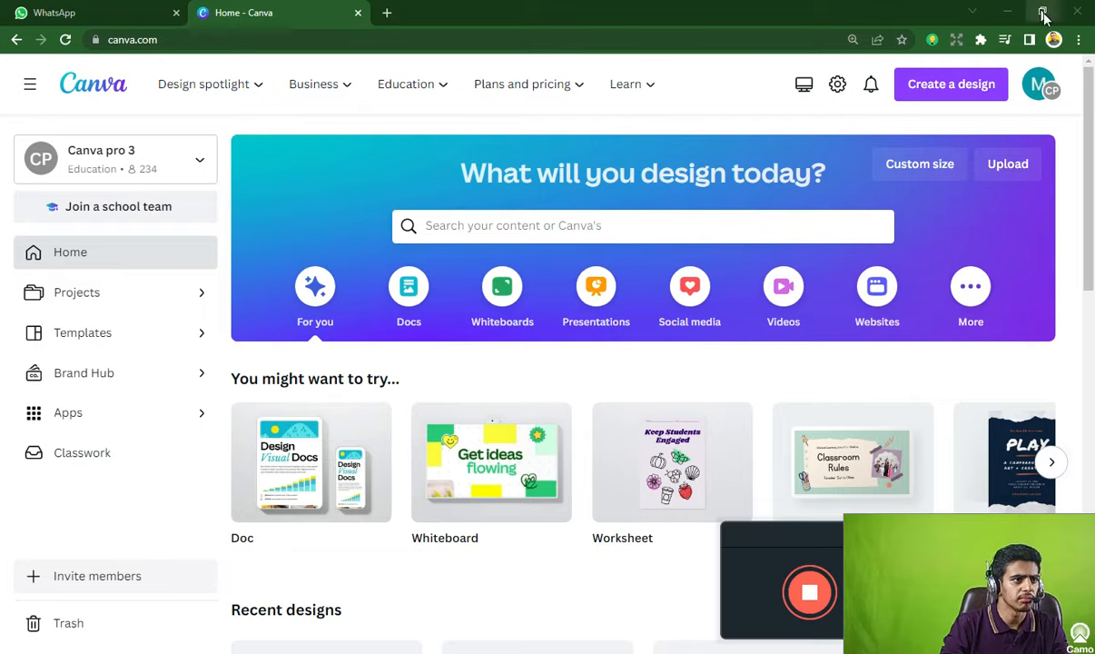
click(388, 16)
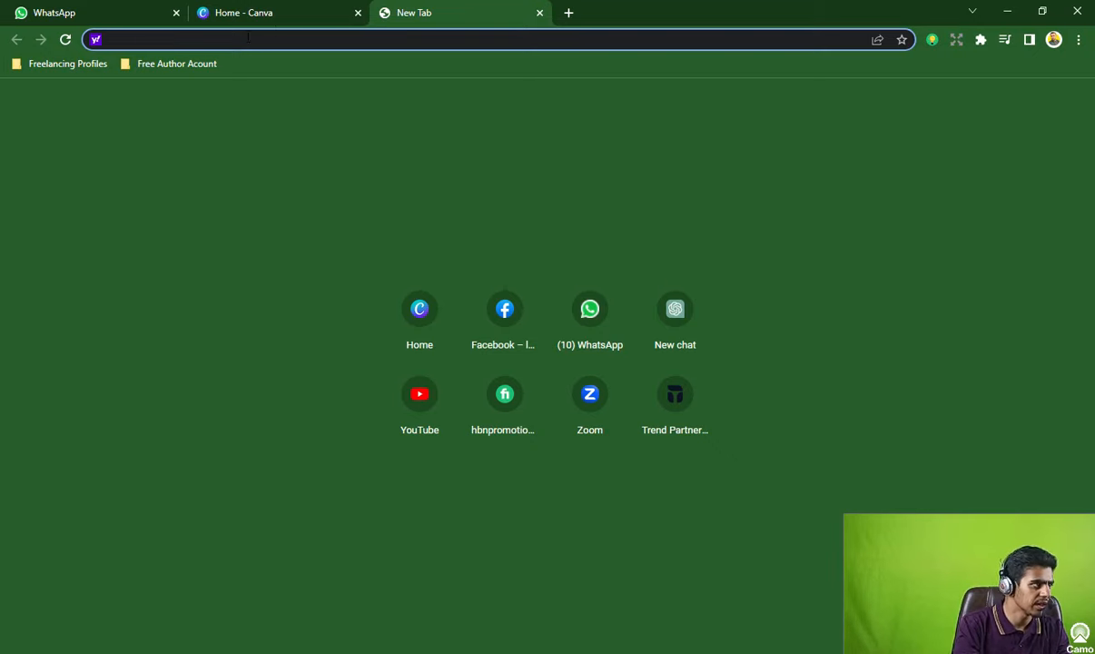
text(canva.com)
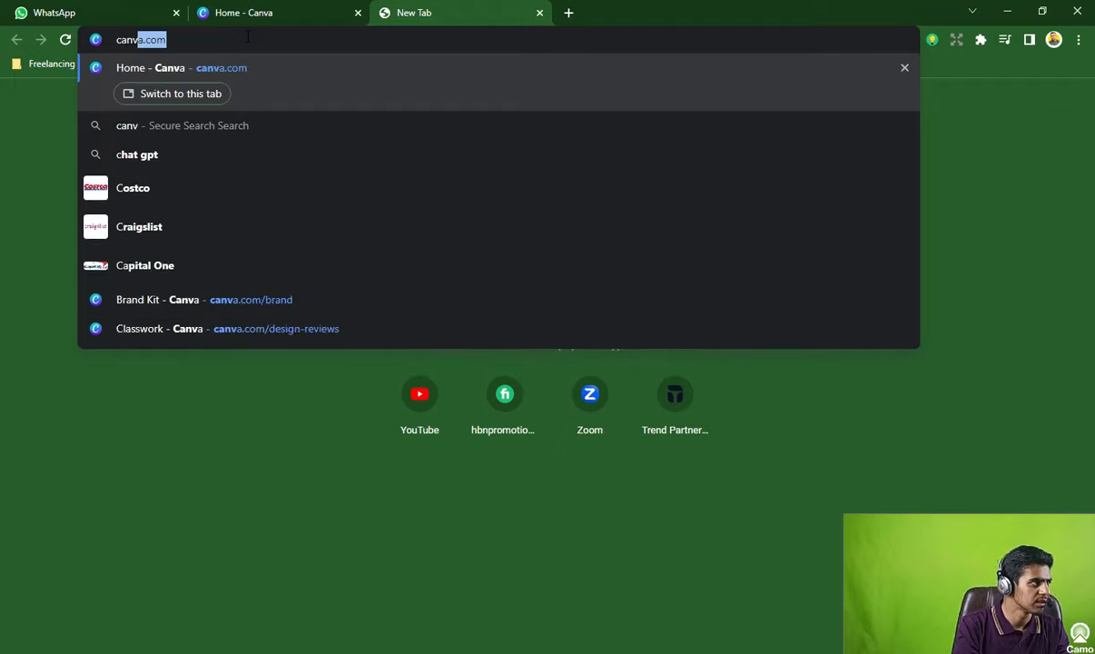
key(Return)
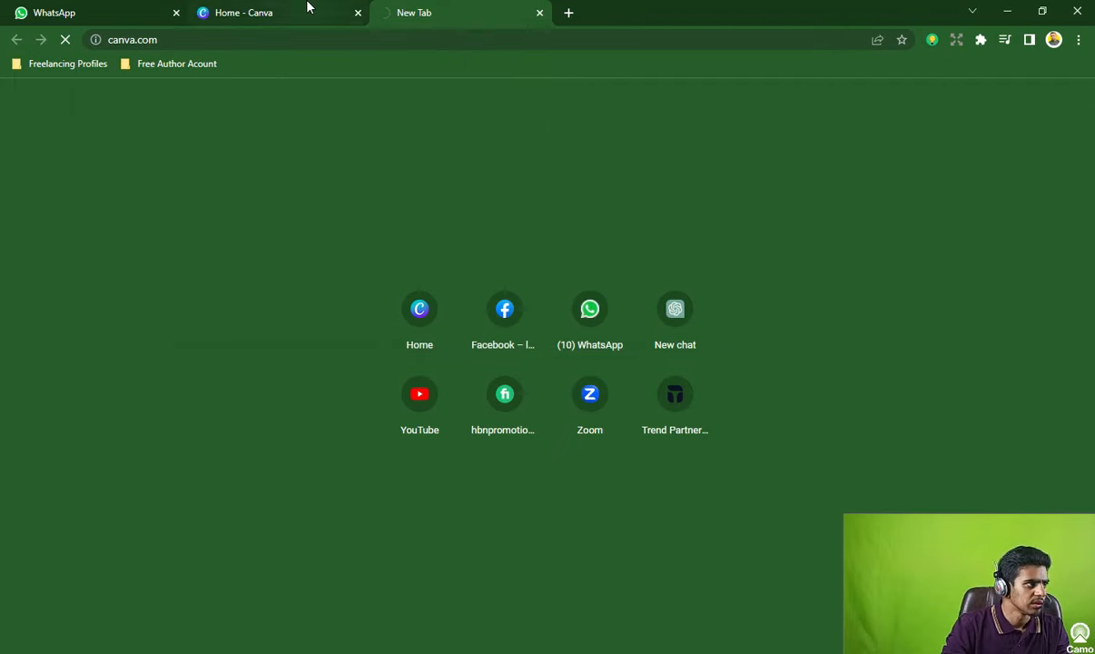
mouse_move(307, 7)
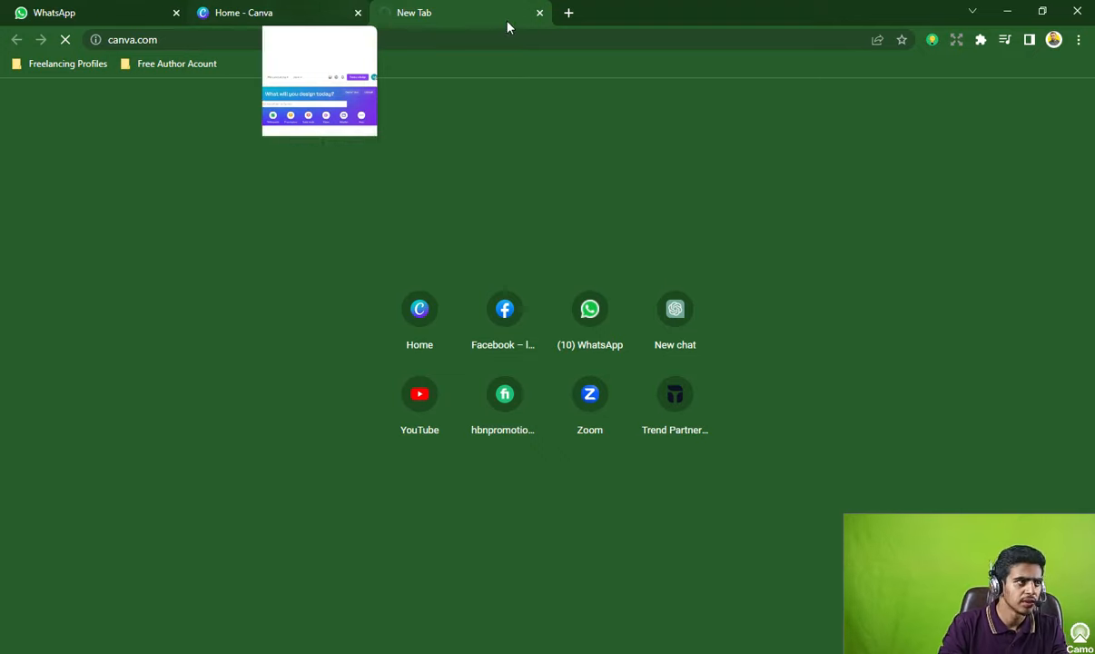
click(539, 14)
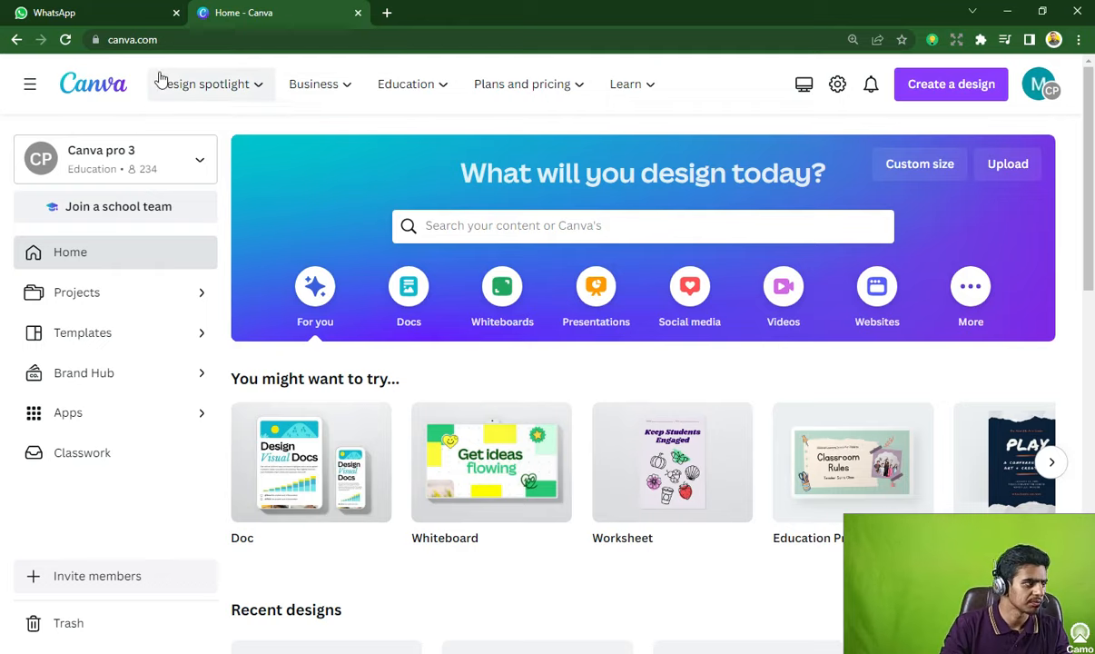
mouse_move(161, 79)
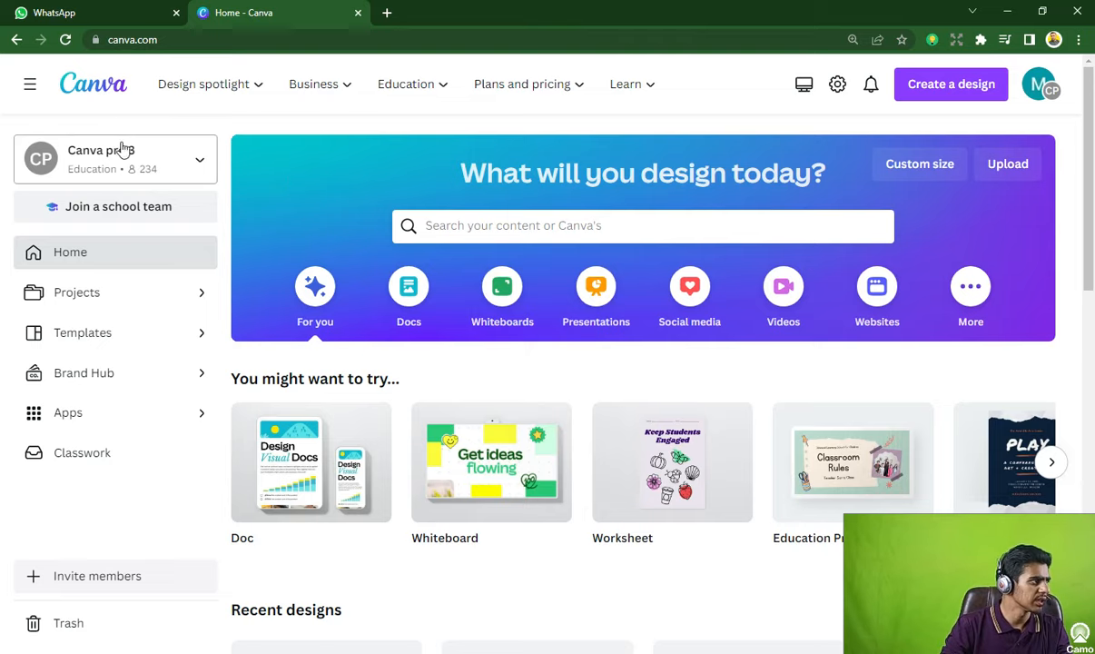
mouse_move(213, 104)
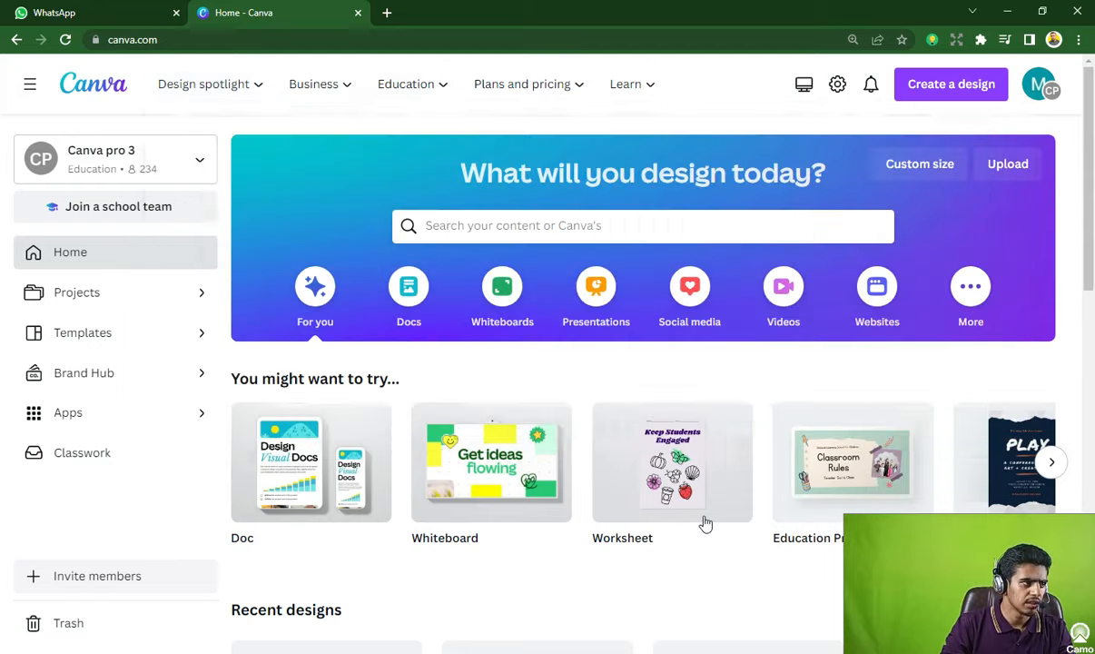
mouse_move(665, 523)
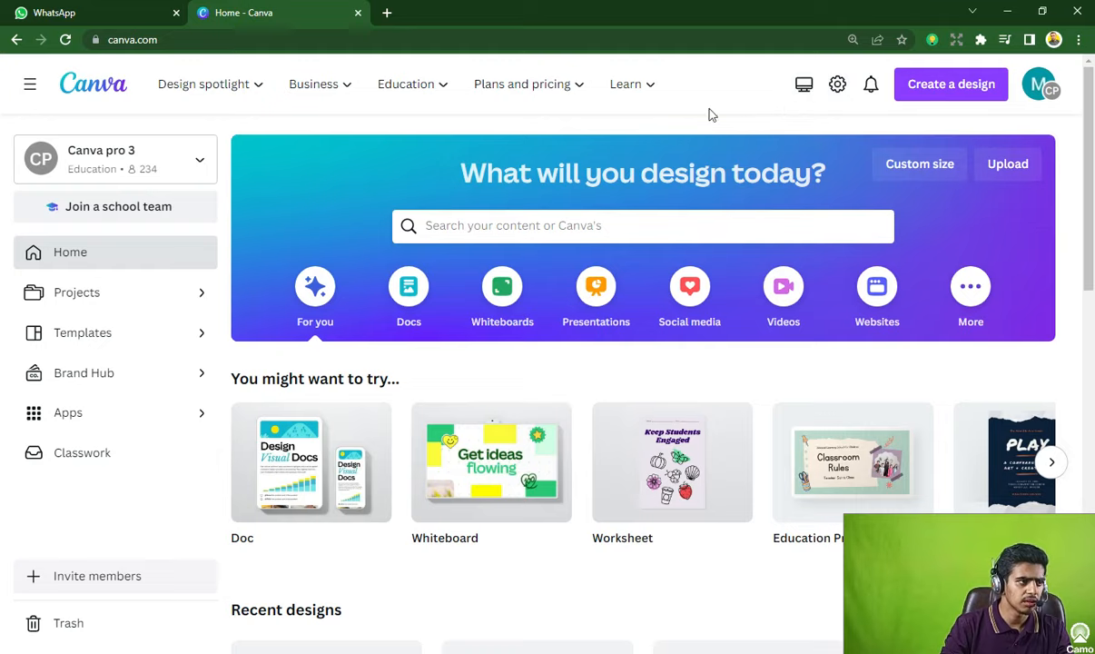
mouse_move(652, 112)
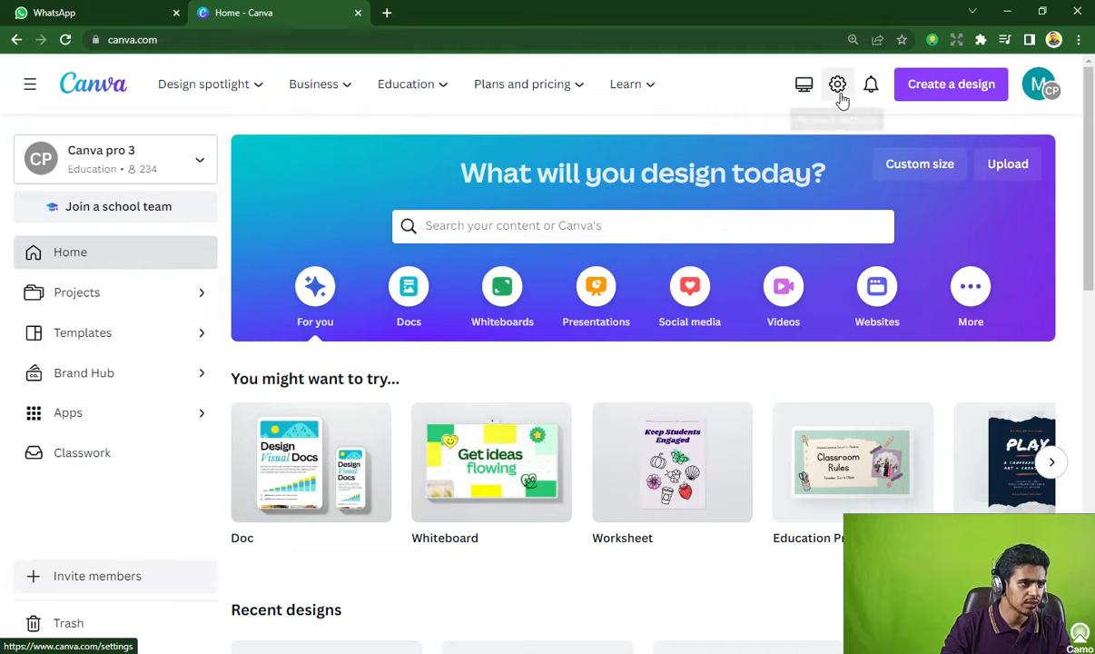
- Set the interface theme to Dark in the account settings
click(839, 89)
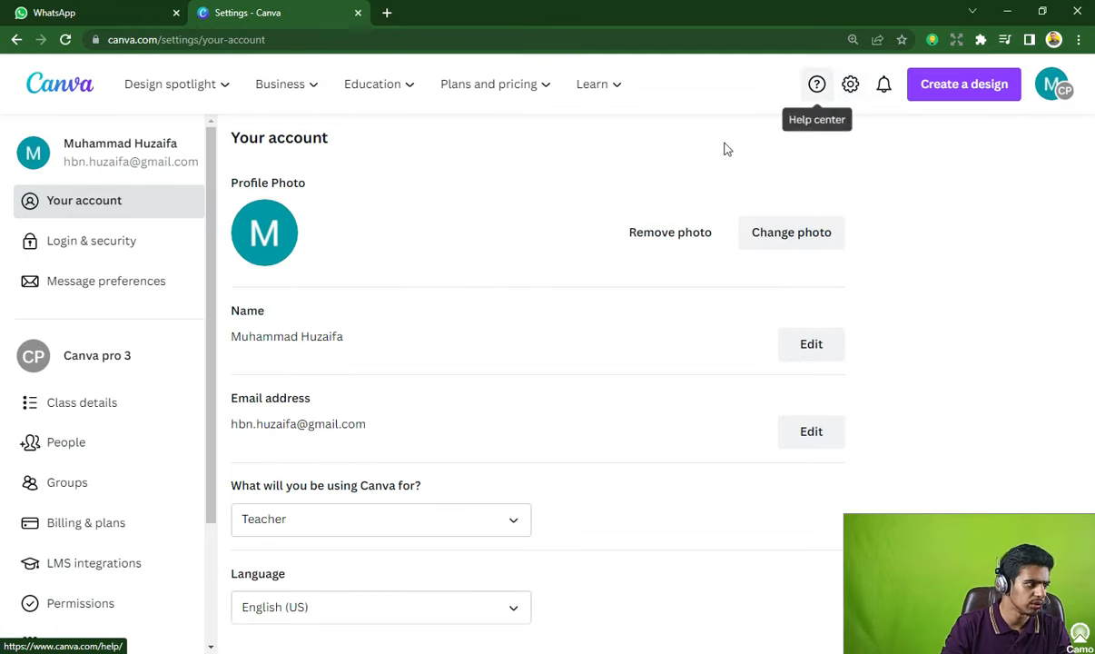
scroll(592, 435, down, 2)
scroll(581, 435, down, 6)
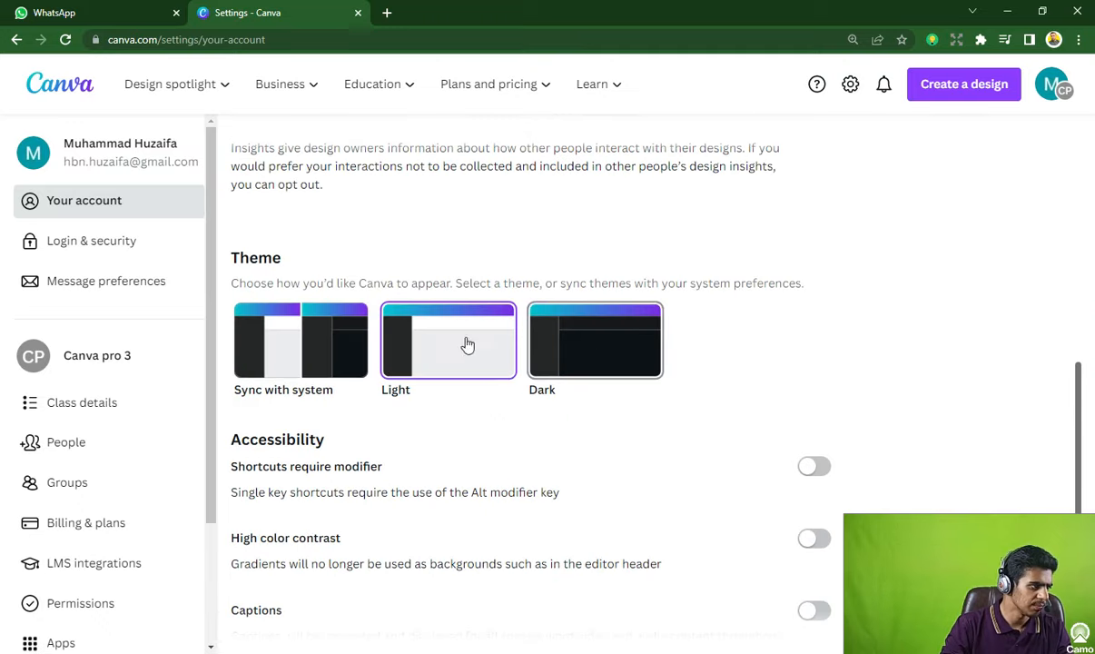
click(594, 340)
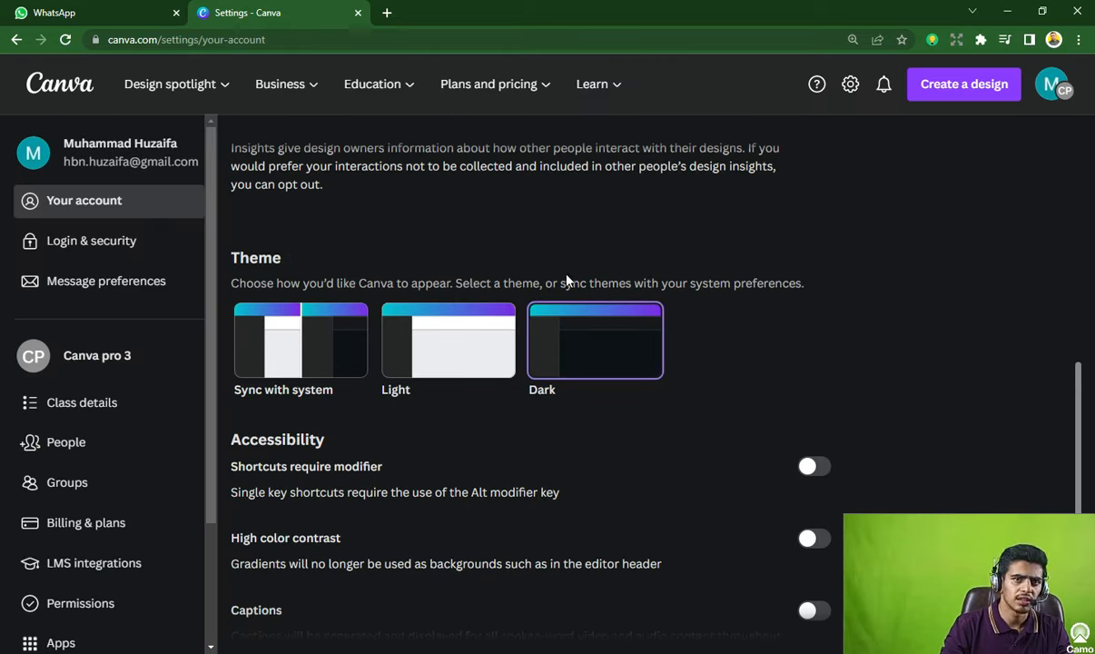
scroll(567, 280, up, 1)
scroll(545, 280, up, 5)
scroll(526, 278, down, 6)
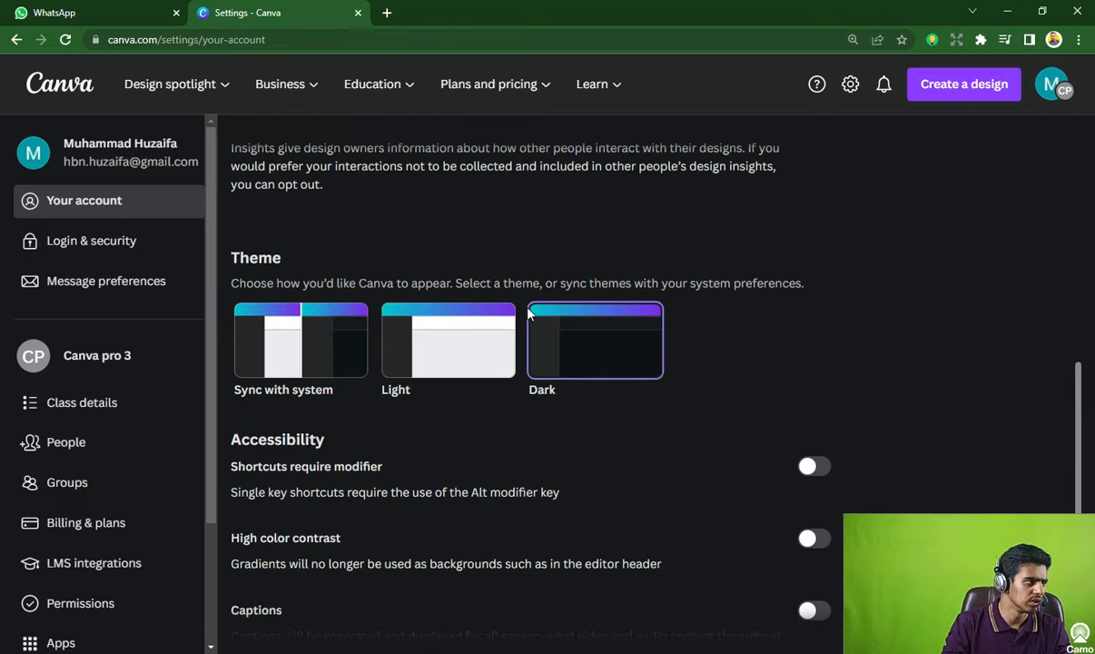
- Return to the home page, search for "instagram post" and open the Instagram Post (Square) templates
scroll(527, 311, up, 15)
click(59, 84)
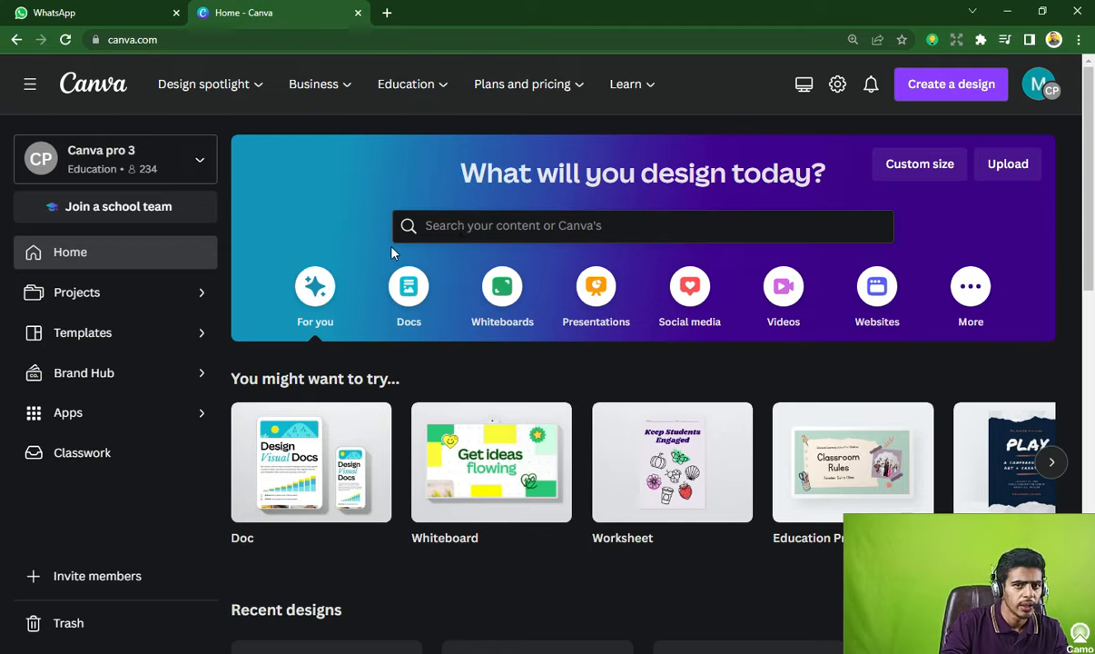
click(434, 226)
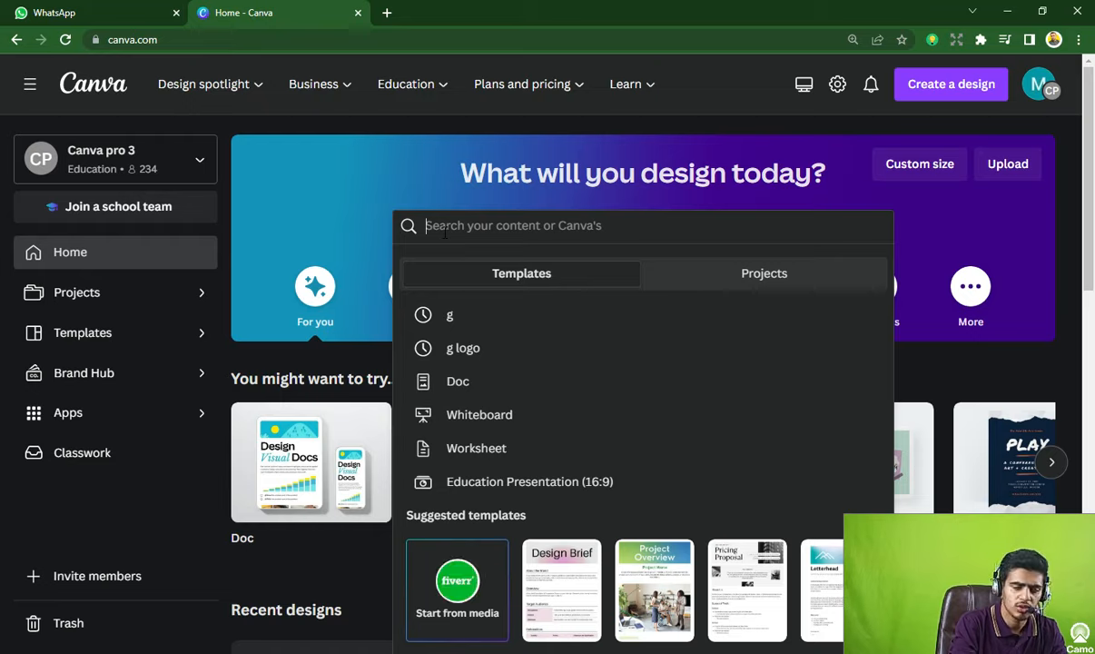
text(insta)
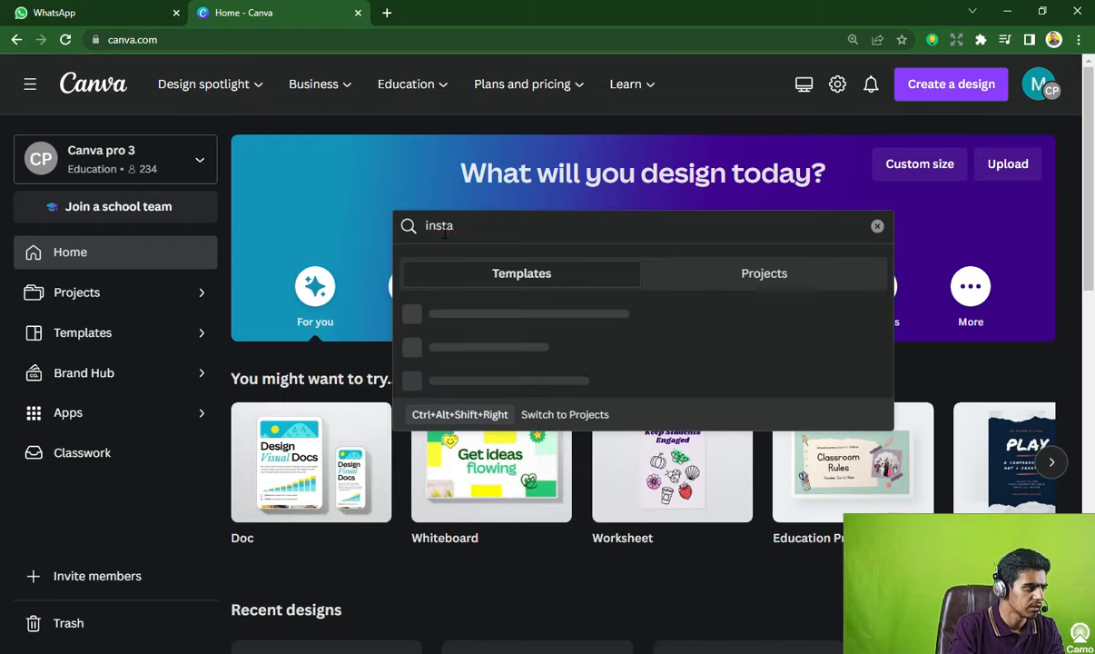
text(gram post)
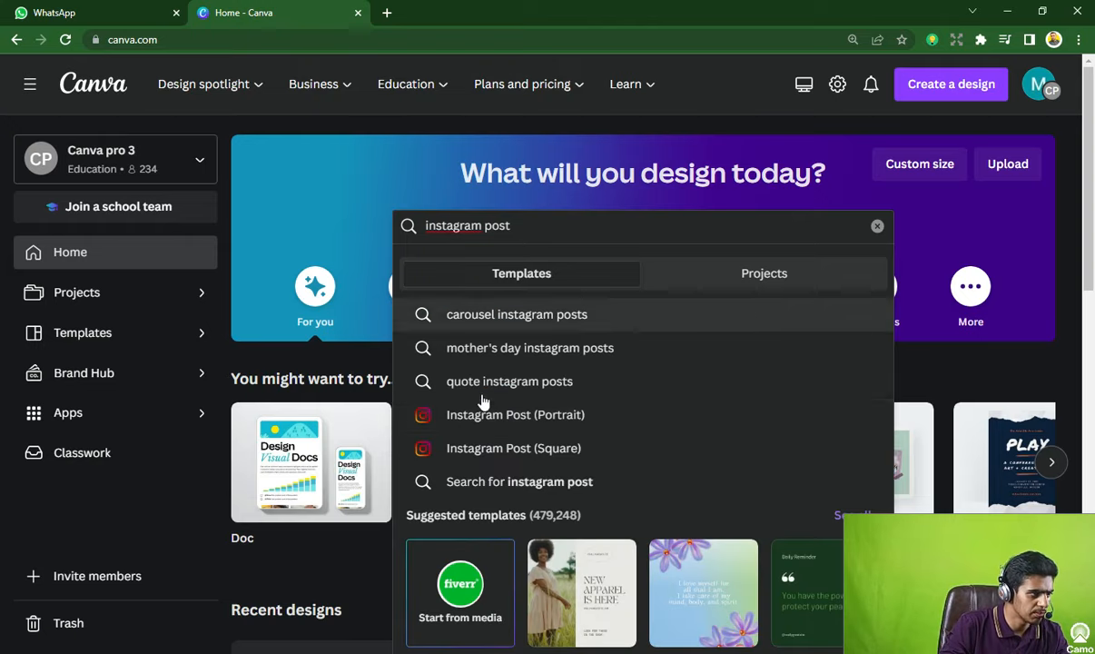
click(520, 461)
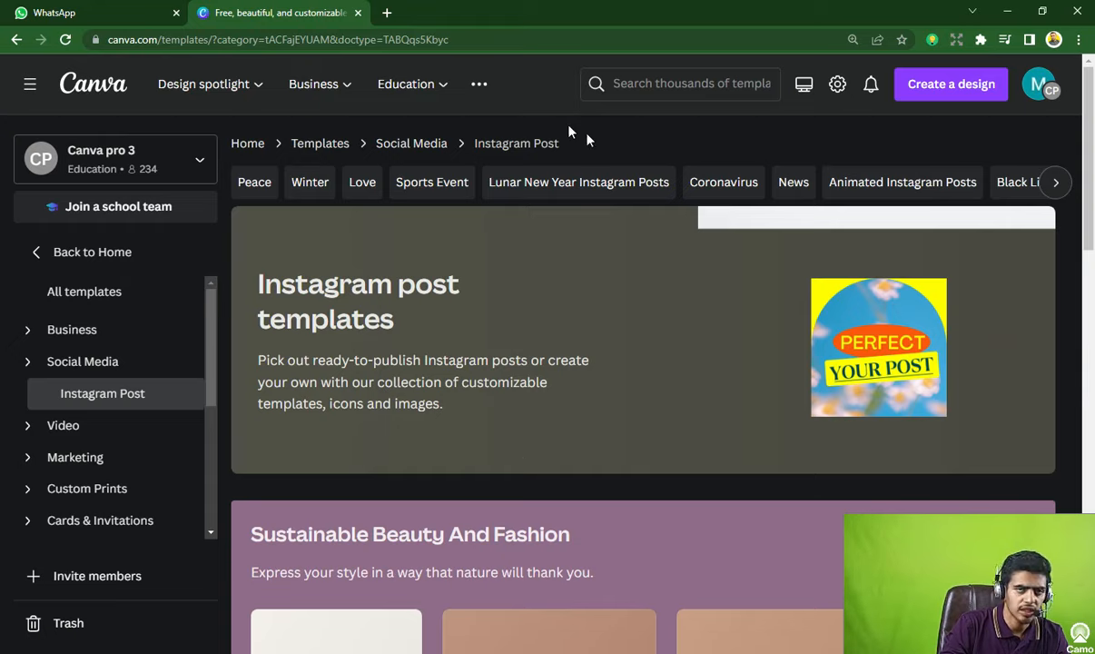
- Look through the gallery of square Instagram post templates below the featured collection
scroll(631, 409, down, 3)
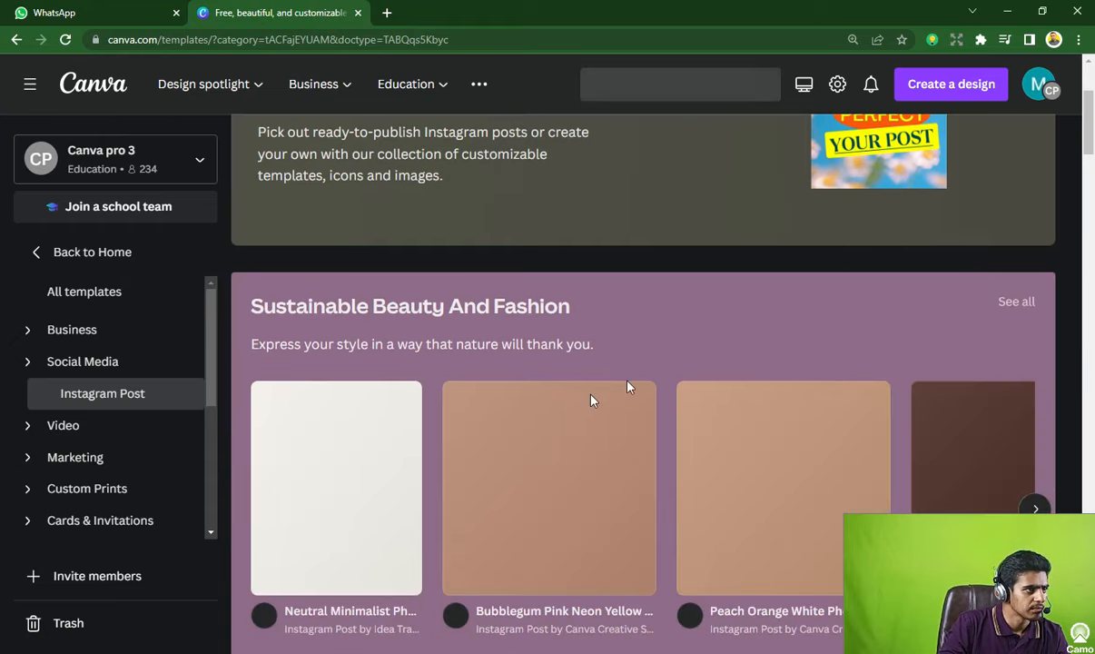
scroll(591, 399, down, 5)
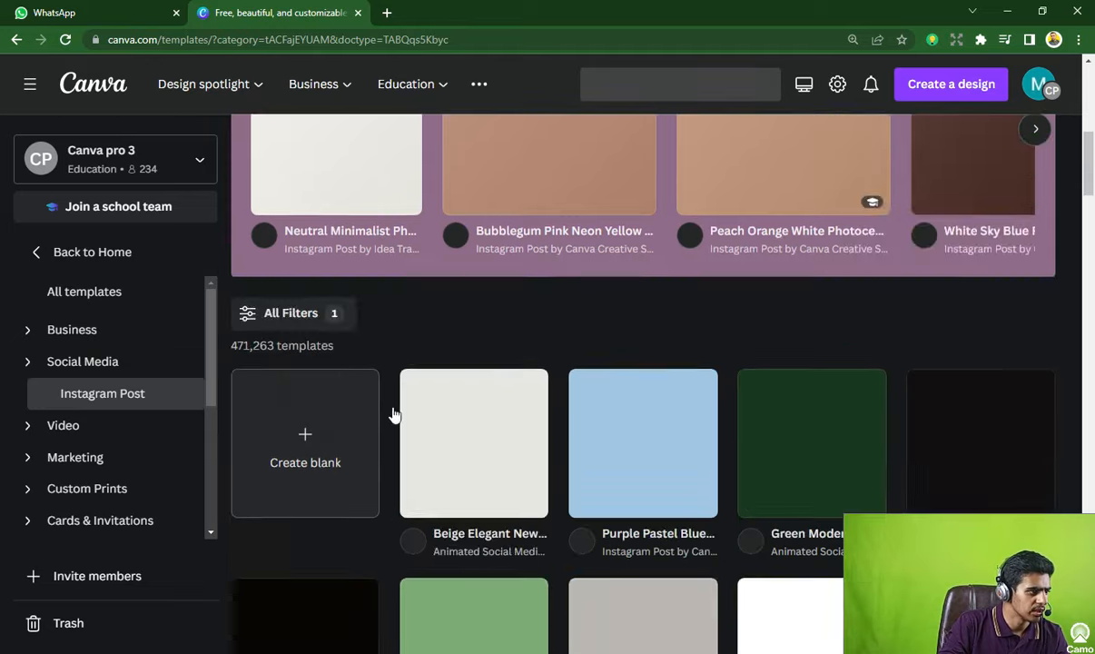
scroll(435, 354, down, 2)
scroll(417, 314, up, 1)
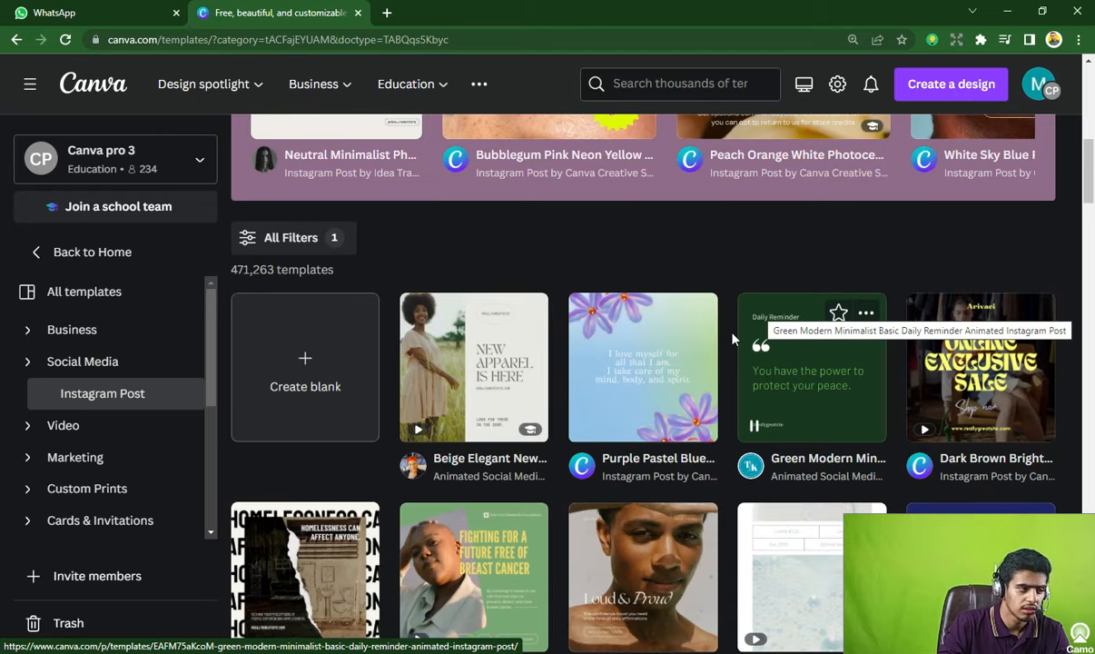
scroll(680, 321, down, 2)
scroll(360, 388, down, 1)
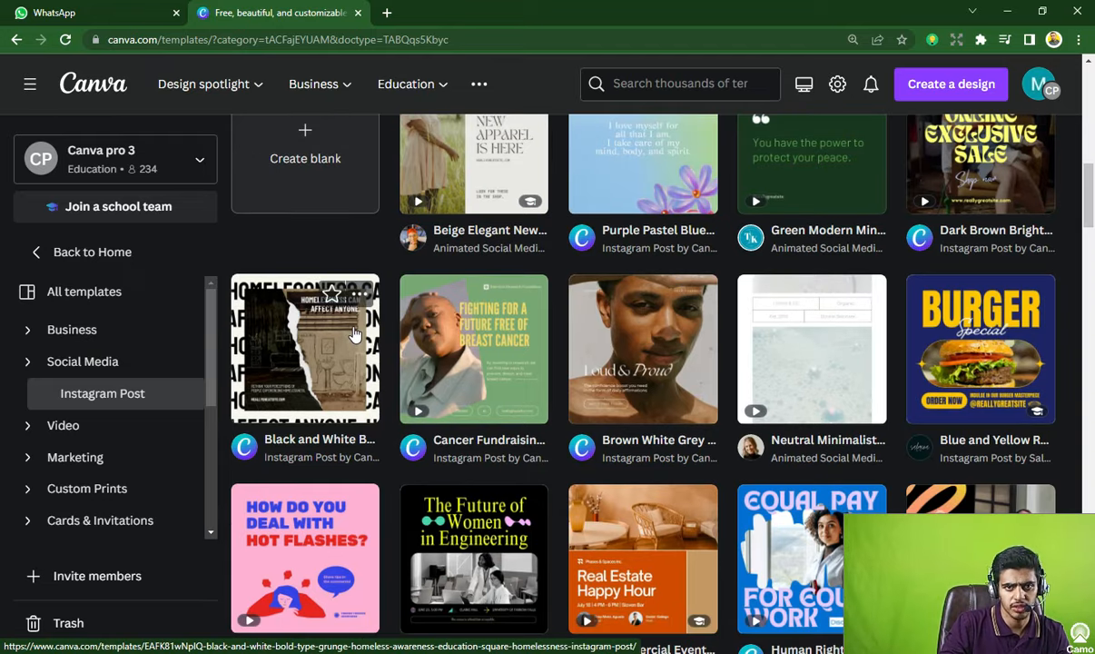
scroll(354, 334, up, 1)
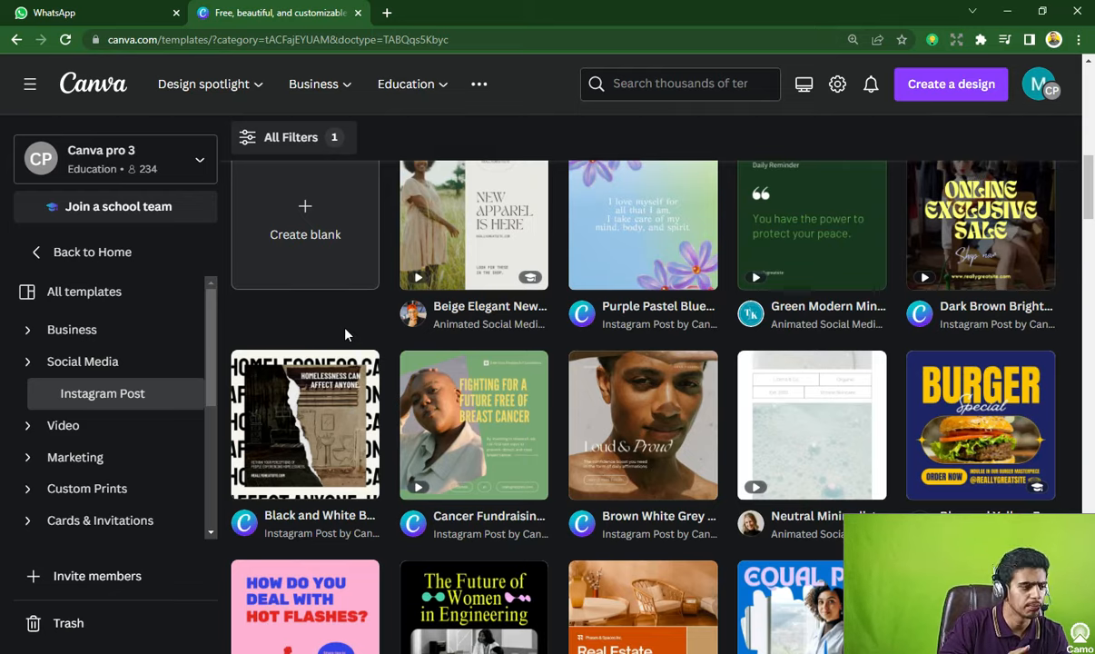
scroll(842, 247, up, 10)
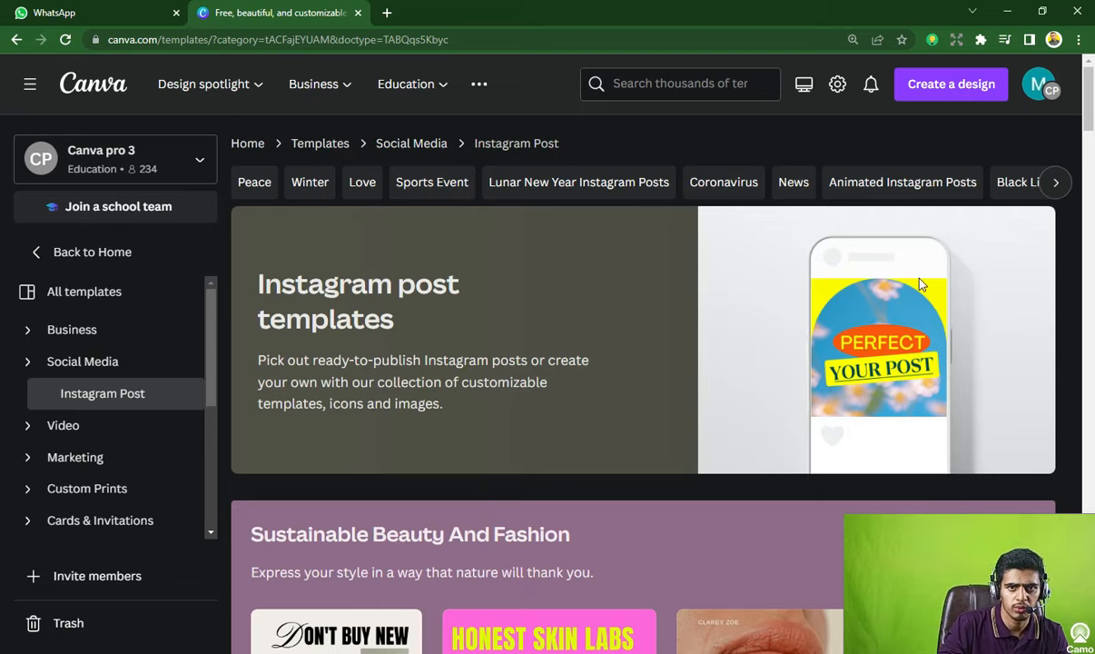
- Review the template categories and the Your Content entries listed beside the Instagram post gallery
scroll(134, 447, down, 3)
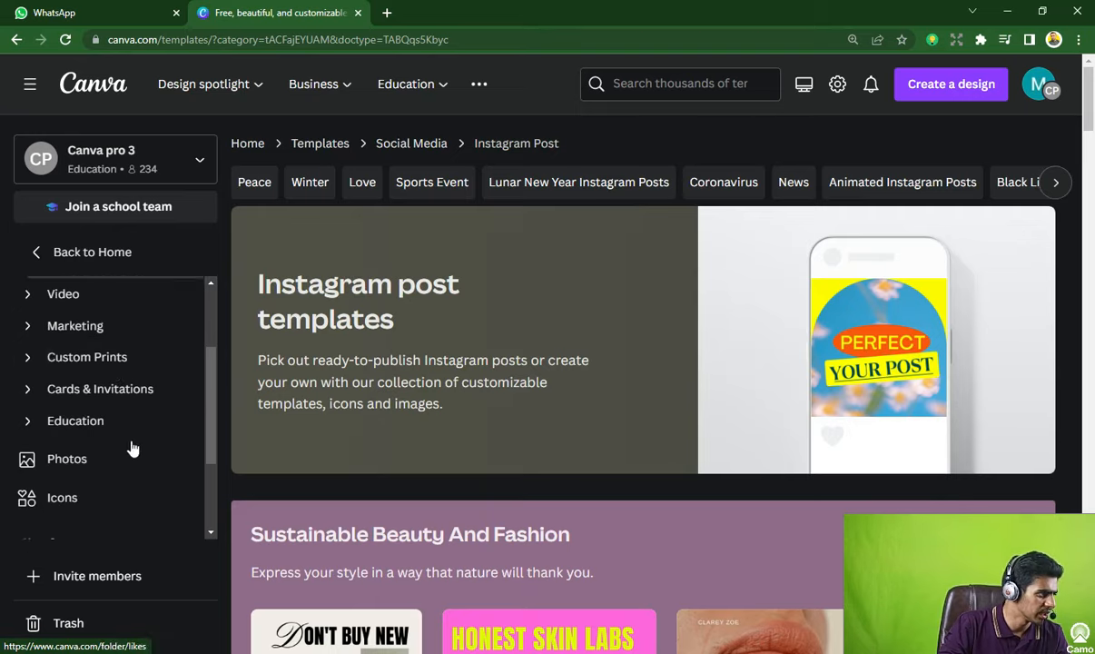
scroll(113, 384, up, 2)
scroll(99, 363, up, 2)
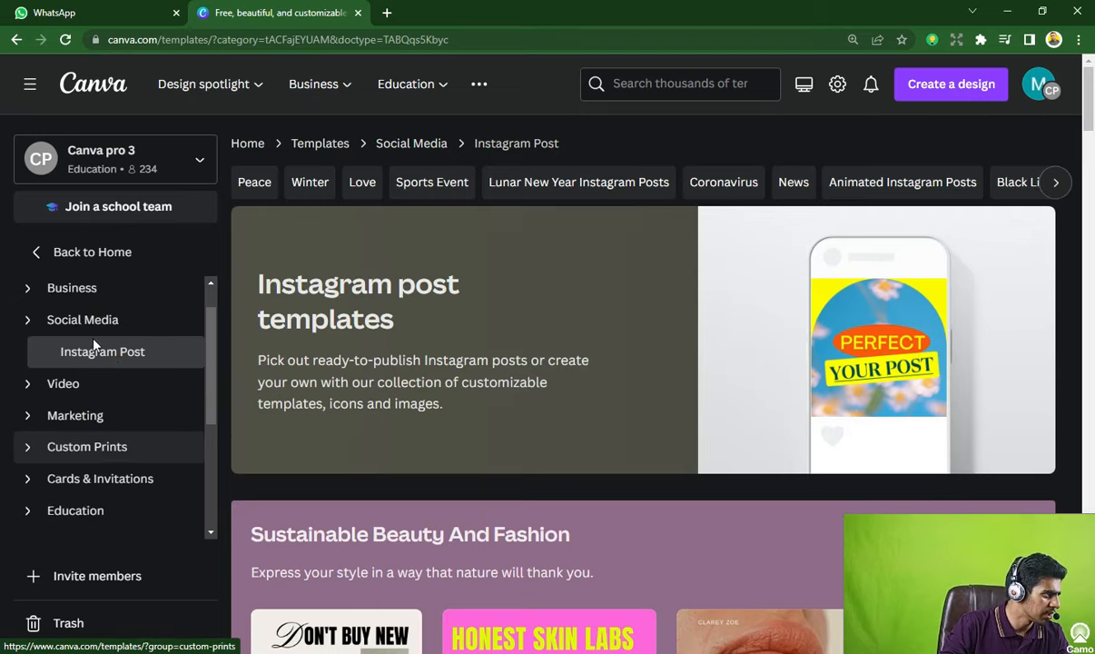
scroll(123, 445, down, 3)
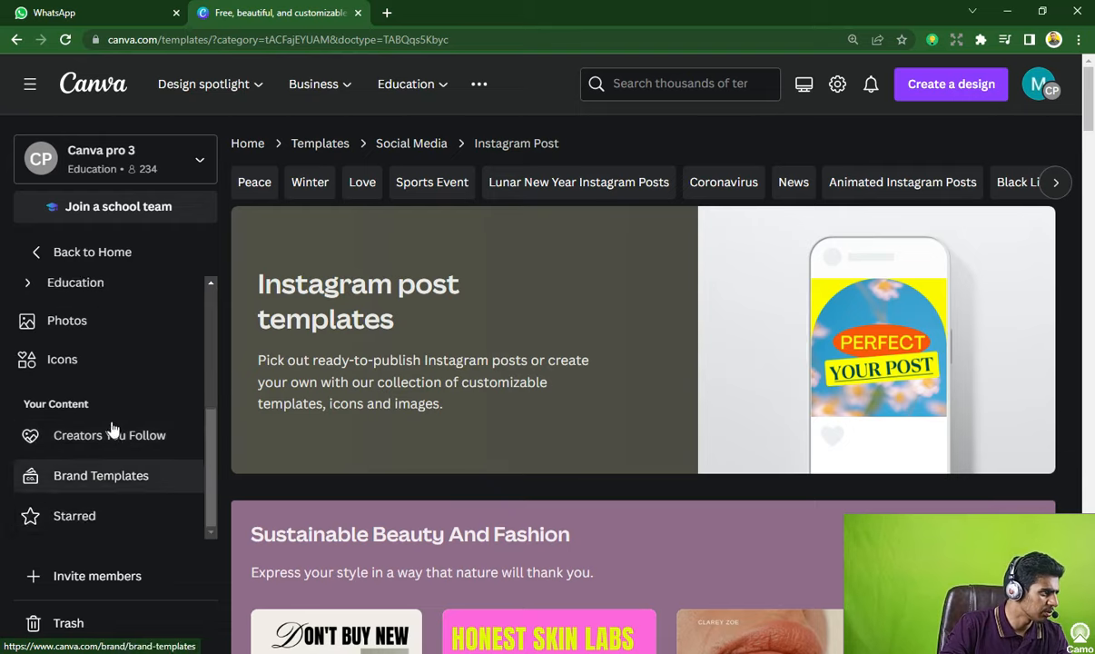
scroll(152, 402, up, 4)
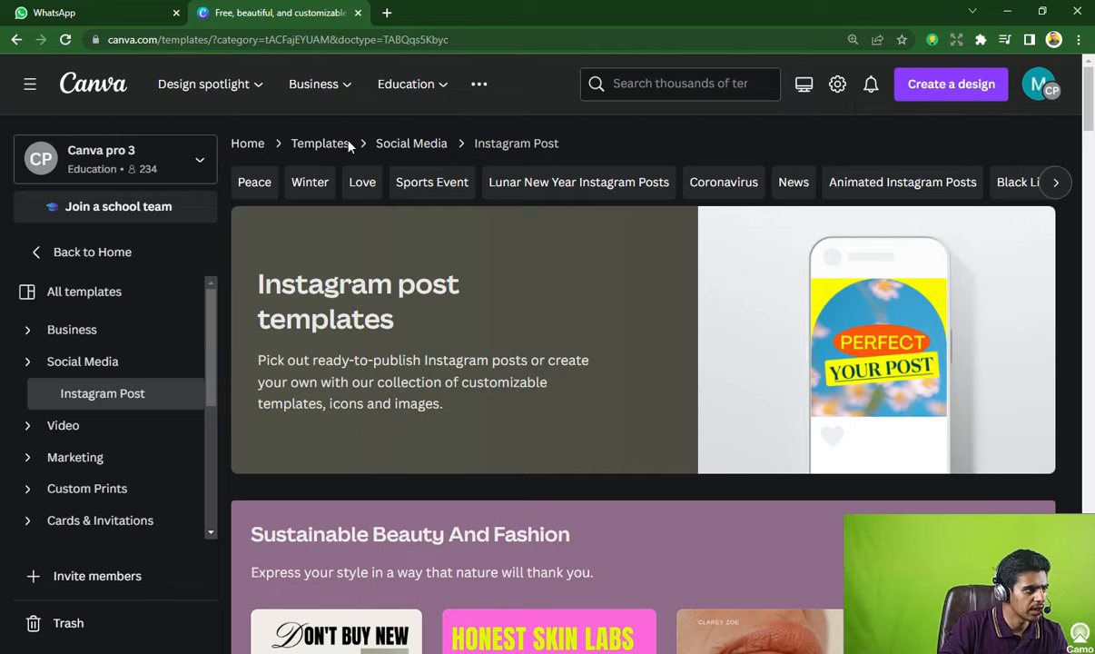
- Open all filters of the Instagram post template gallery and expand the full list of Theme options
scroll(630, 416, down, 6)
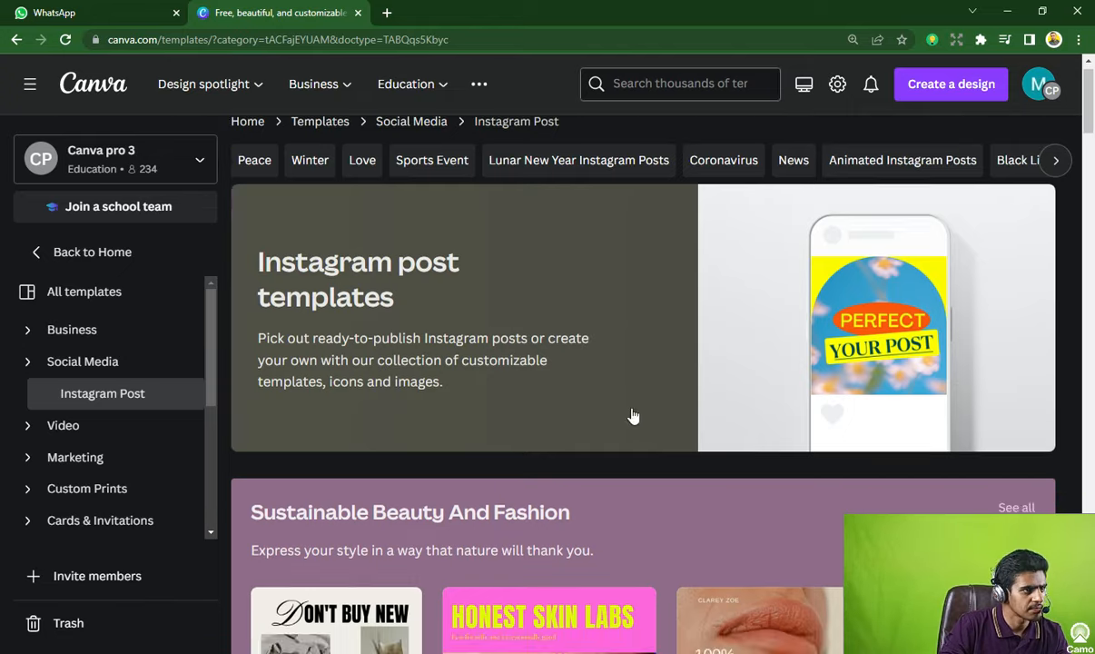
scroll(473, 363, down, 1)
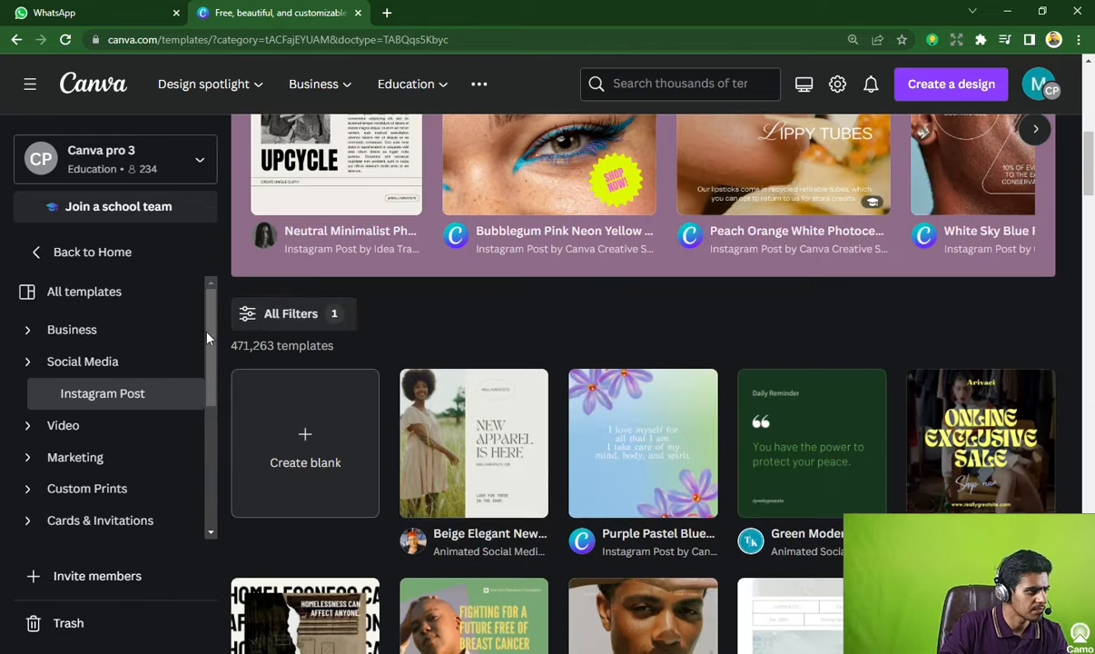
click(262, 314)
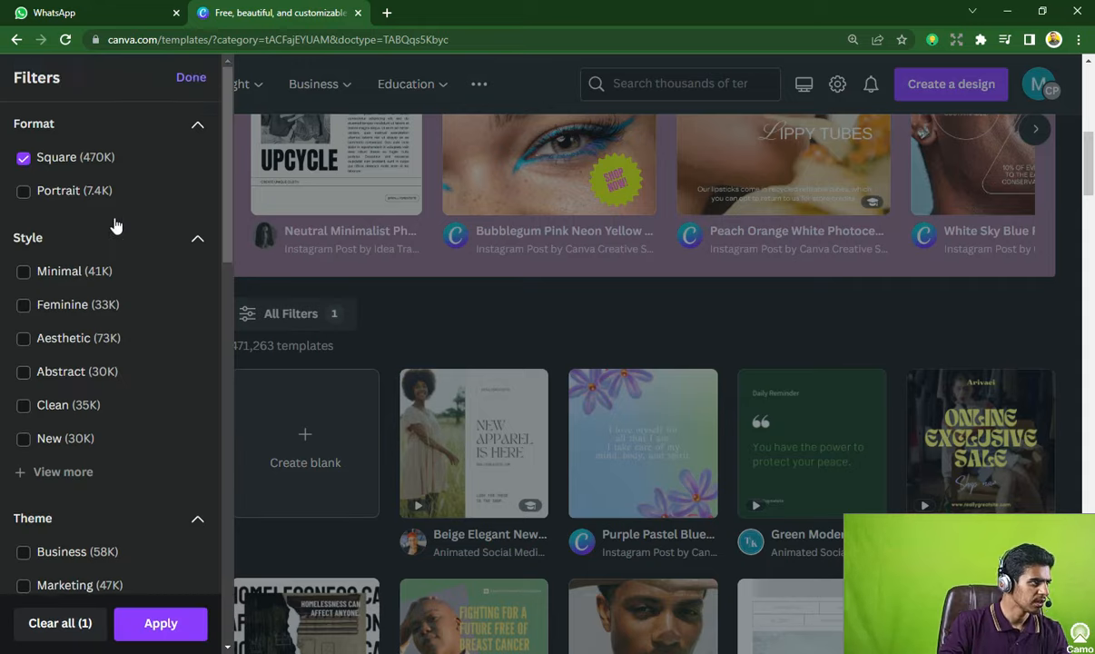
scroll(71, 367, down, 3)
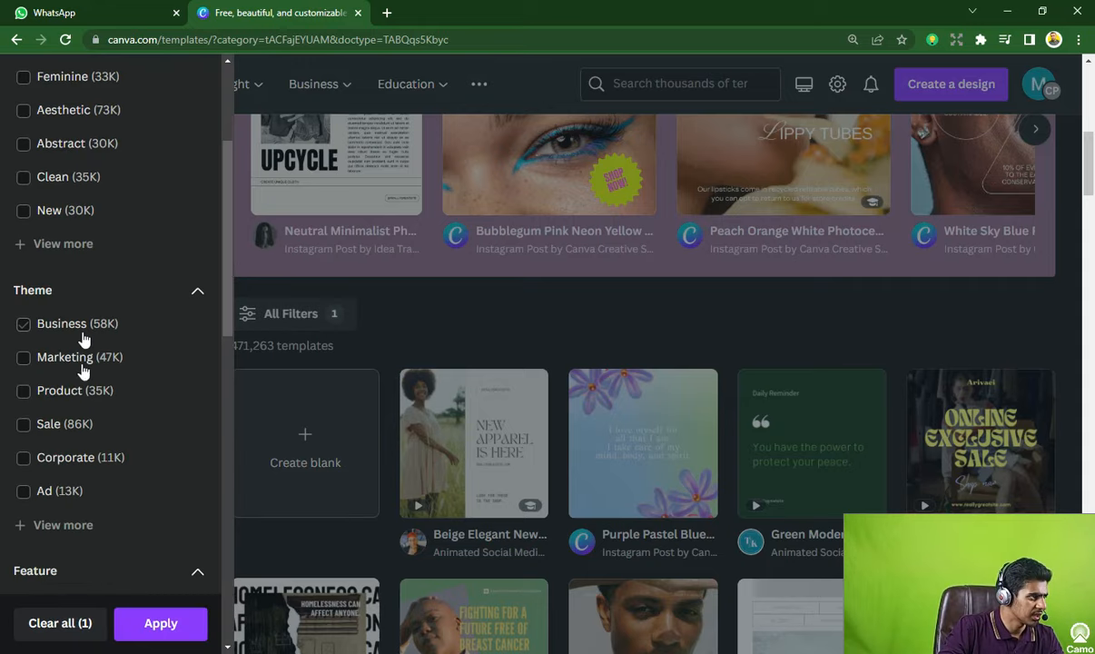
click(20, 421)
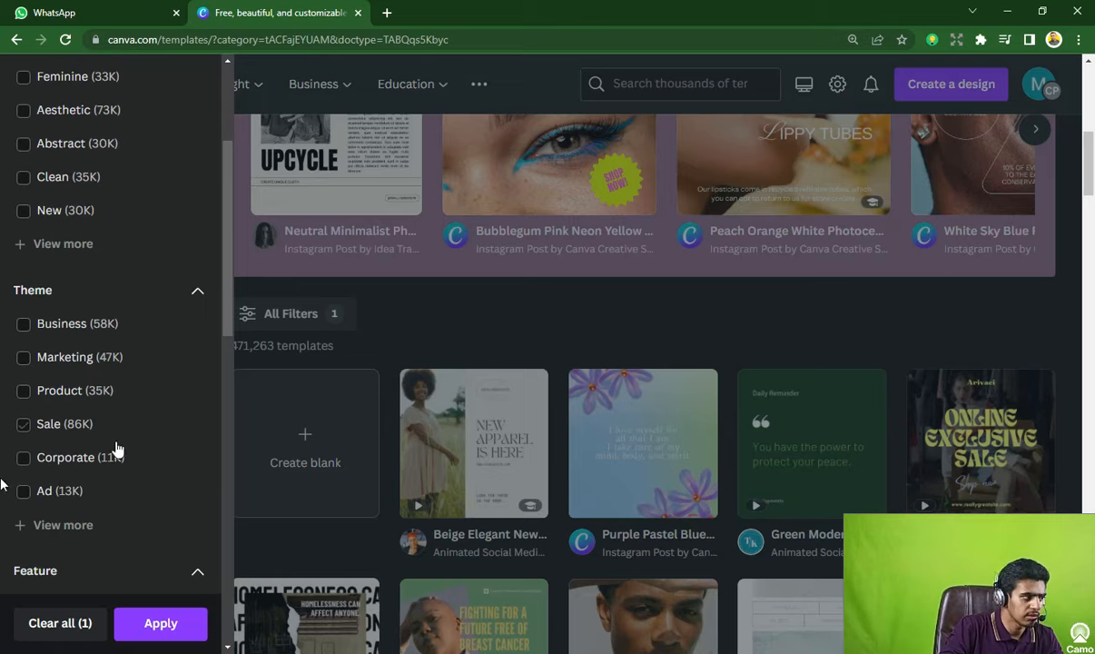
click(21, 518)
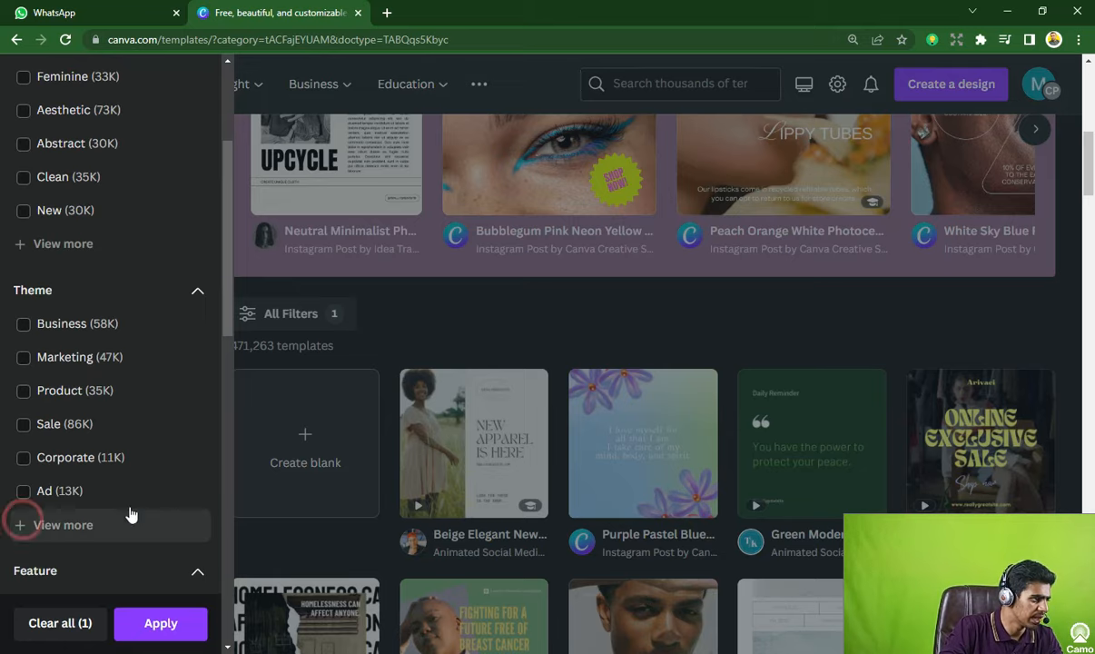
click(102, 453)
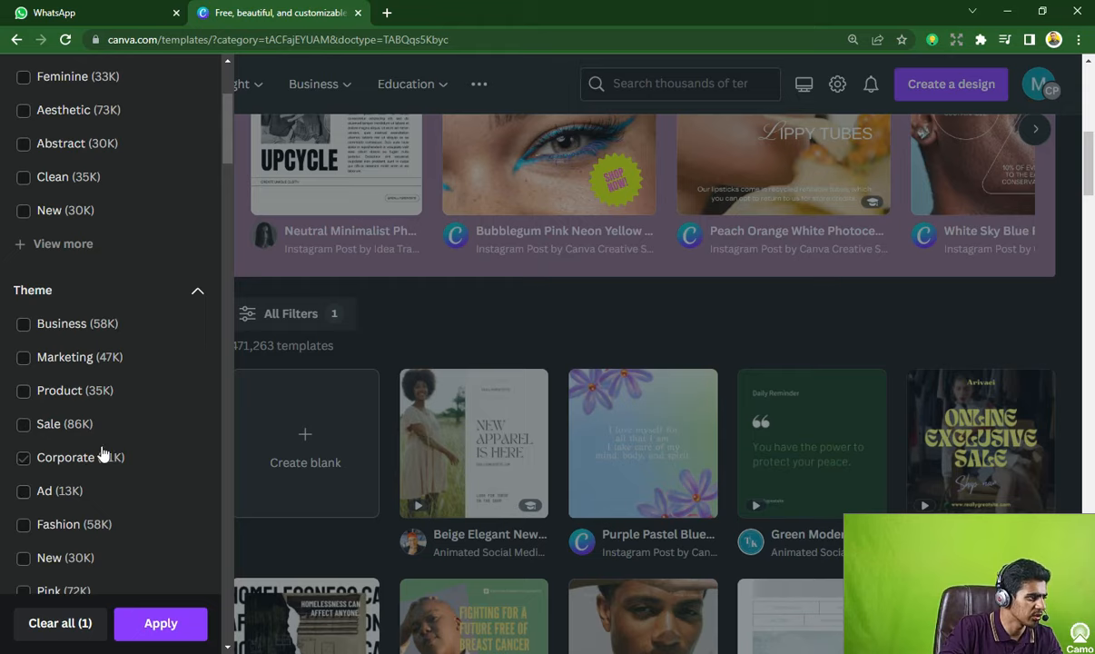
- Filter the square Instagram post templates by the Food theme and apply the filter
scroll(103, 453, down, 1)
scroll(84, 502, down, 2)
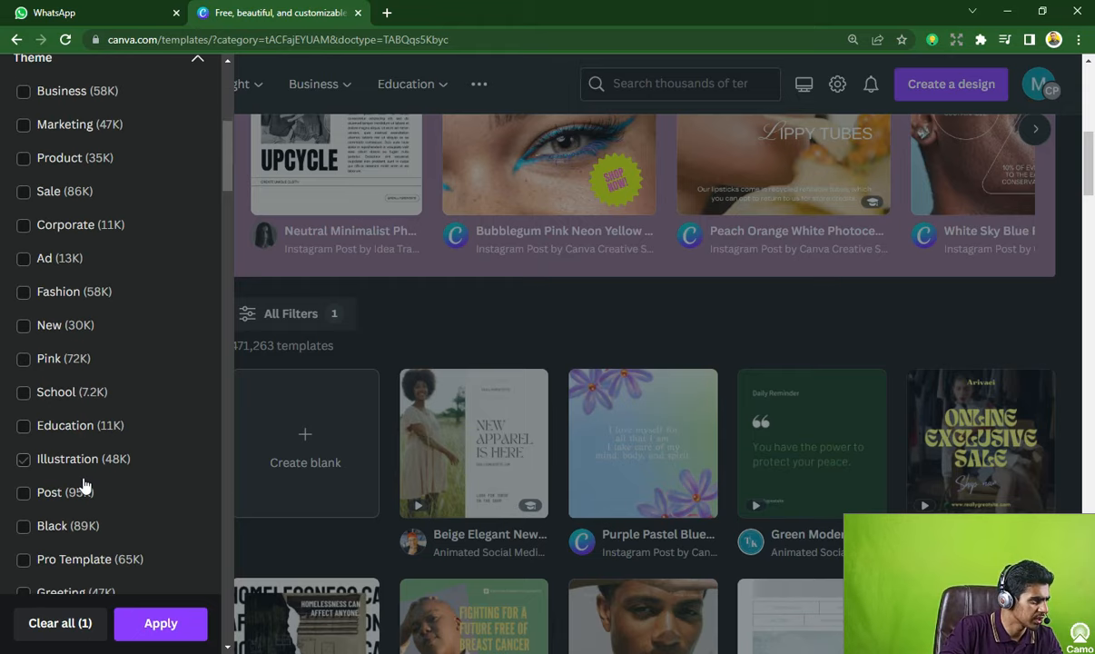
scroll(84, 485, down, 1)
scroll(55, 472, down, 1)
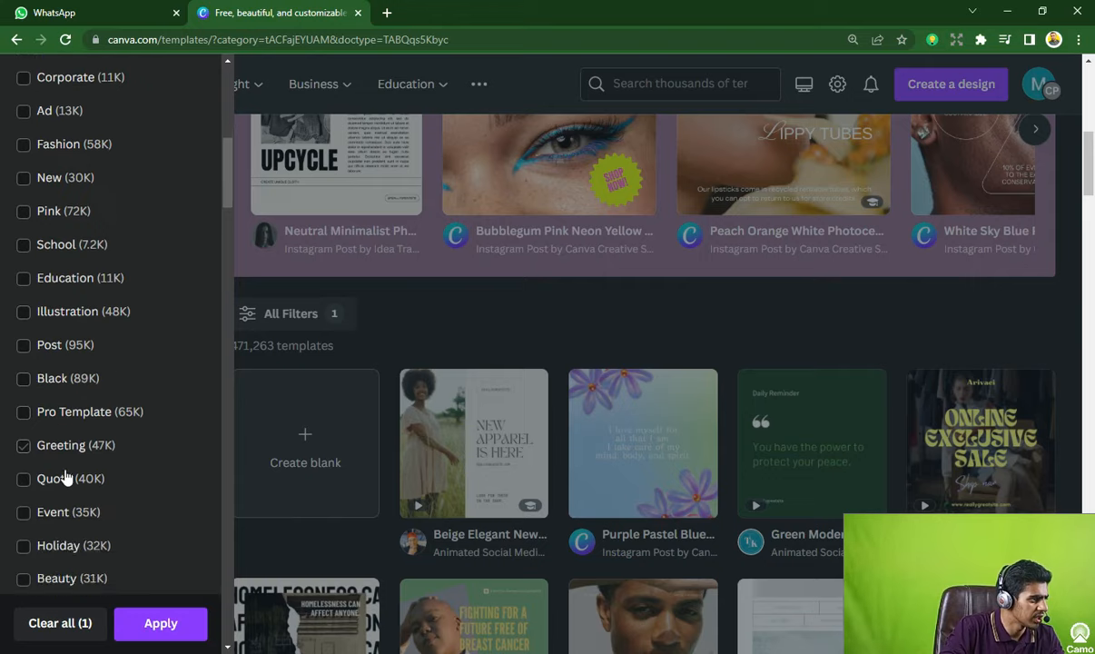
scroll(65, 478, down, 1)
scroll(81, 421, down, 1)
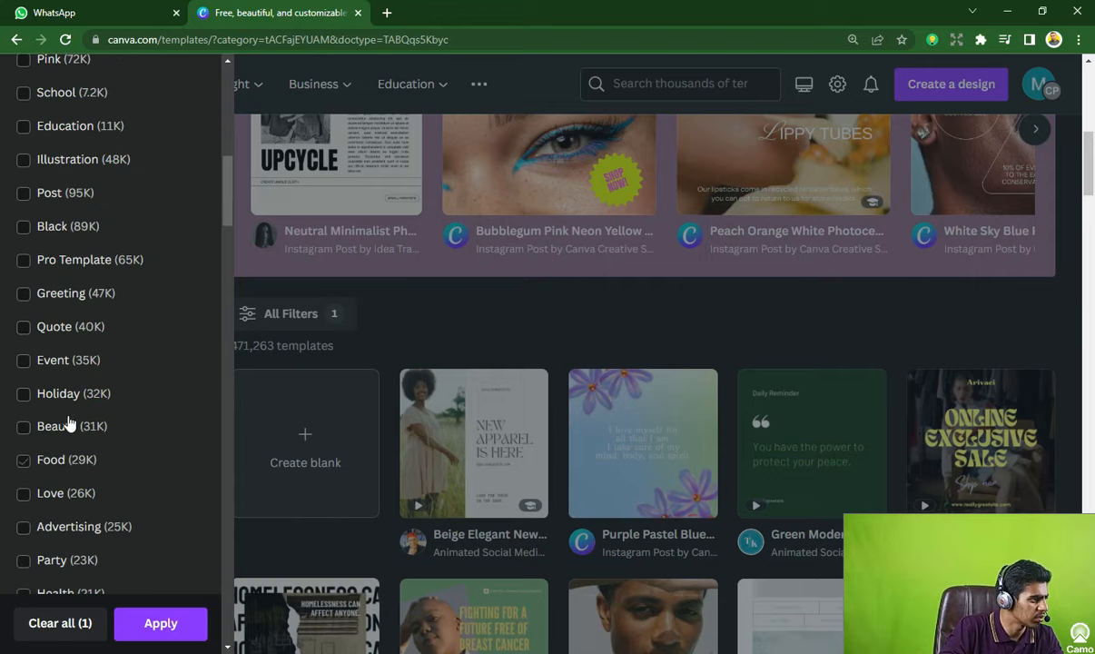
click(24, 459)
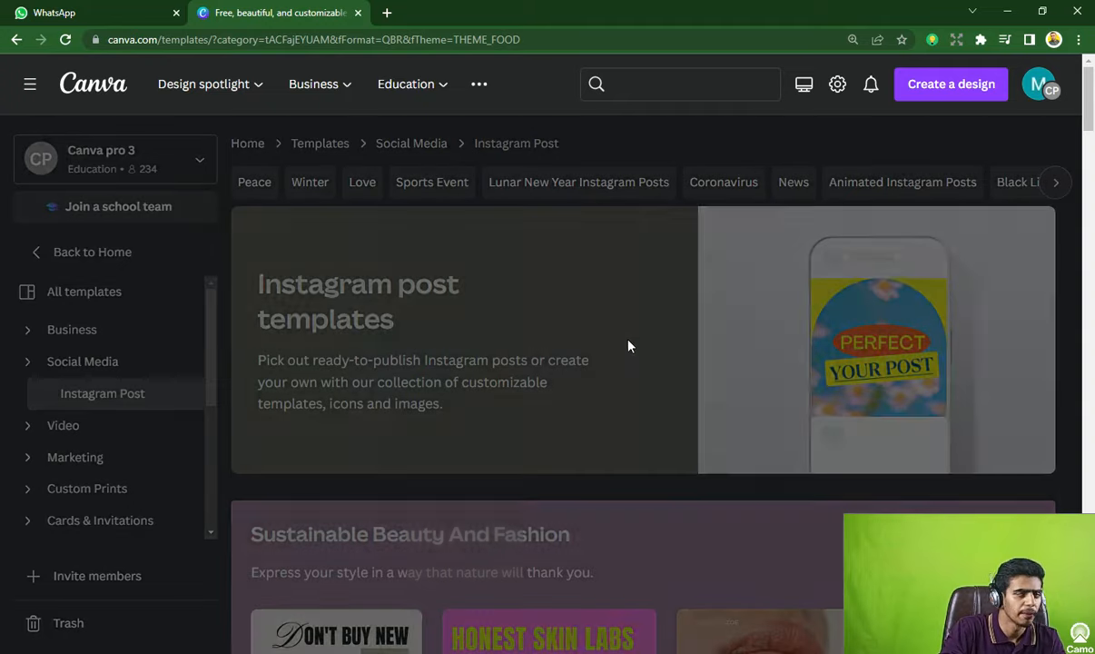
- Look through the gallery of food-themed square Instagram post templates and return to its first rows
scroll(524, 254, down, 3)
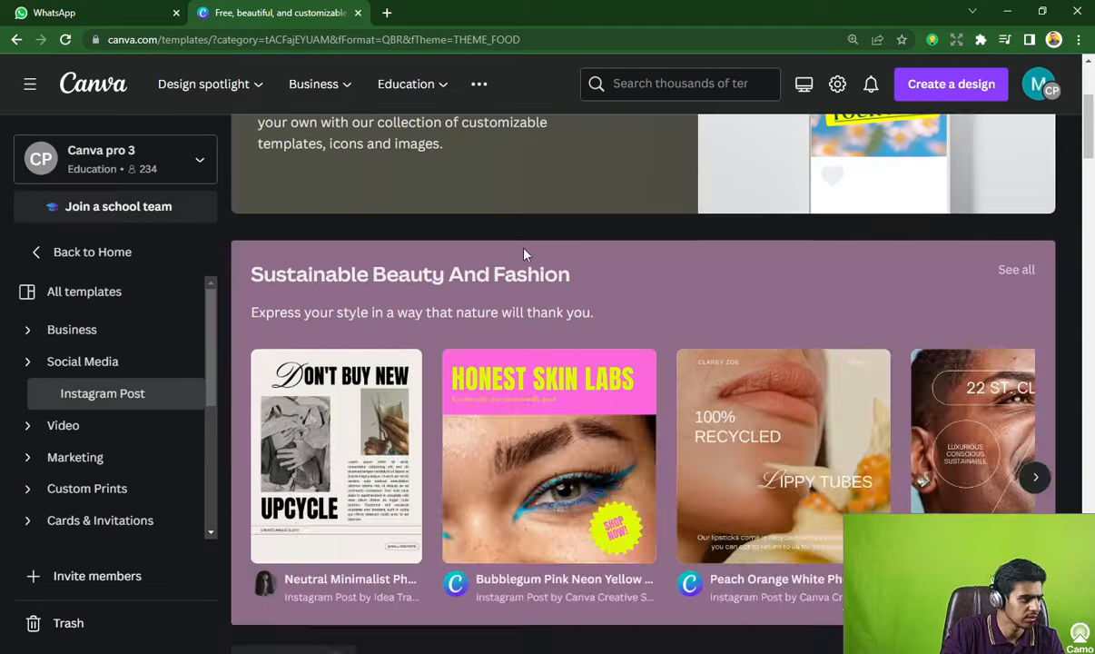
scroll(524, 255, down, 3)
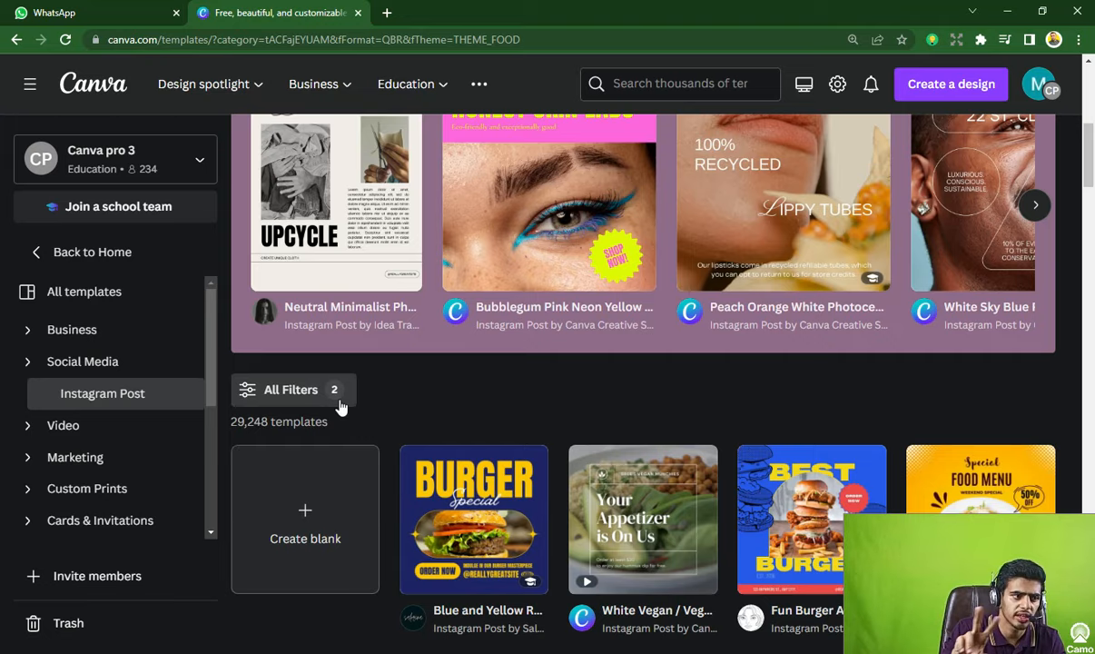
scroll(545, 460, down, 1)
scroll(545, 460, down, 2)
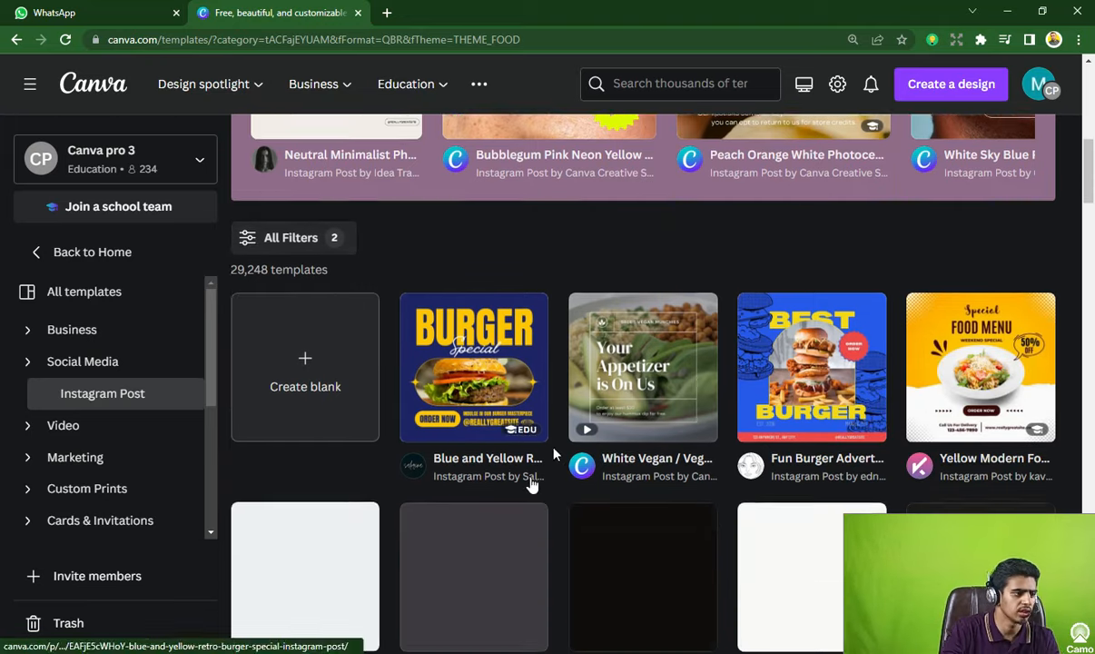
scroll(531, 480, down, 2)
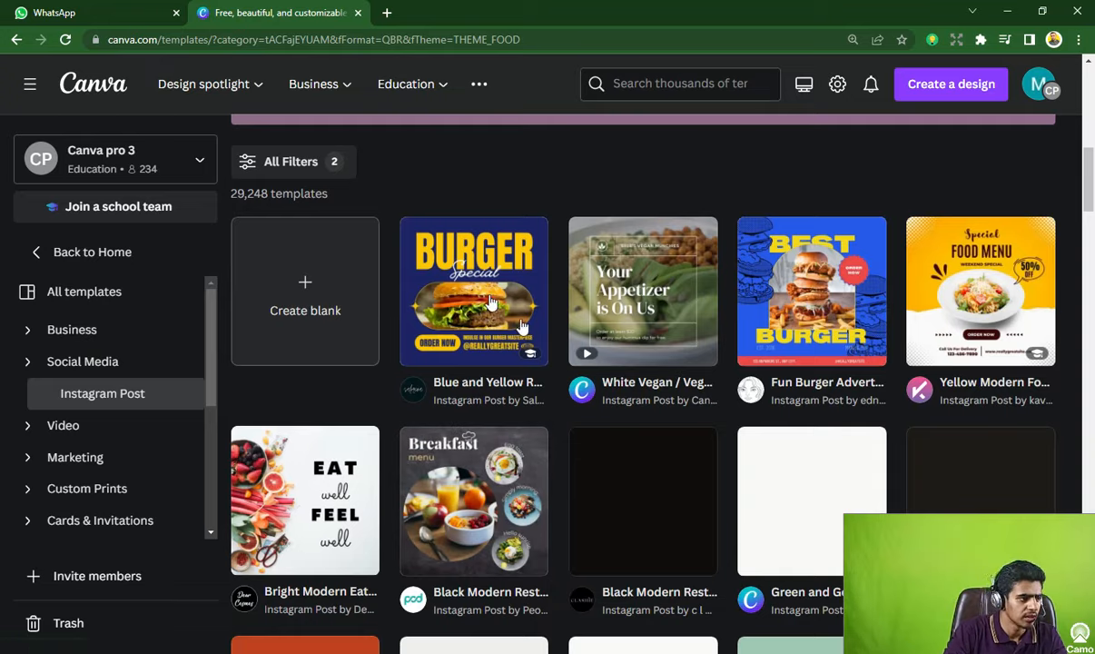
scroll(731, 331, down, 3)
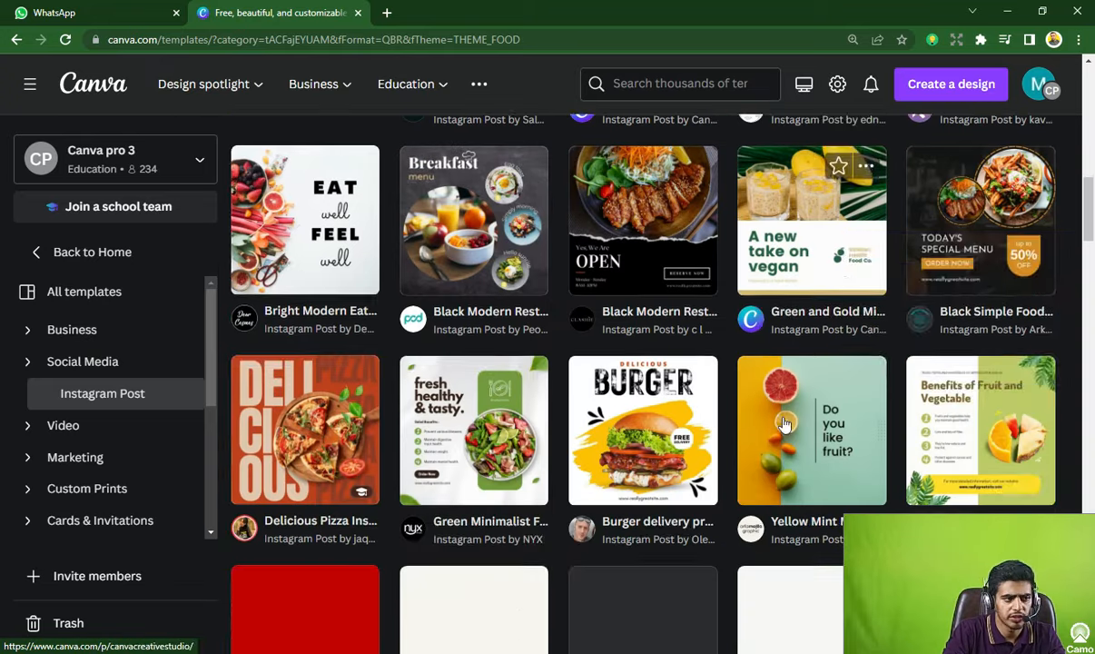
scroll(786, 424, down, 3)
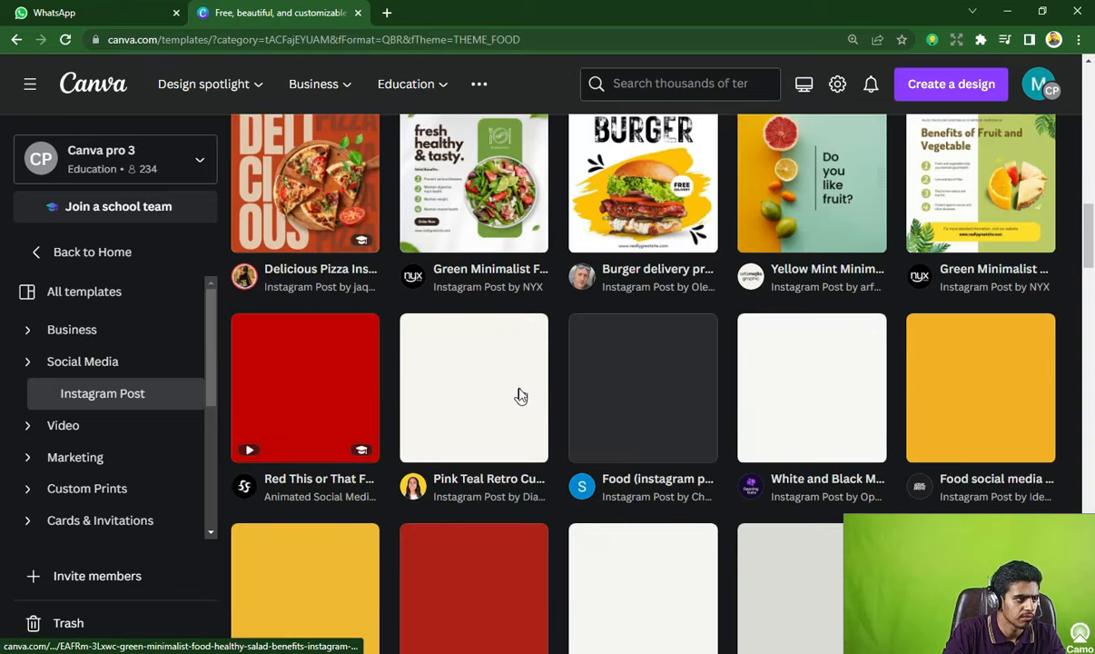
scroll(521, 396, up, 1)
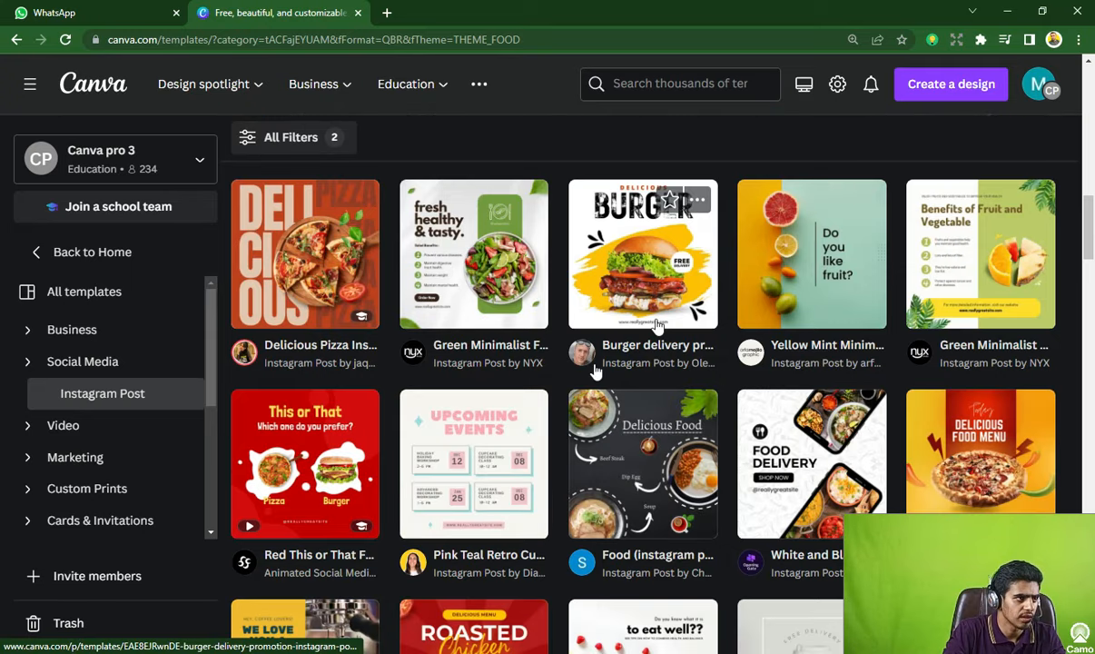
scroll(594, 370, down, 3)
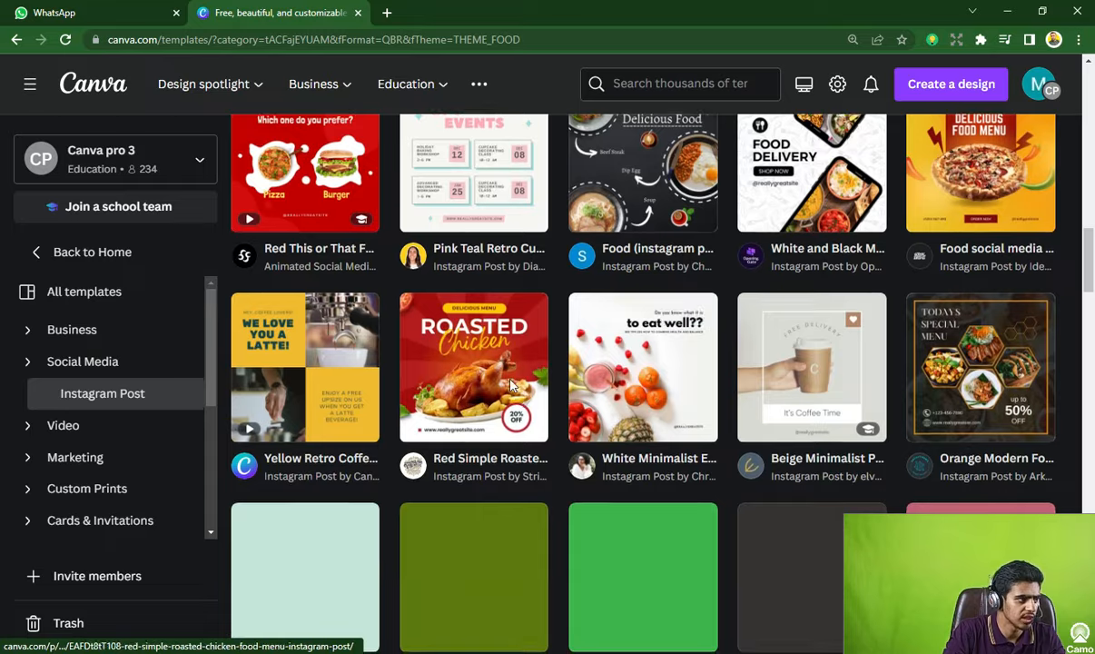
scroll(512, 381, up, 6)
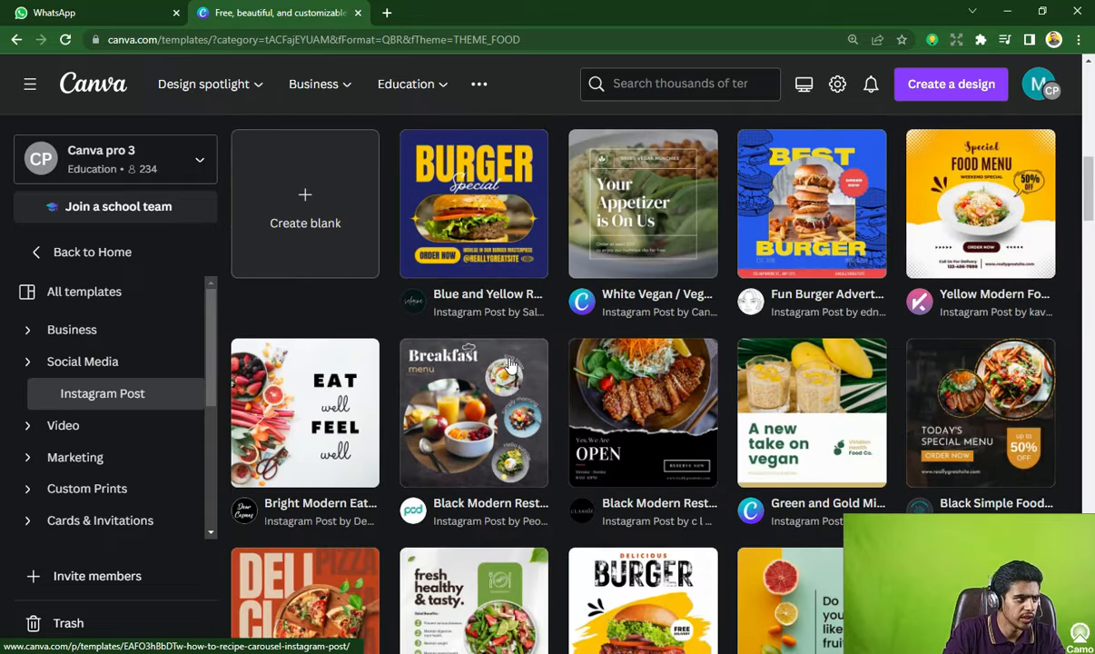
scroll(511, 363, up, 2)
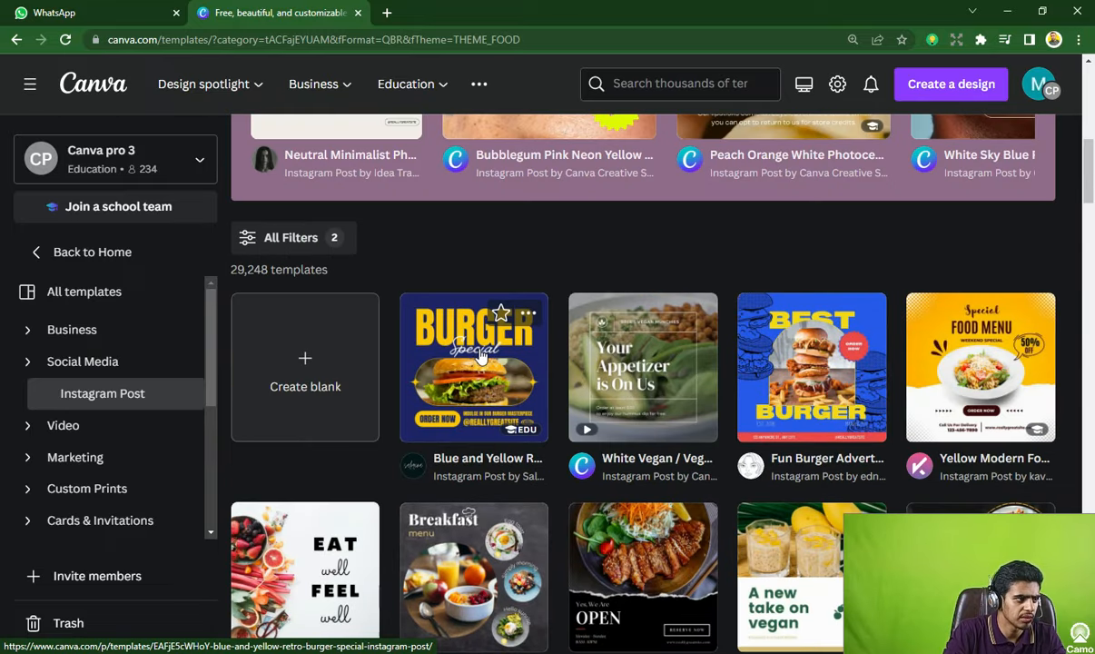
- Open the Blue and Yellow Retro Burger Special template in a new browser tab and start customizing it
right_click(480, 352)
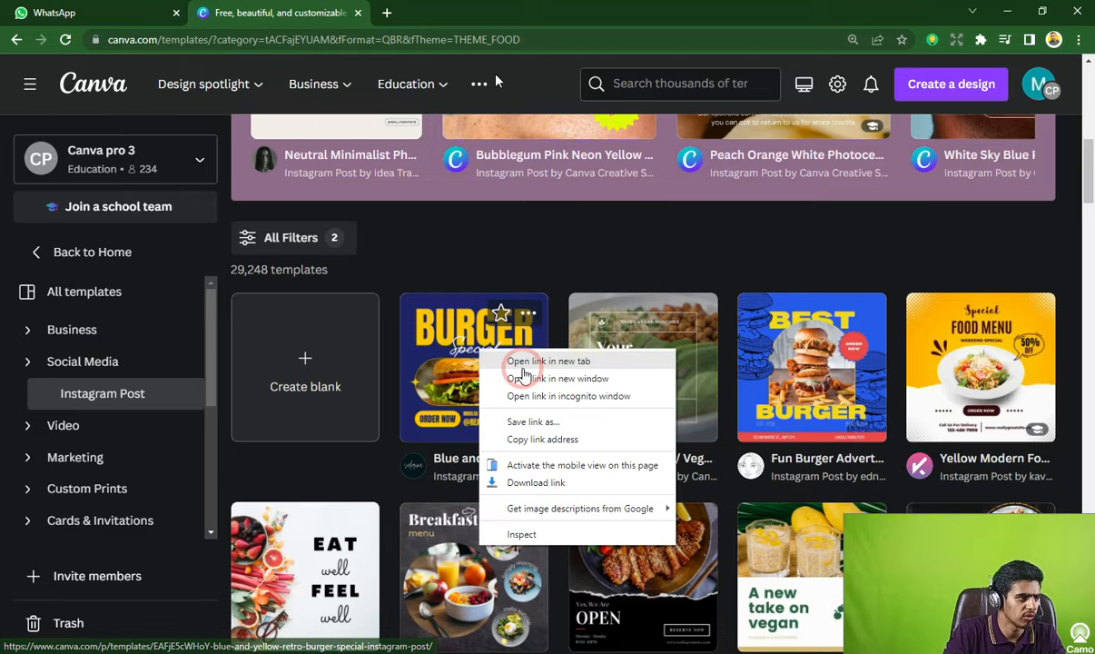
click(527, 361)
click(433, 11)
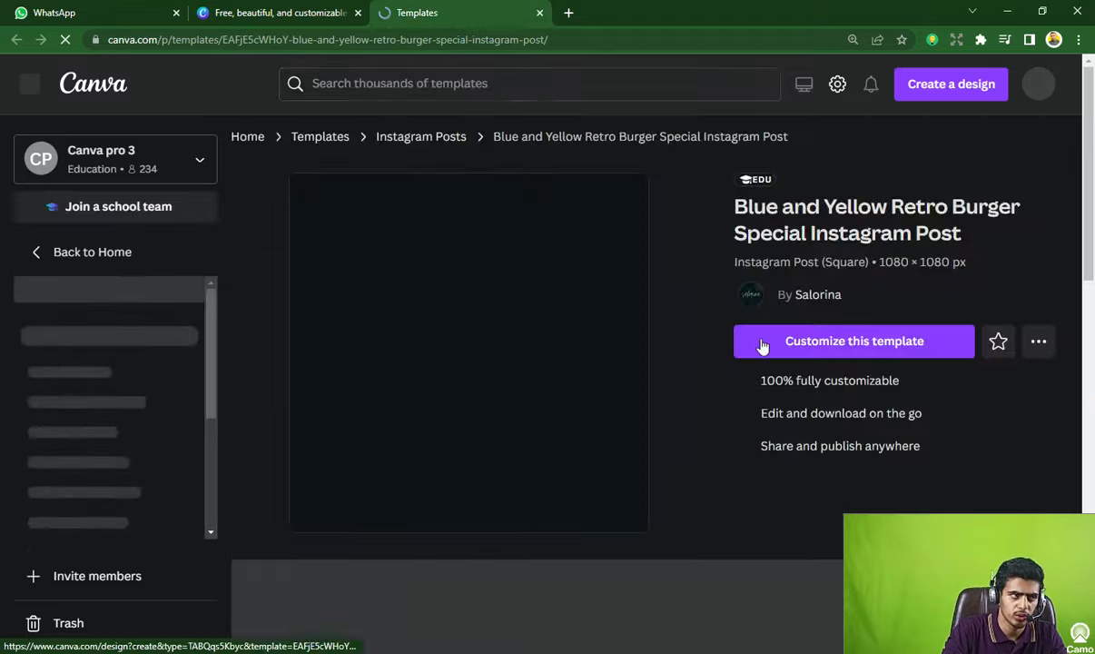
click(762, 343)
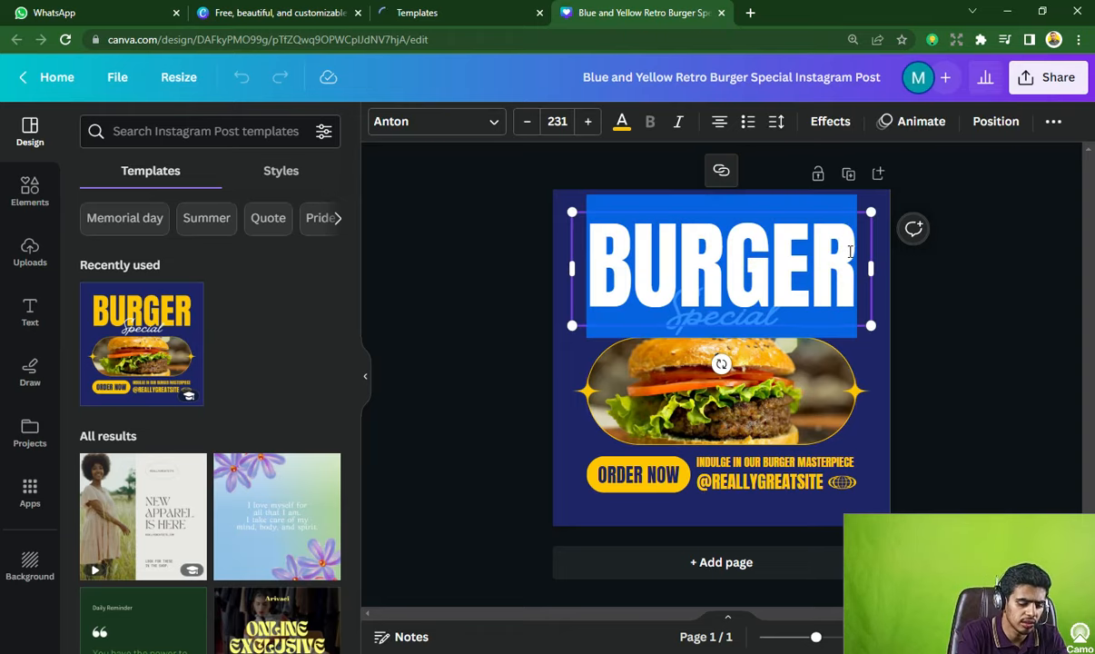
- Replace the BURGER heading with SHAWARMA and resize it to fit on one line, about 989 wide and 251 high
text(SHAWARM)
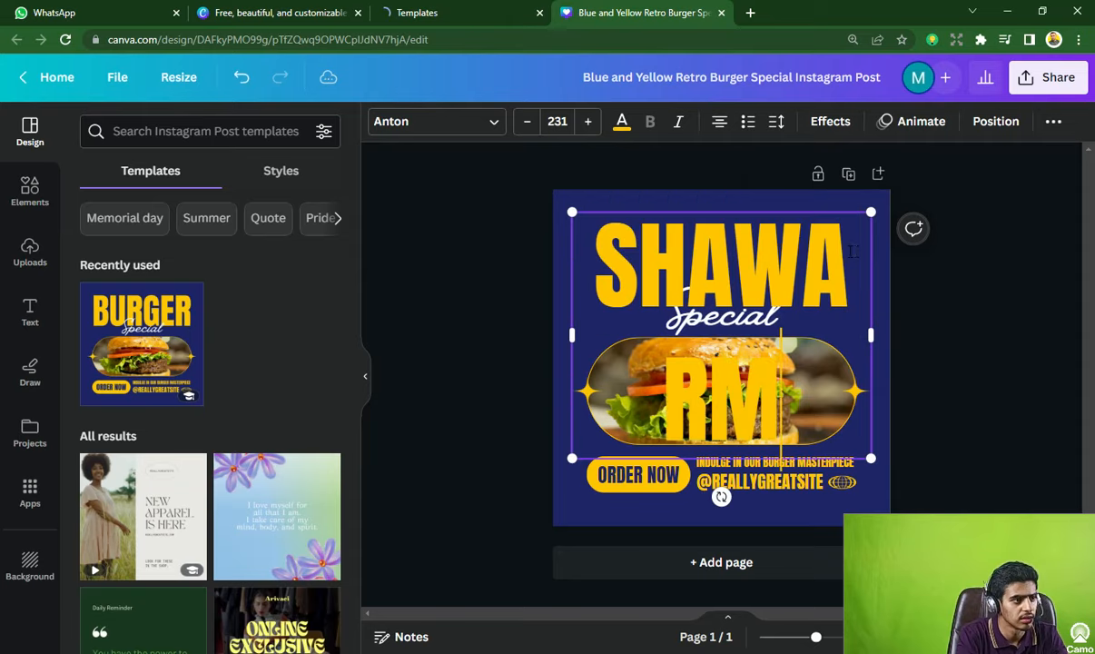
text(A)
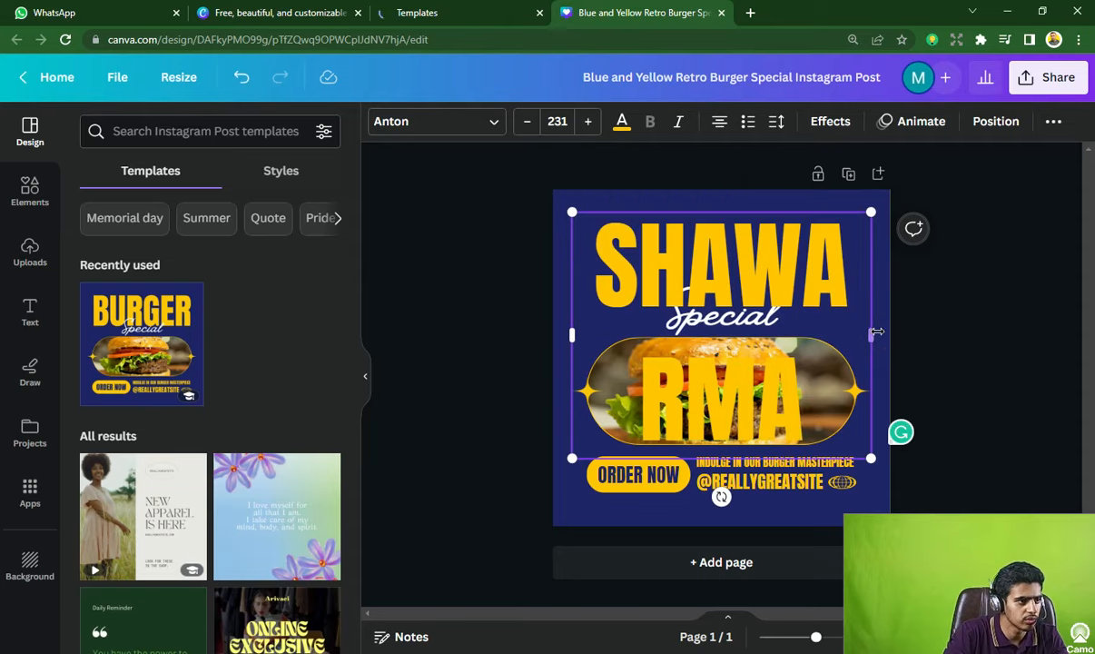
drag(870, 335, 937, 335)
drag(1023, 321, 879, 290)
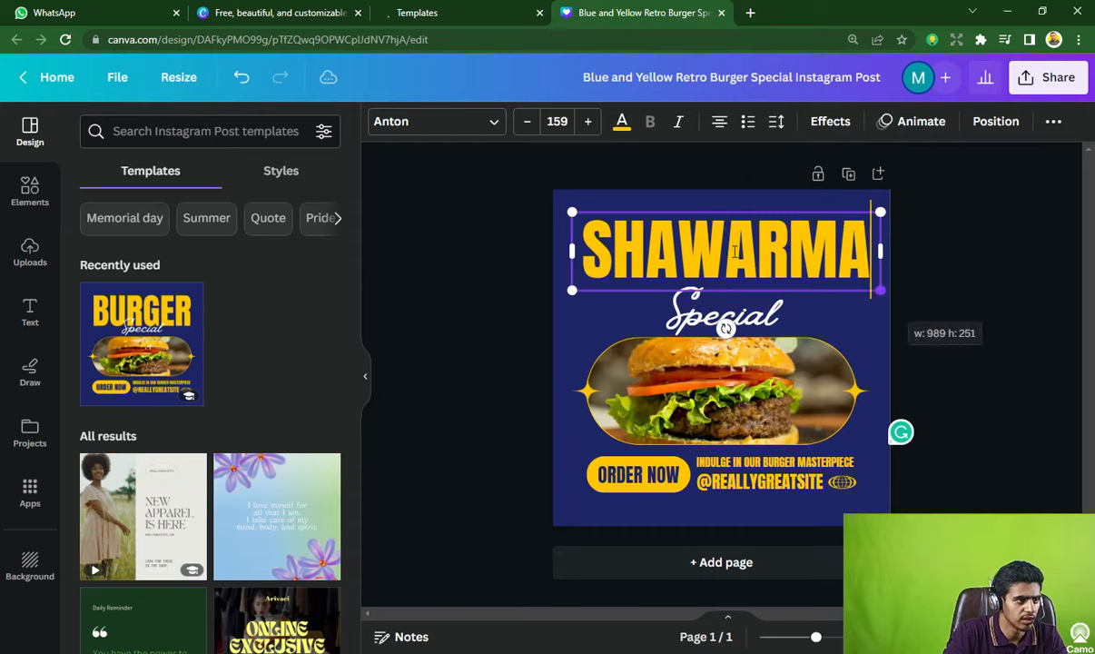
- Move the SHAWARMA heading slightly down and left so it sits centred just above the word Special
click(476, 234)
drag(724, 252, 714, 254)
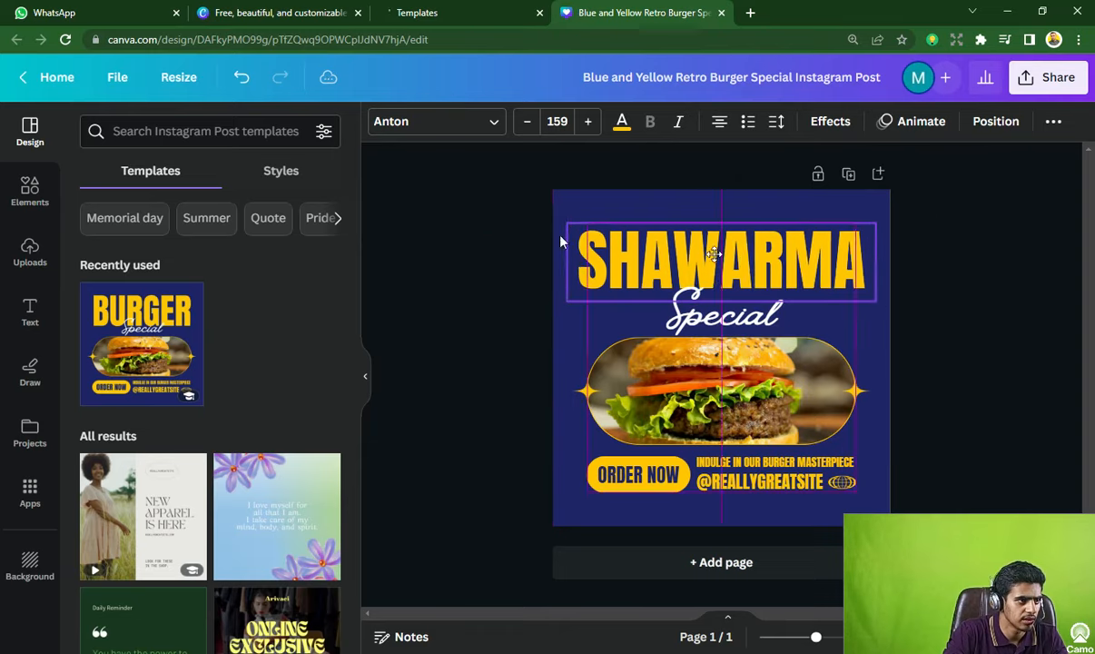
click(484, 227)
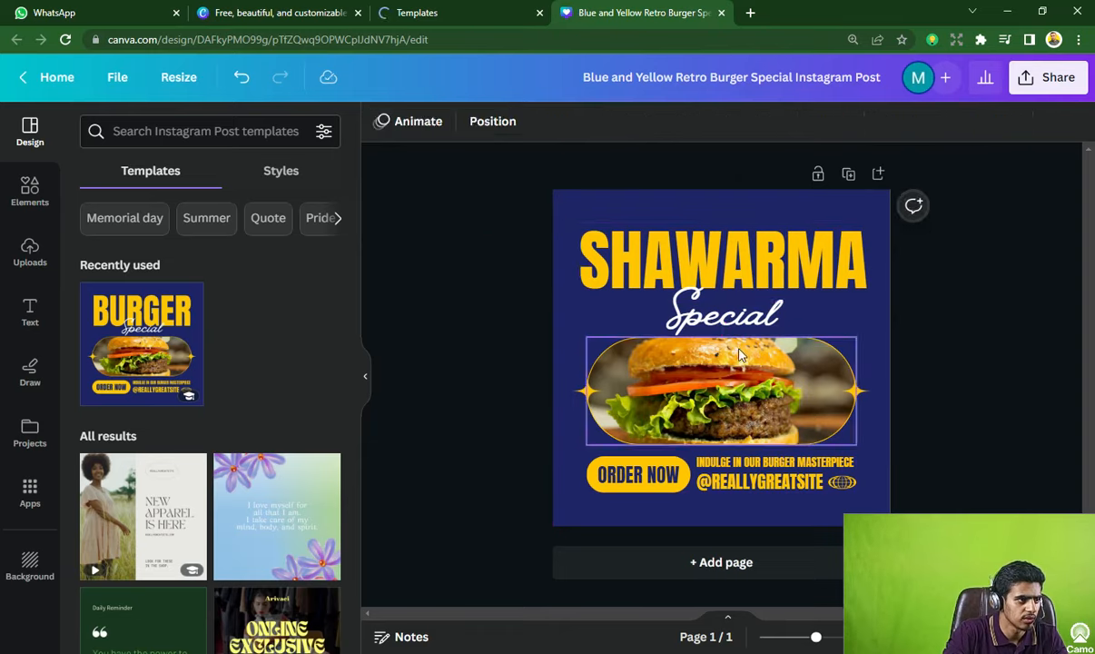
- Delete the burger image from the rounded frame in the middle of the post, keeping the frame
click(690, 363)
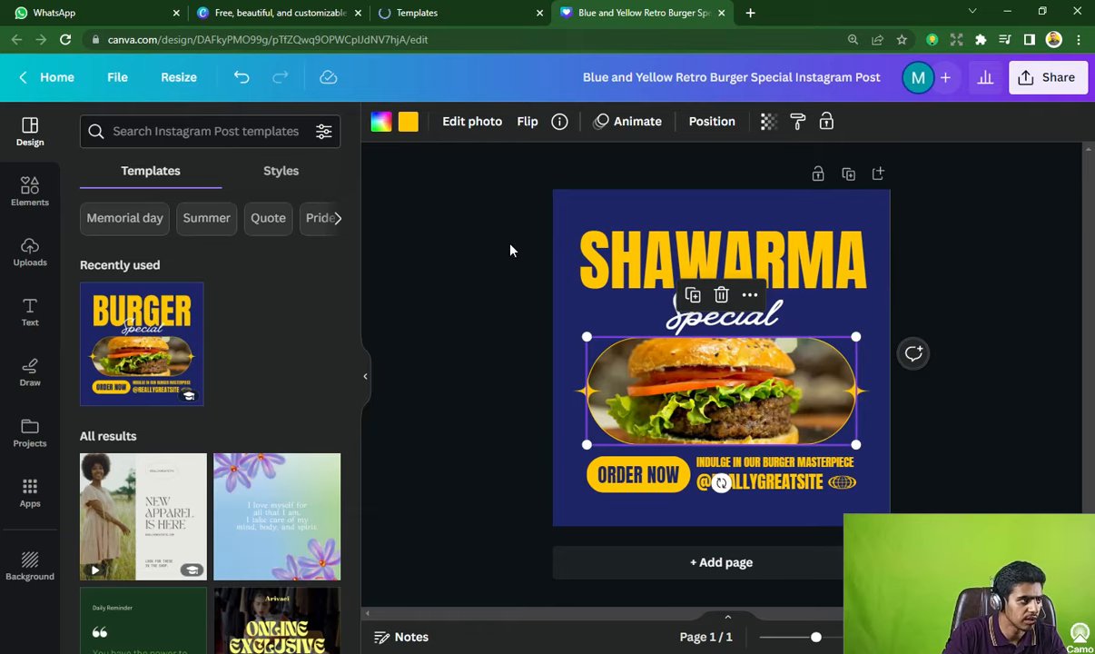
click(446, 331)
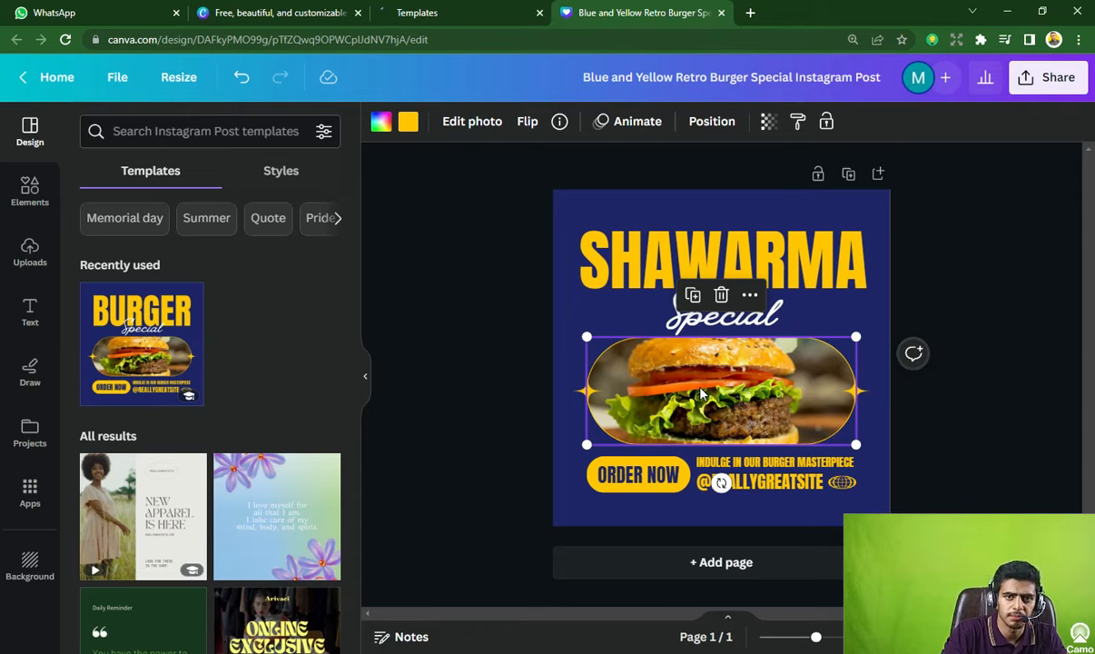
click(721, 294)
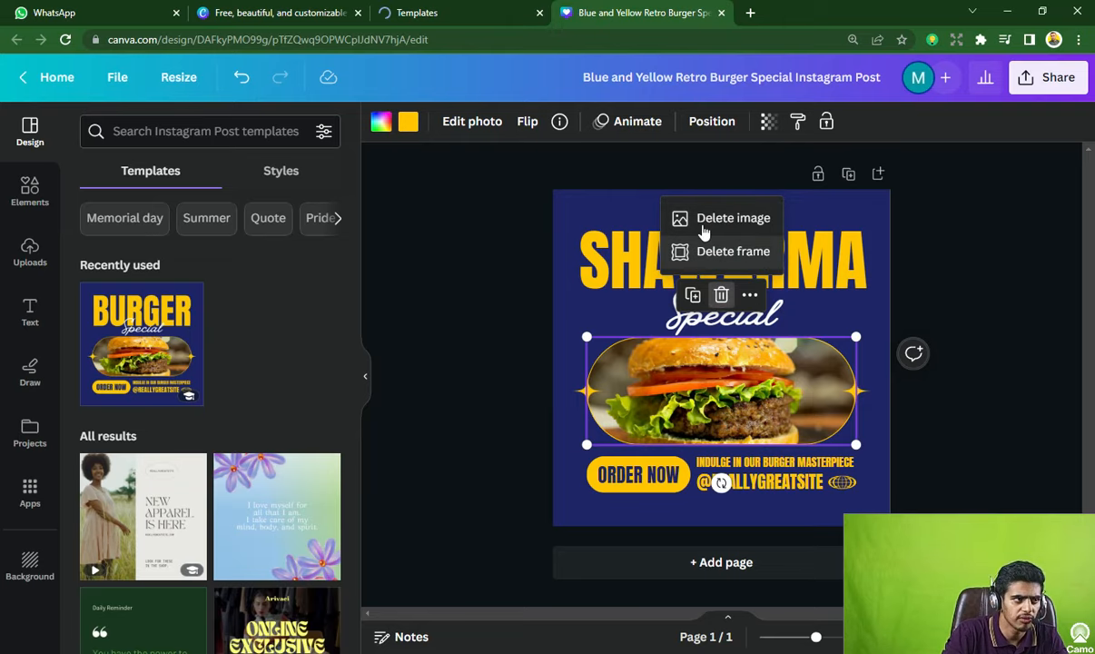
click(703, 221)
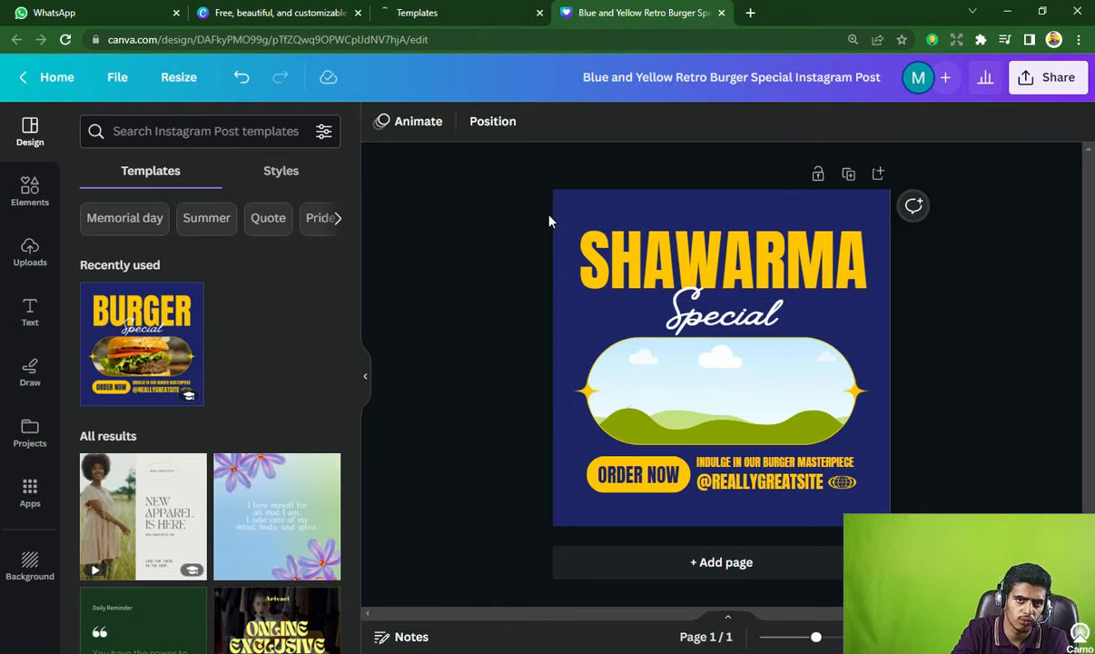
- Close the design editor and template detail tabs to return to the food template gallery
click(721, 13)
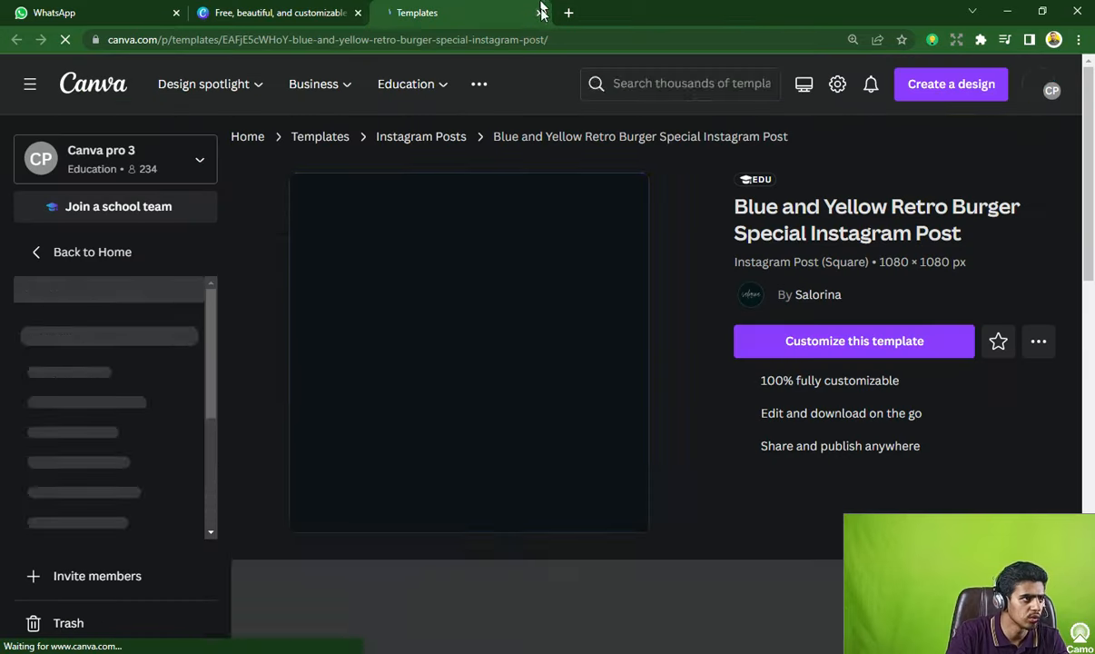
click(541, 13)
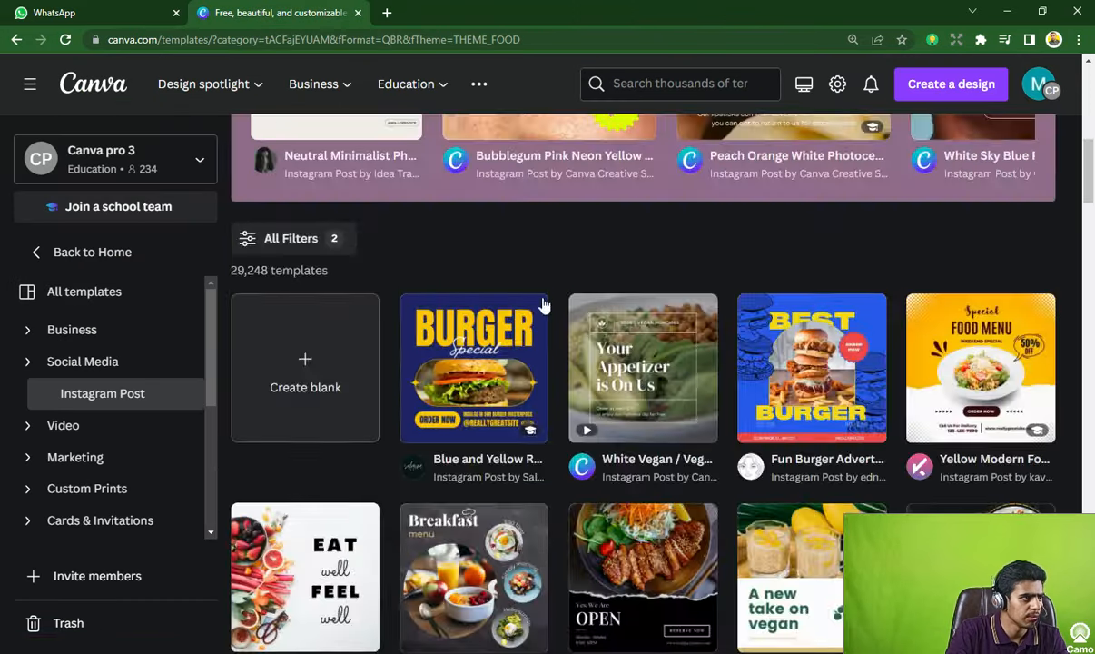
- Return to the home page and search the templates for "vlogging youtube thumbnail"
scroll(308, 208, up, 6)
scroll(157, 61, up, 1)
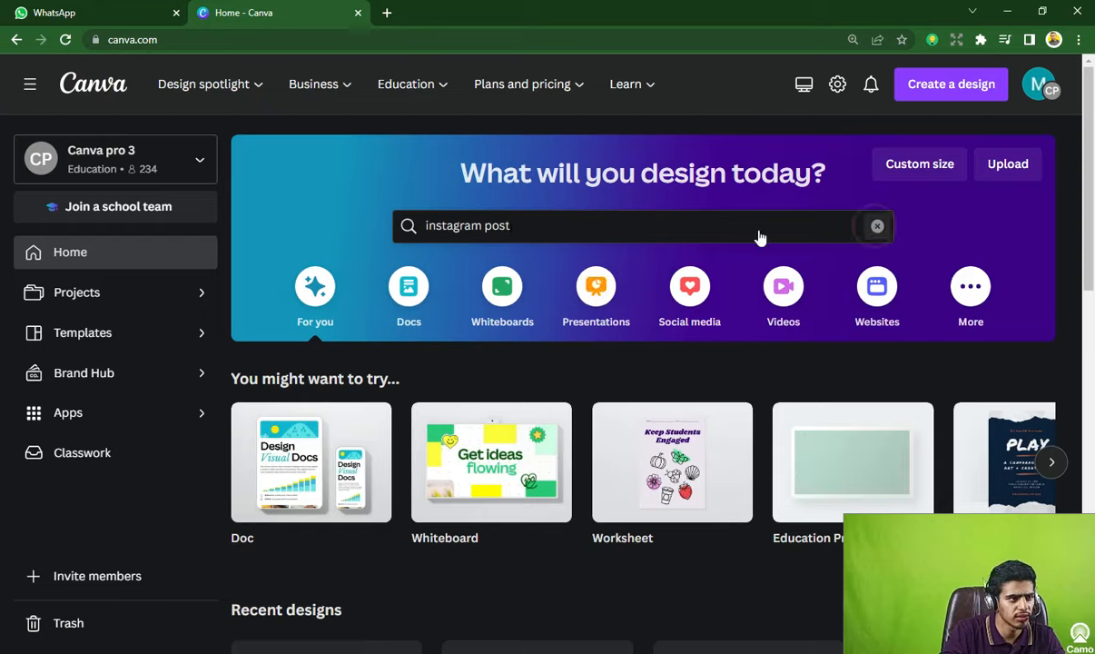
click(877, 226)
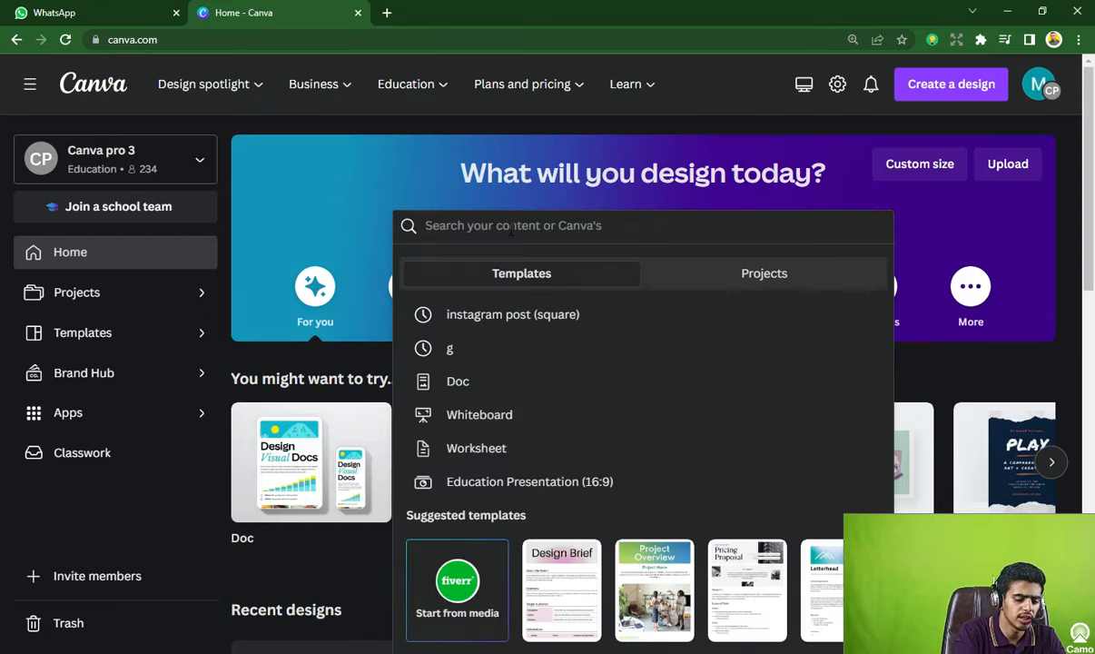
text(vlo)
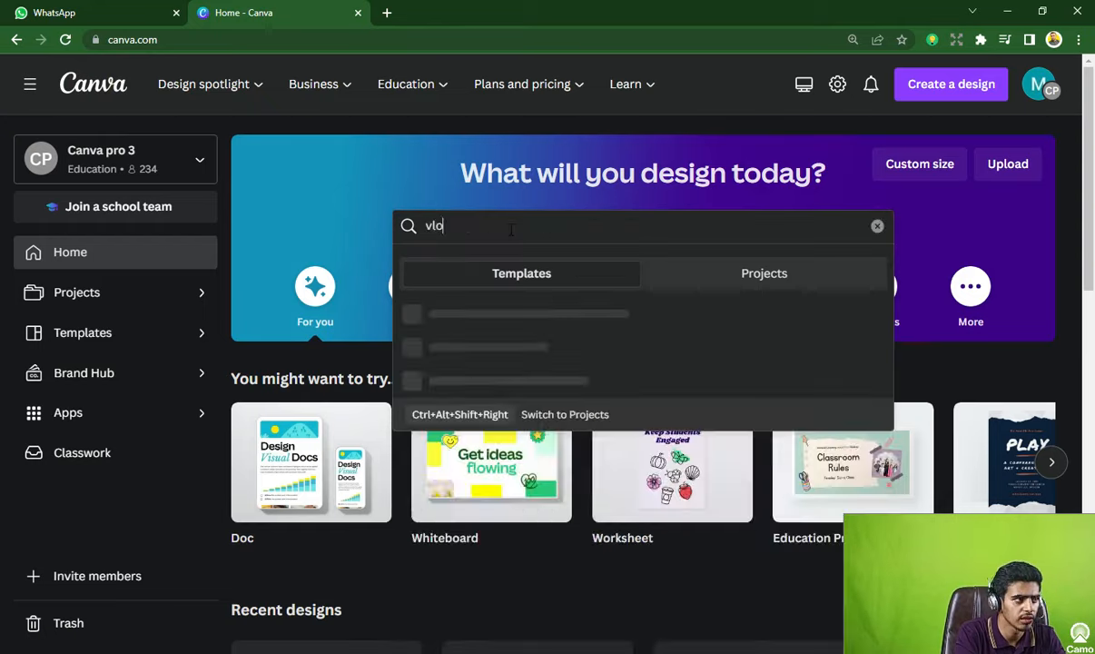
text(gging y)
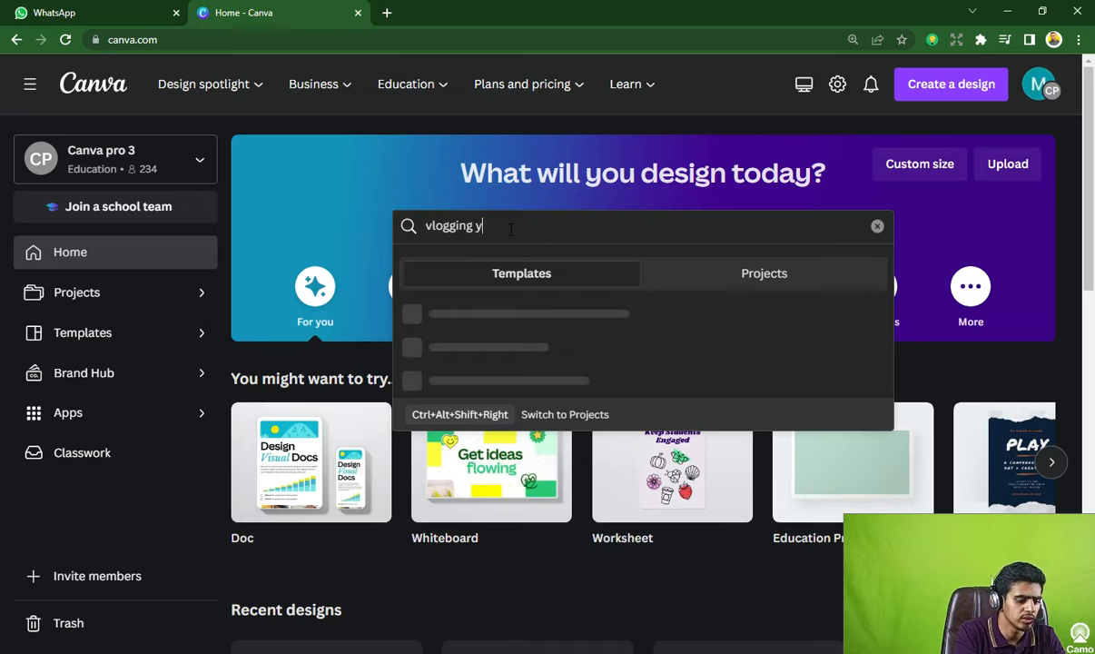
text(outube t)
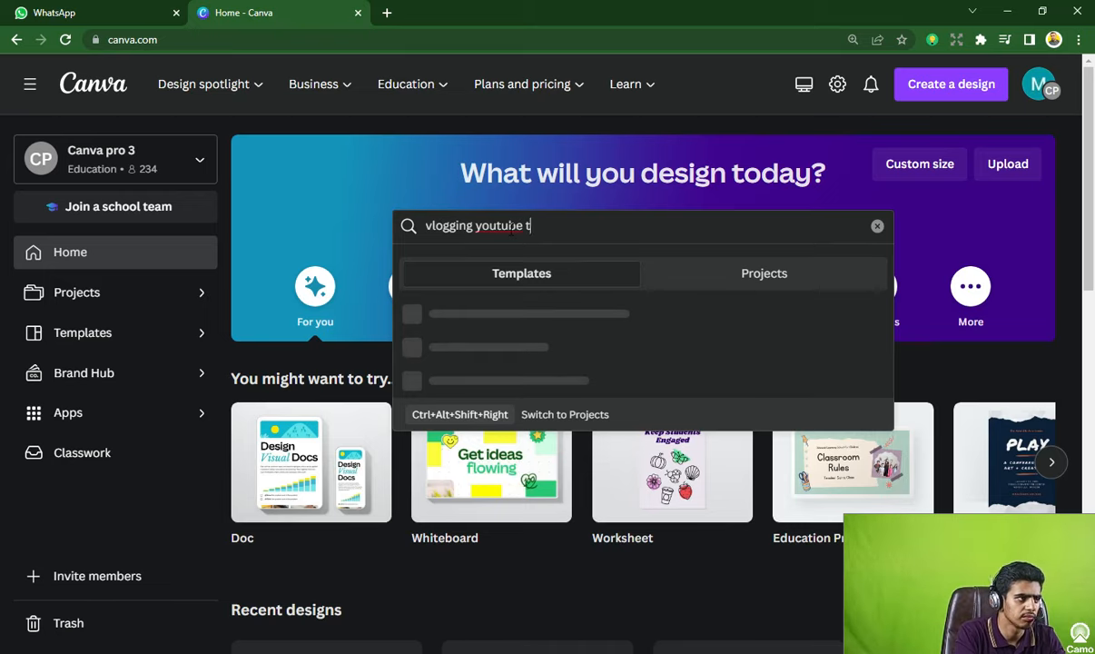
text(humbnail)
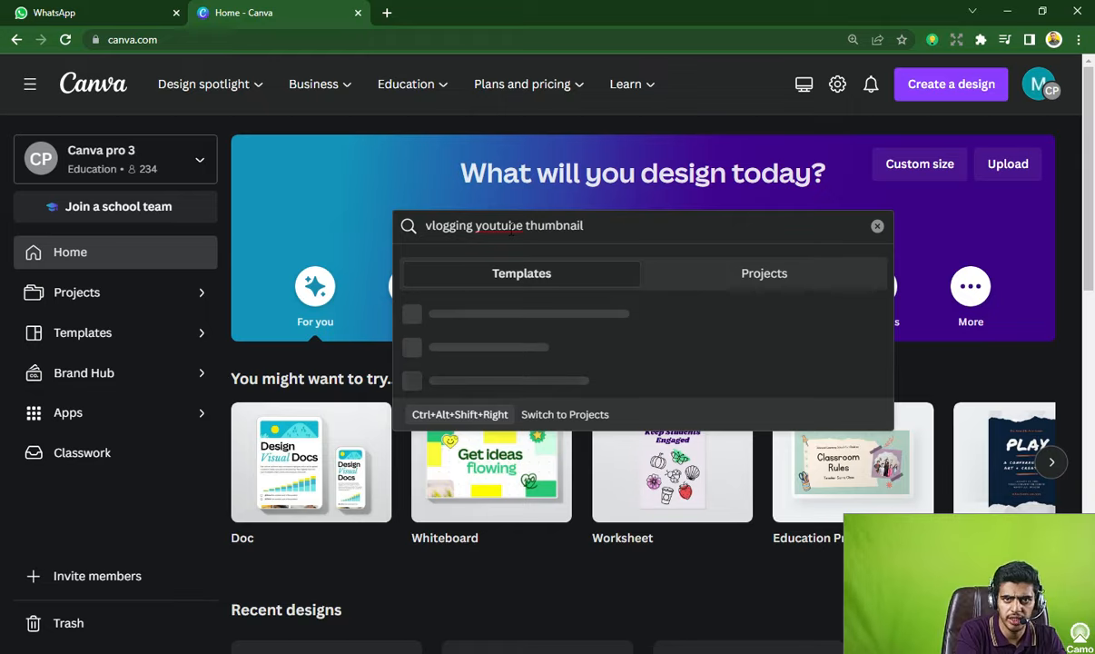
key(Return)
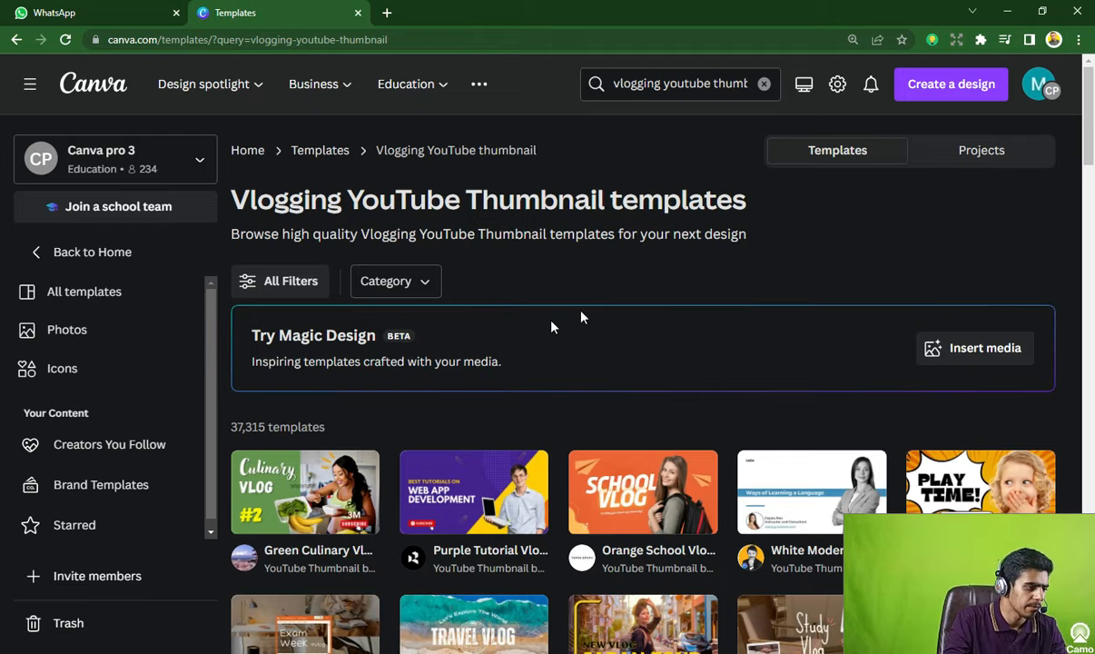
- Browse the vlogging YouTube thumbnail templates and return to the home page
scroll(507, 379, down, 3)
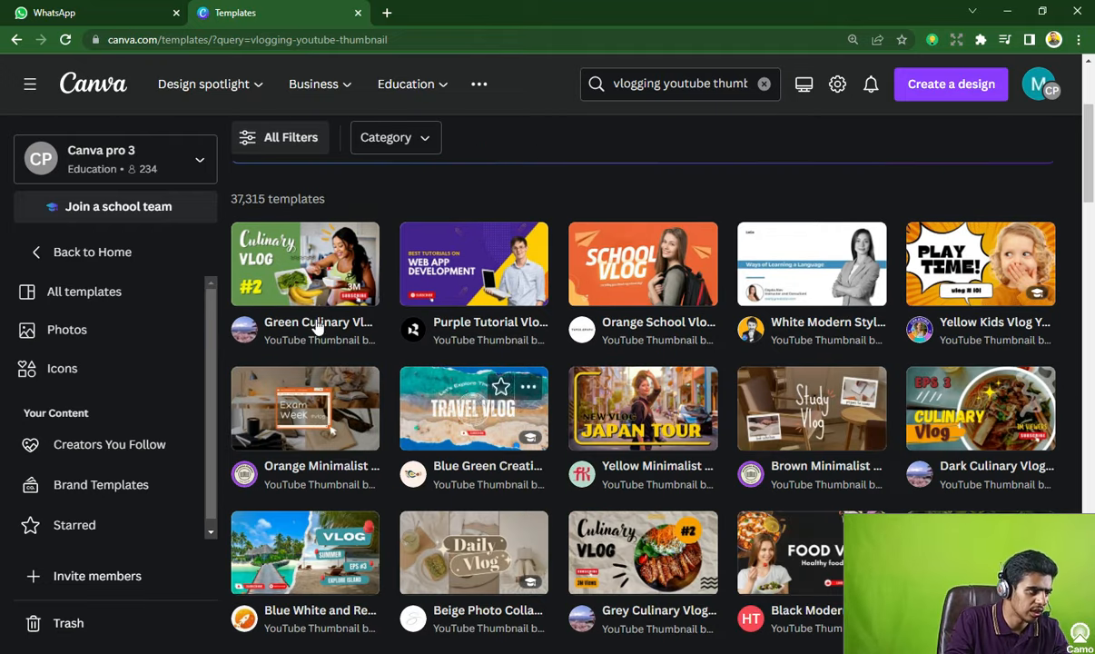
scroll(318, 445, up, 3)
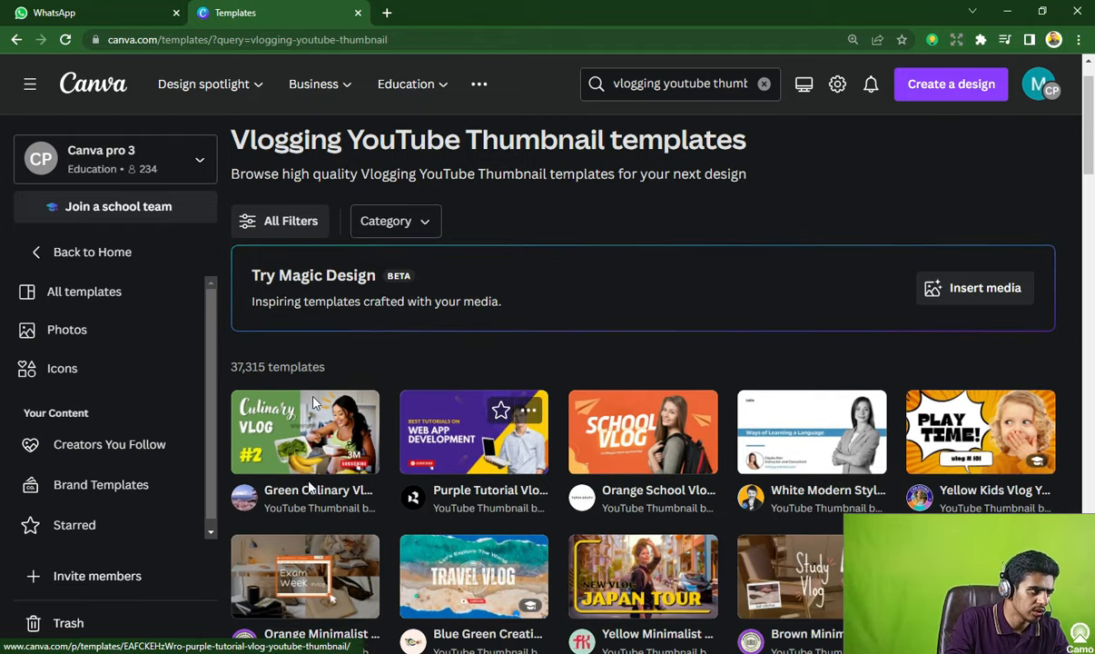
scroll(308, 449, down, 1)
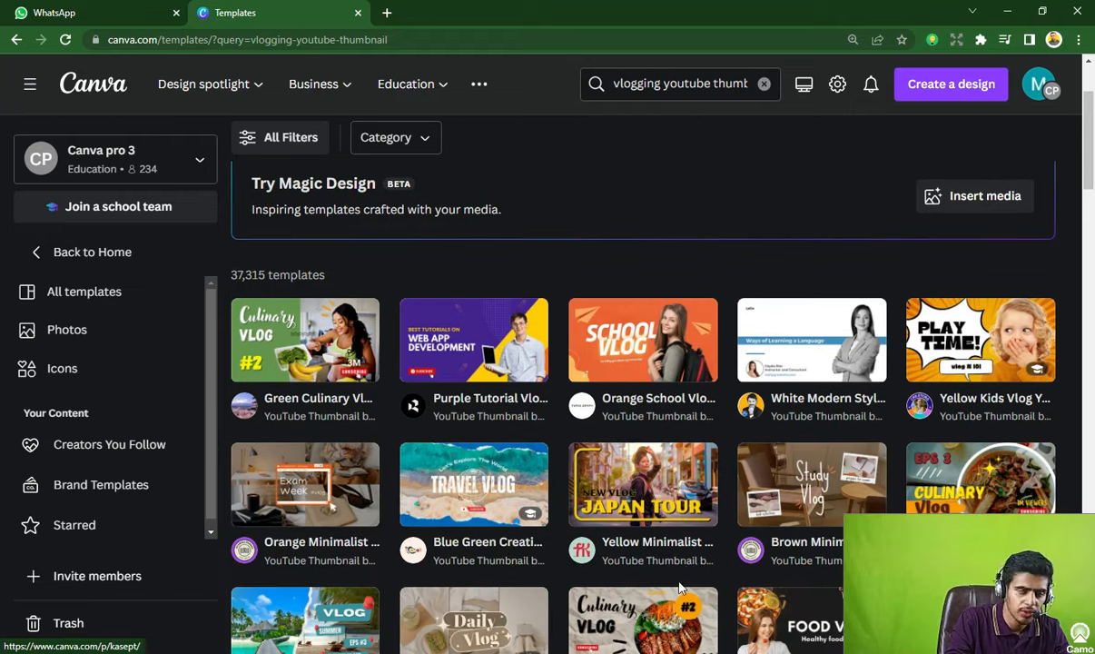
scroll(795, 430, down, 1)
scroll(795, 431, down, 2)
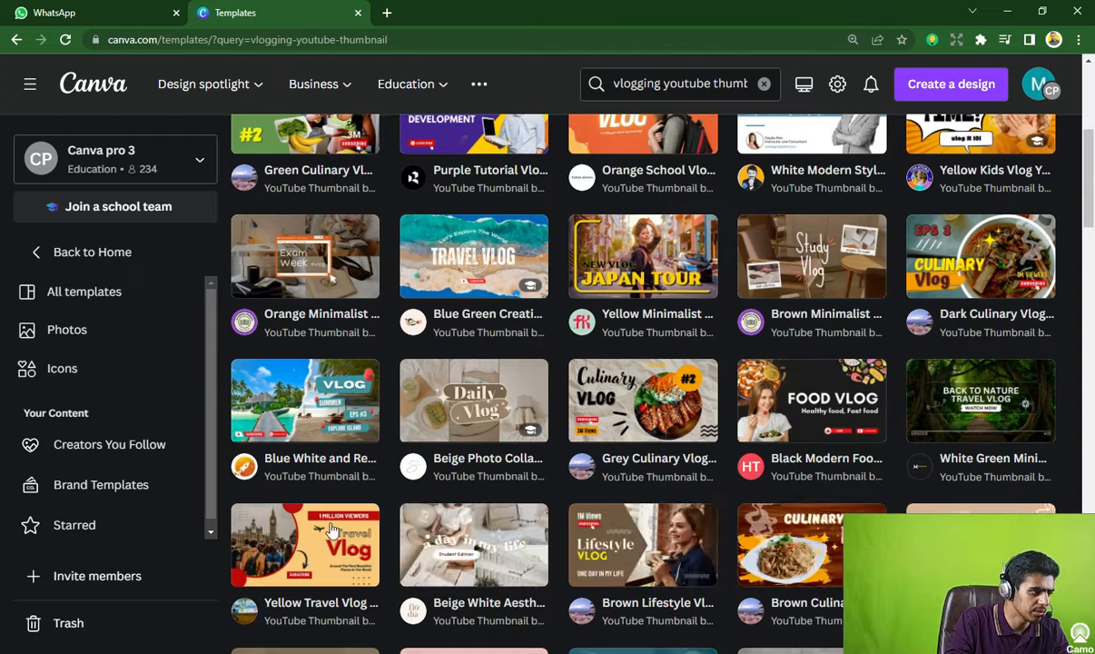
scroll(628, 414, down, 3)
scroll(508, 390, up, 10)
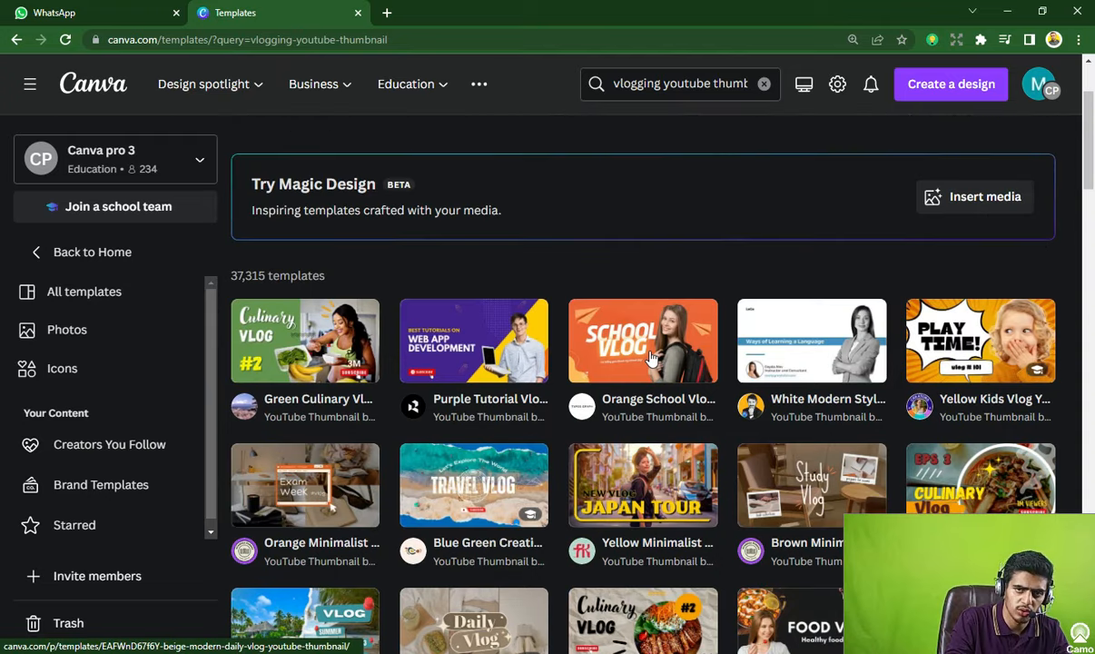
click(245, 151)
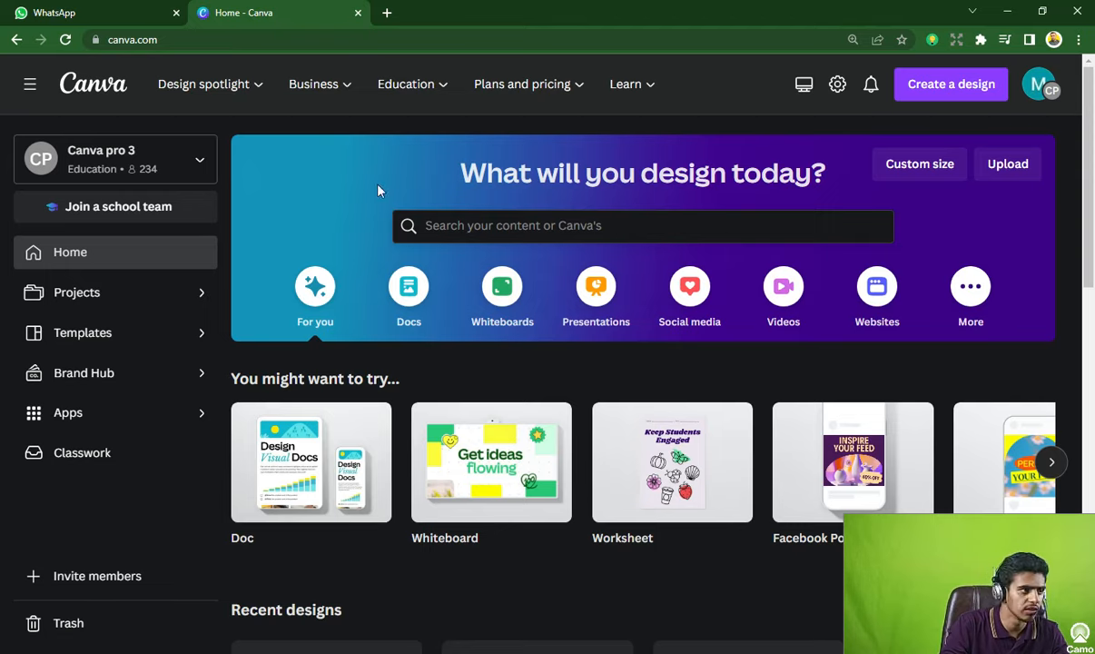
- View the suggested design types for creating a new design and close the list
click(938, 95)
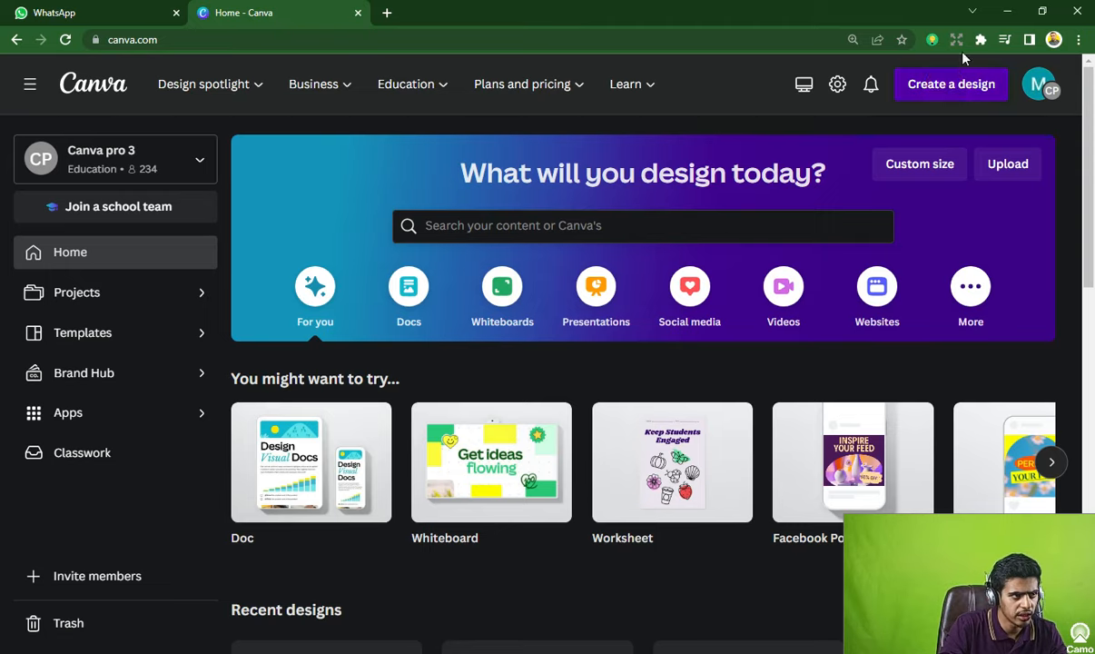
click(955, 79)
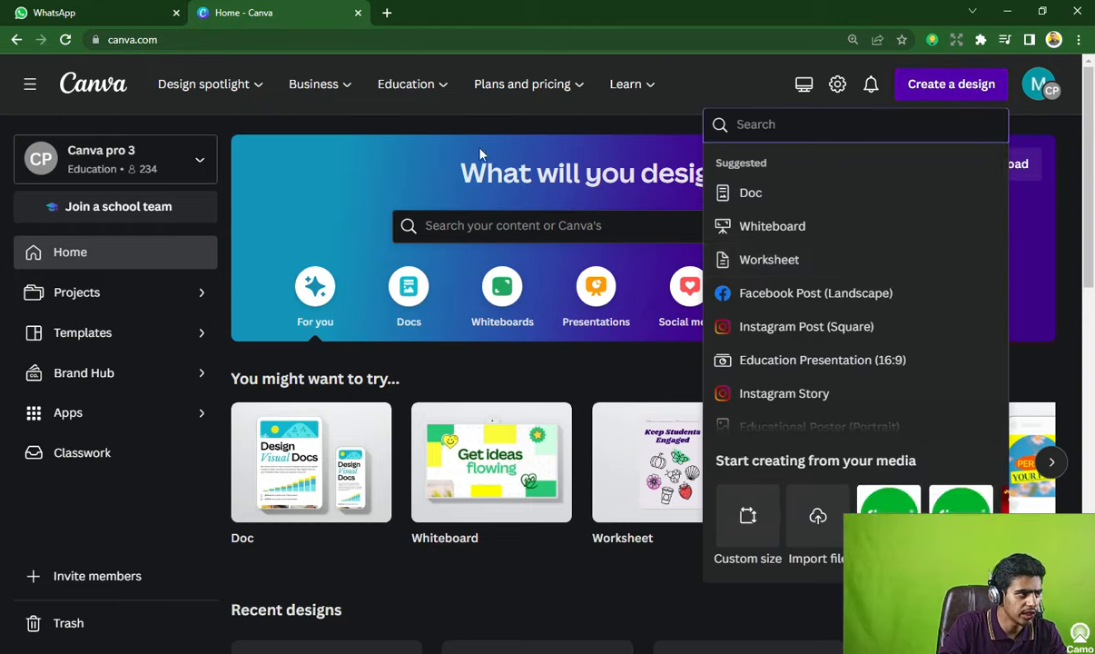
click(447, 132)
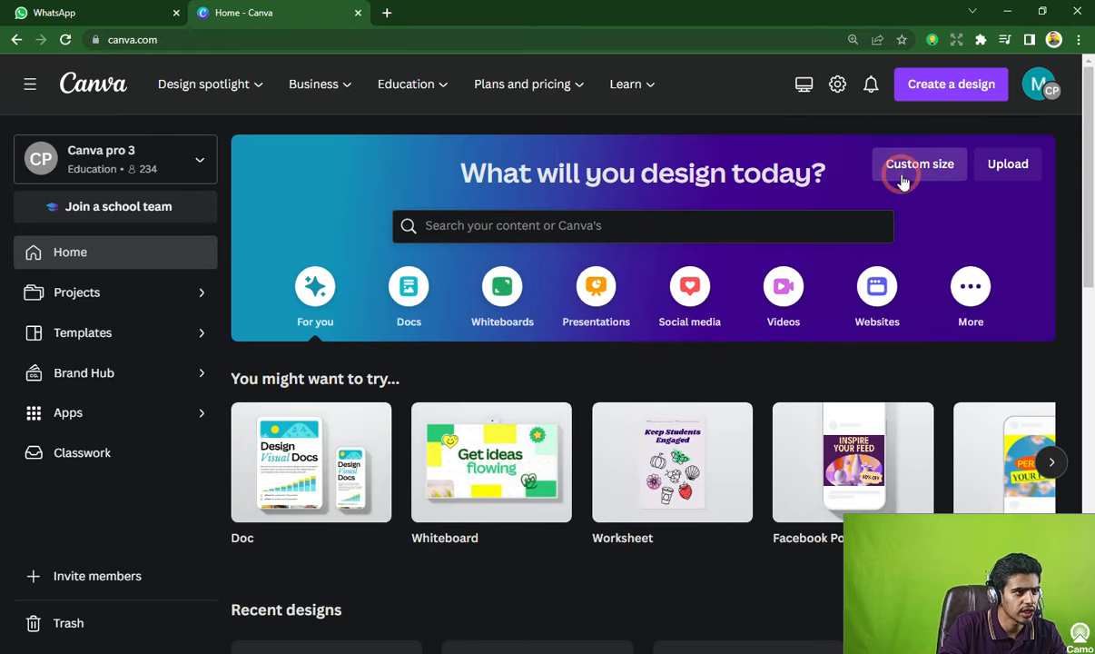
- Enter a custom design size 200 px wide and 350 px high
click(901, 177)
click(701, 238)
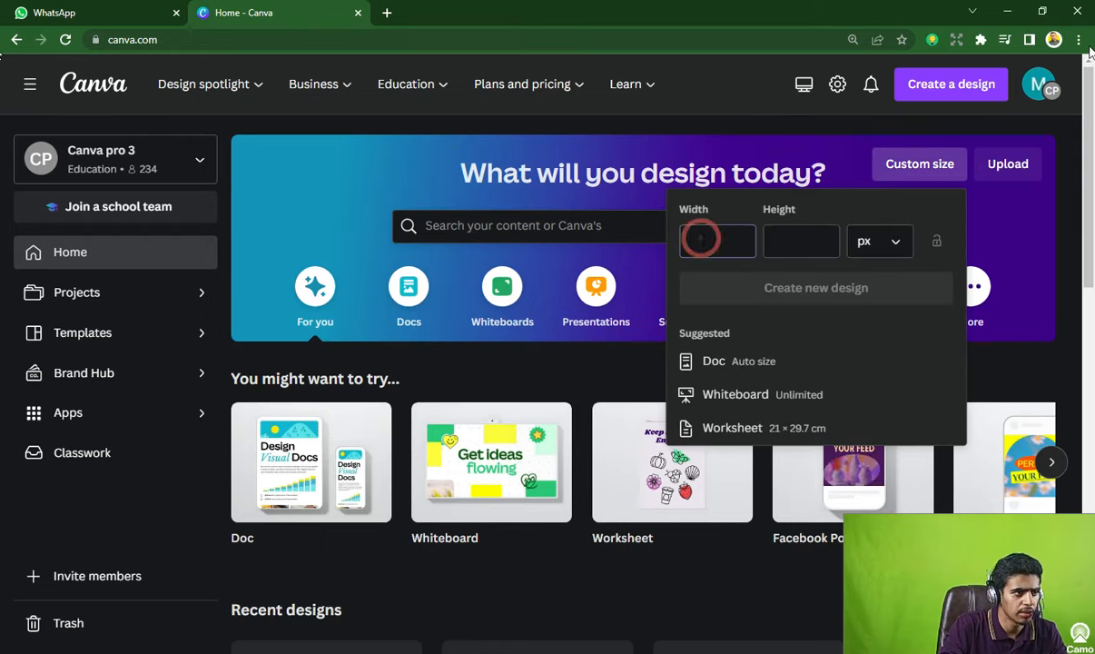
text(200)
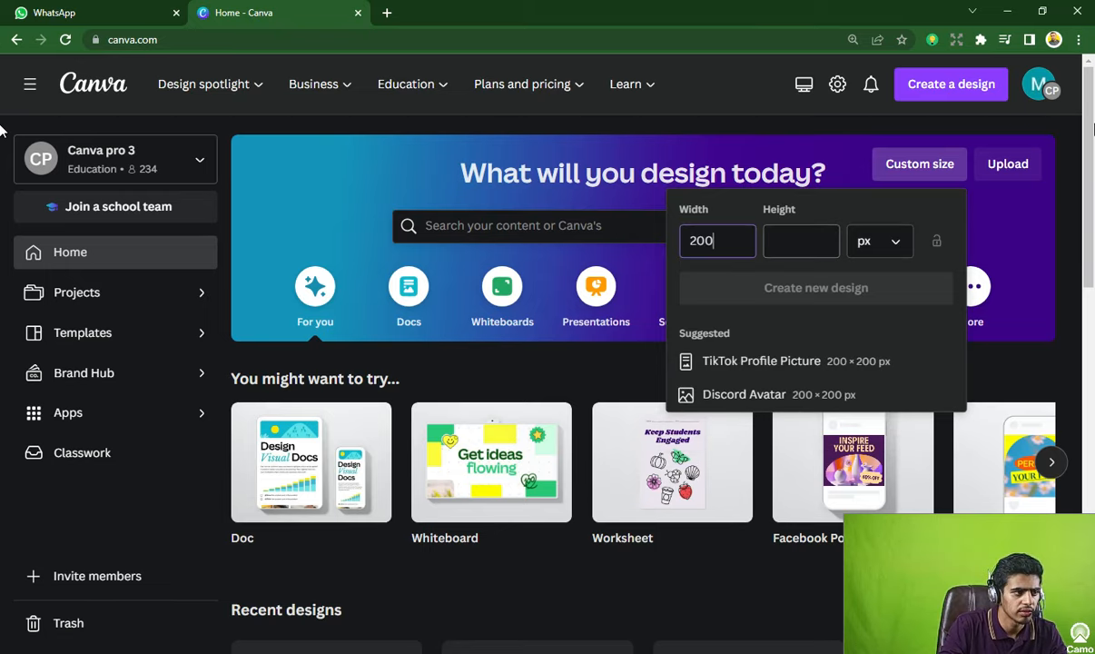
key(Tab)
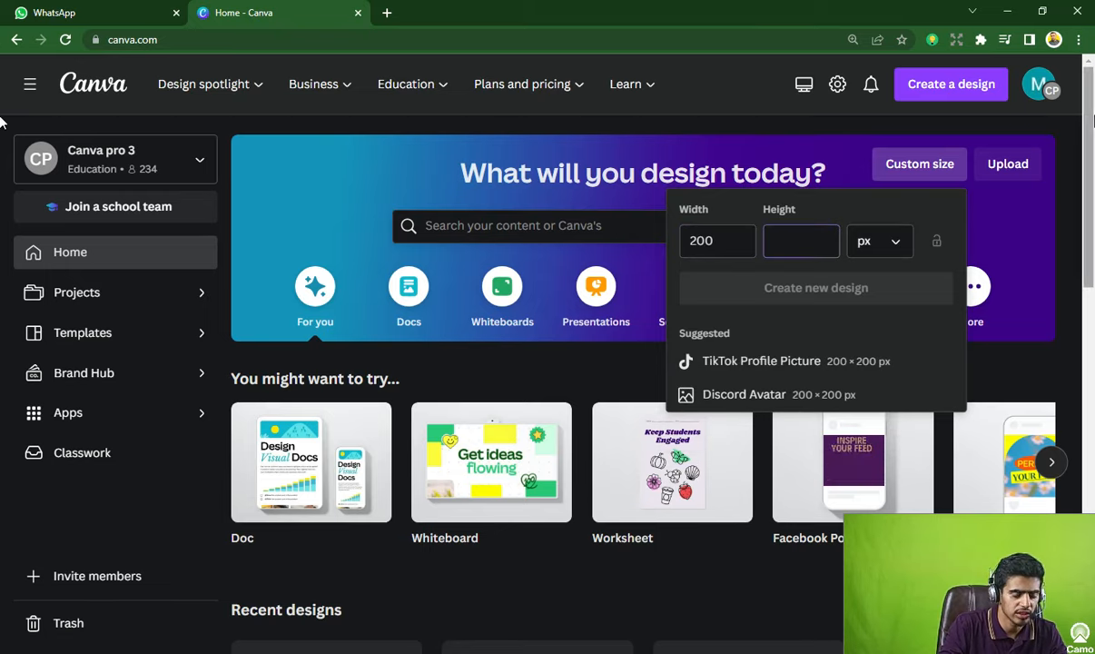
text(350)
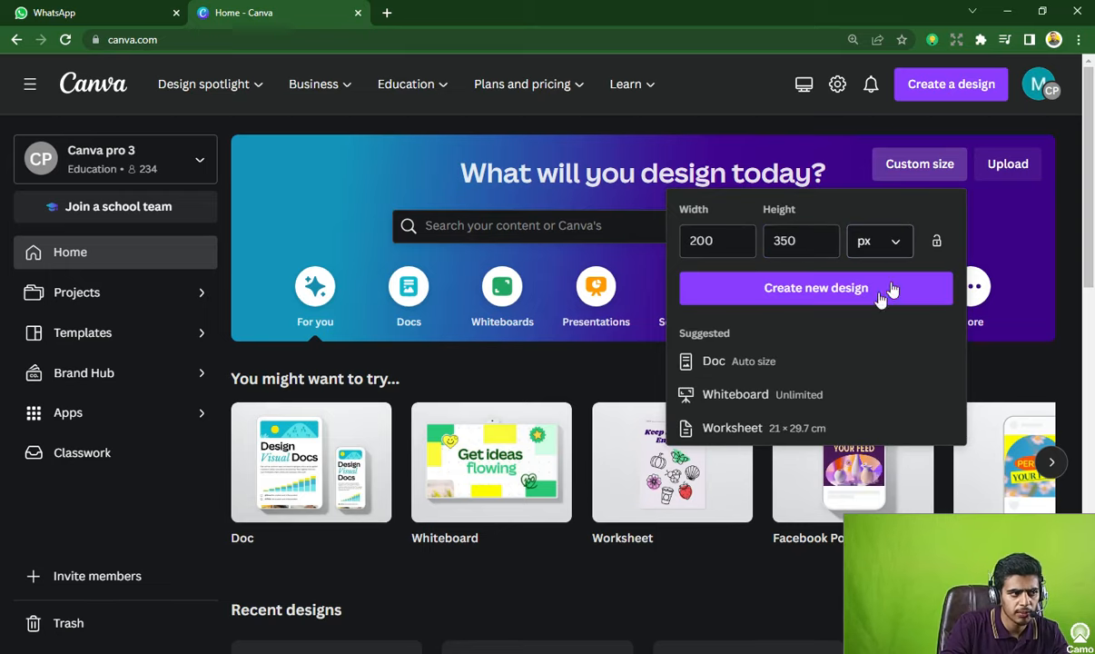
- Try a custom width of 60 in pixels, switch the unit to inches, and enter 60 as the width again
click(875, 241)
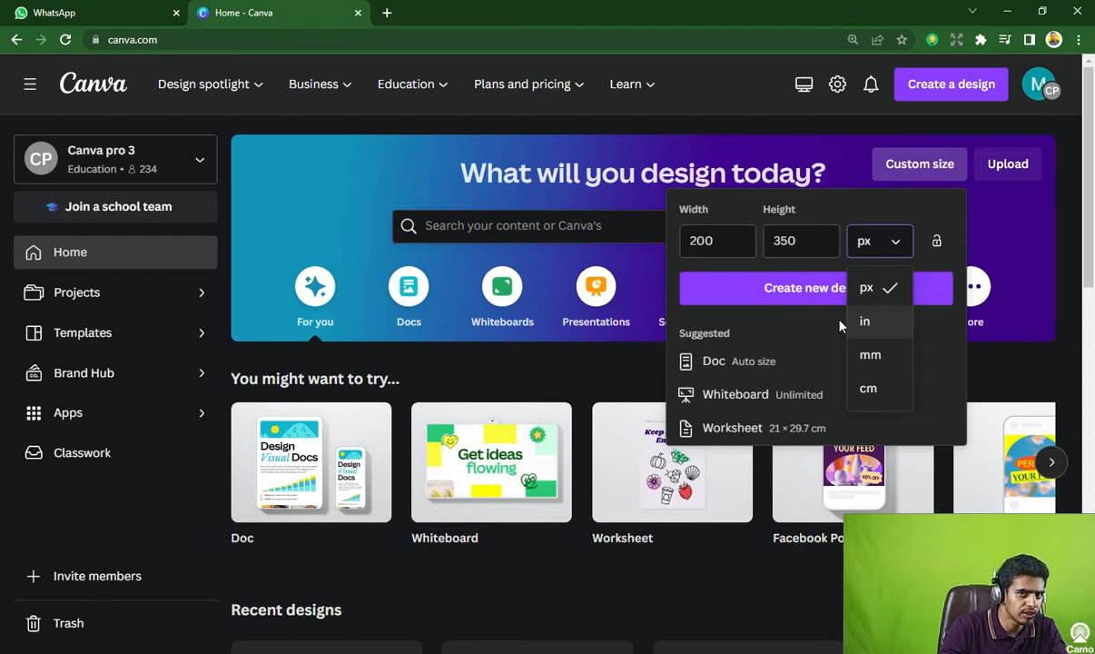
click(726, 240)
double_click(726, 240)
text(60)
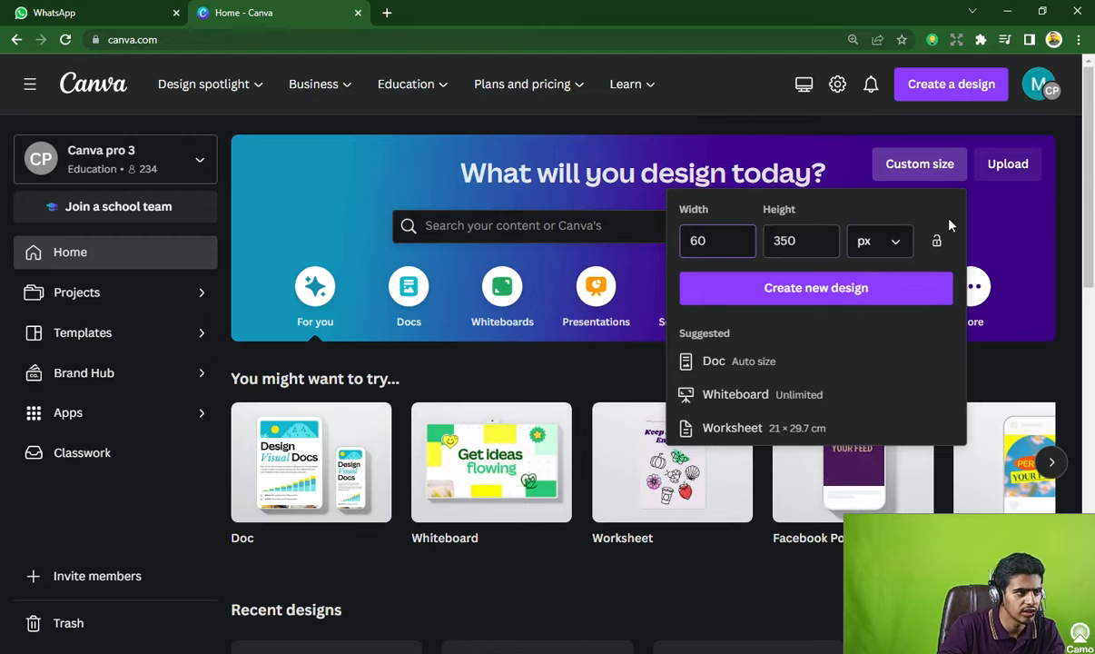
click(894, 239)
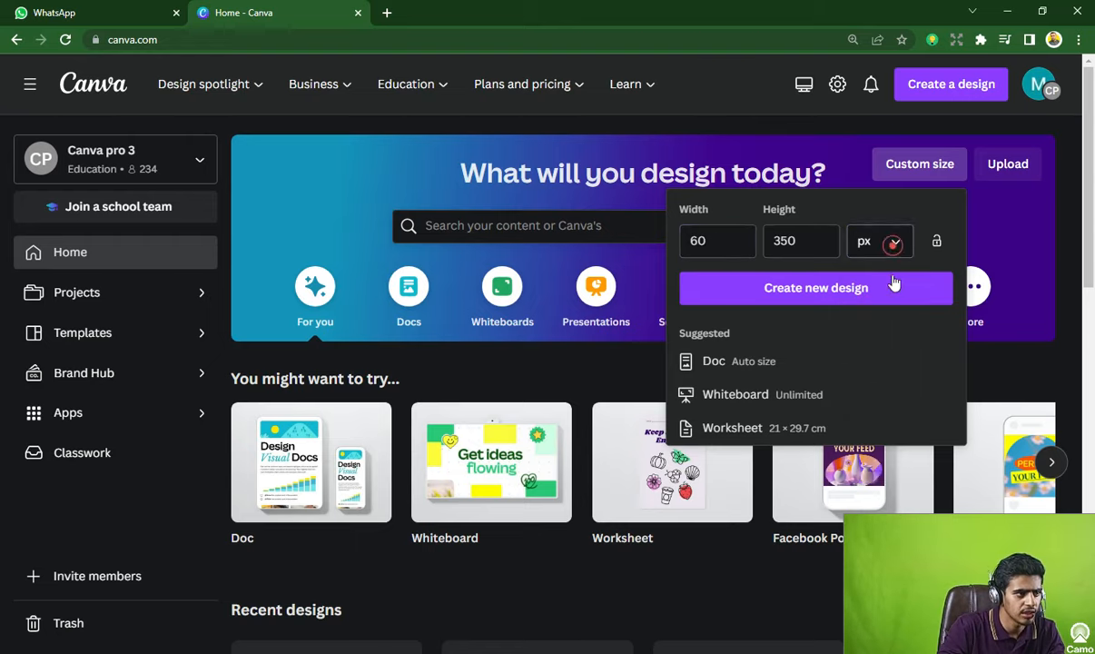
click(868, 317)
click(708, 240)
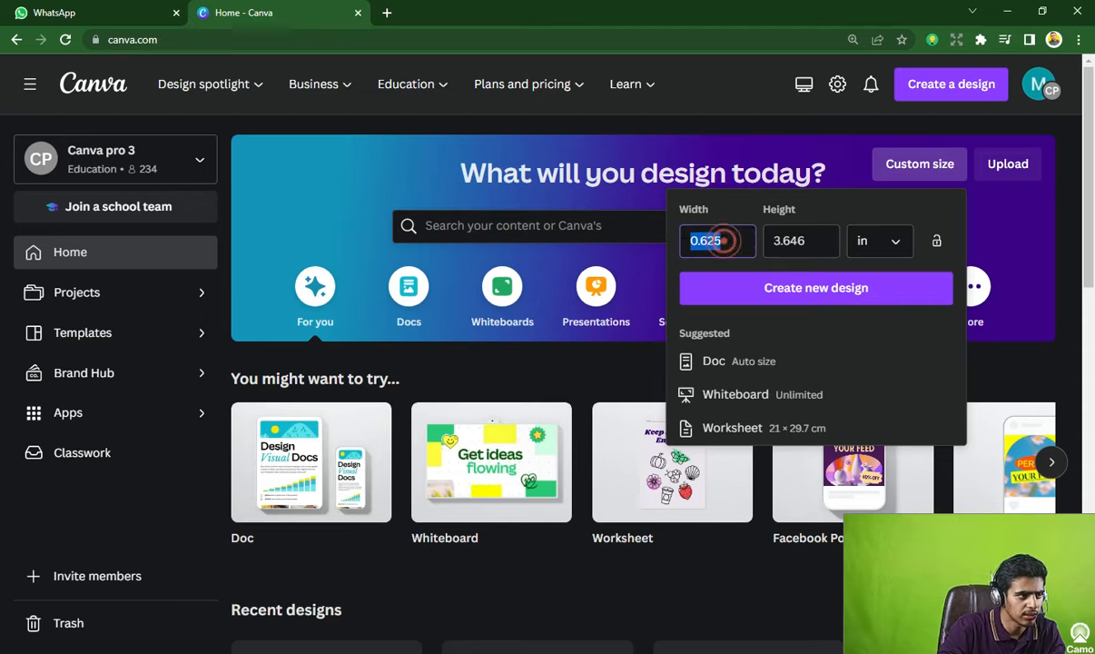
double_click(722, 240)
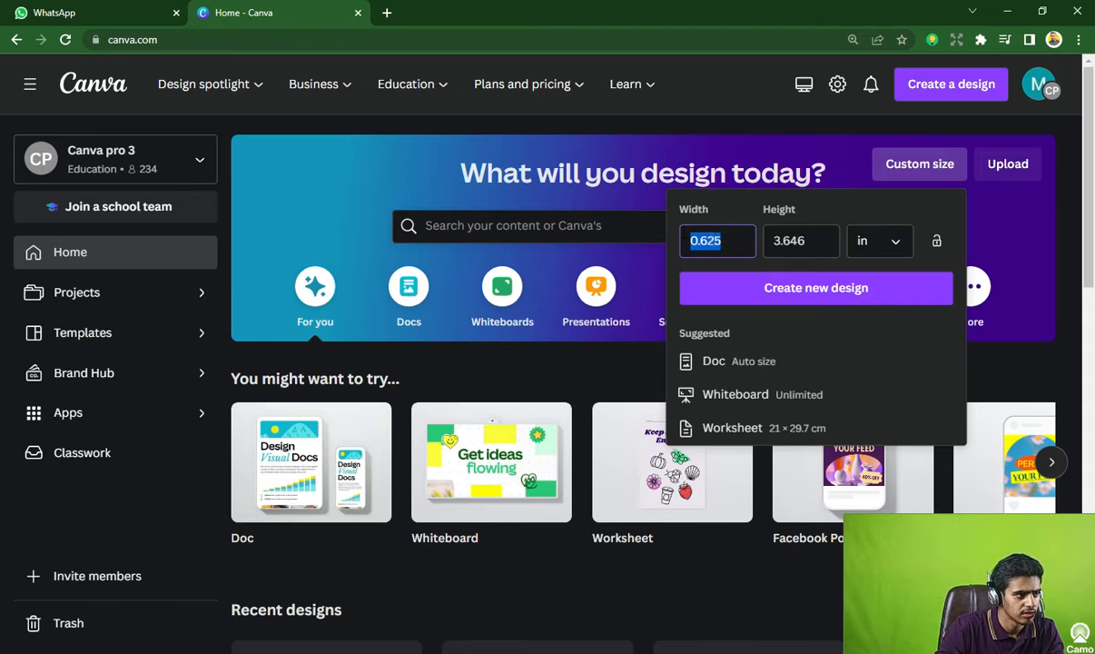
text(60)
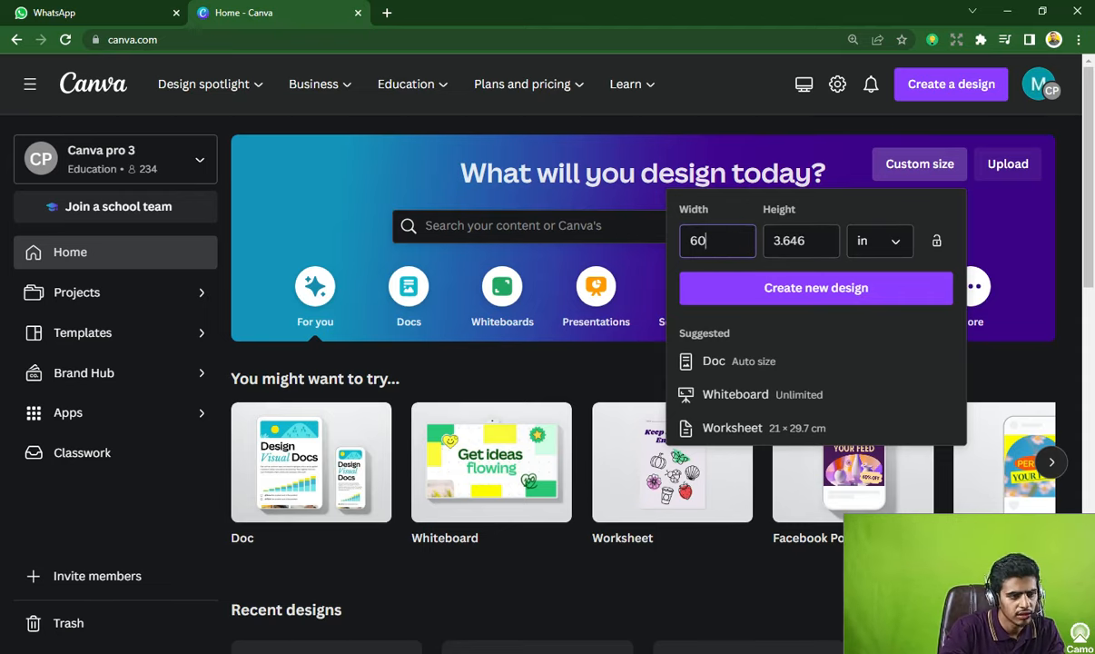
double_click(723, 239)
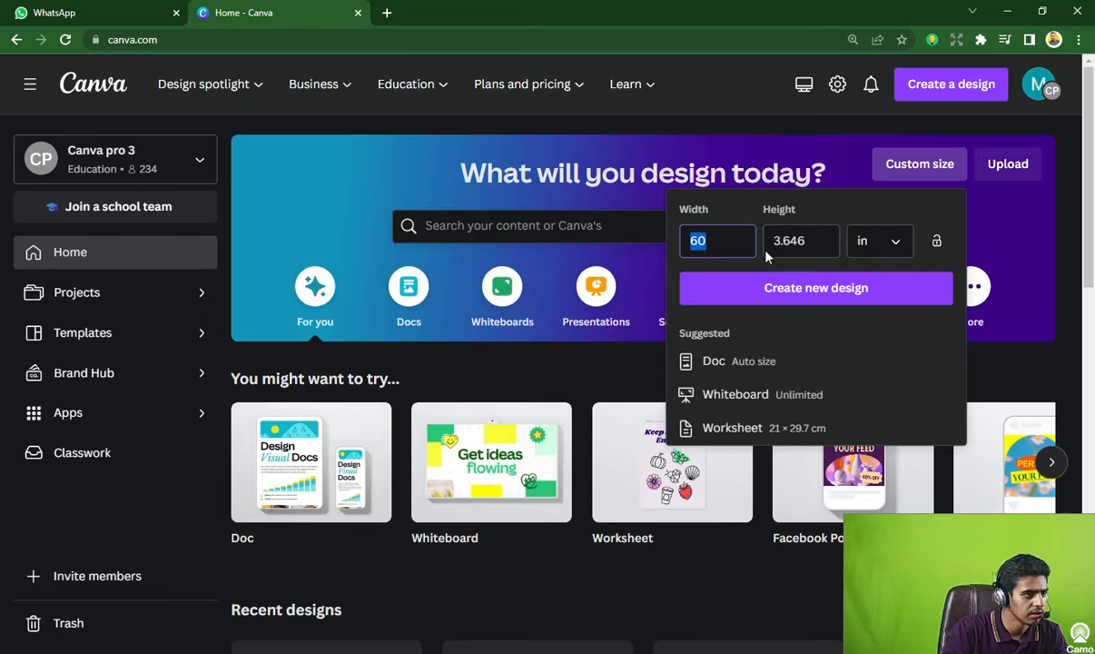
- Switch the custom size unit back to px, set the width to 200, and create the new design
click(869, 241)
click(866, 288)
double_click(742, 239)
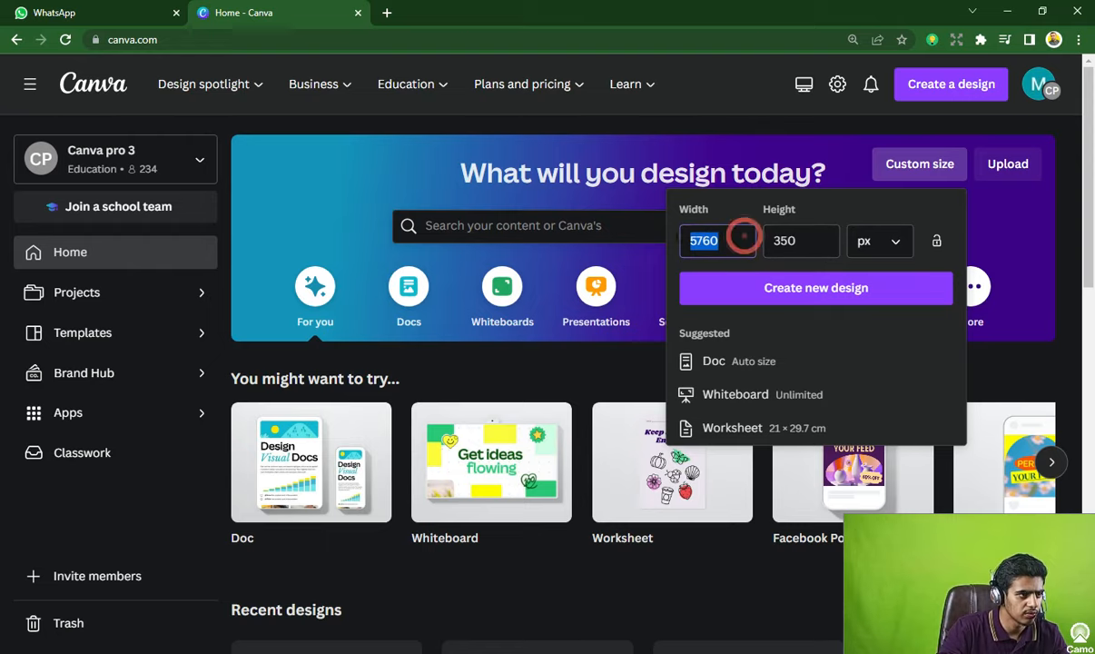
text(200)
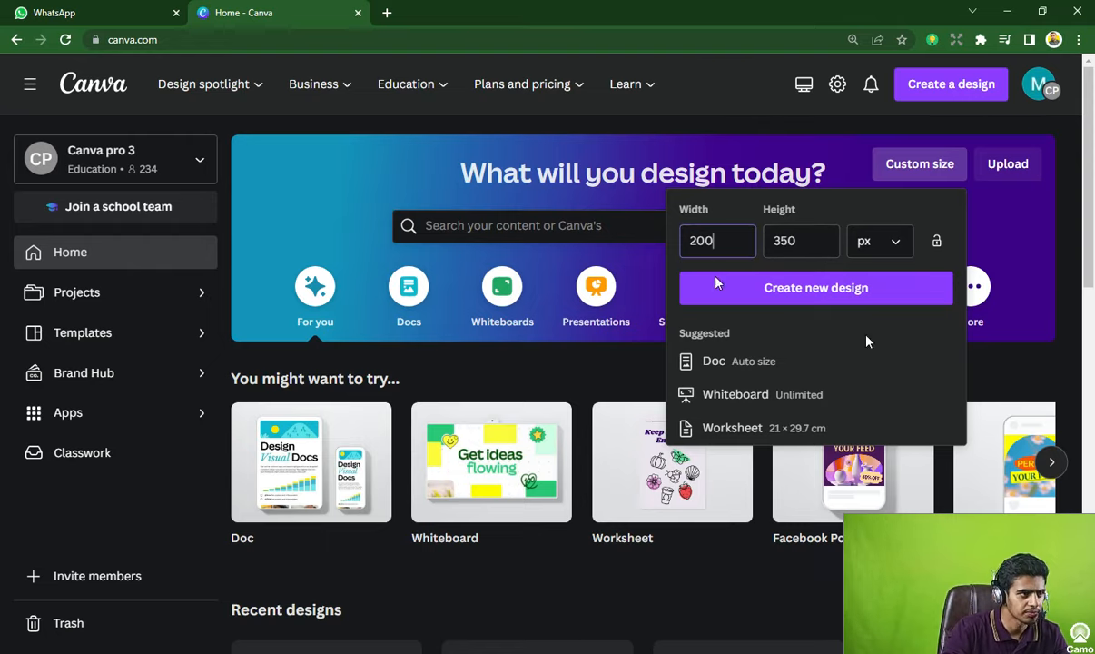
click(834, 295)
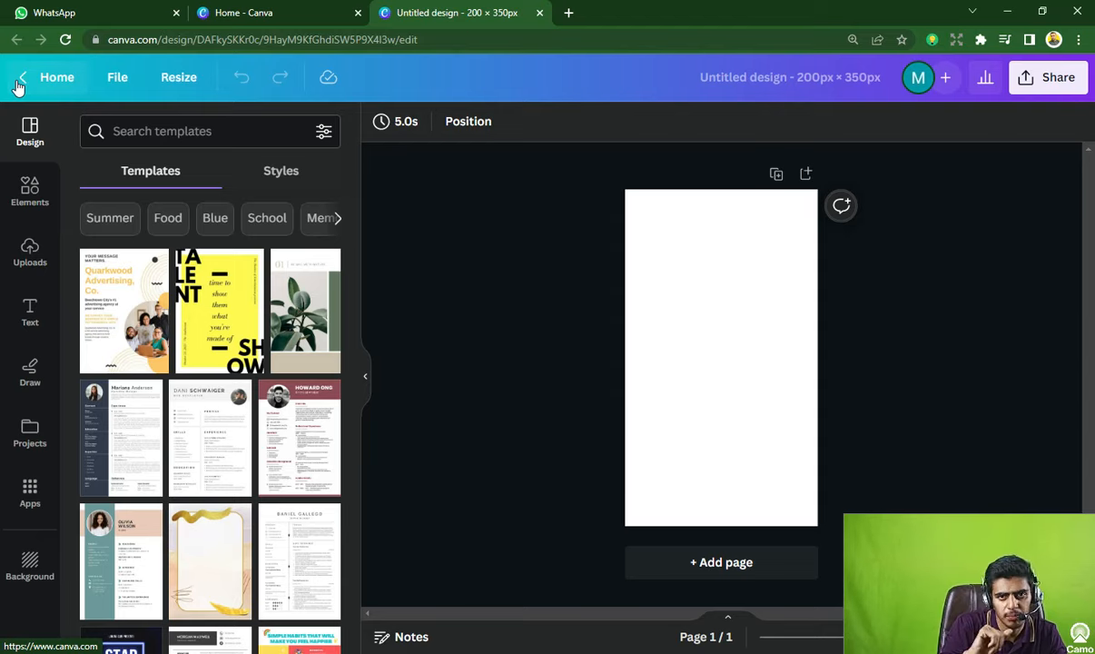
- Apply the first page of the White Yellow and Black Modern Minimalist Advertising Flyer template to the blank design
click(732, 292)
scroll(282, 445, down, 3)
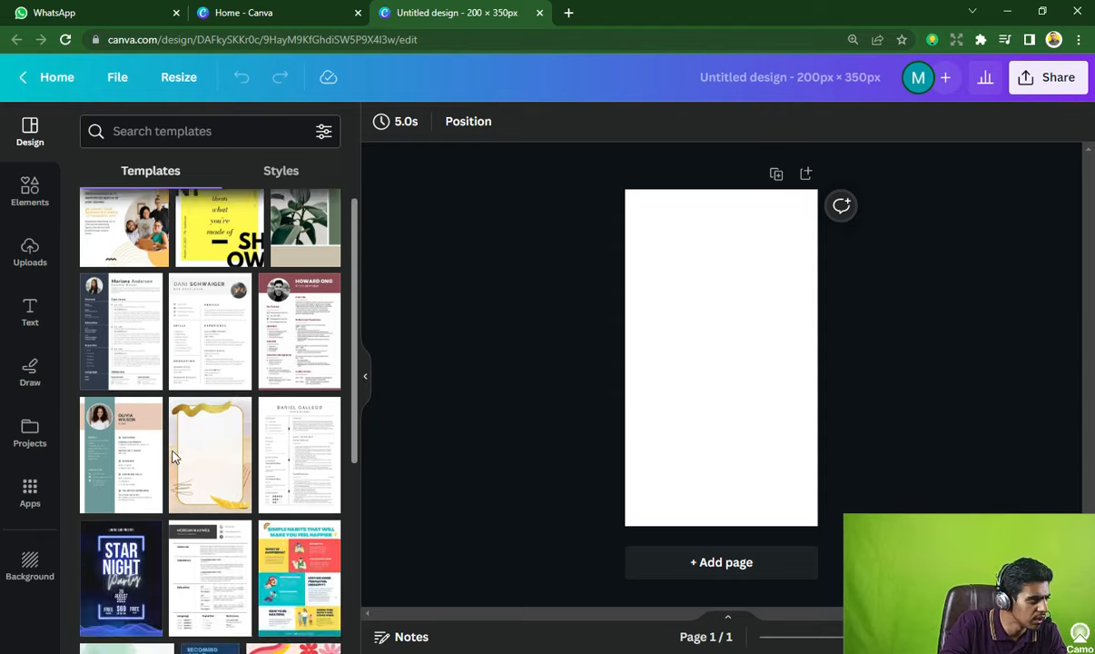
scroll(275, 292, down, 3)
scroll(218, 395, up, 2)
scroll(232, 372, down, 5)
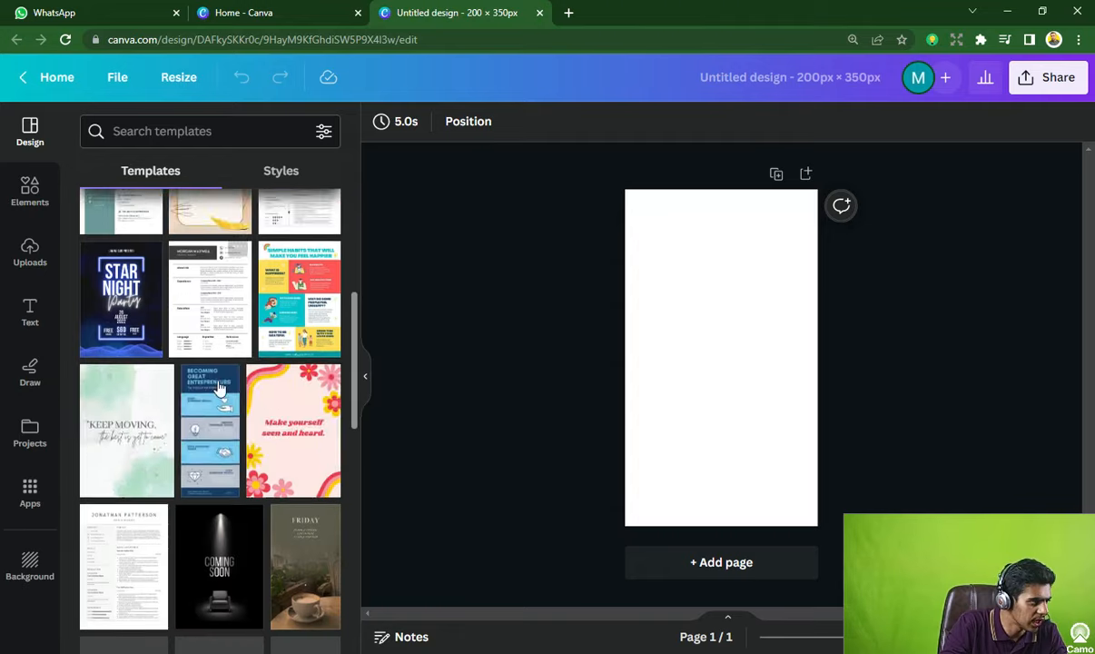
scroll(243, 354, down, 1)
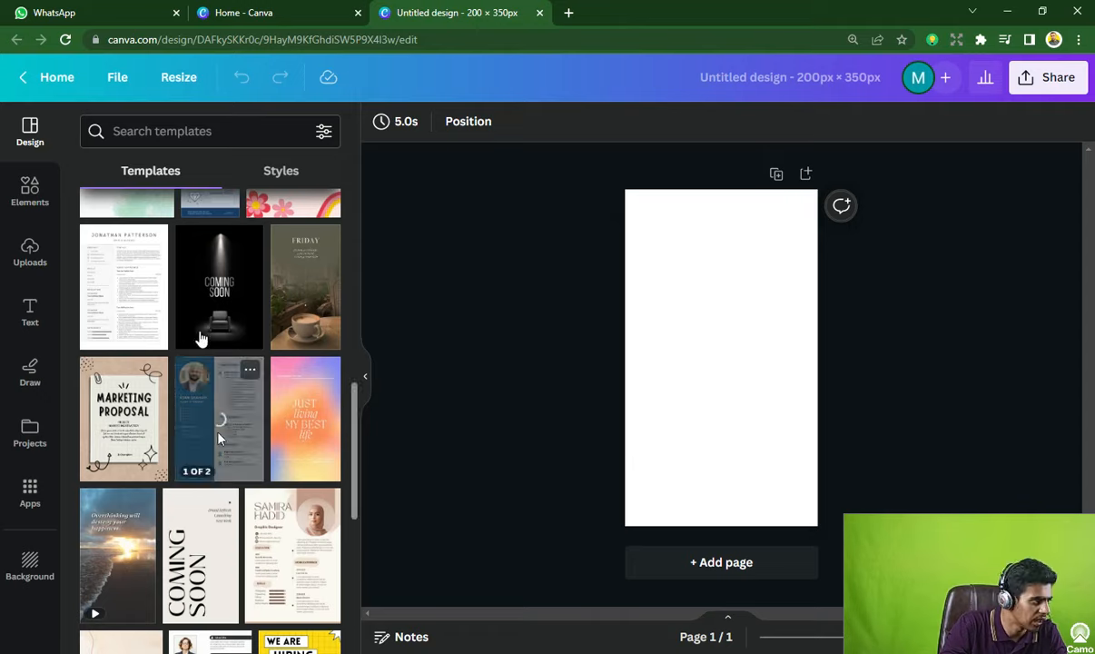
scroll(203, 420, up, 8)
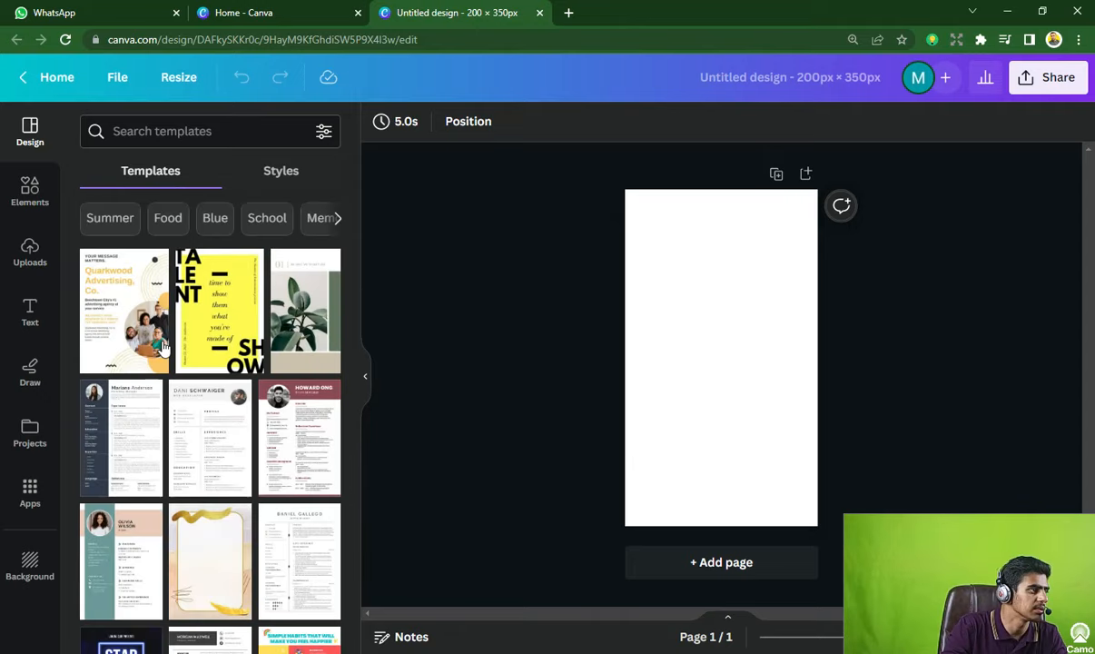
click(91, 311)
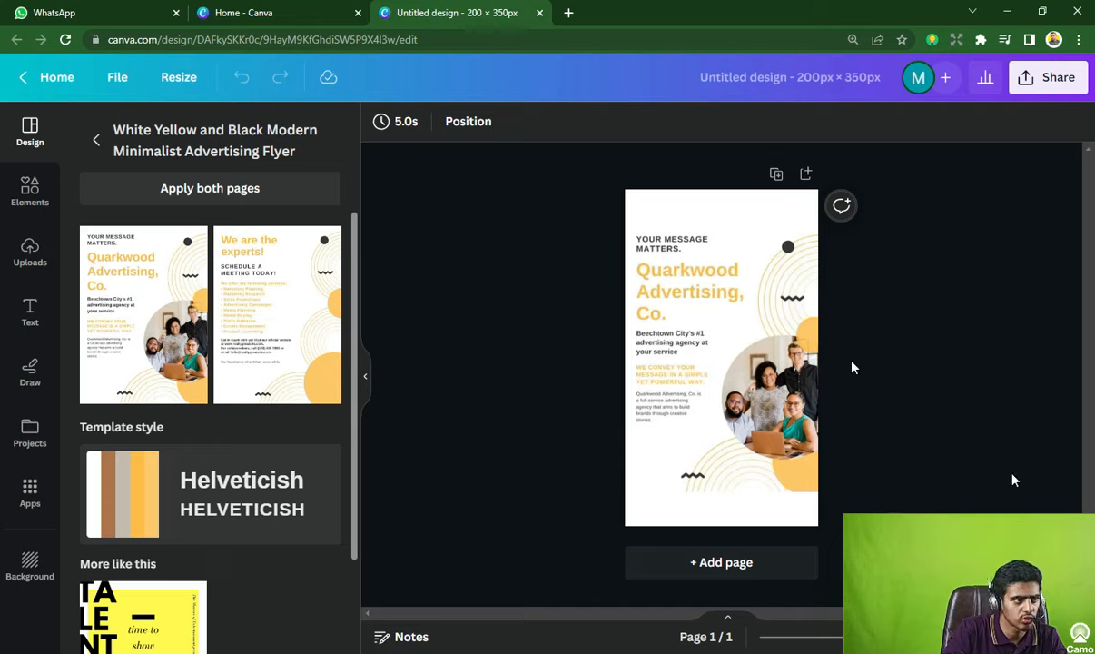
- Delete the white background layer behind the advertising flyer design on the page
click(801, 338)
key(Delete)
scroll(289, 504, down, 2)
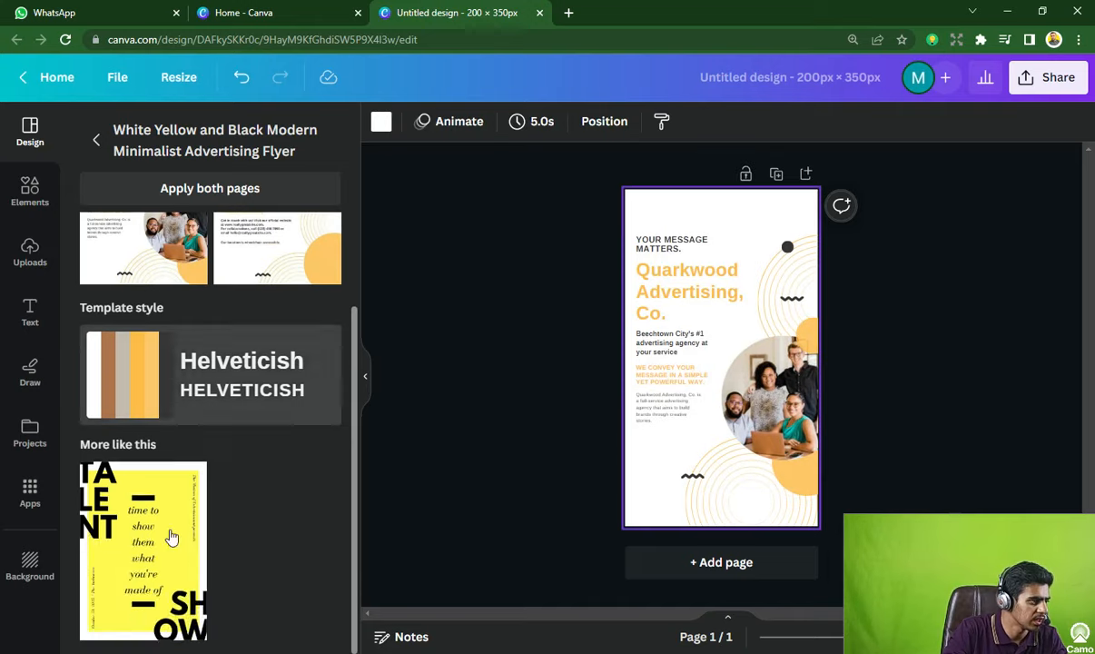
scroll(151, 454, up, 2)
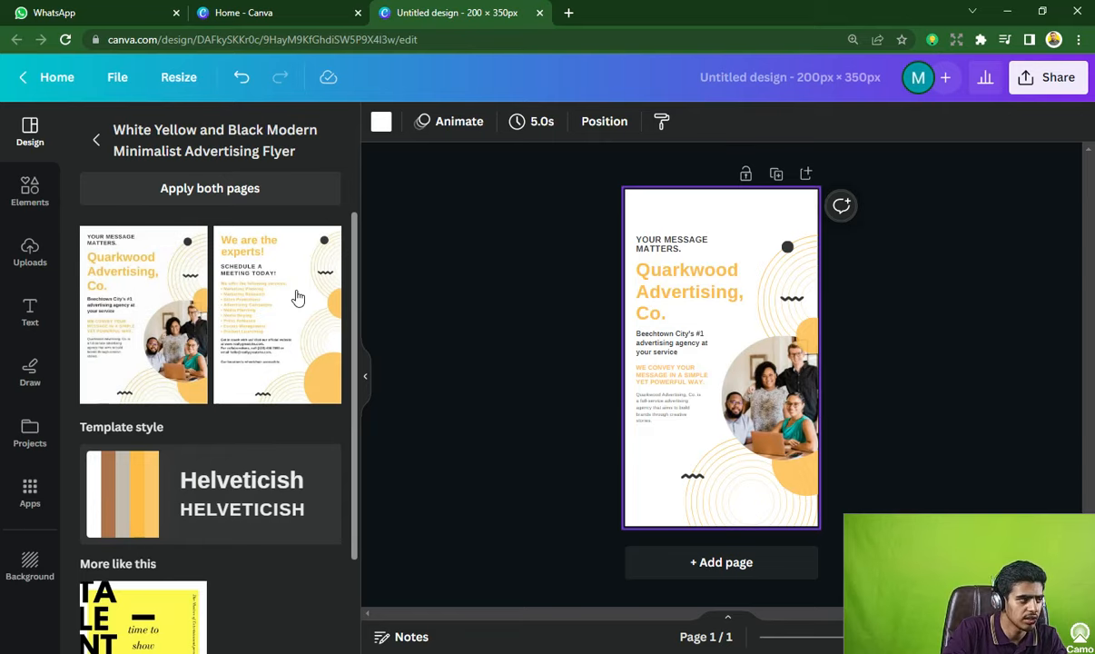
- Apply the Paper Aquarela Brush Gold Decorative A4 document template and extend its watercolour background over the whole page
click(100, 140)
scroll(219, 349, down, 10)
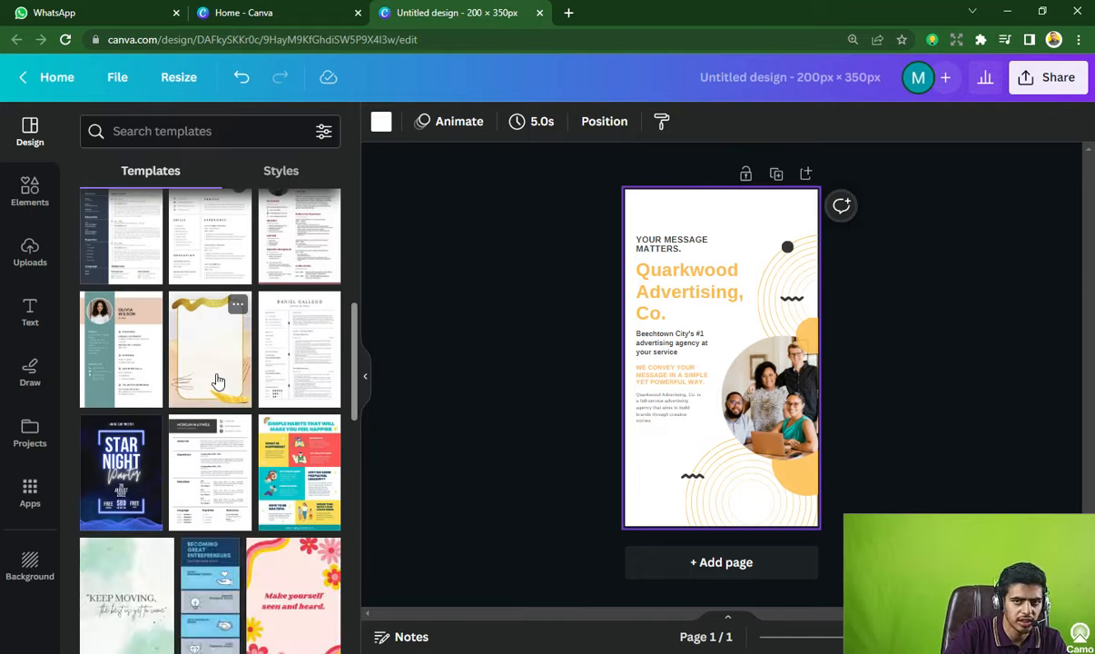
click(218, 380)
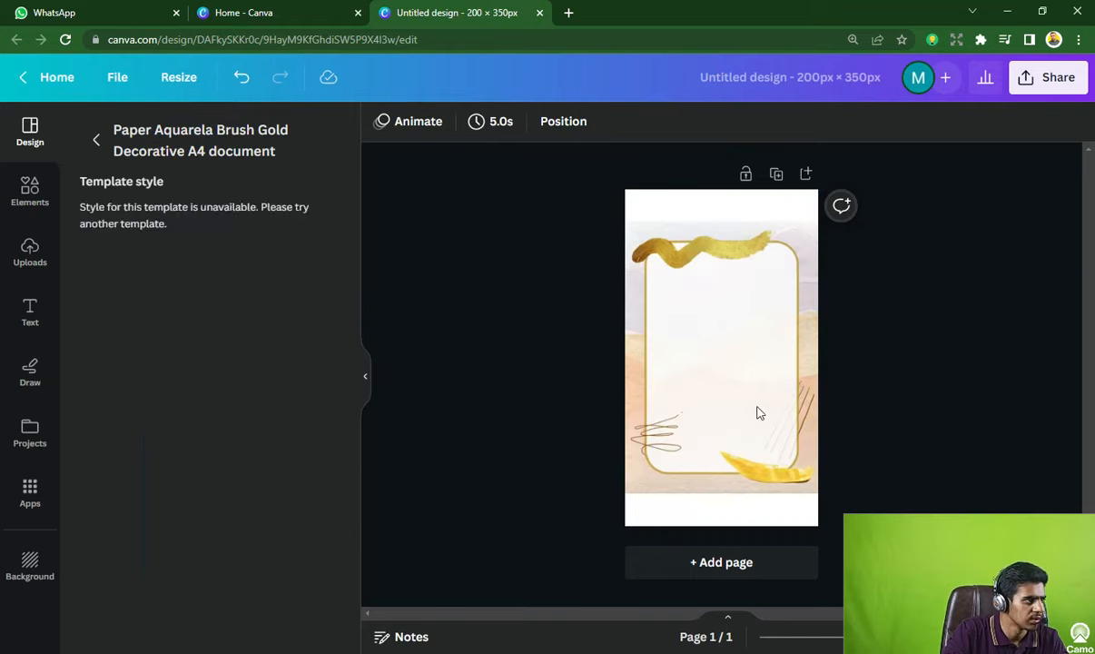
click(695, 301)
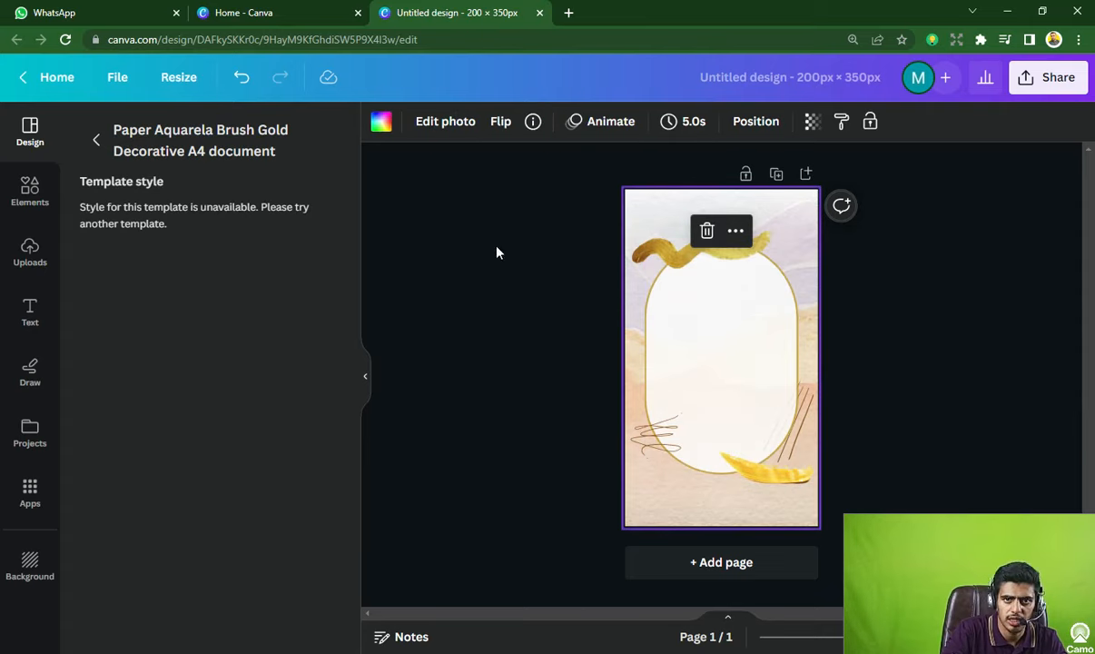
- Delete every template element from the page, including the watercolour background and the lower gold brush stroke, to leave a blank page
click(98, 140)
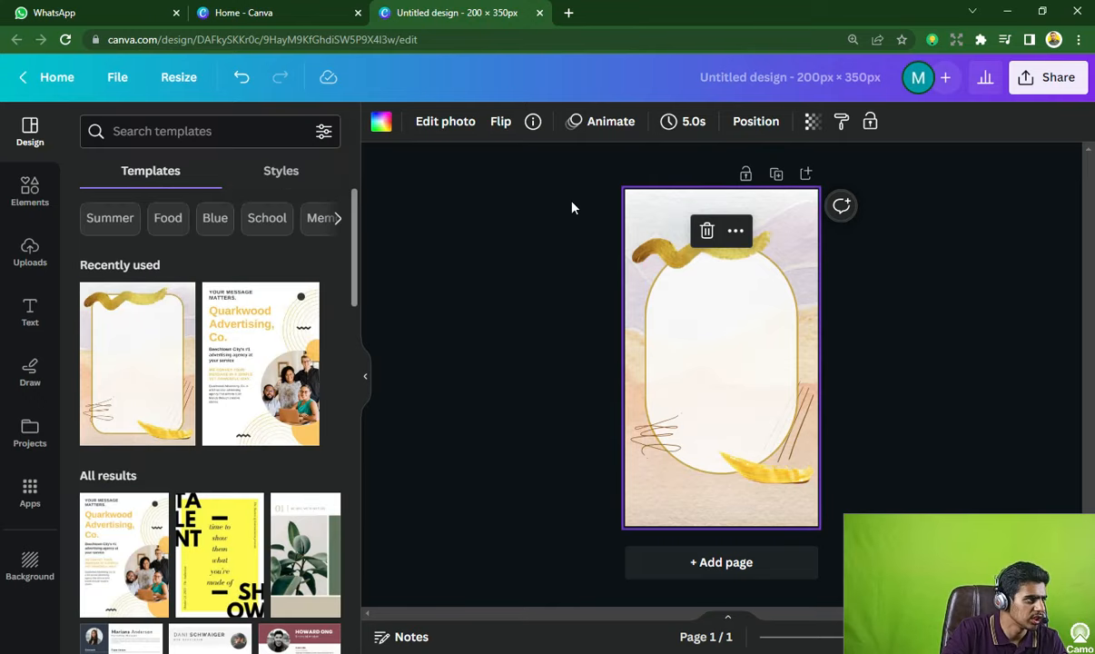
mouse_move(570, 201)
mouse_down()
mouse_move(863, 424)
mouse_move(851, 417)
mouse_up()
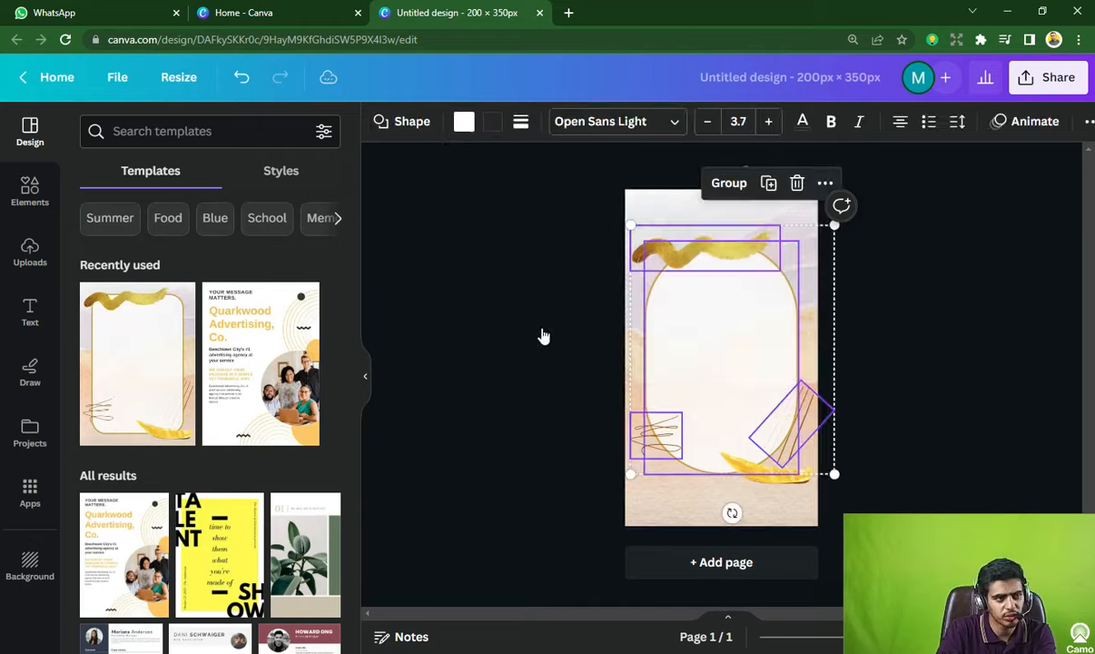
key(Delete)
key(ctrl+a)
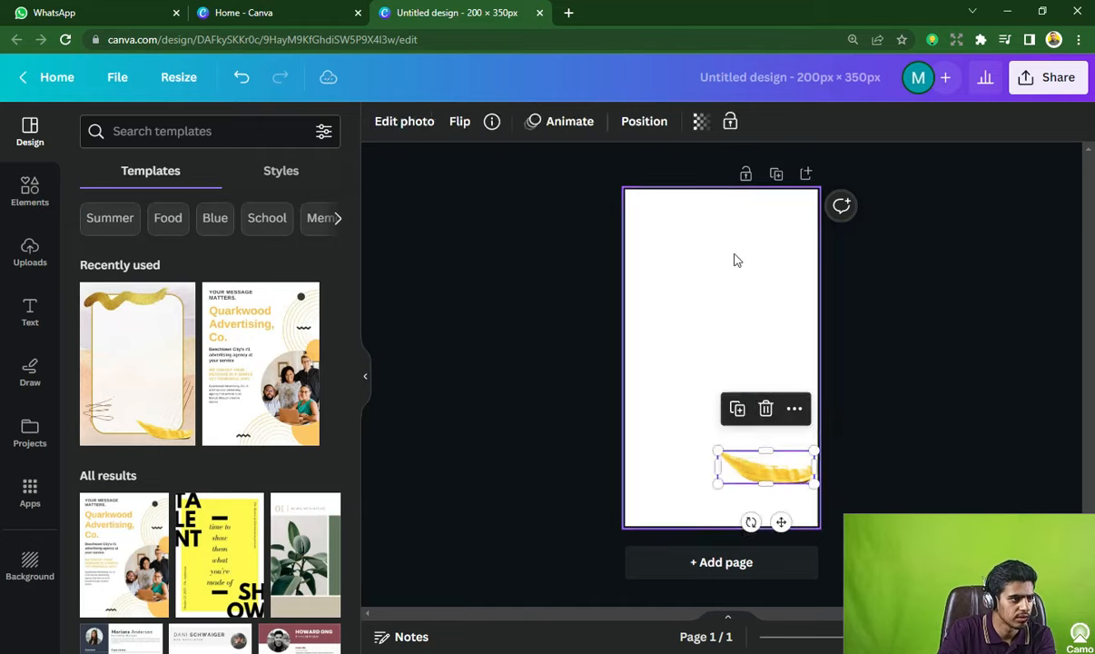
click(766, 409)
click(535, 290)
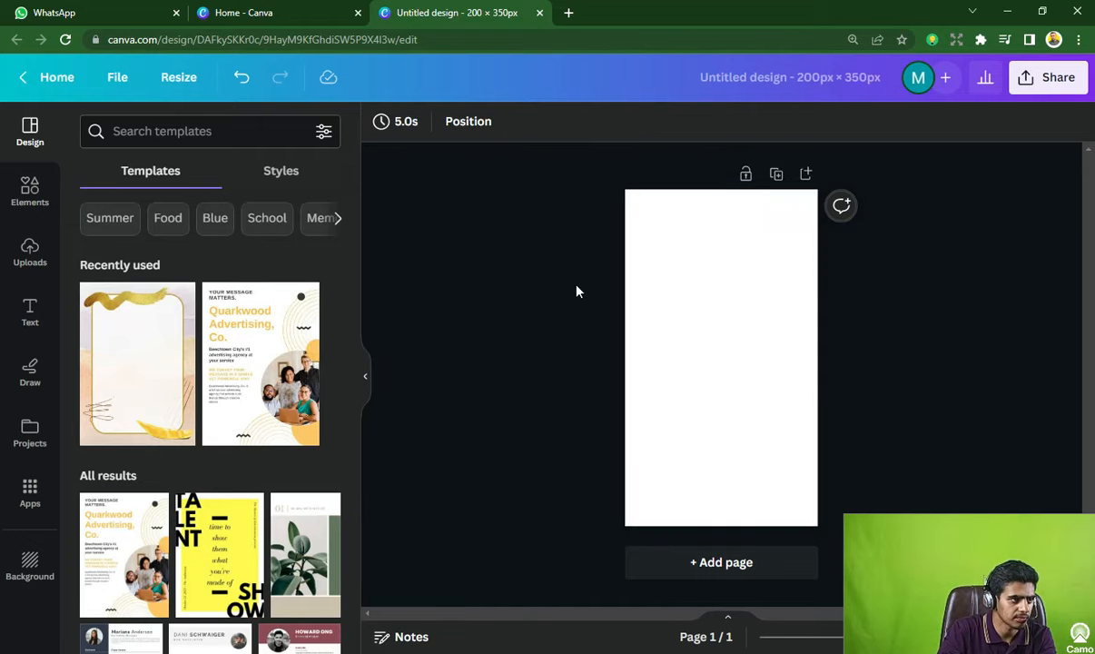
- Browse the element library's categories, from lines and shapes through photos, audio, charts, tables, frames and grids to the collections
click(13, 178)
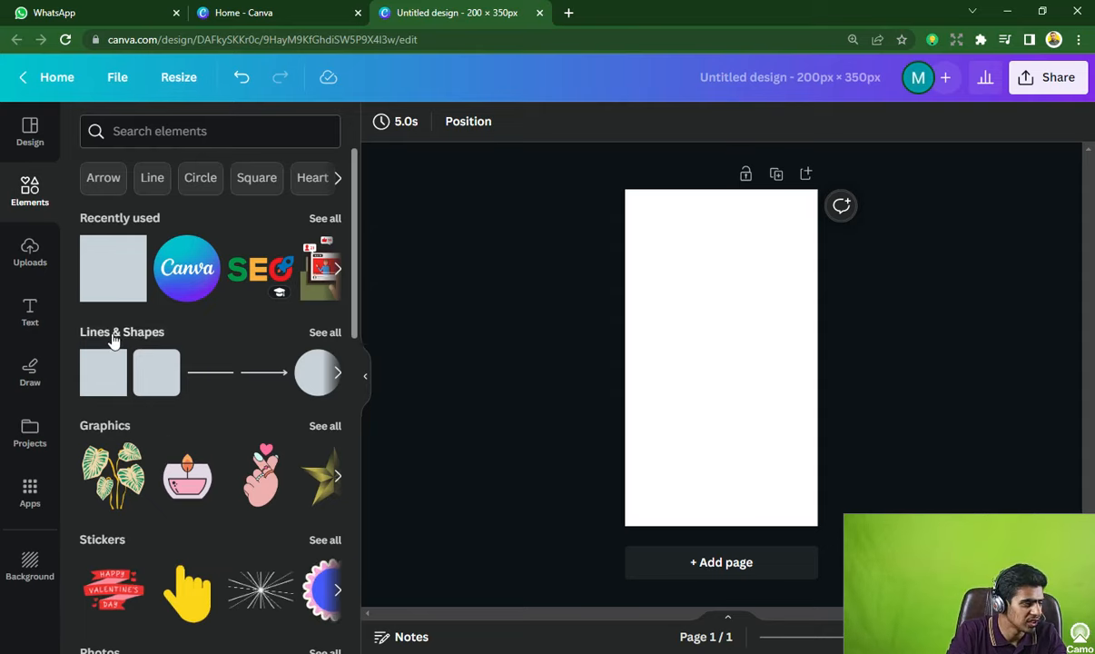
scroll(95, 373, down, 4)
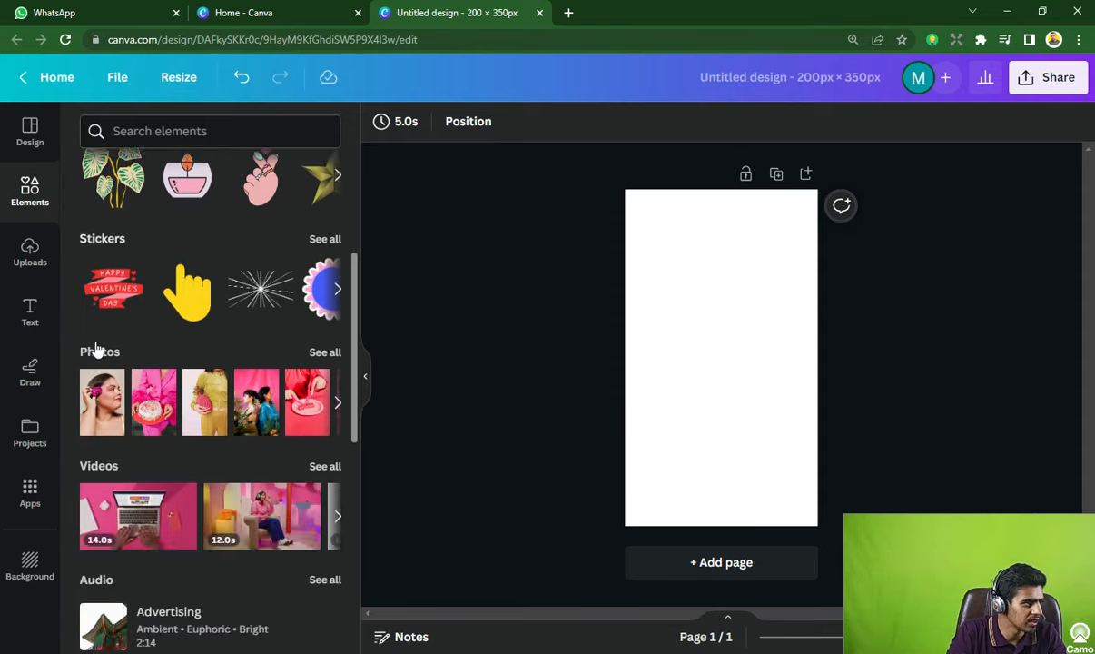
scroll(230, 449, down, 3)
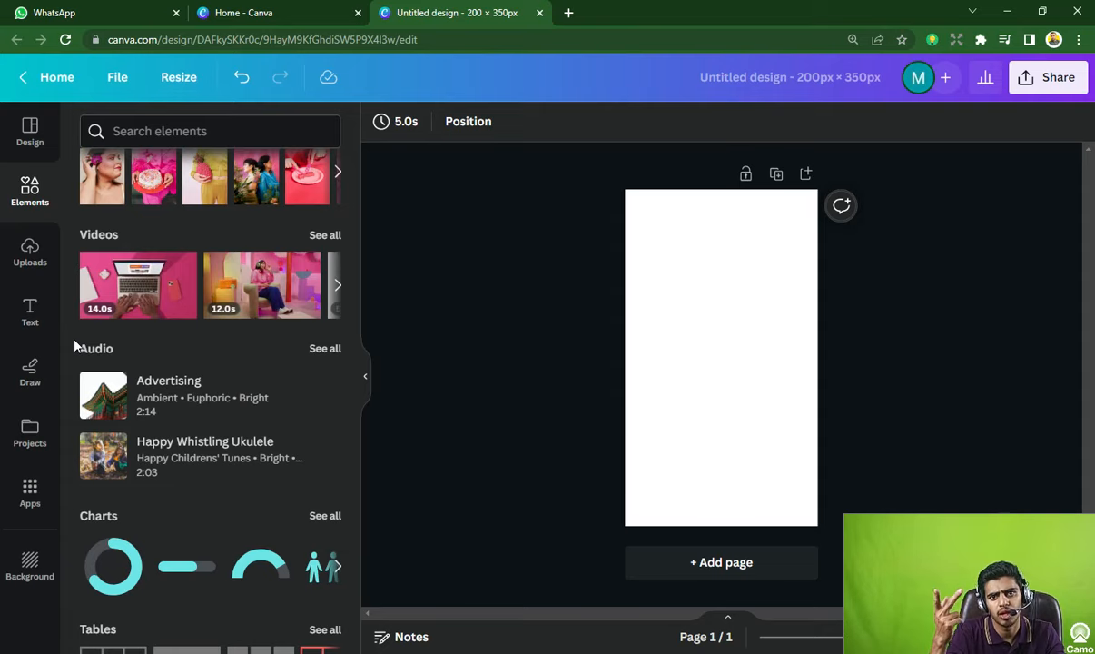
scroll(199, 476, down, 1)
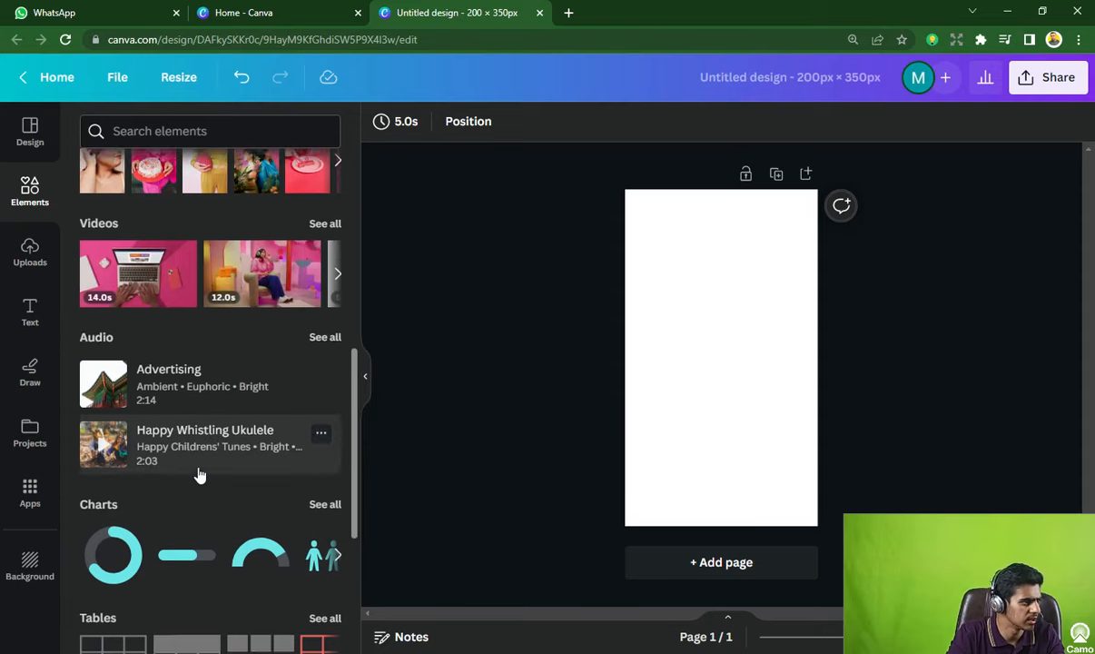
scroll(199, 476, down, 2)
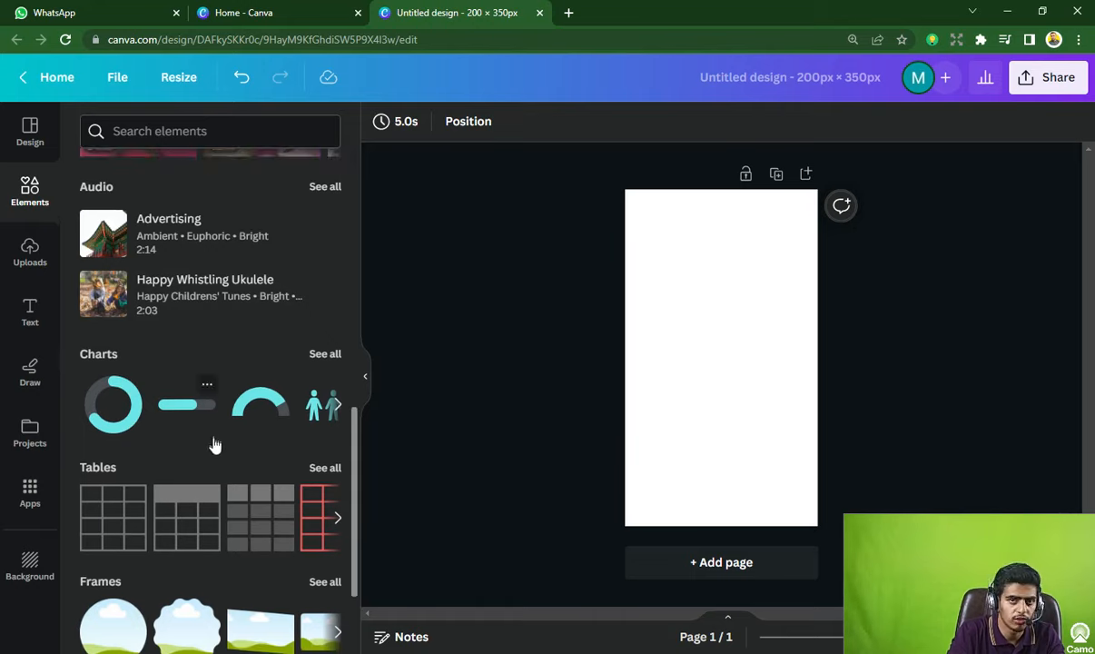
scroll(104, 377, down, 2)
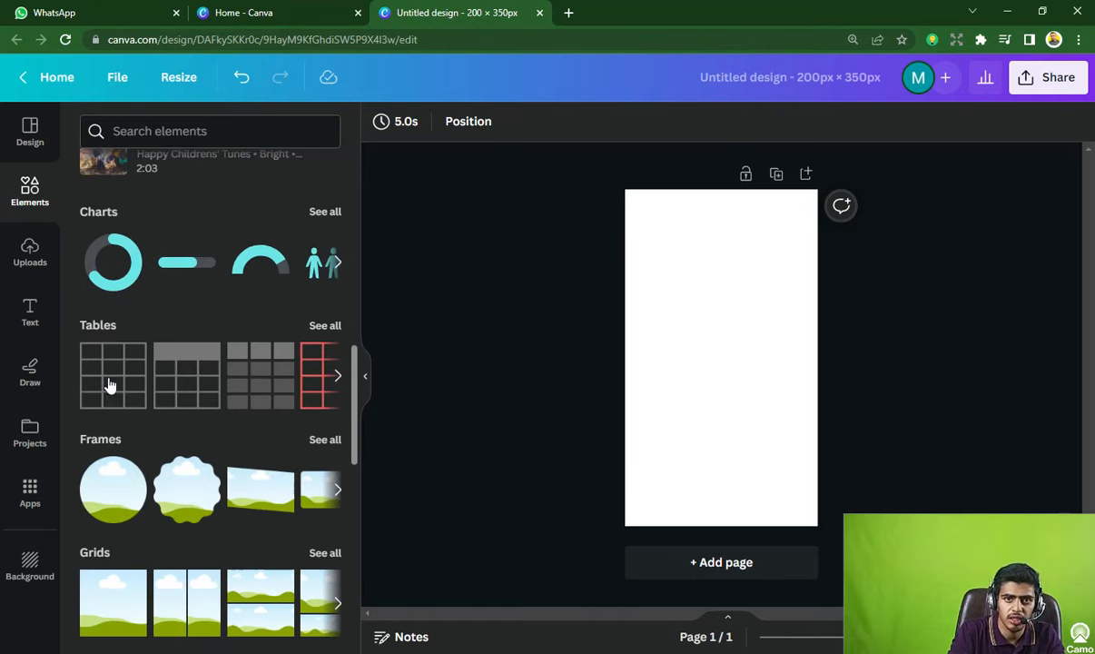
scroll(116, 400, down, 3)
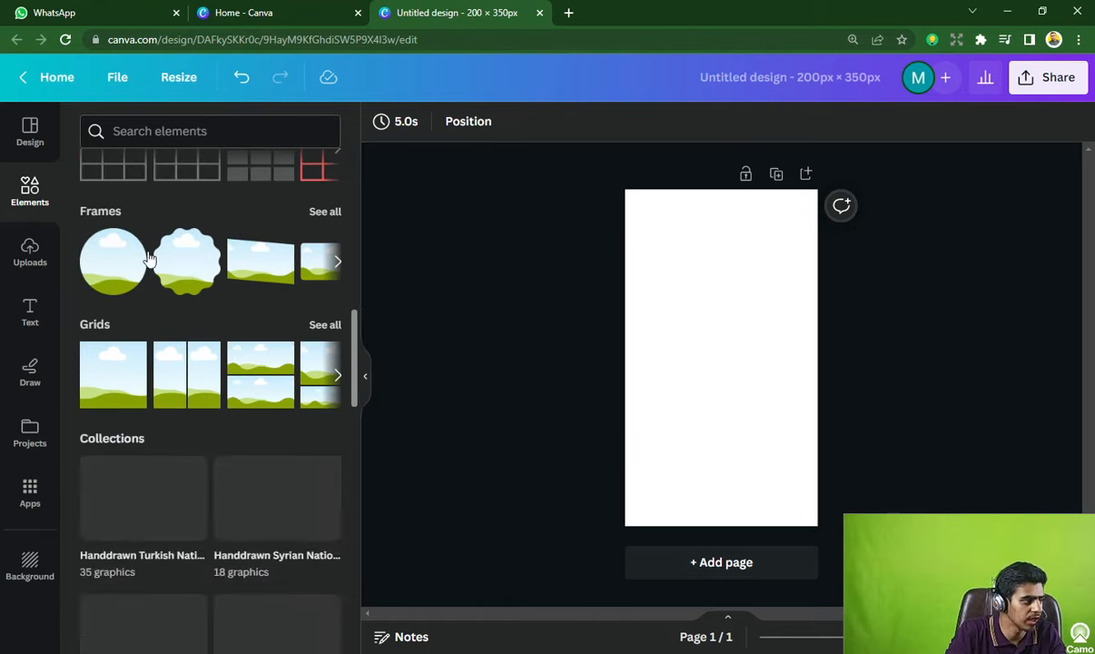
scroll(148, 259, down, 3)
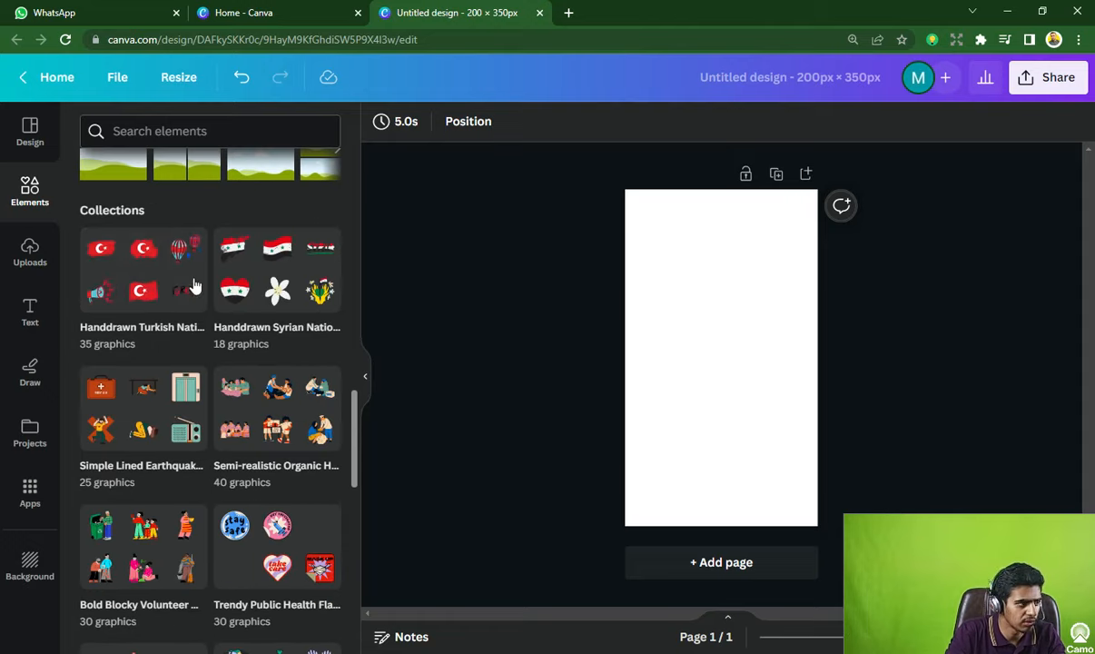
scroll(176, 467, down, 5)
scroll(168, 454, up, 15)
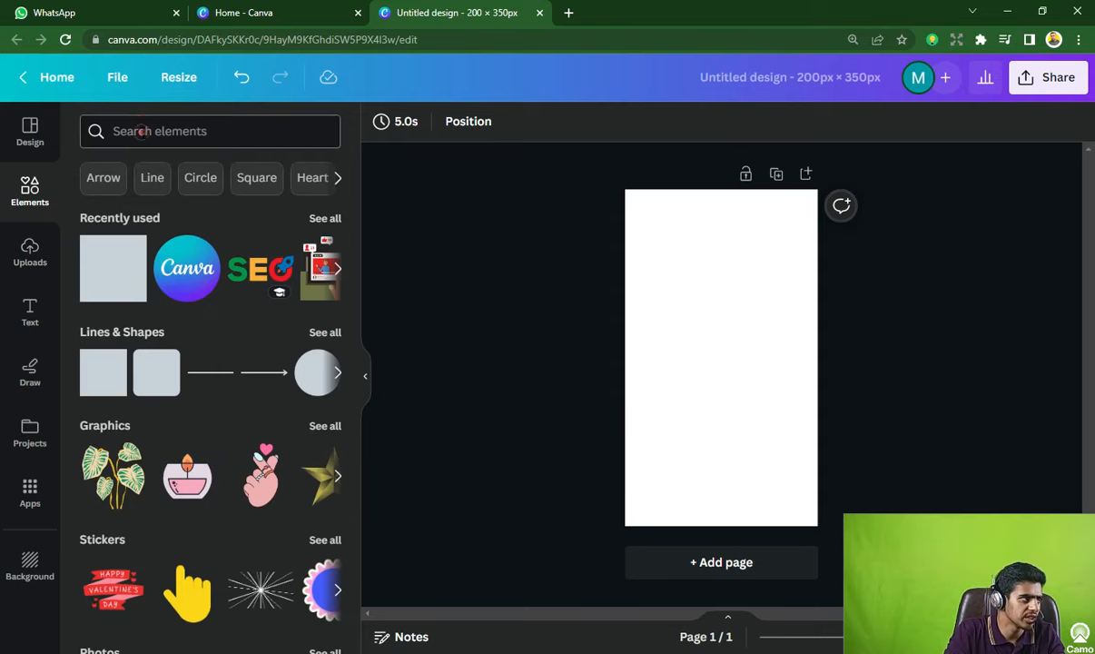
- Search the elements for "facebook logo" and look through the graphics, photos, videos, frames and audio results
click(141, 132)
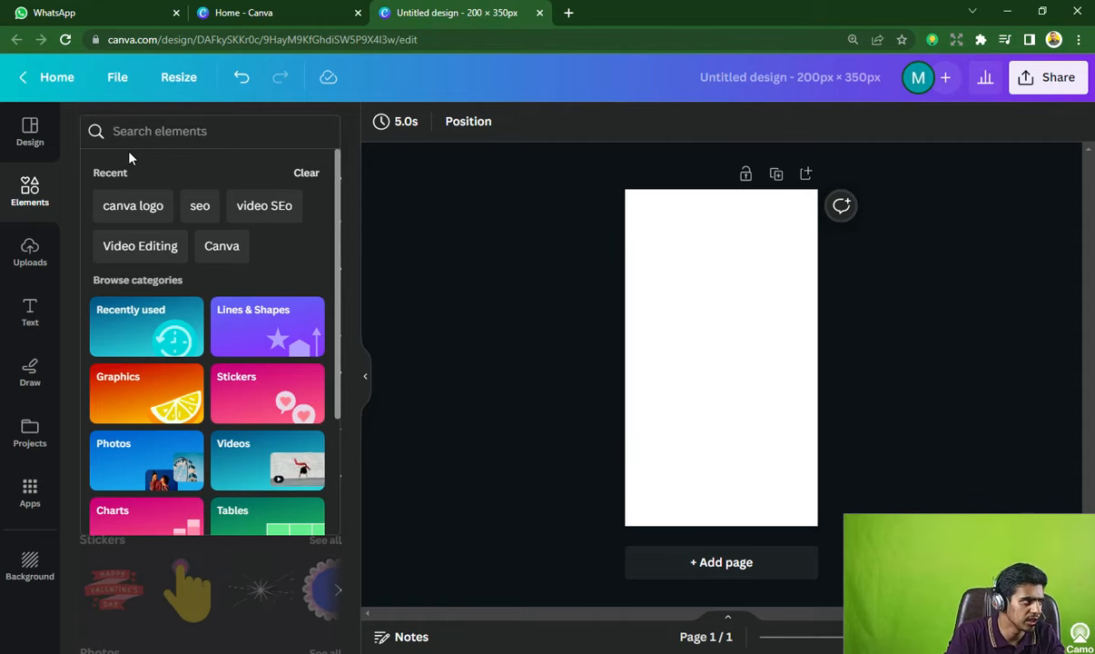
text(faceb)
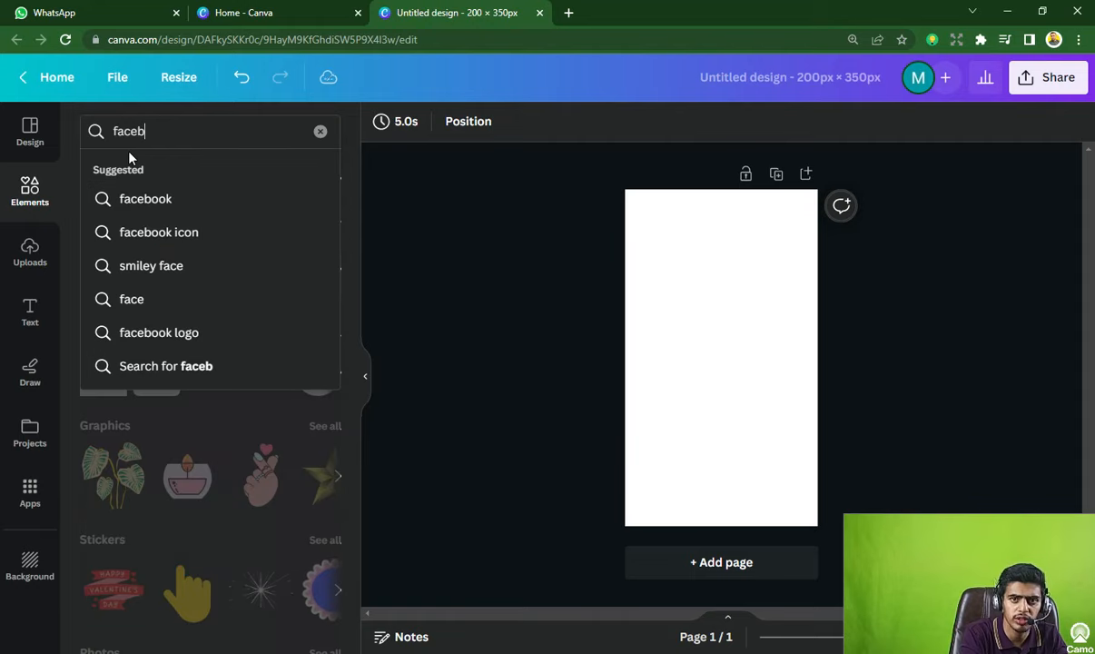
text(ook)
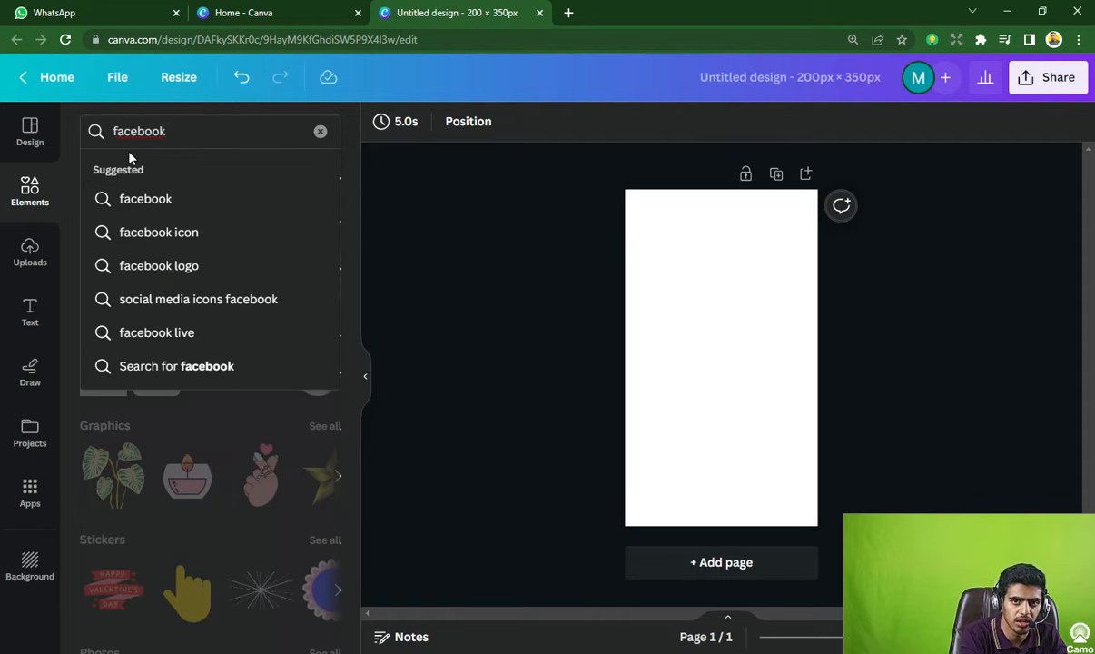
click(154, 265)
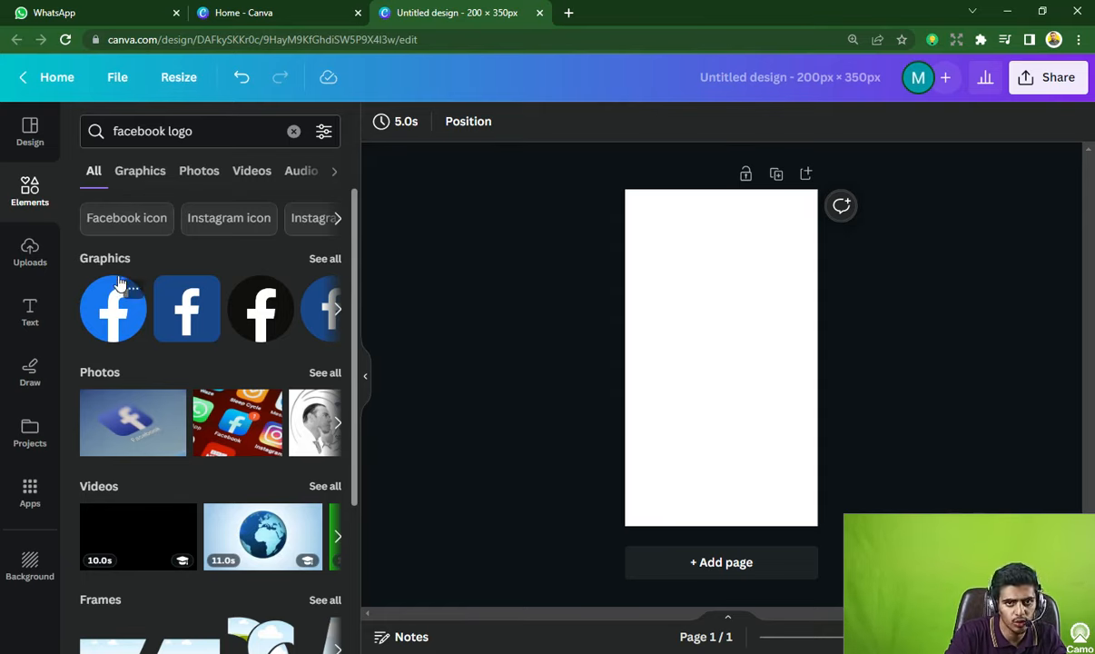
scroll(136, 327, down, 1)
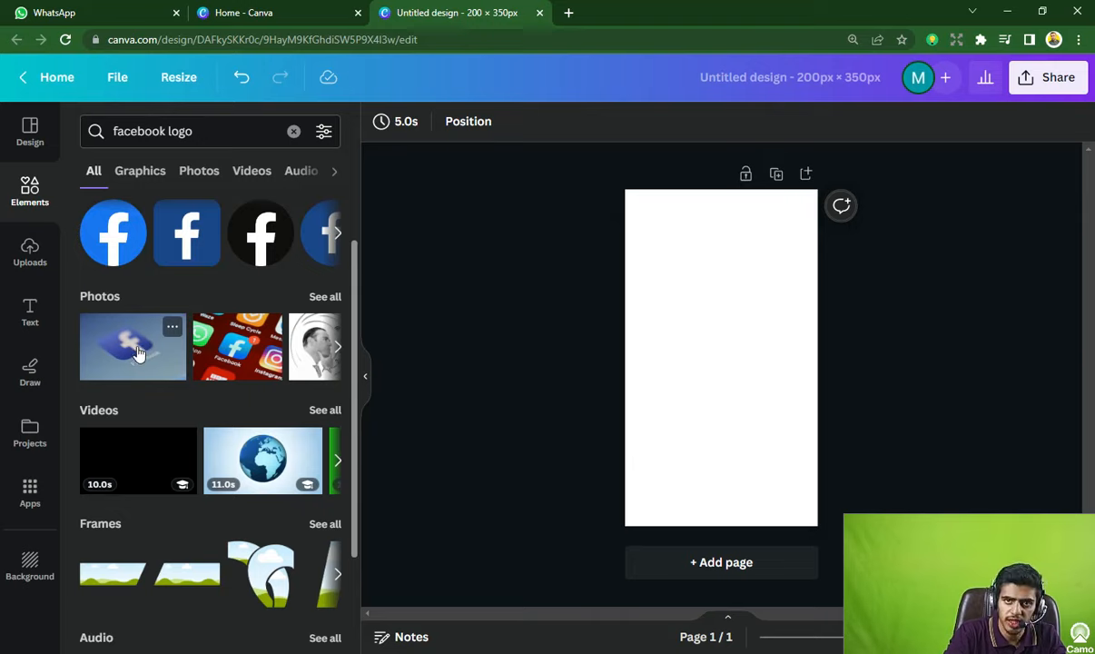
scroll(138, 354, down, 1)
scroll(134, 342, down, 1)
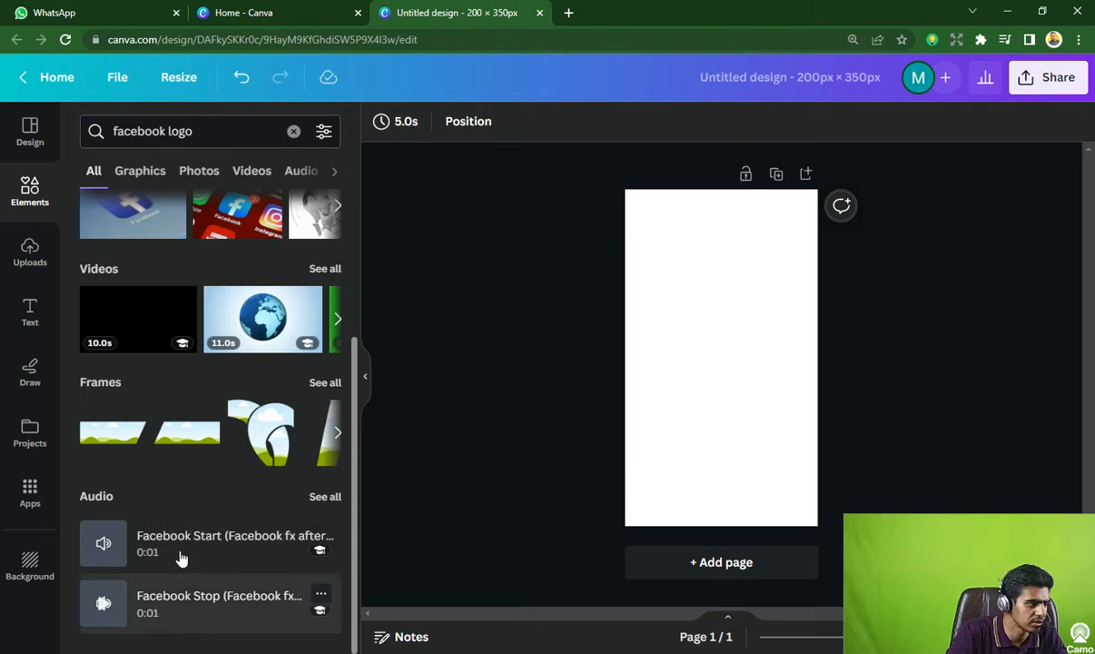
scroll(311, 475, up, 2)
scroll(312, 475, up, 1)
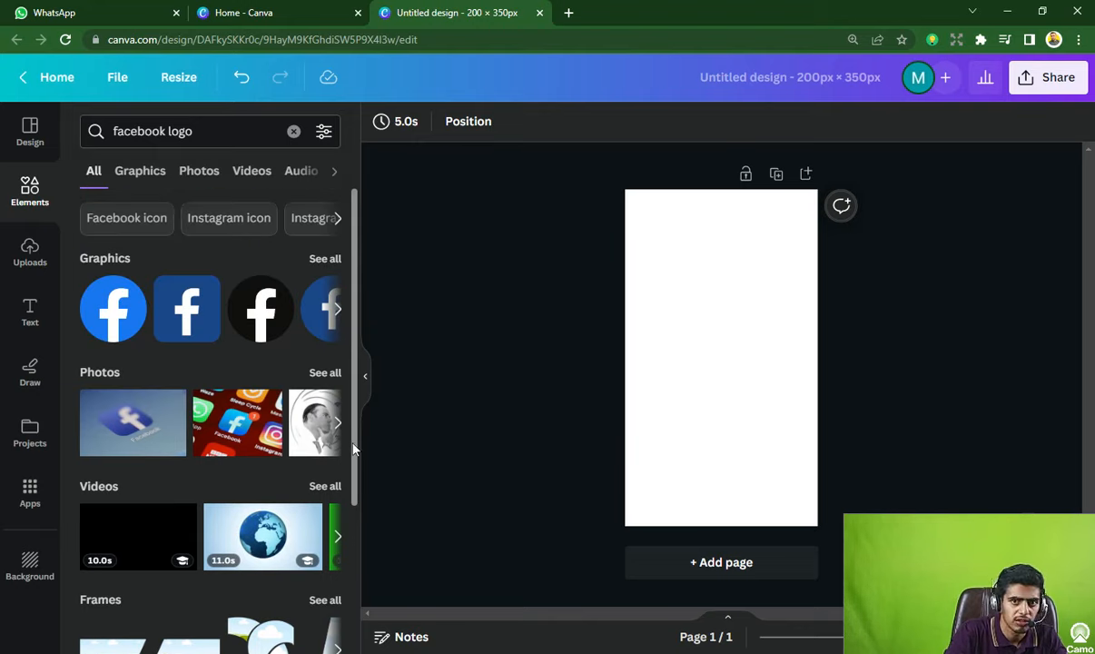
- Add the square blue Facebook logo graphic, scale it down and place it near the page's lower left corner
click(186, 315)
drag(685, 333, 646, 434)
drag(726, 419, 688, 453)
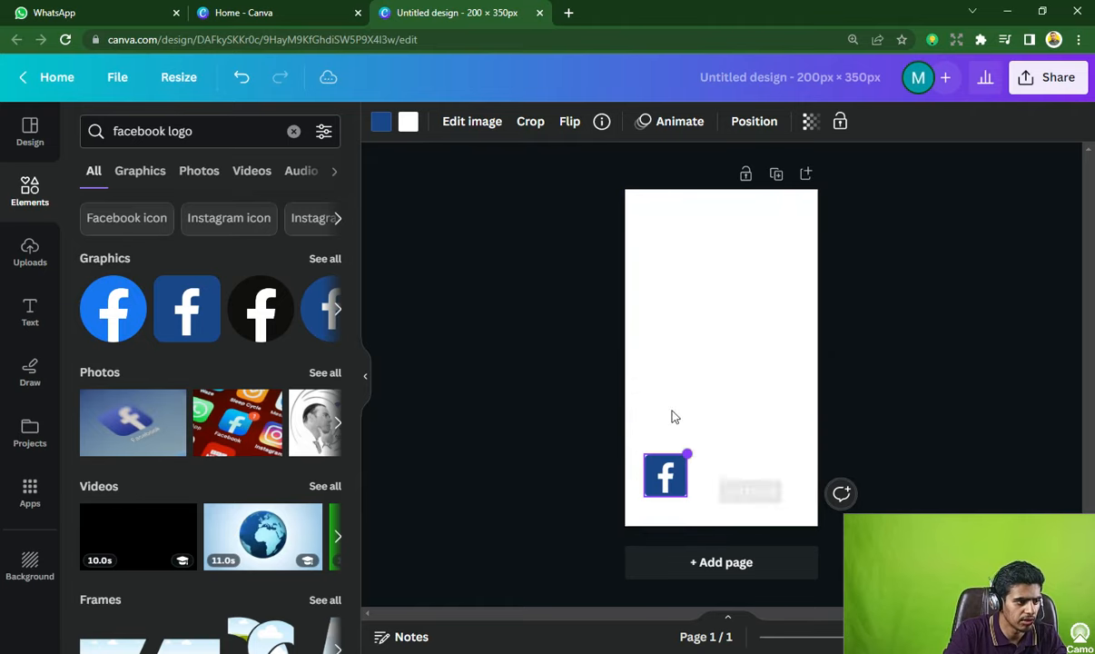
click(654, 382)
drag(643, 405, 681, 463)
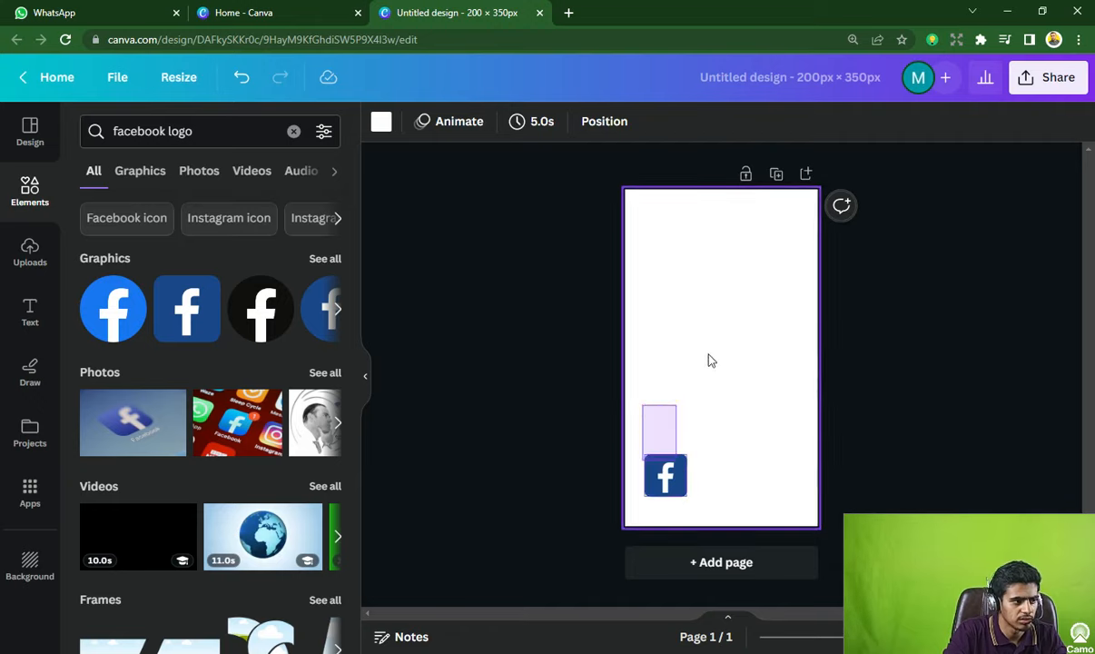
click(709, 359)
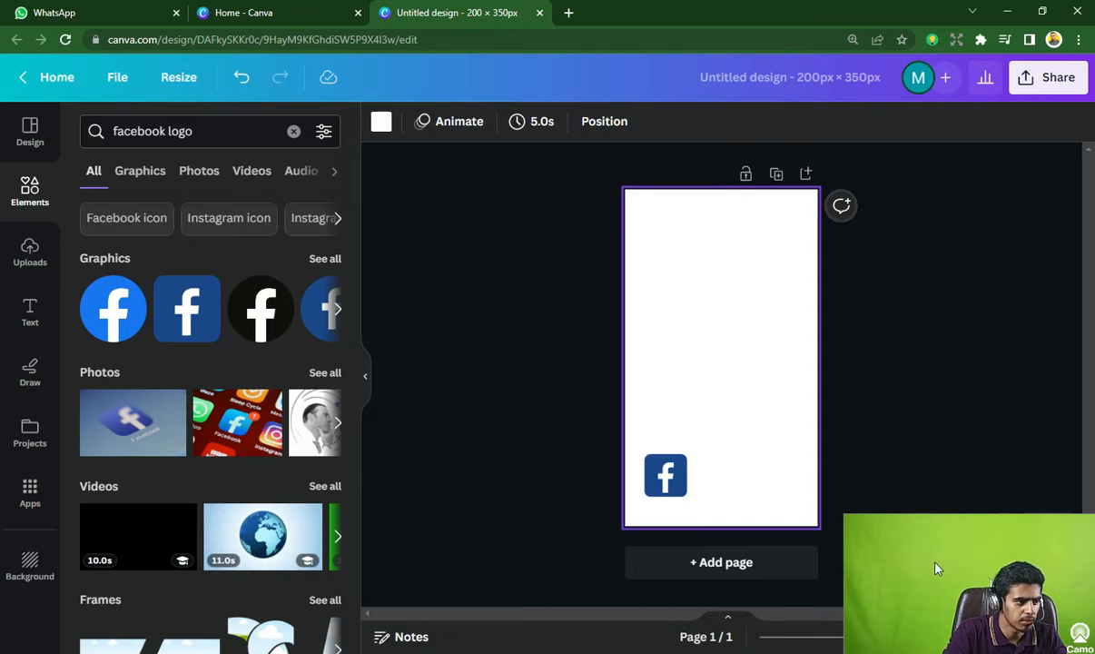
drag(935, 562, 90, 560)
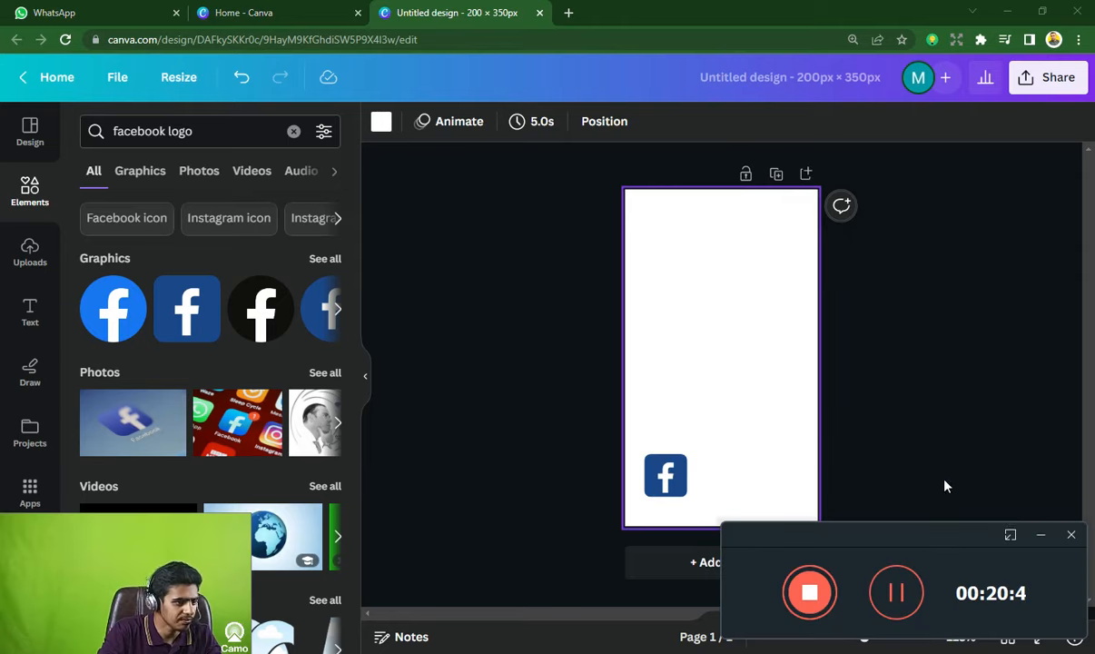
click(1036, 534)
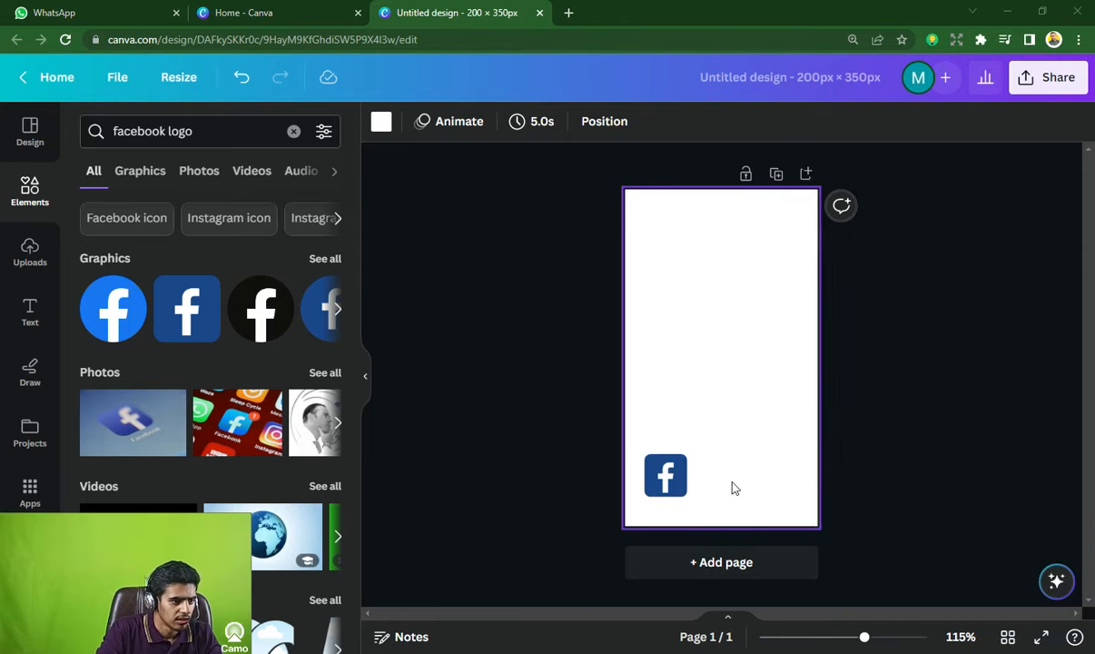
click(599, 341)
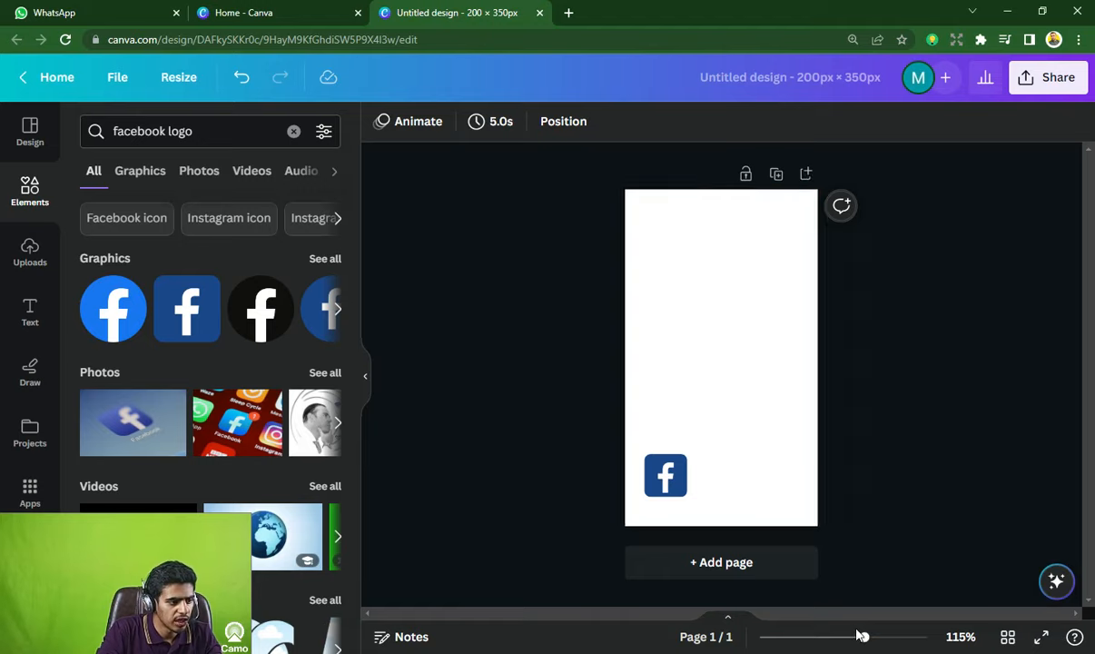
- Shrink the Facebook logo to 14 × 14 and move it slightly closer to the page's bottom edge
drag(863, 638, 899, 638)
scroll(952, 601, down, 2)
click(557, 440)
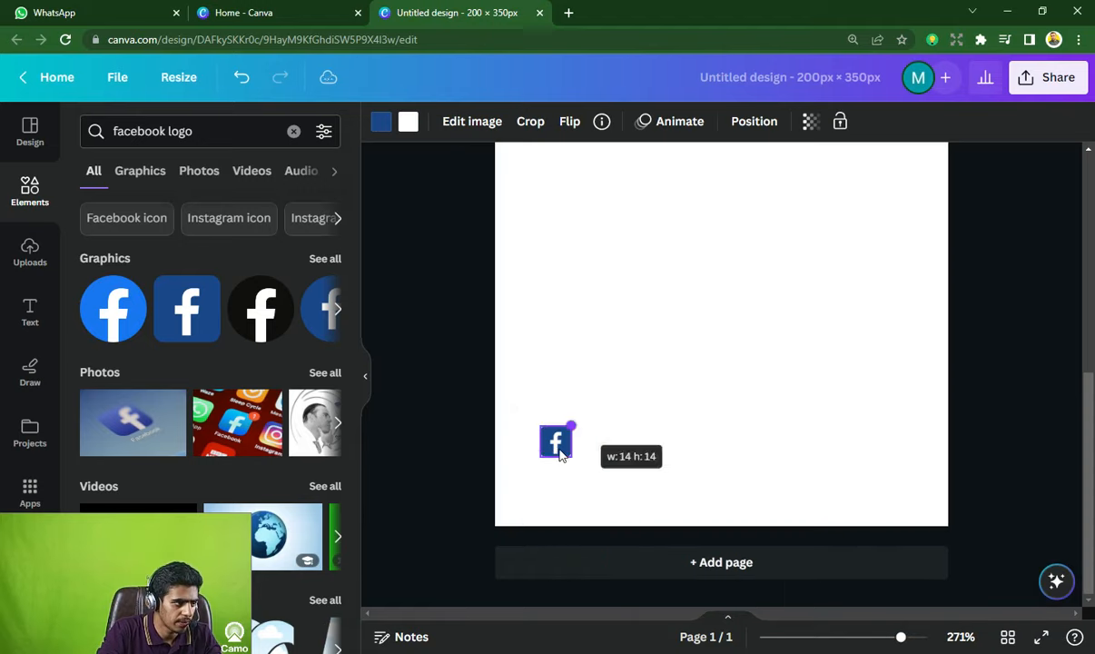
drag(560, 447, 571, 488)
click(645, 420)
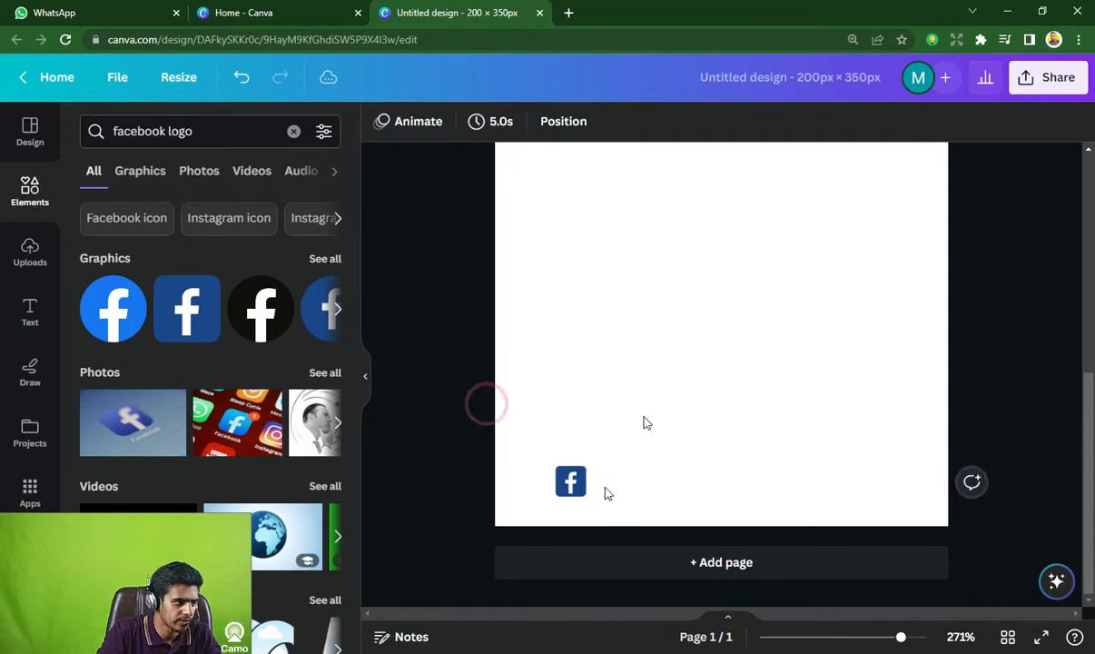
click(572, 484)
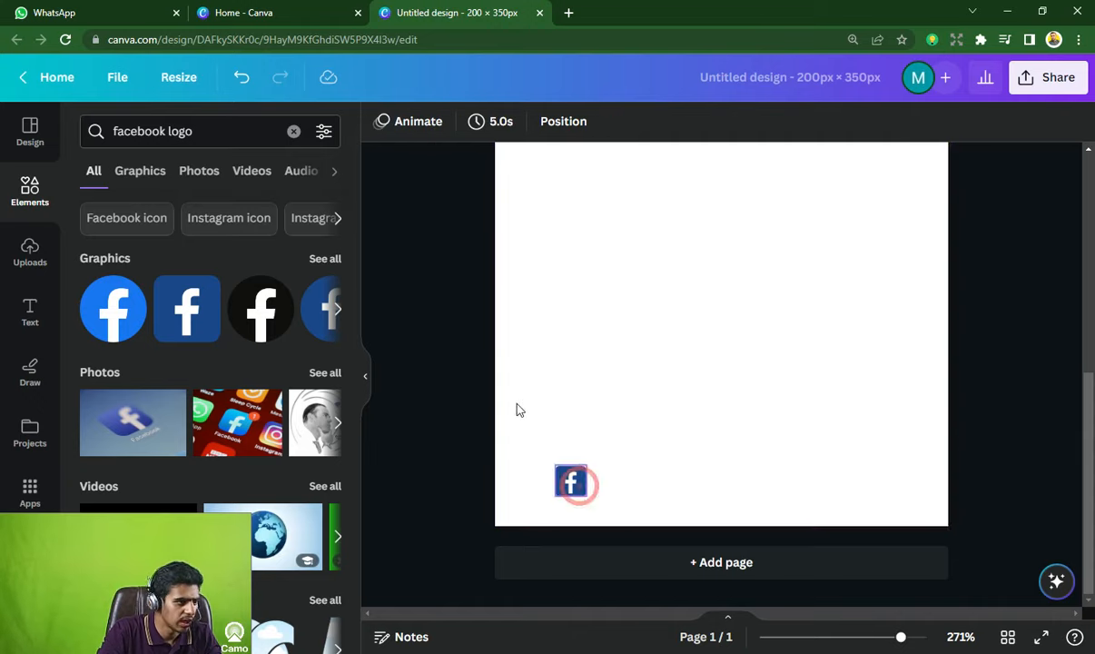
click(517, 408)
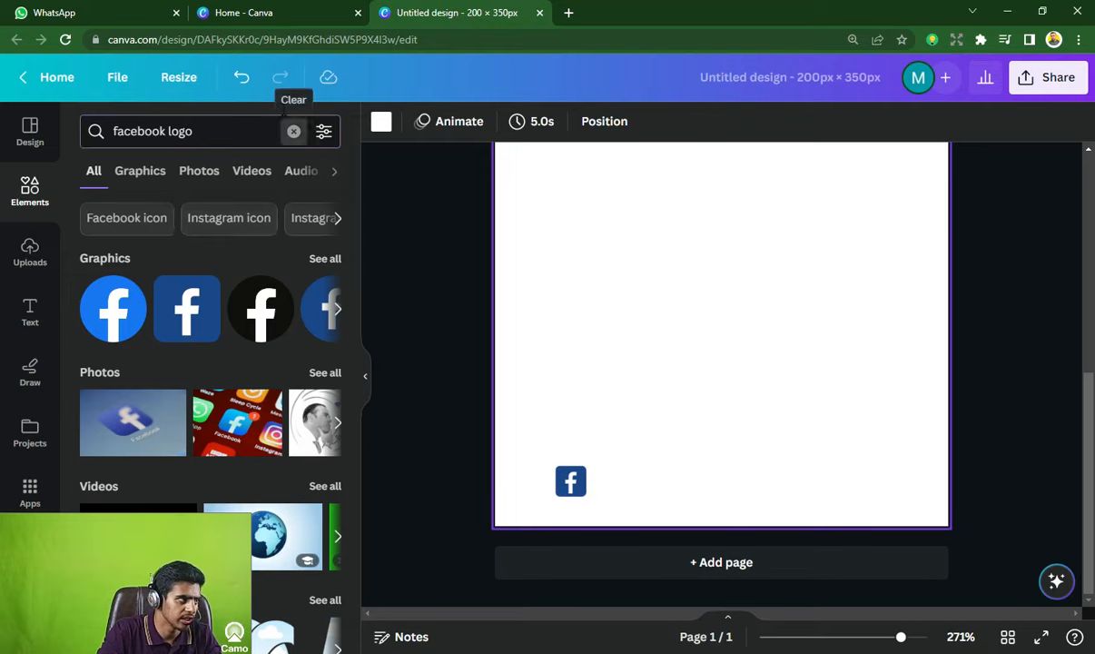
- Replace the element search with "frame" and show the full collection of frames
click(293, 131)
scroll(636, 372, up, 5)
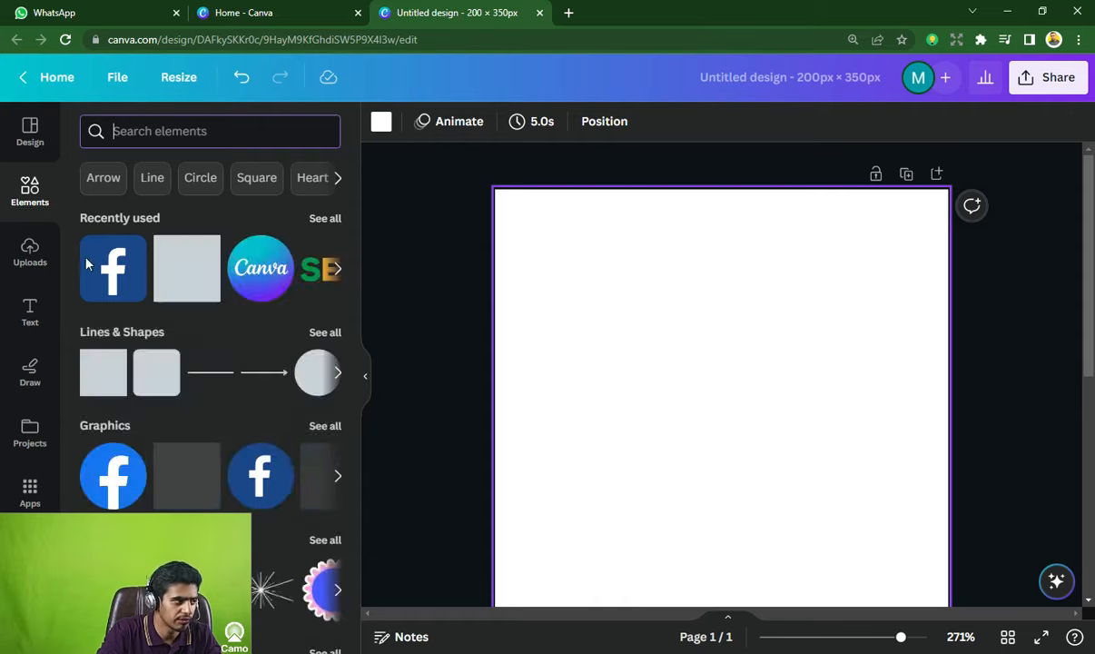
click(142, 141)
text(fra)
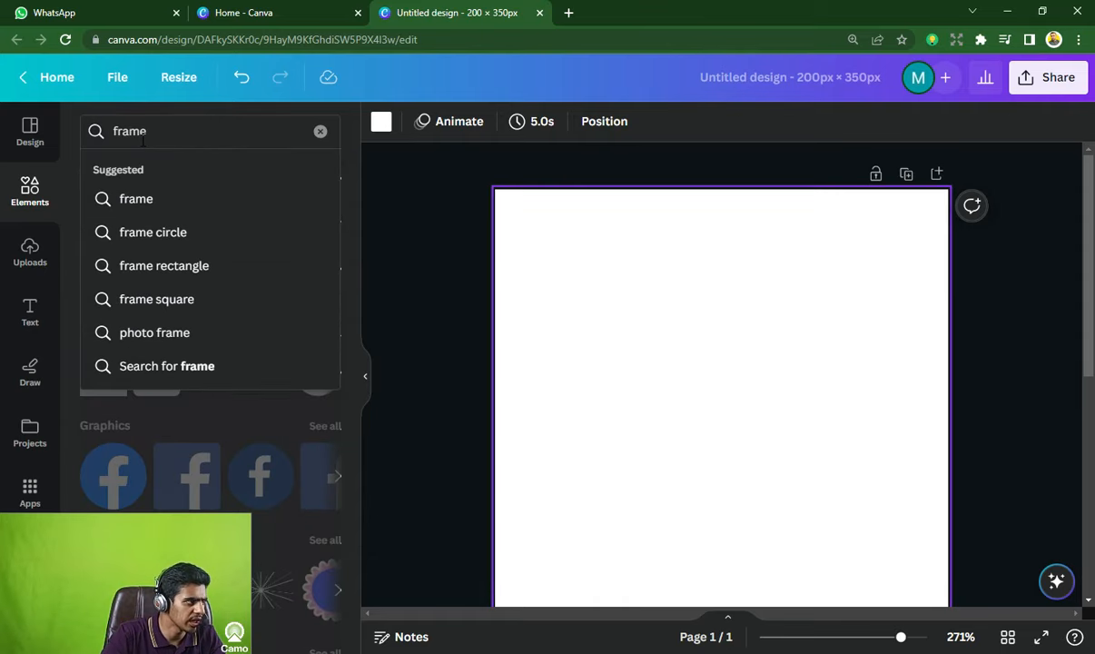
text(me)
click(135, 198)
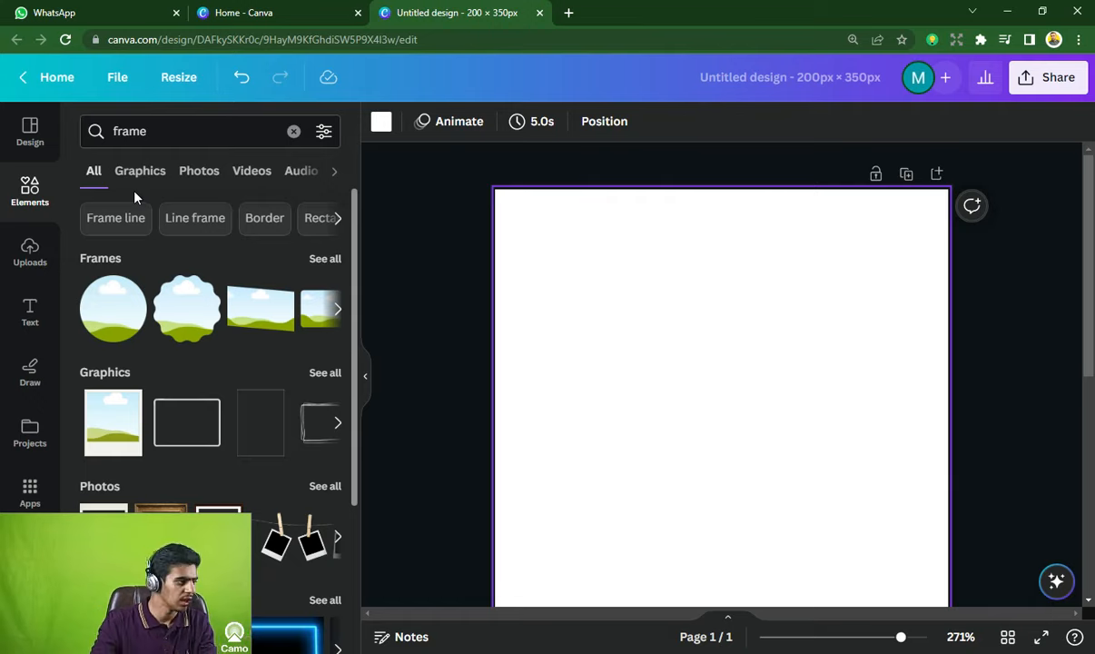
scroll(183, 408, down, 2)
scroll(176, 342, up, 2)
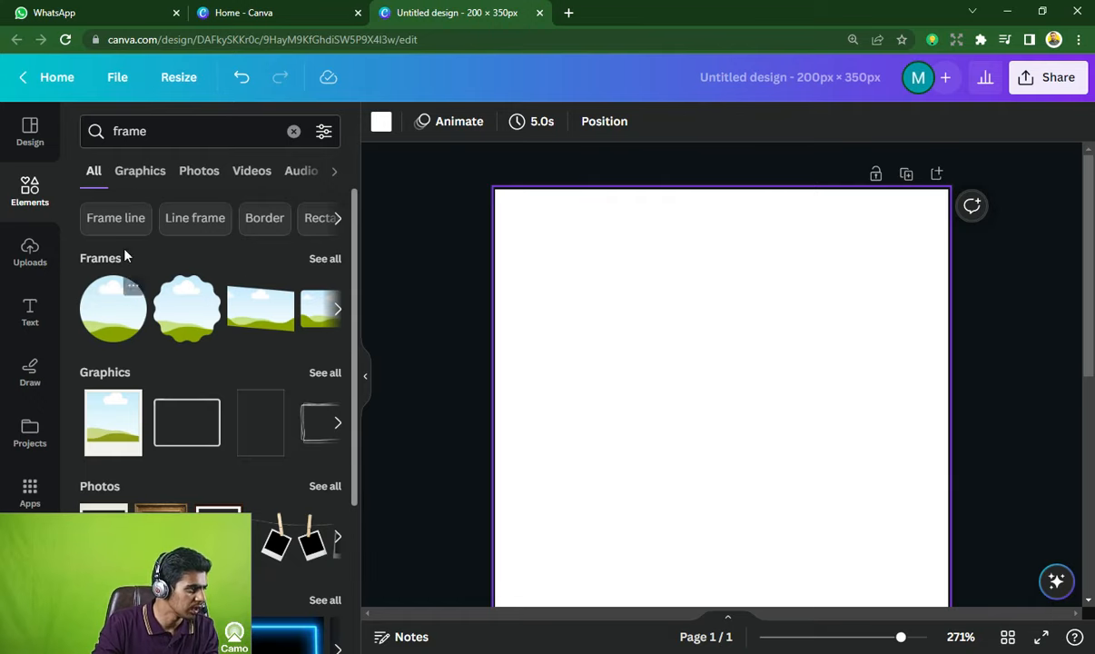
click(317, 261)
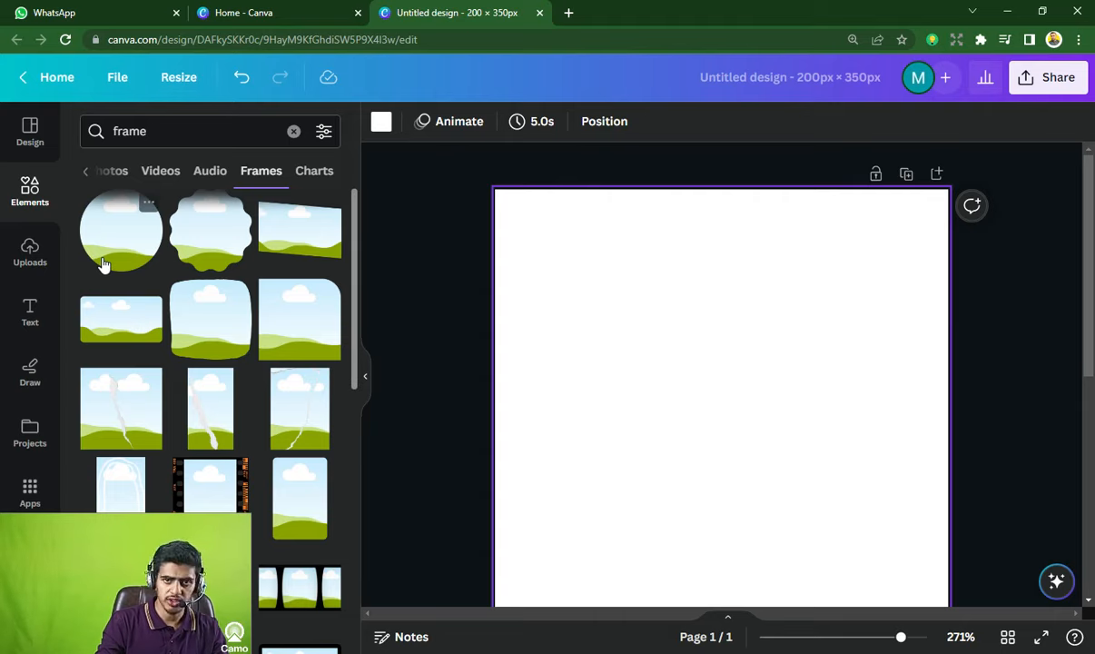
- Add the circular frame, move it near the page's upper left corner and shrink it to about 64 × 64
click(102, 262)
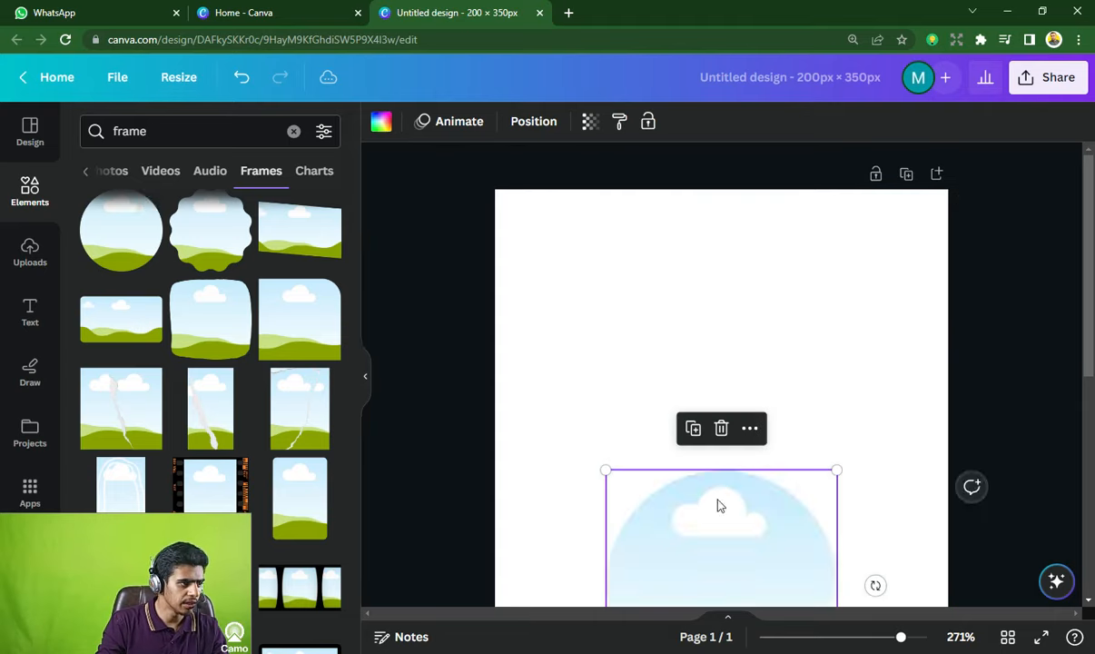
drag(706, 514, 617, 253)
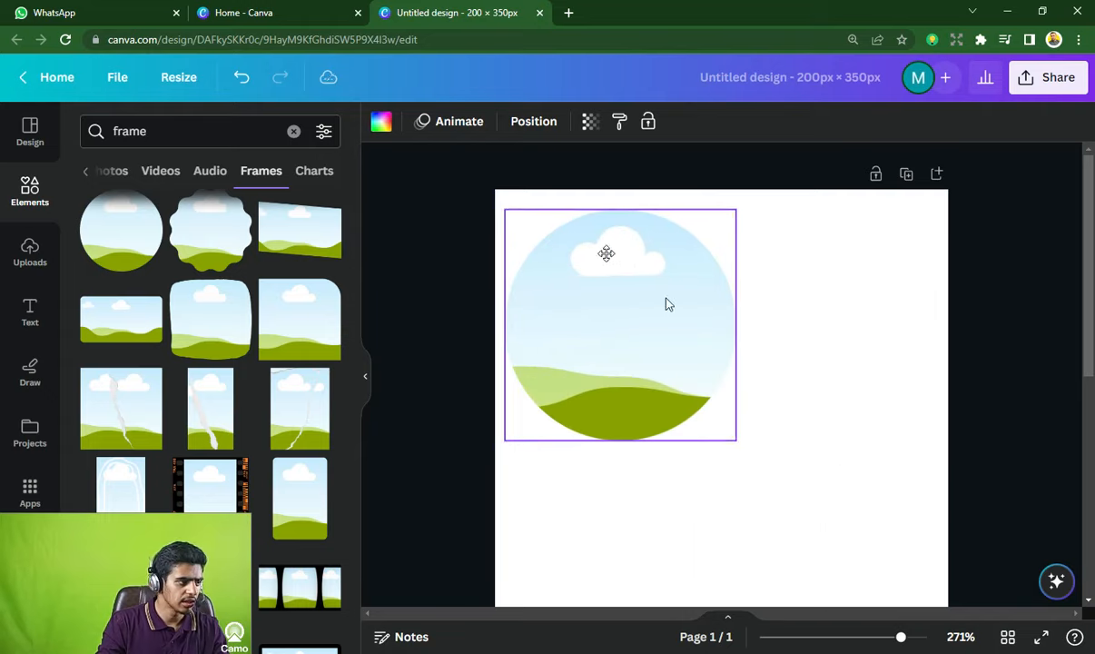
drag(735, 440, 650, 355)
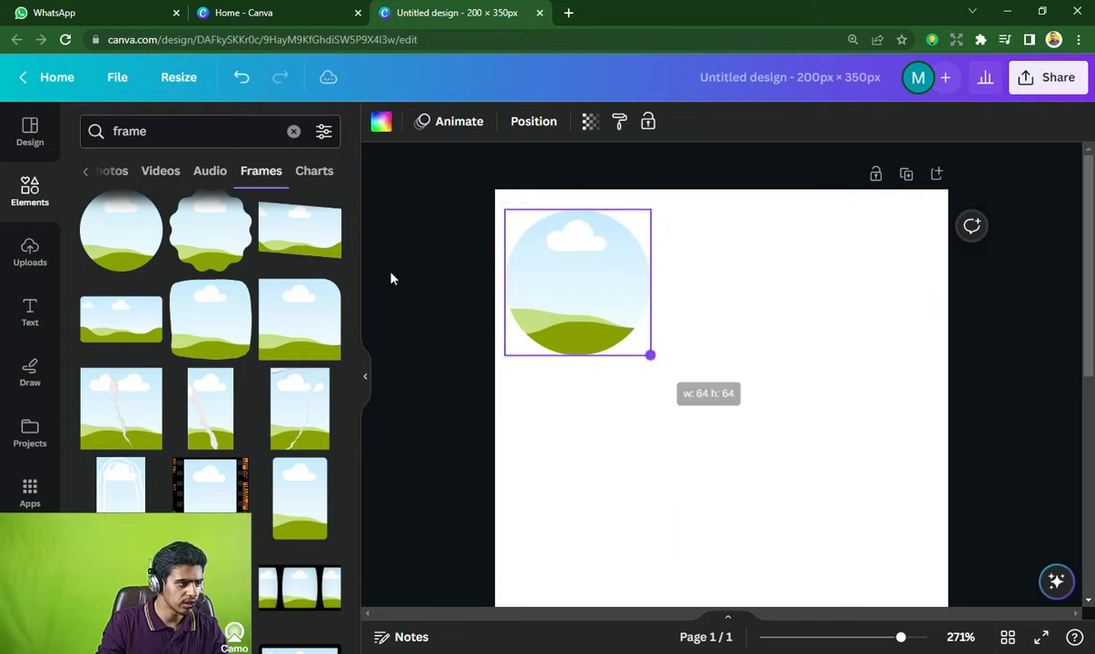
- Add a scalloped frame shrunk to about the circle's size beside it, and a slanted rectangular frame below the circle
click(210, 229)
drag(699, 511, 764, 274)
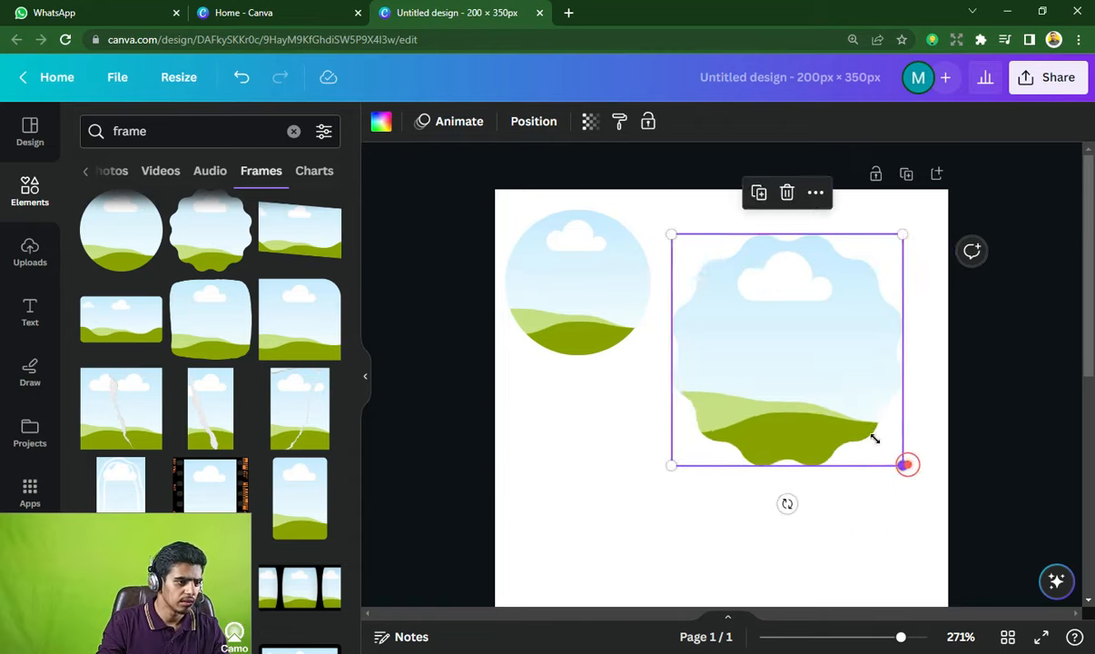
drag(904, 464, 820, 384)
drag(764, 322, 765, 296)
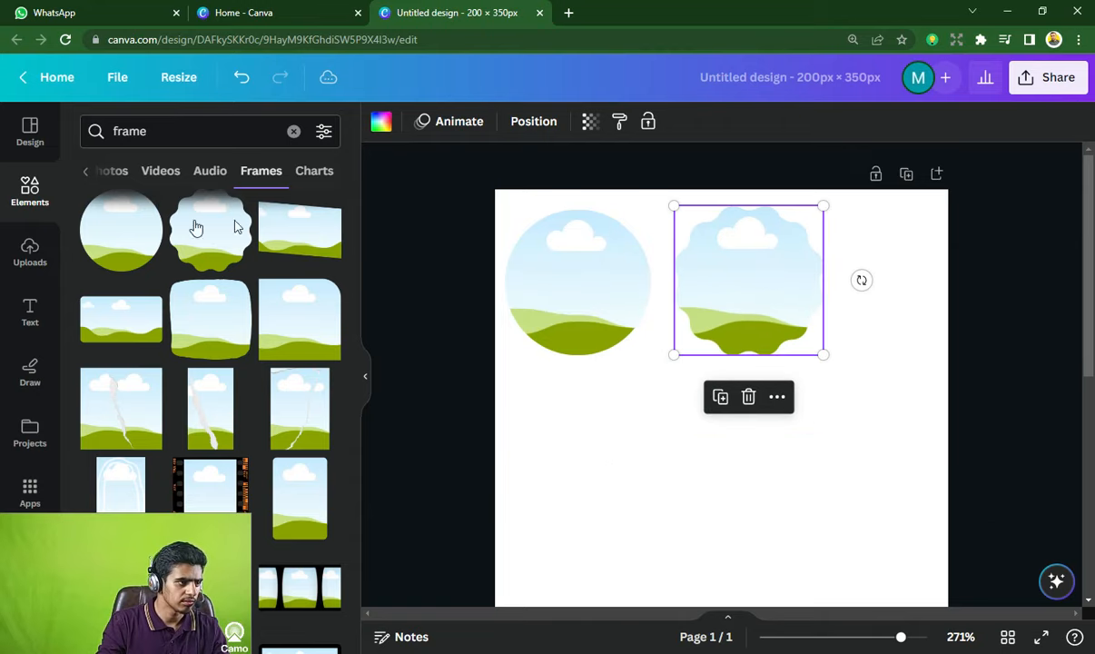
click(307, 236)
drag(750, 569, 660, 434)
- Add the bordered rounded-square frame, shrink it and place it to the right of the slanted frame
scroll(227, 363, down, 3)
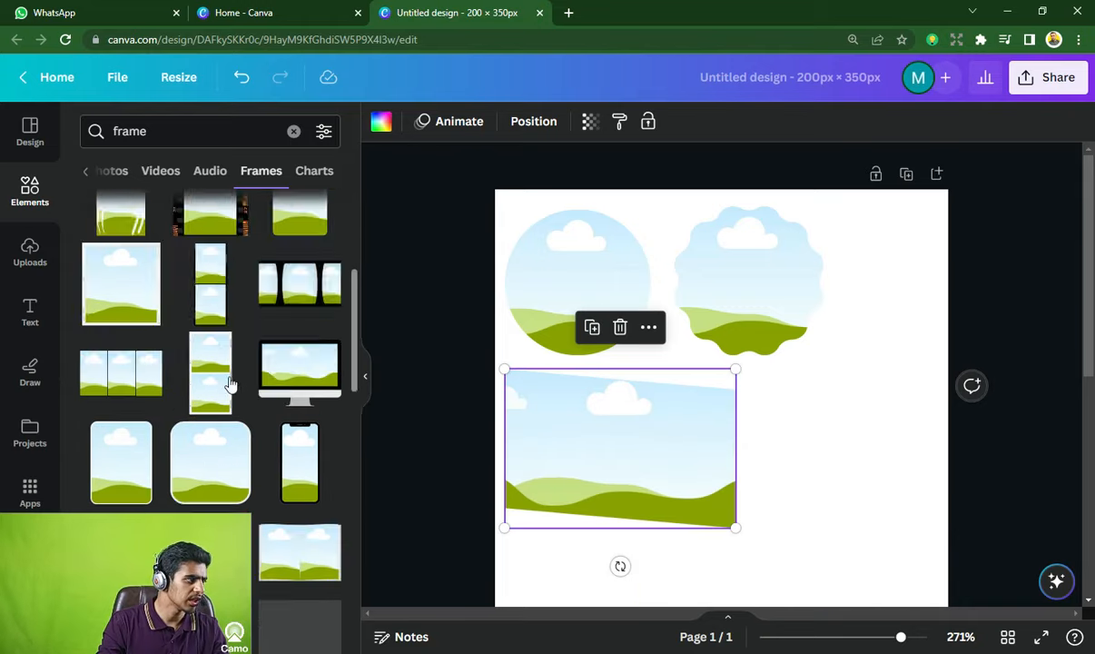
scroll(247, 386, down, 4)
scroll(249, 361, up, 2)
click(226, 310)
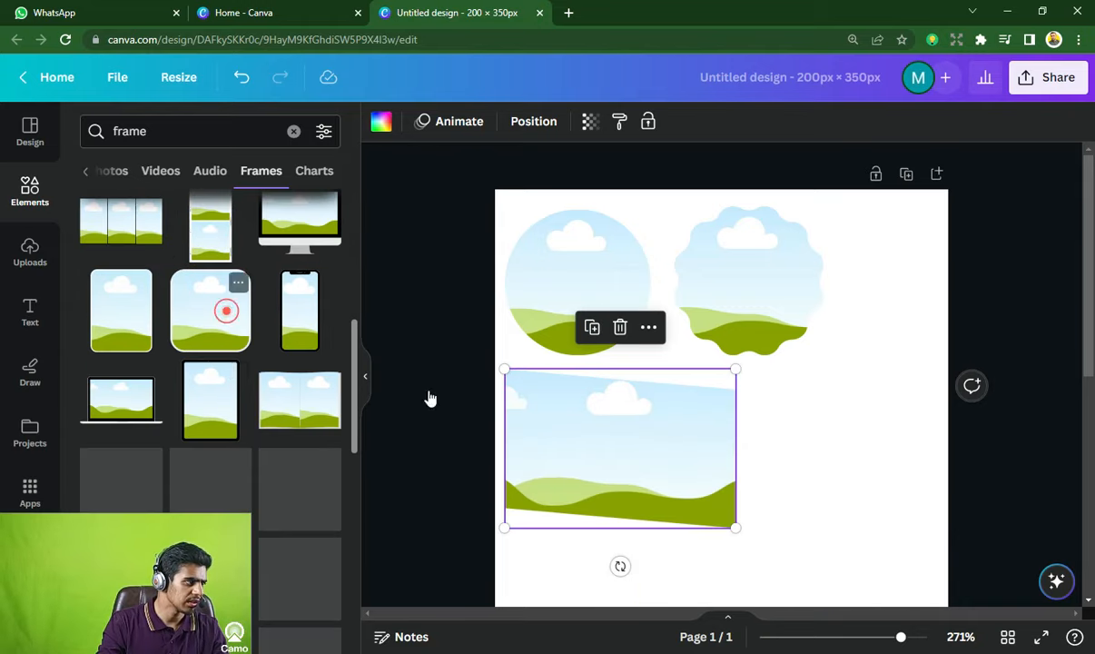
drag(745, 512, 890, 386)
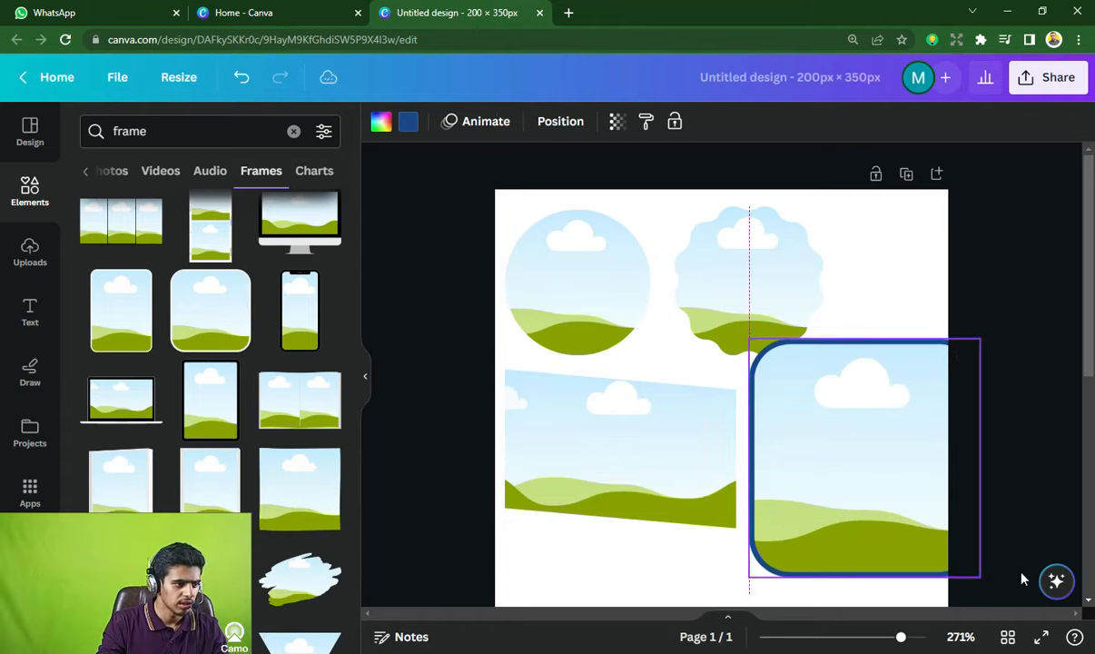
drag(980, 576, 885, 476)
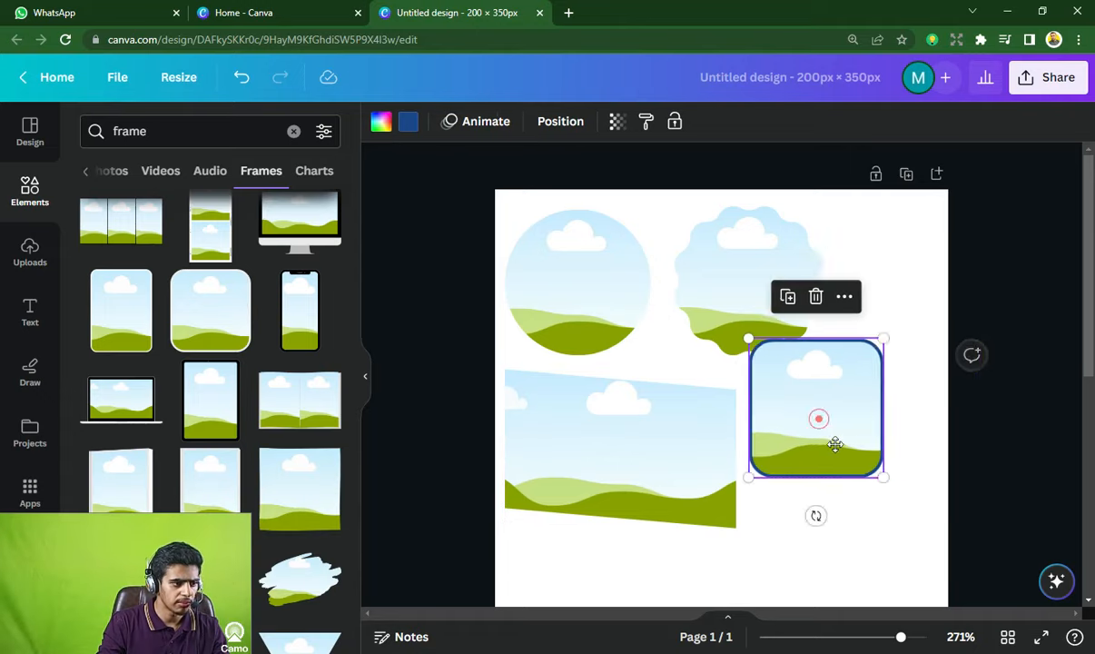
drag(819, 419, 850, 475)
click(1021, 287)
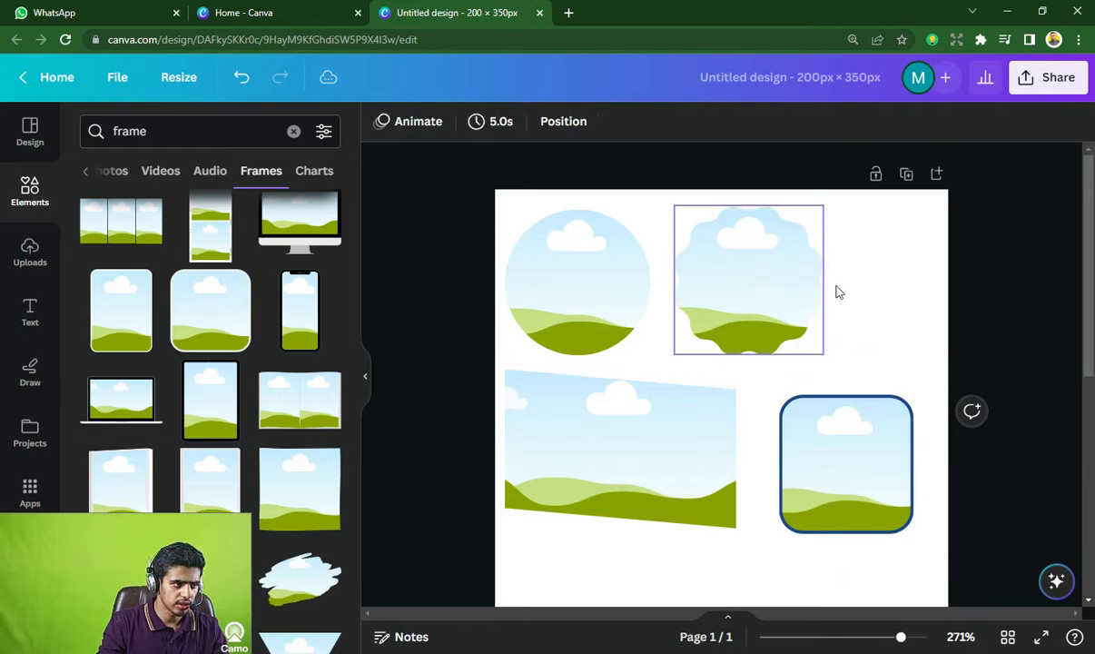
- Move the scalloped frame above the rounded-square frame and shift the circular frame slightly to the right
drag(729, 292, 826, 286)
drag(598, 295, 616, 295)
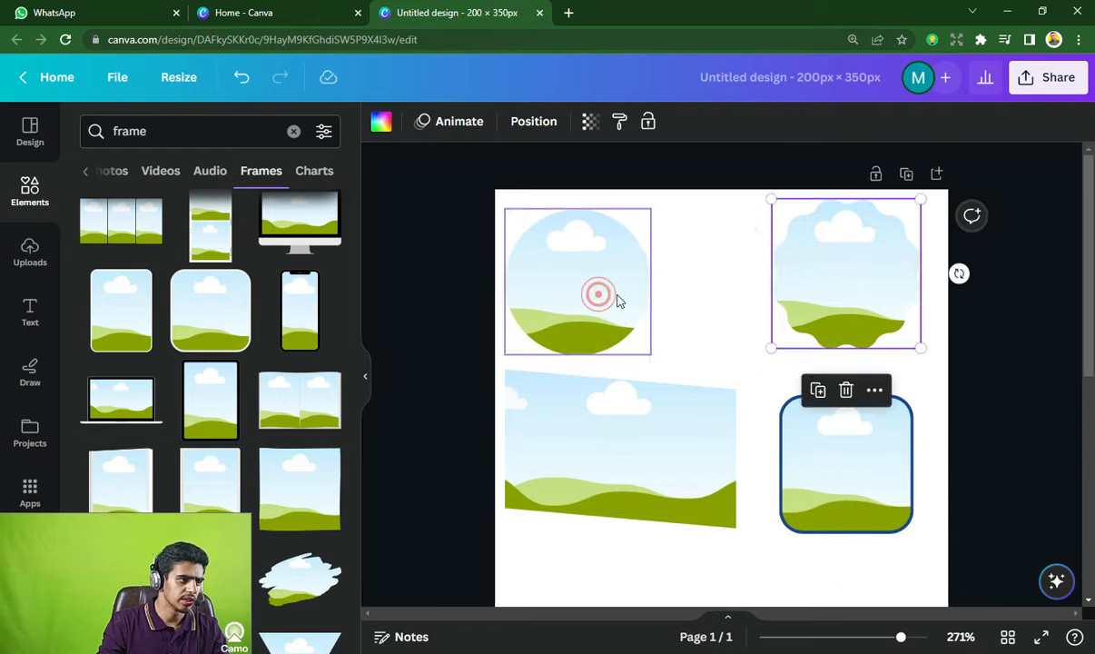
click(449, 286)
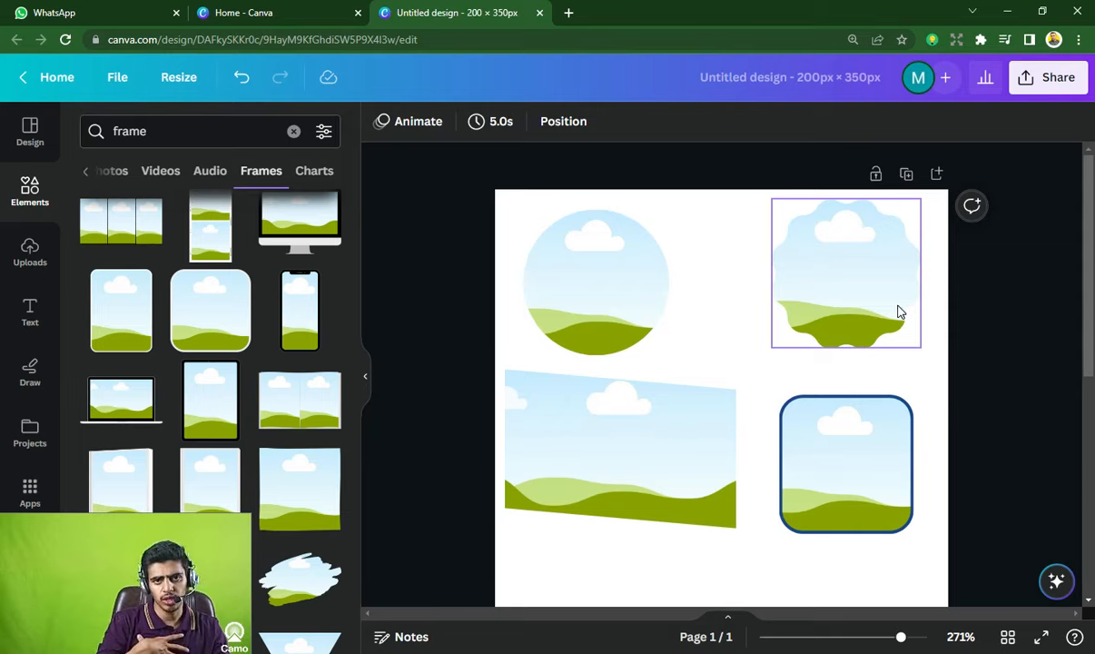
- Find the photo of the man at a podium among the uploaded images and fill the circular frame with it
click(28, 269)
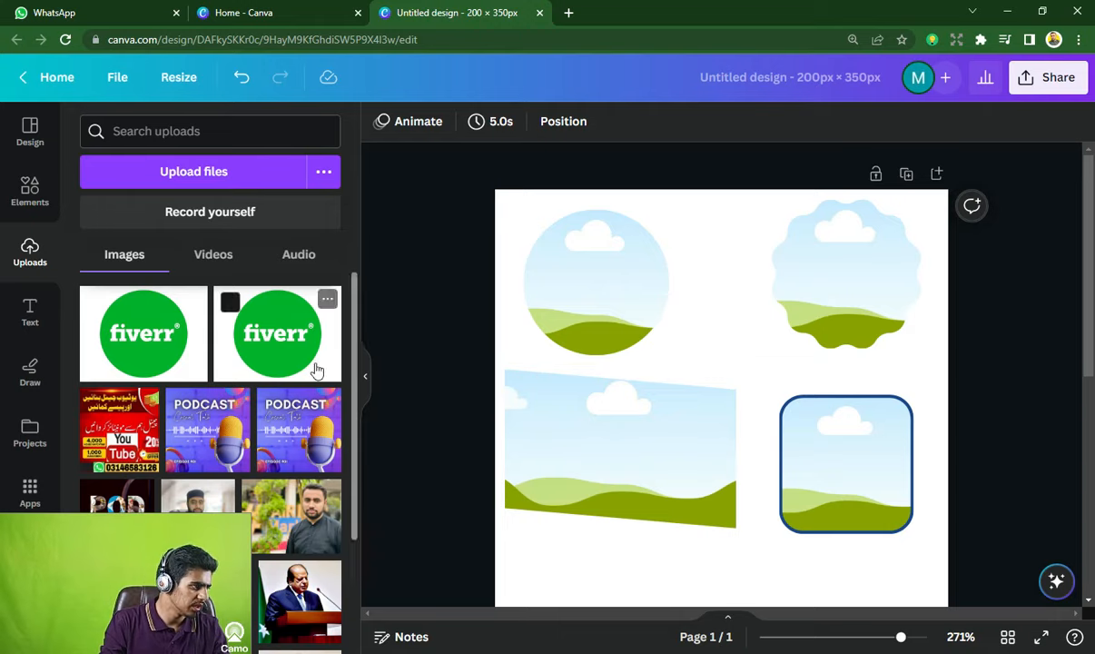
scroll(309, 372, down, 3)
scroll(282, 392, up, 1)
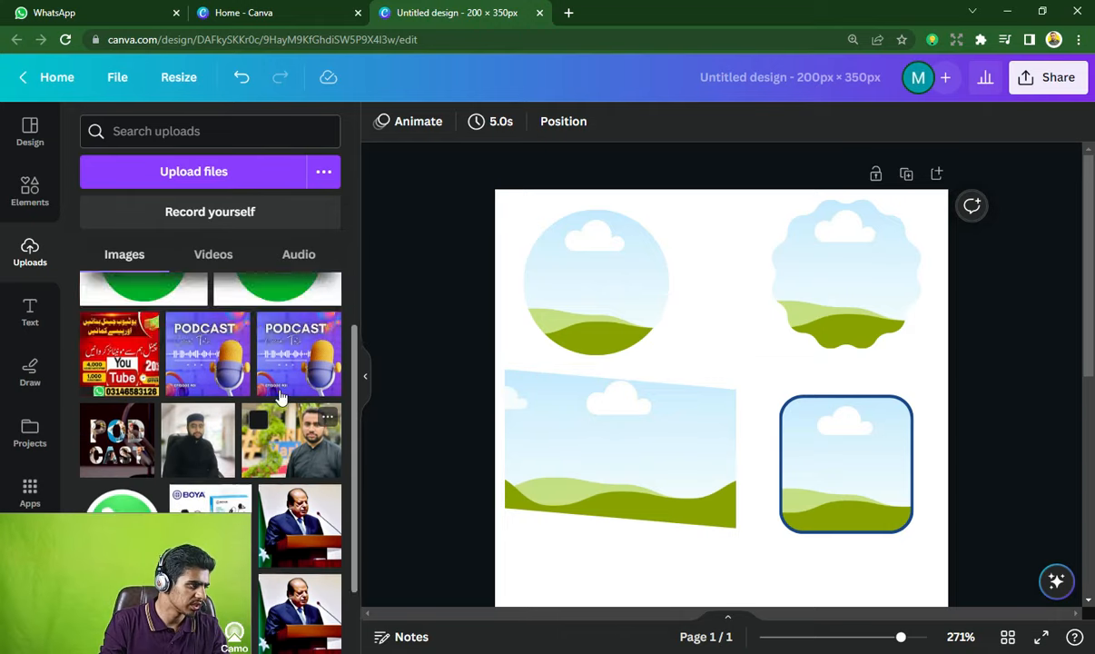
scroll(288, 386, down, 2)
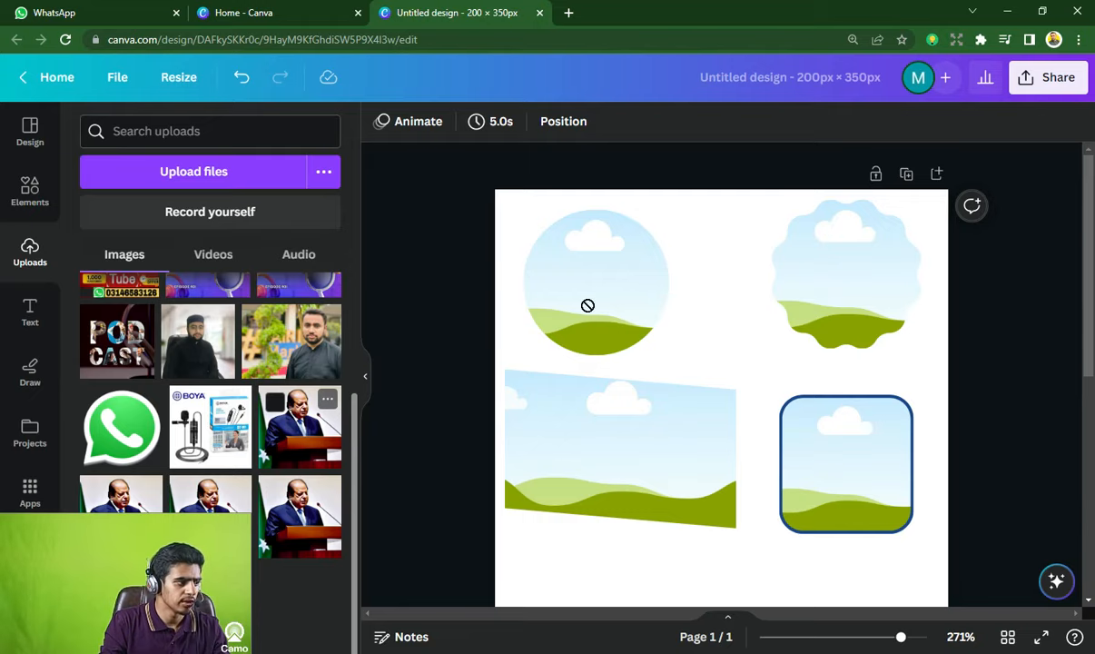
drag(605, 291, 560, 245)
- Fill the scalloped, slanted and rounded-square frames with the same uploaded podium photo
scroll(300, 363, up, 2)
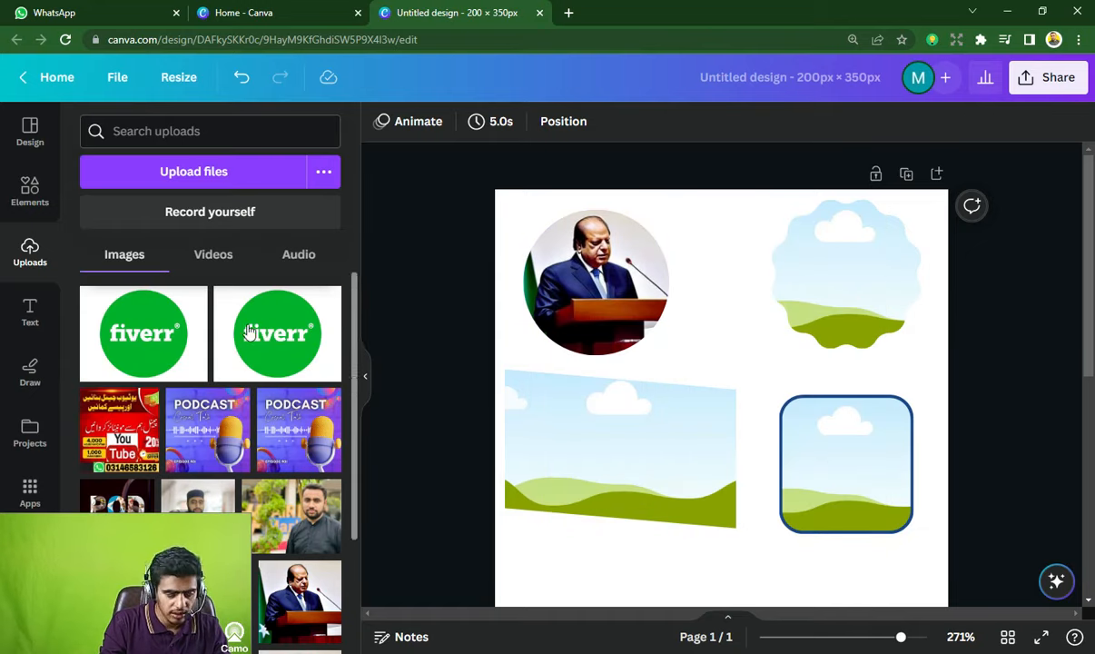
scroll(291, 459, down, 2)
mouse_move(290, 458)
mouse_down()
mouse_move(699, 369)
mouse_move(832, 287)
mouse_up()
drag(833, 287, 833, 287)
mouse_move(299, 449)
mouse_down()
mouse_move(836, 483)
mouse_move(824, 481)
mouse_up()
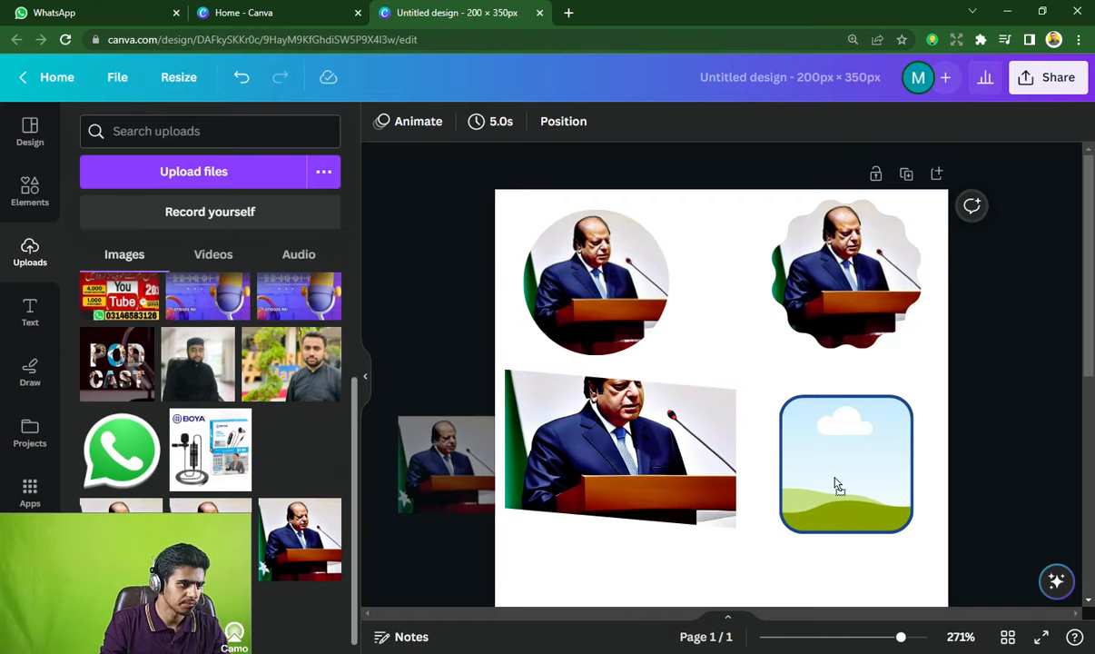
click(481, 304)
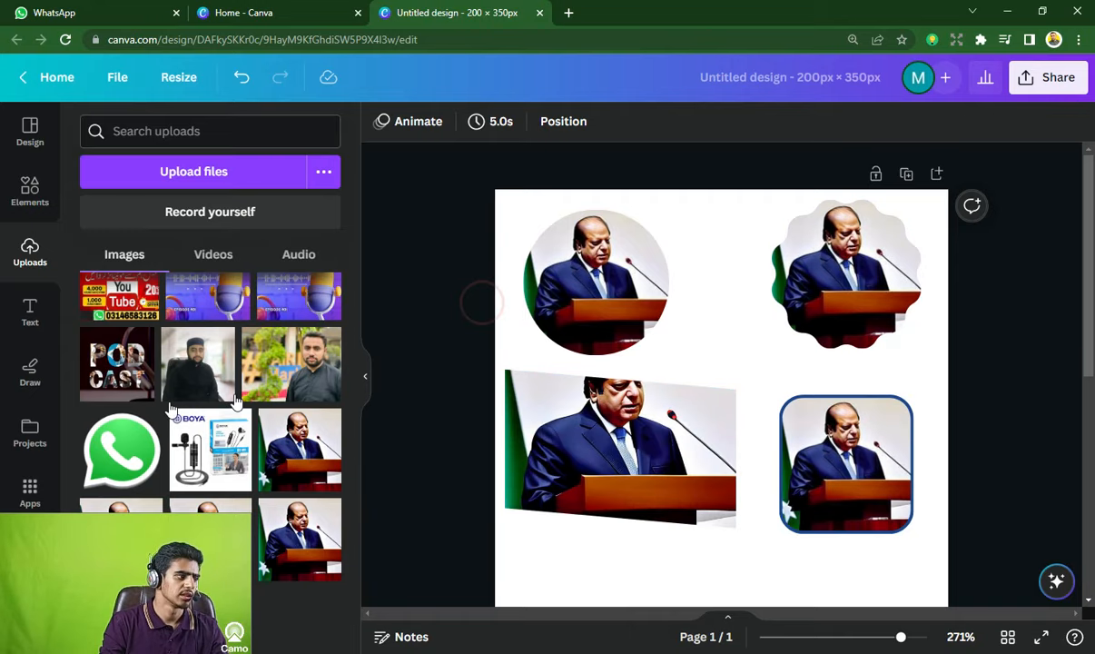
scroll(169, 408, up, 2)
- Reposition the photo lower inside the slanted frame so that the man's whole head shows
click(12, 192)
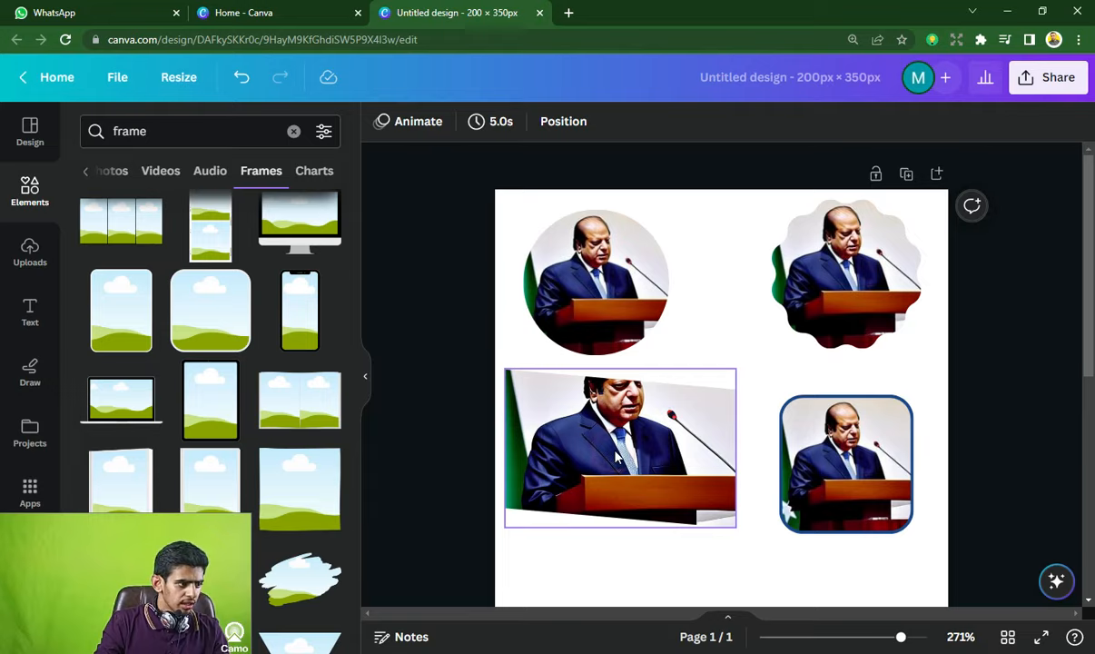
double_click(659, 437)
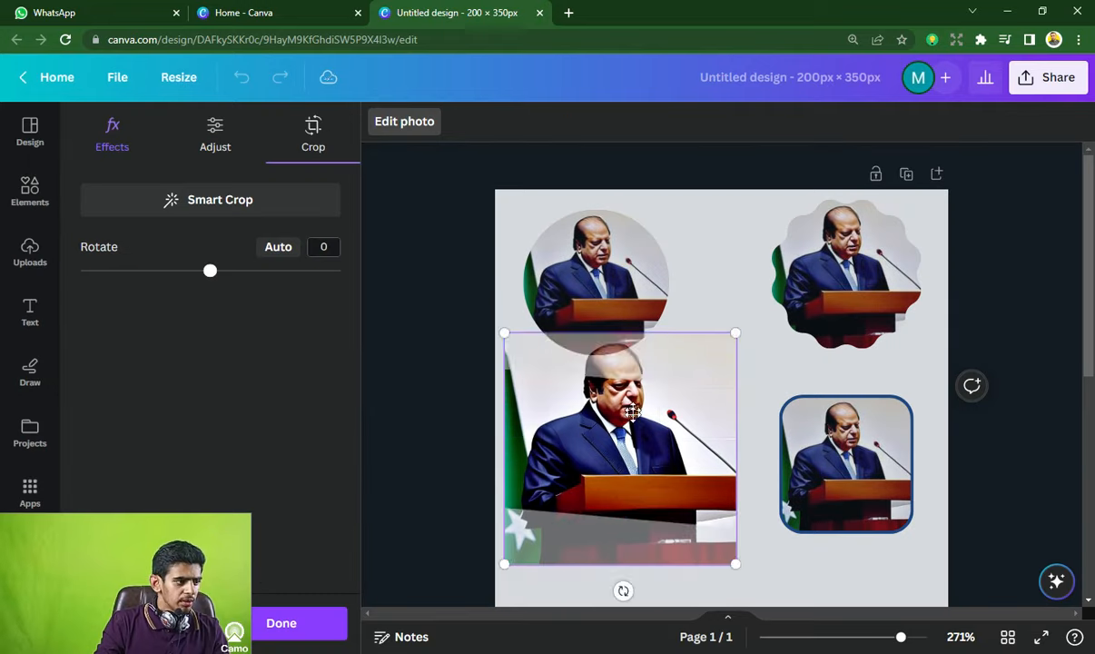
drag(599, 395, 626, 465)
click(451, 318)
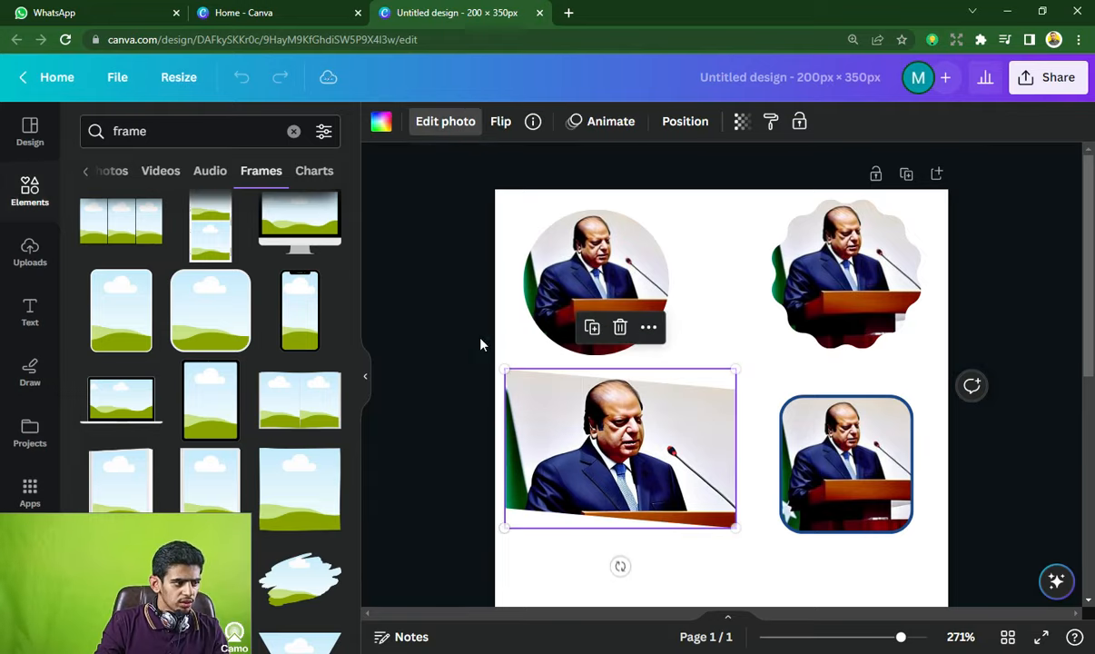
click(451, 318)
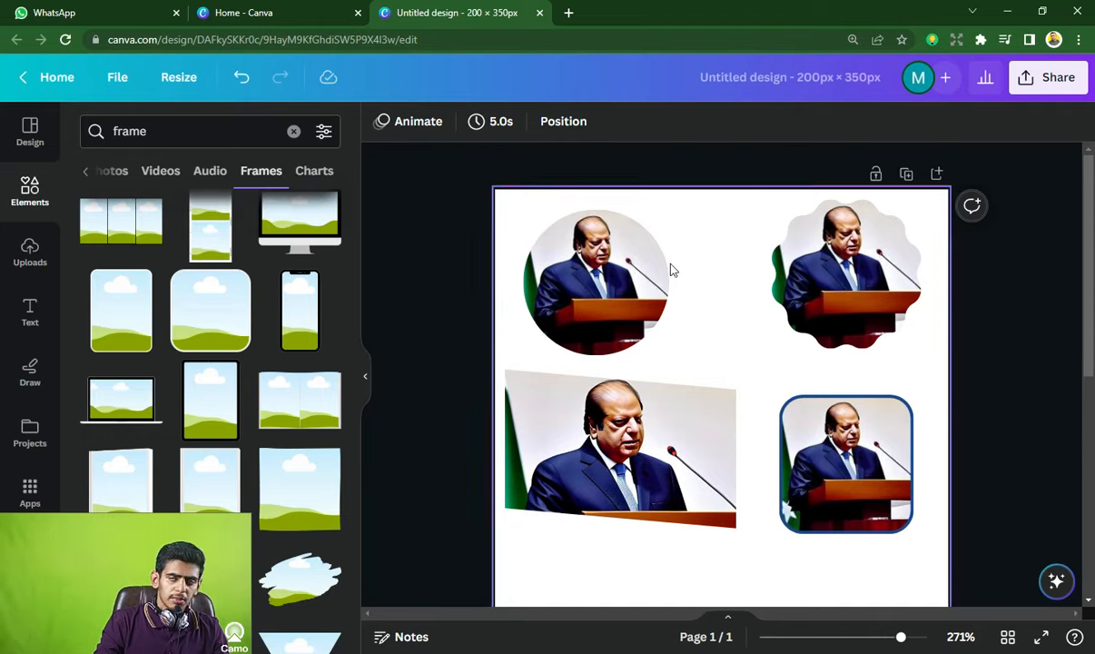
- Apply the teal-to-blue default gradient to the border of the rounded-square frame
click(863, 488)
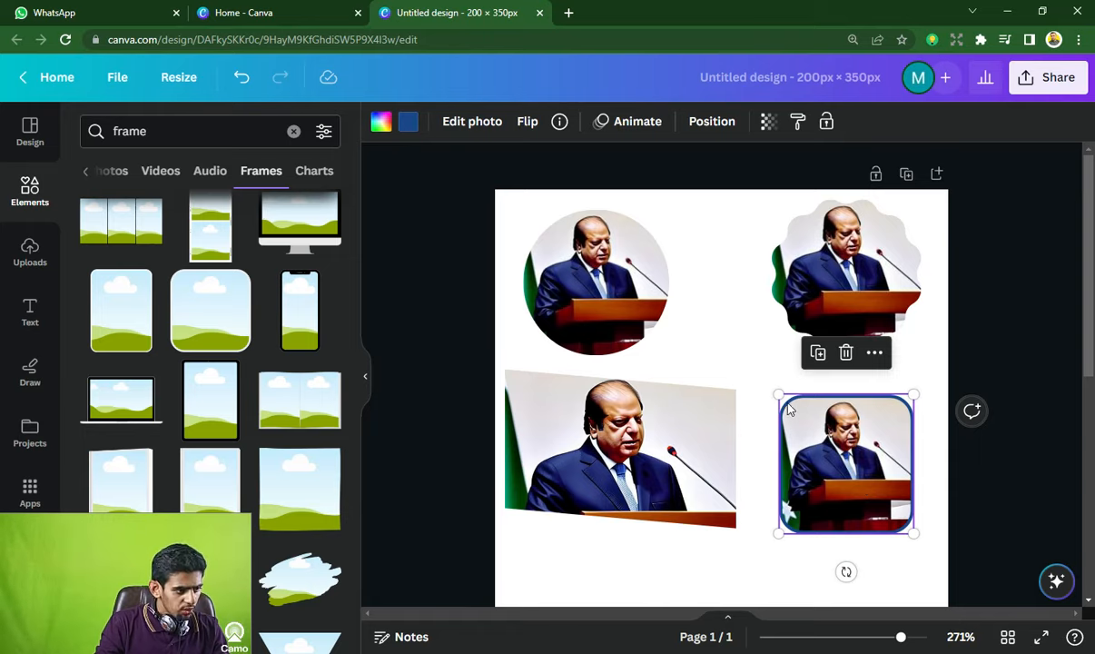
drag(904, 639, 920, 636)
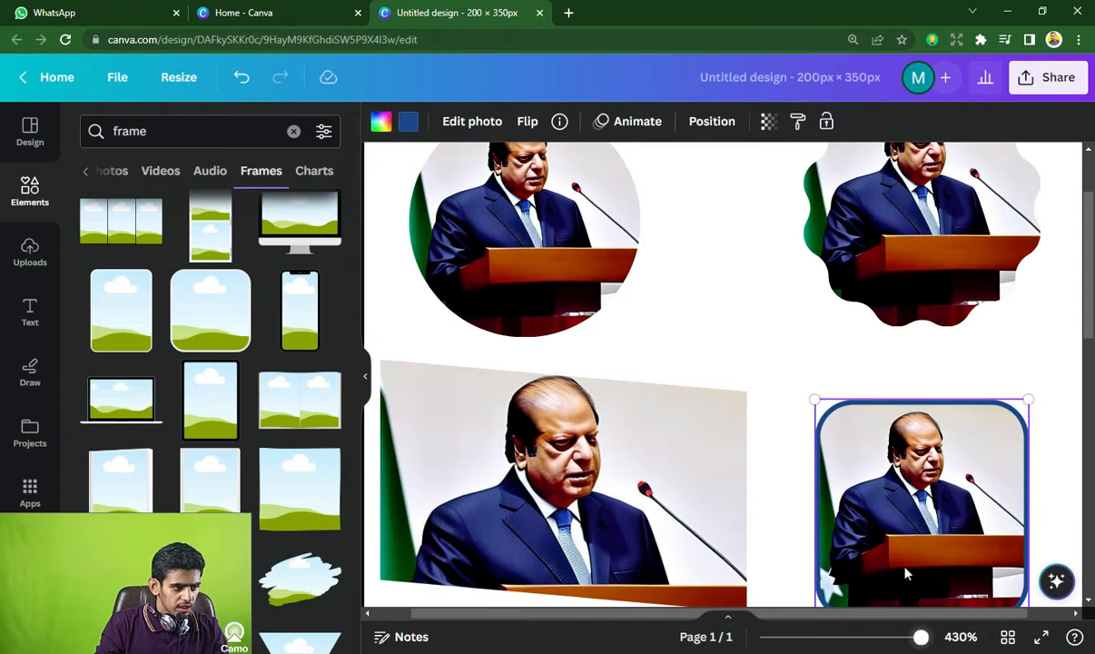
click(413, 129)
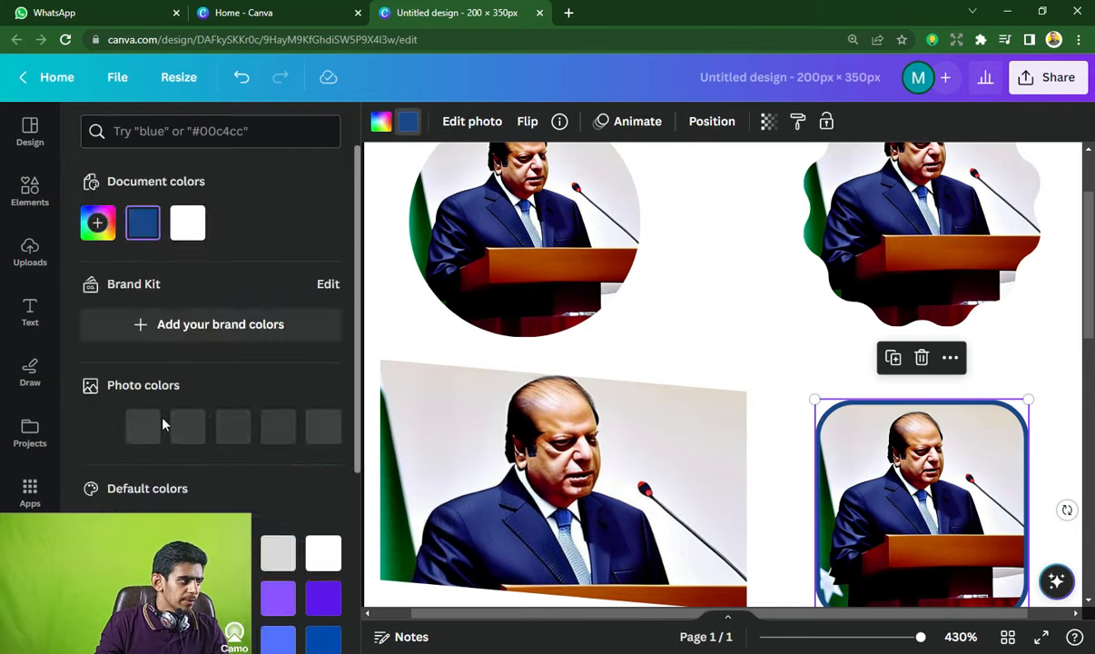
scroll(235, 424, down, 3)
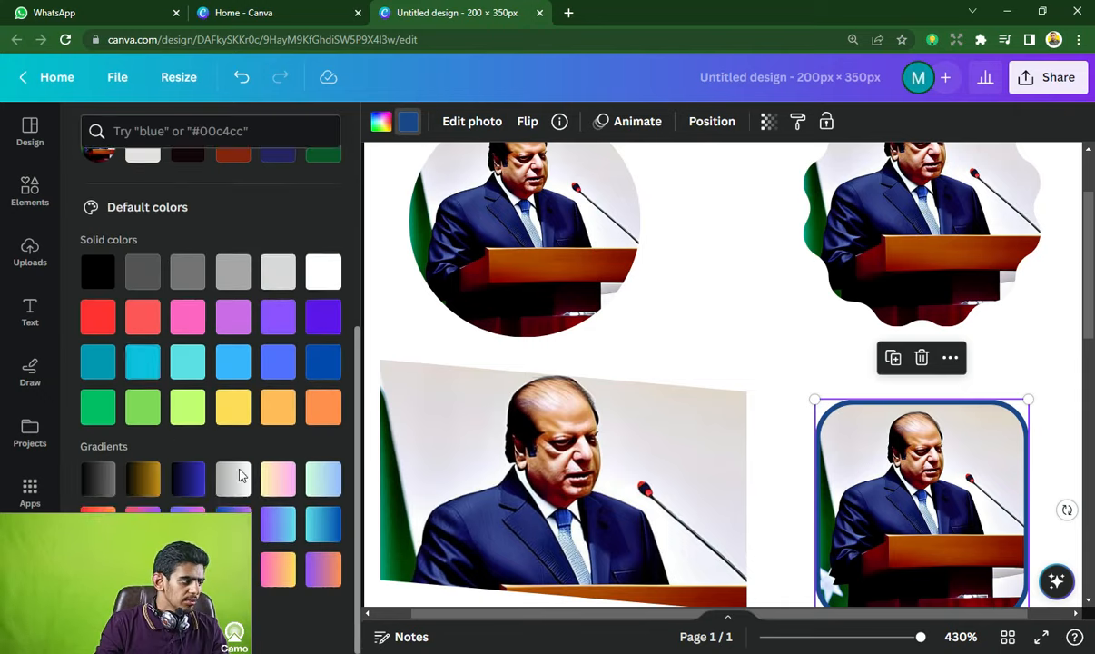
scroll(245, 451, up, 1)
scroll(259, 454, down, 1)
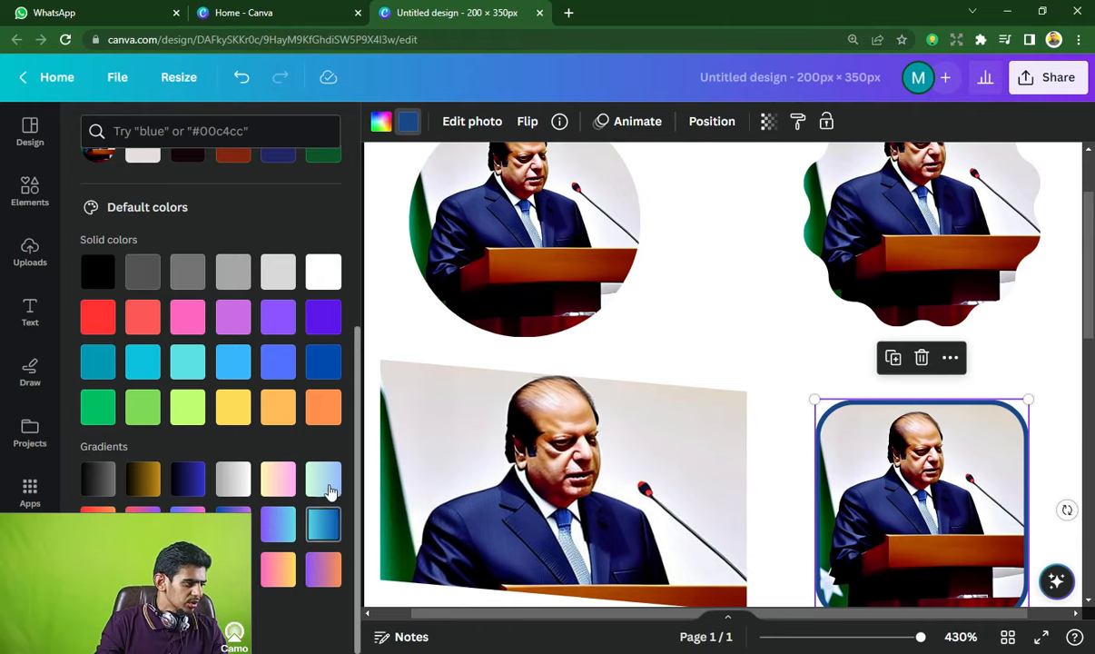
click(325, 527)
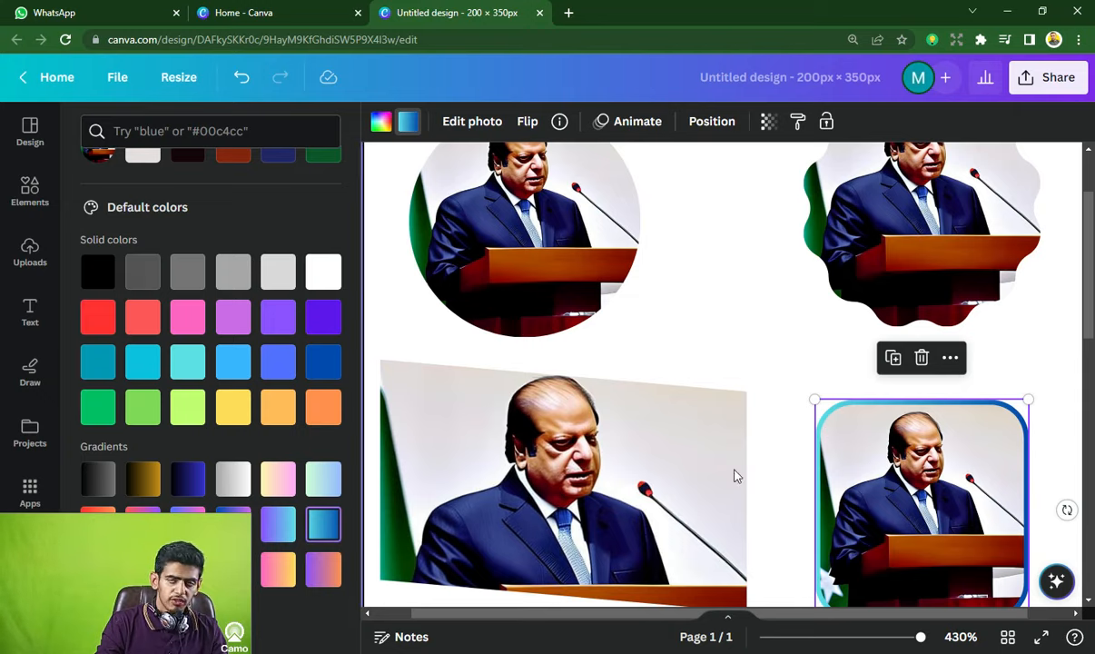
- Try solid red on the rounded-square frame's border, then recolor it solid orange from the default colors
scroll(232, 352, up, 2)
scroll(226, 346, down, 2)
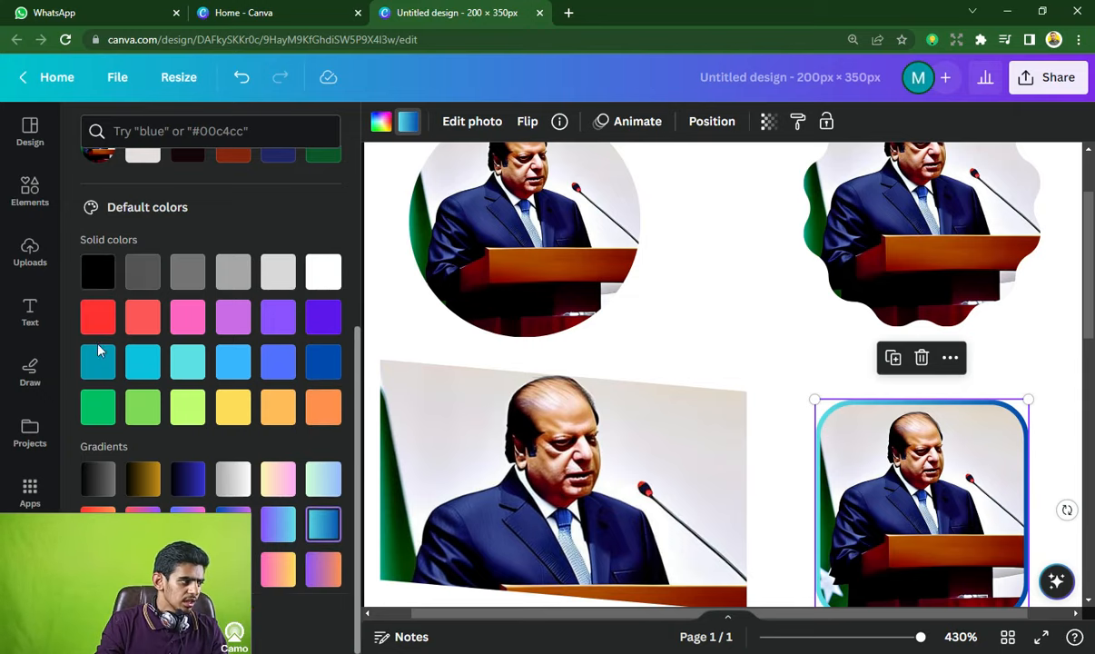
click(97, 316)
click(320, 416)
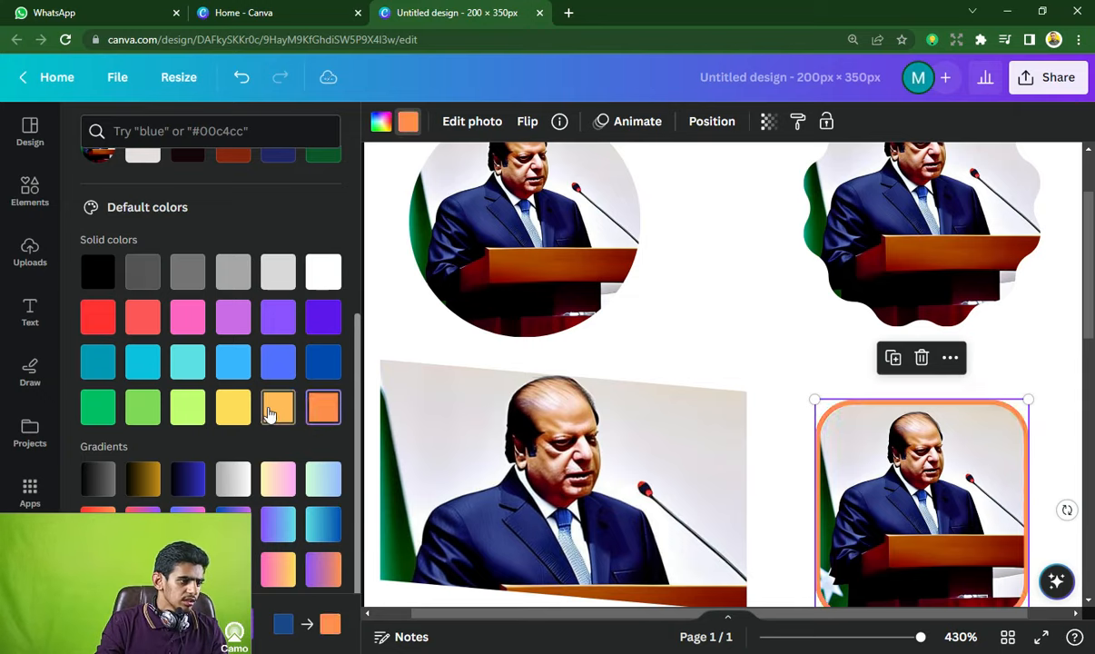
- Recolor the rounded-square frame's border light orange, and clear the photo-filled frames from the page while keeping the Facebook logo
click(271, 410)
click(816, 292)
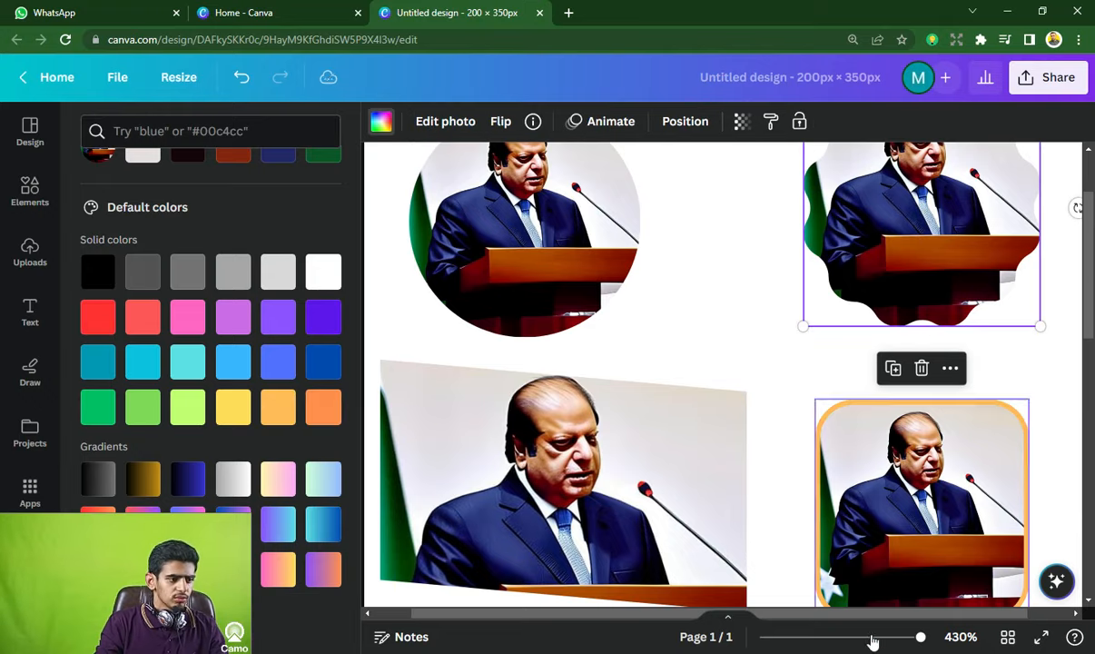
drag(872, 640, 864, 638)
click(431, 328)
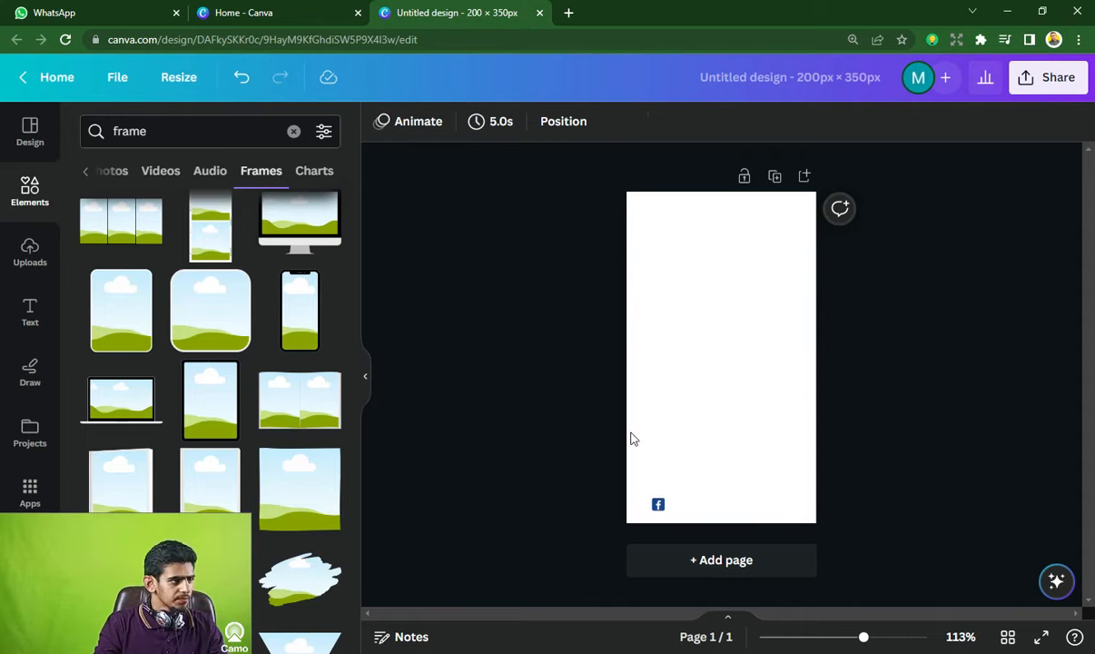
click(571, 226)
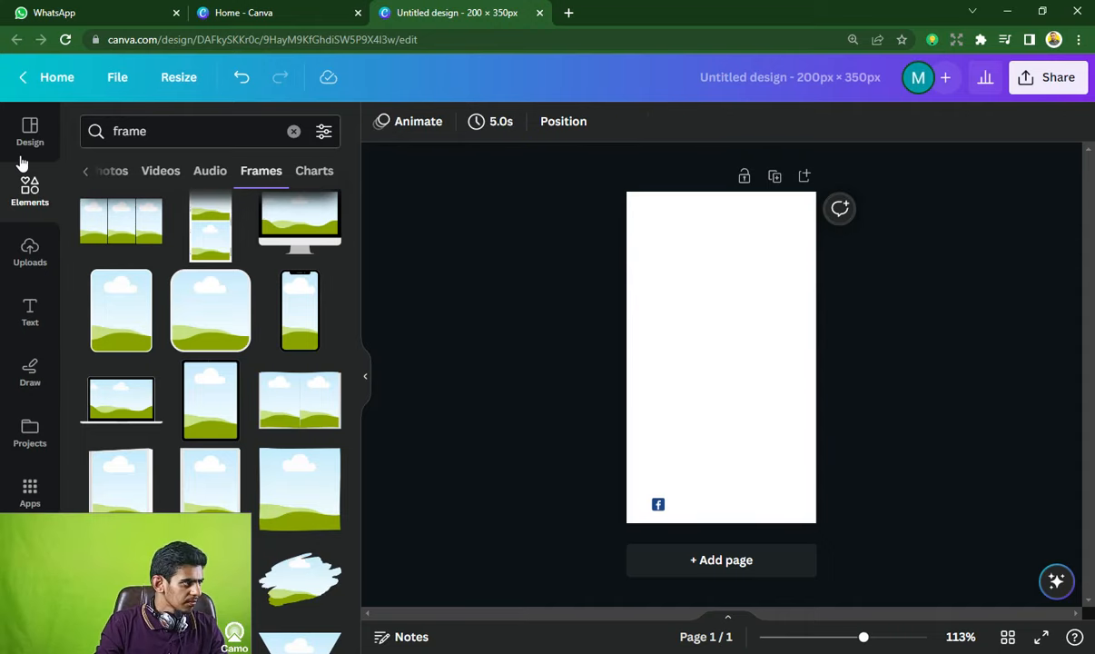
- Search the elements library across all categories for "landscape"
click(27, 134)
click(27, 195)
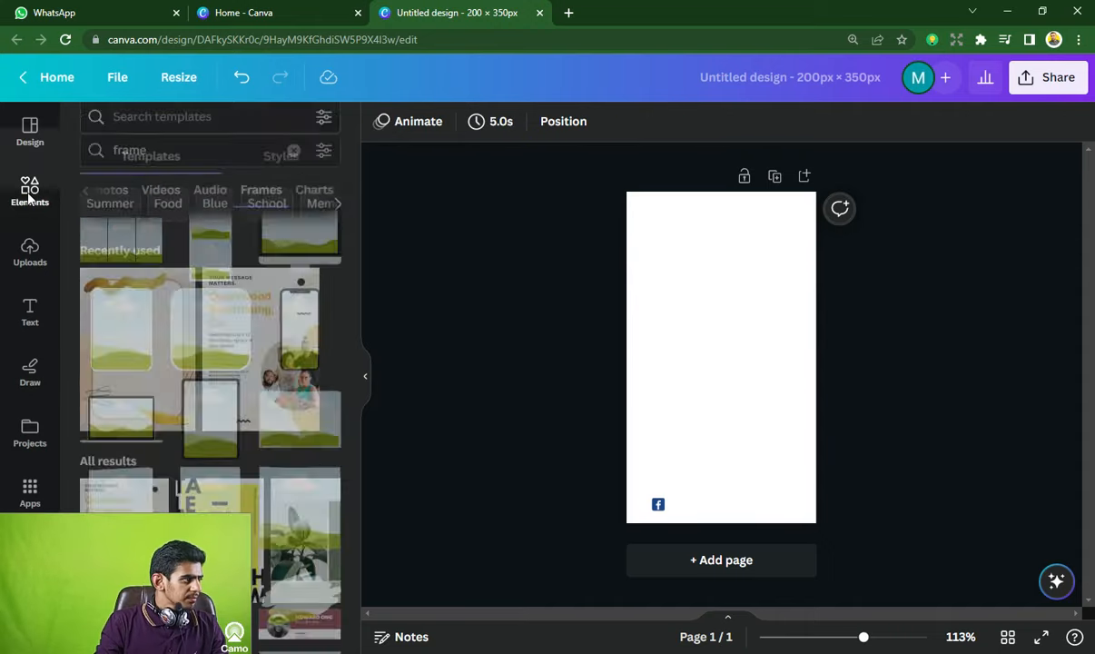
click(83, 170)
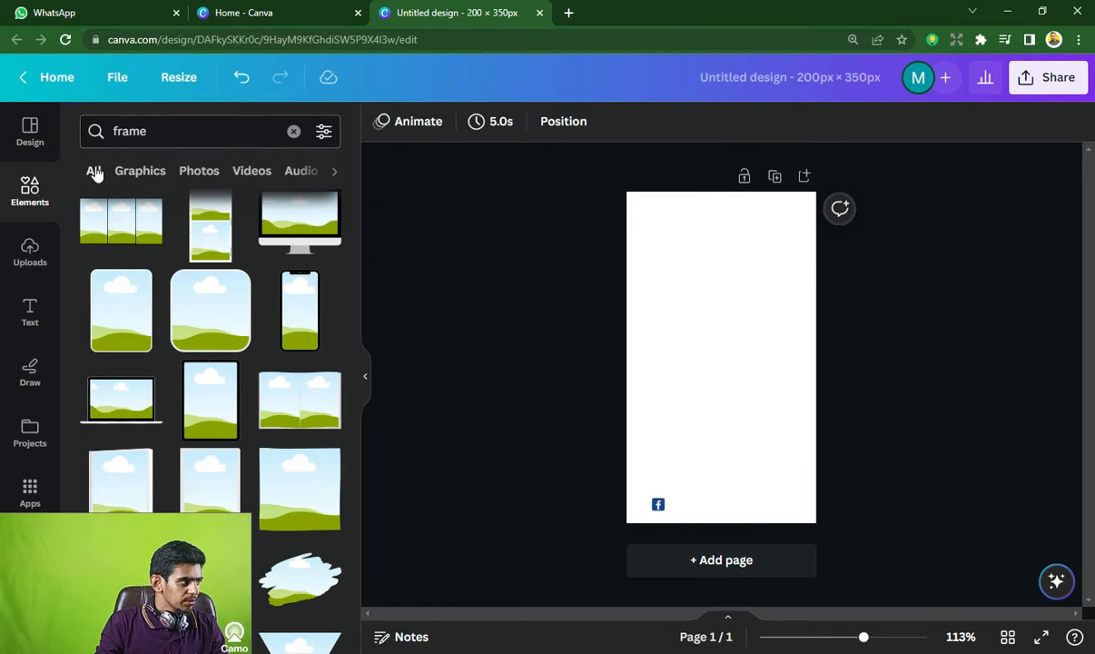
click(94, 171)
click(163, 130)
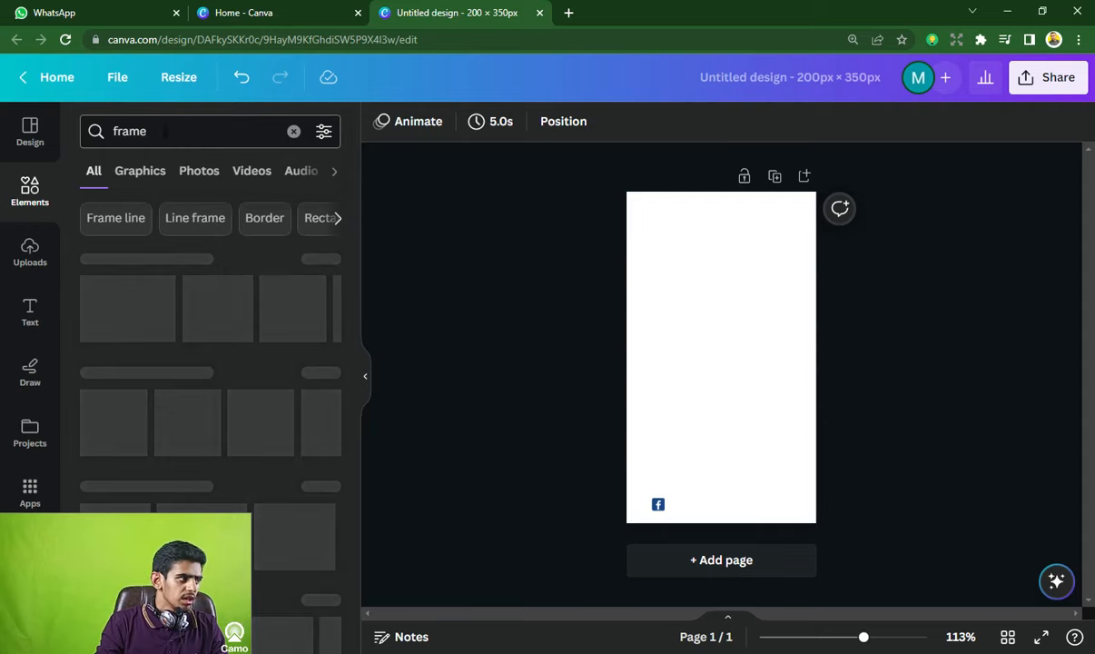
click(163, 131)
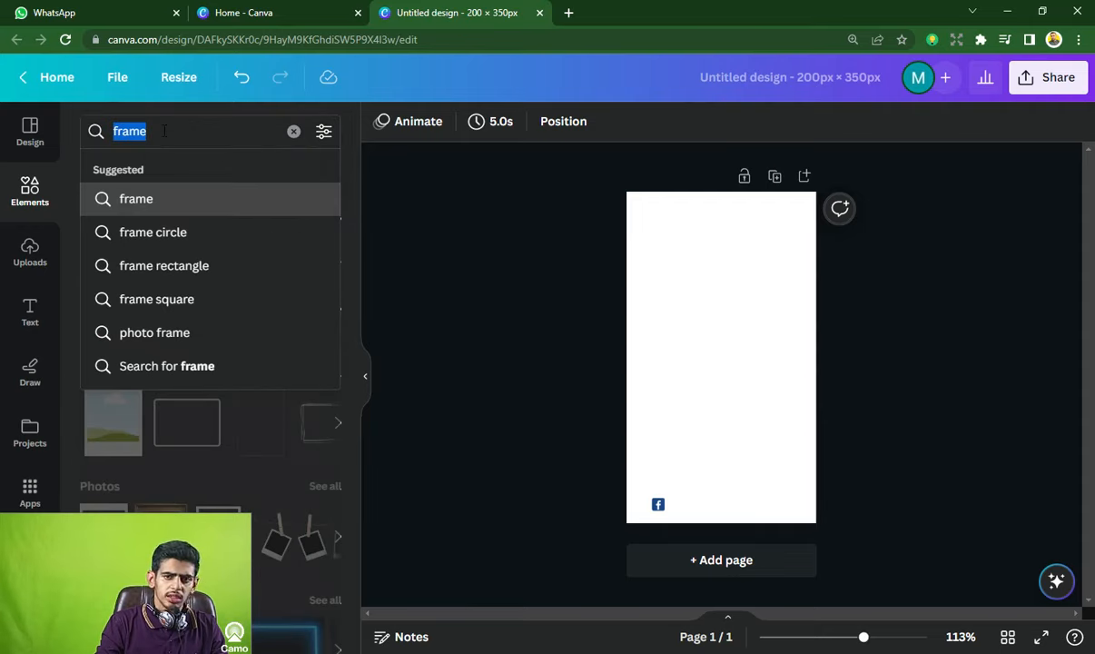
text(lan)
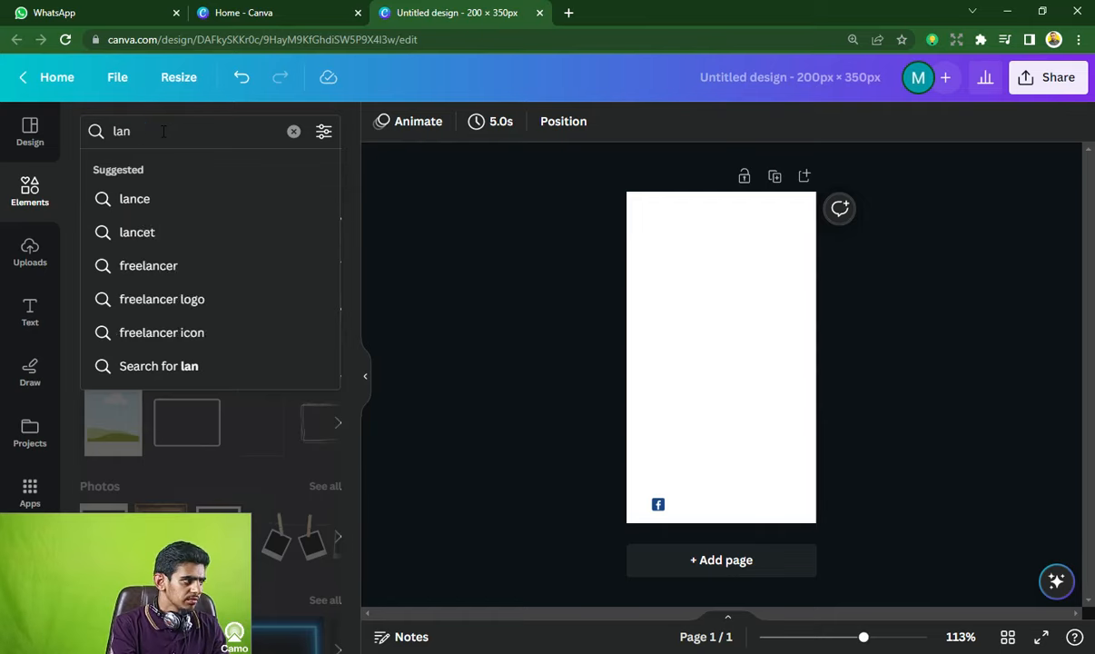
text(dscape)
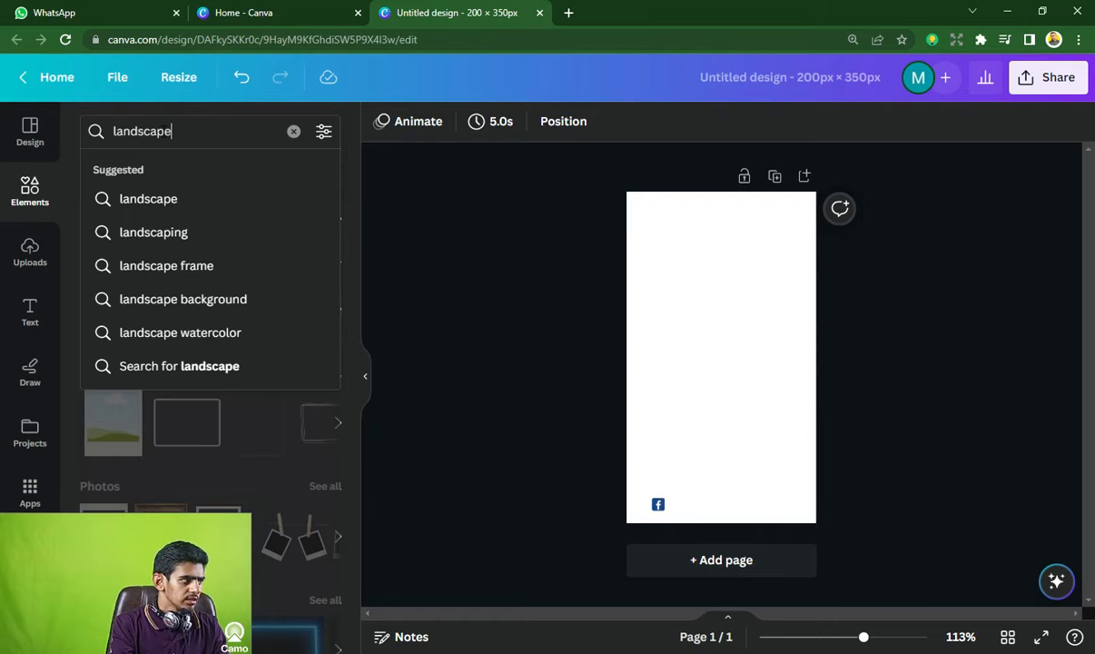
key(Return)
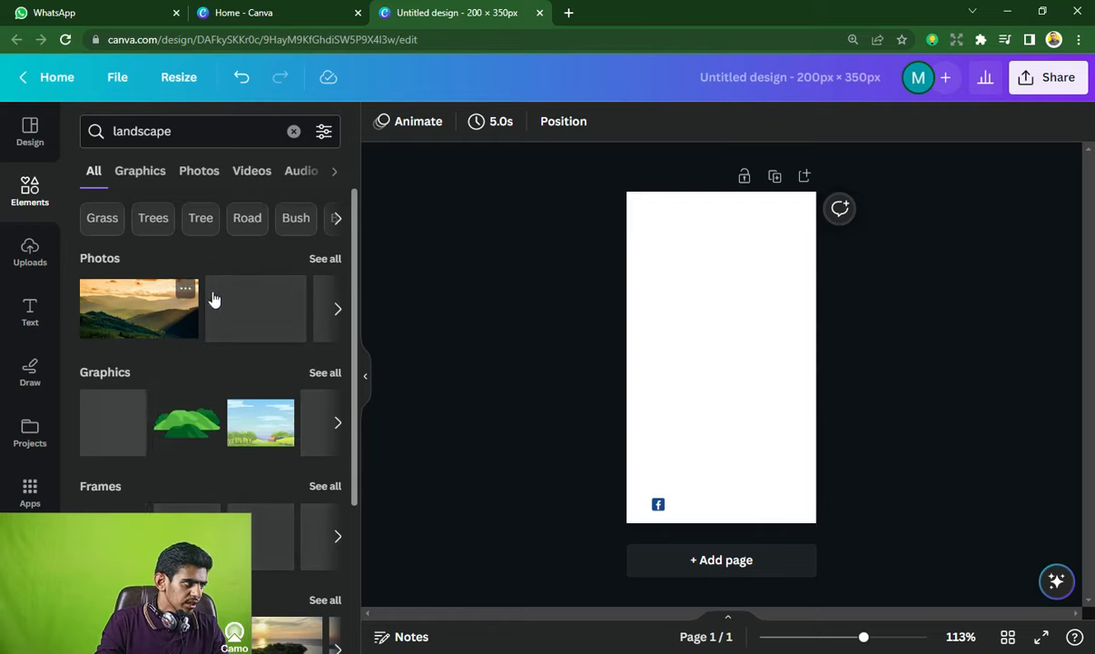
- Browse the landscape results and place the photo of sunlit hills across the upper half of the page
scroll(152, 318, down, 1)
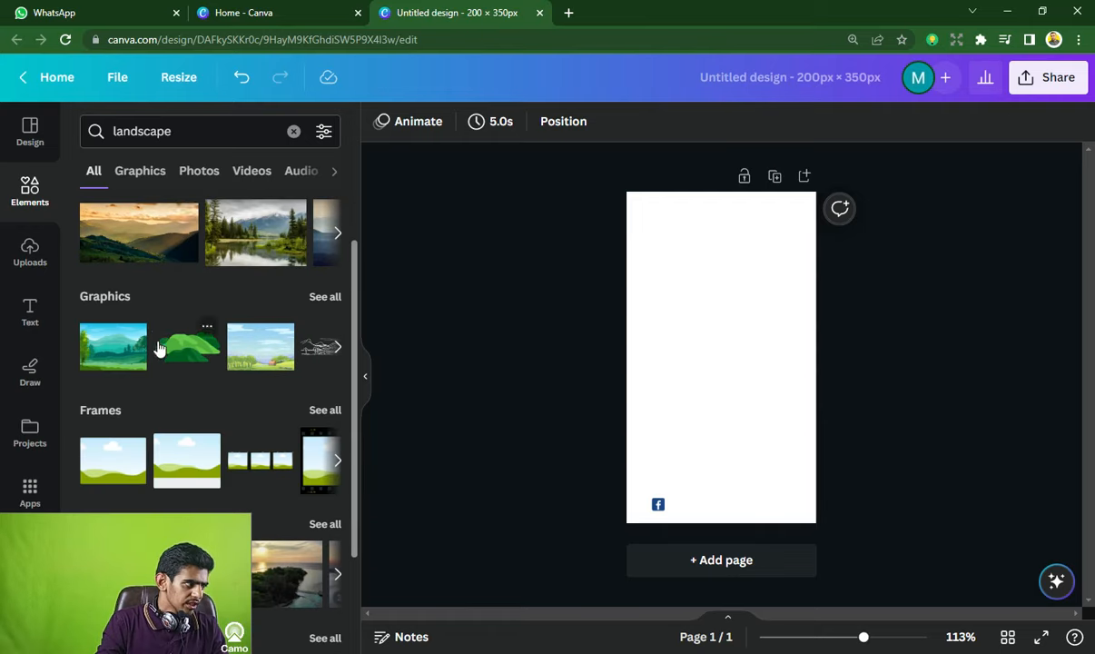
scroll(154, 340, down, 2)
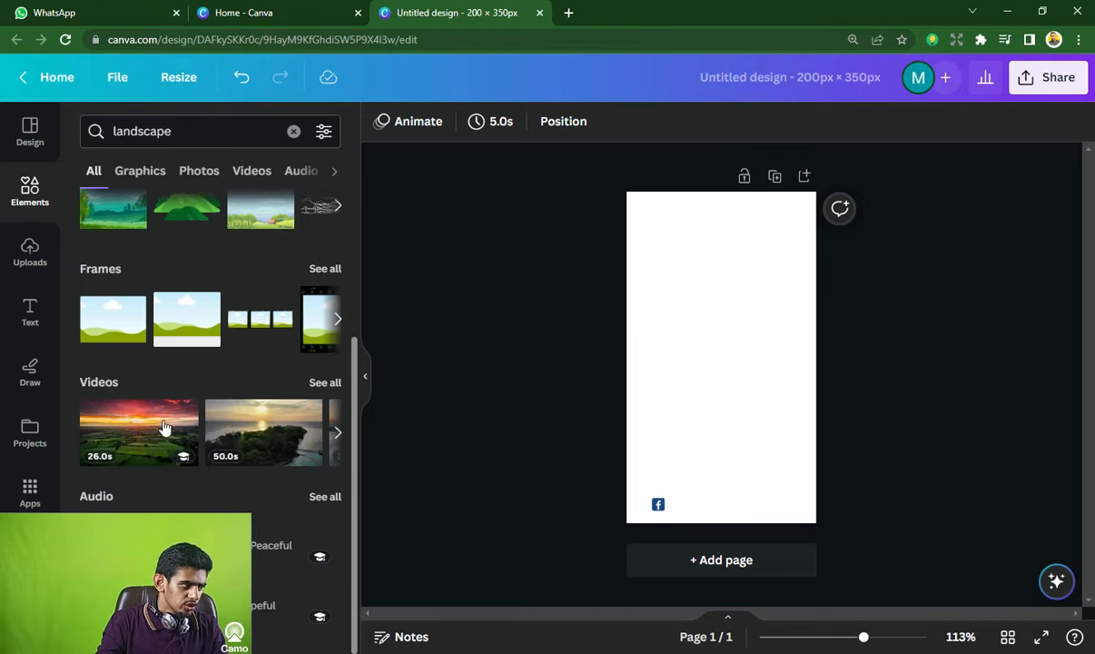
scroll(309, 490, up, 3)
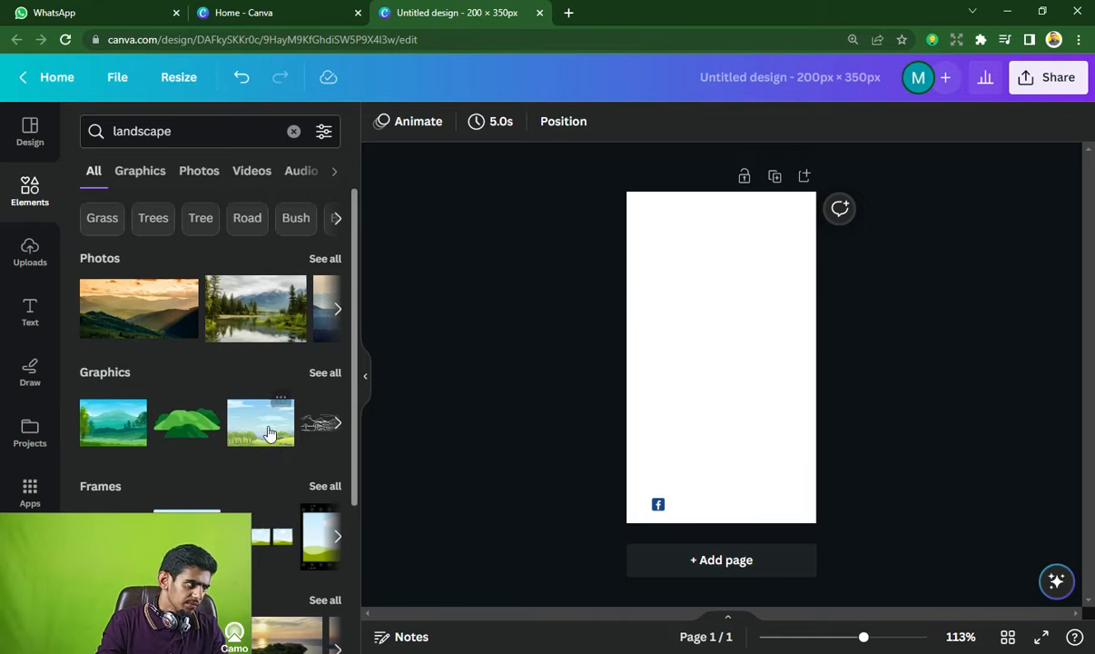
scroll(285, 375, down, 2)
scroll(285, 375, up, 2)
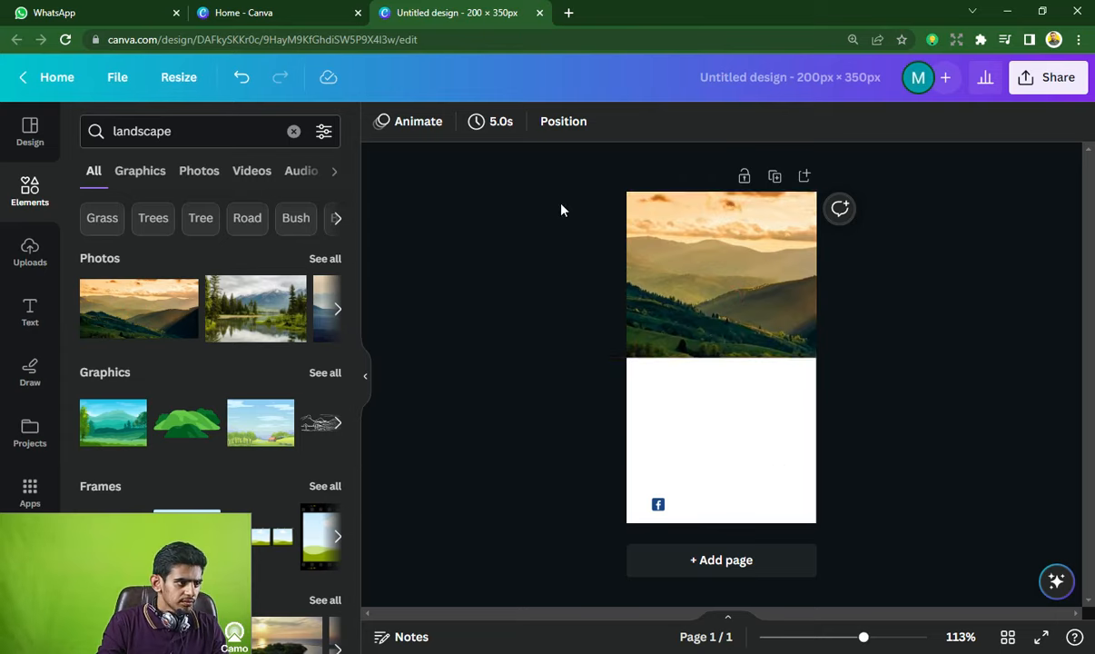
click(732, 291)
click(495, 273)
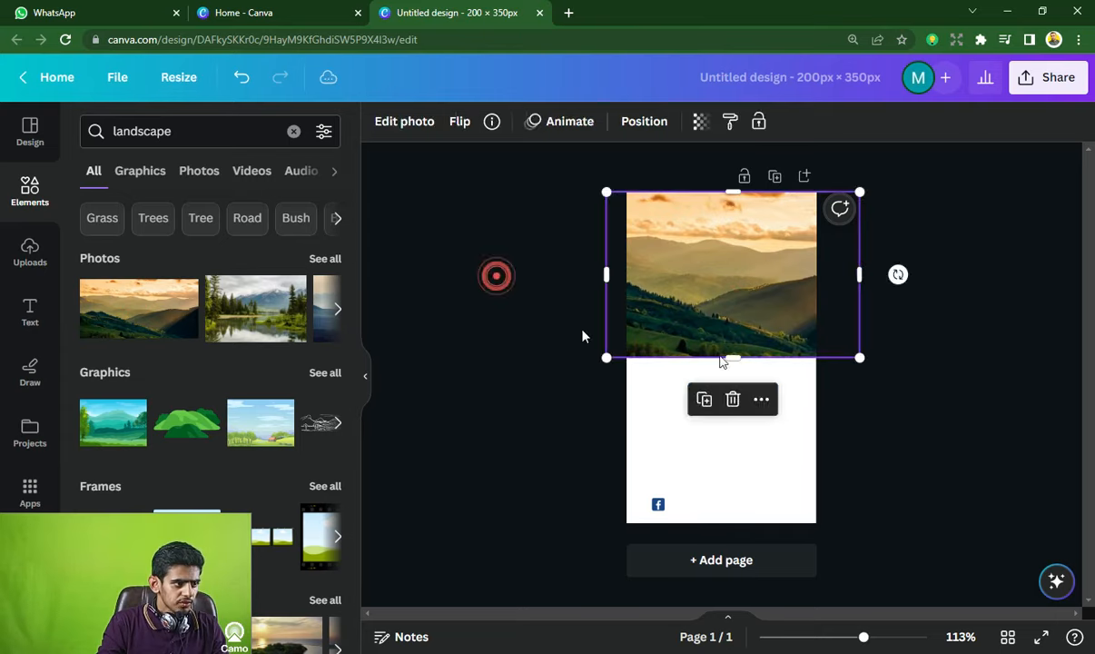
click(491, 292)
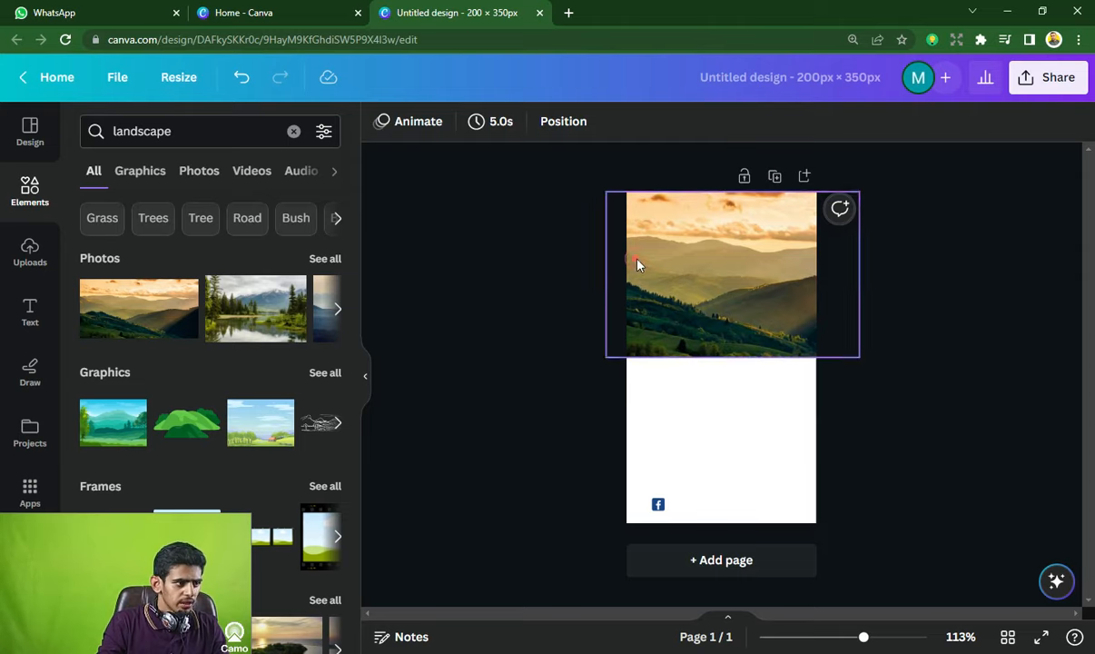
- Move the hills photo down to the middle of the page and delete it
click(749, 224)
drag(733, 234, 756, 304)
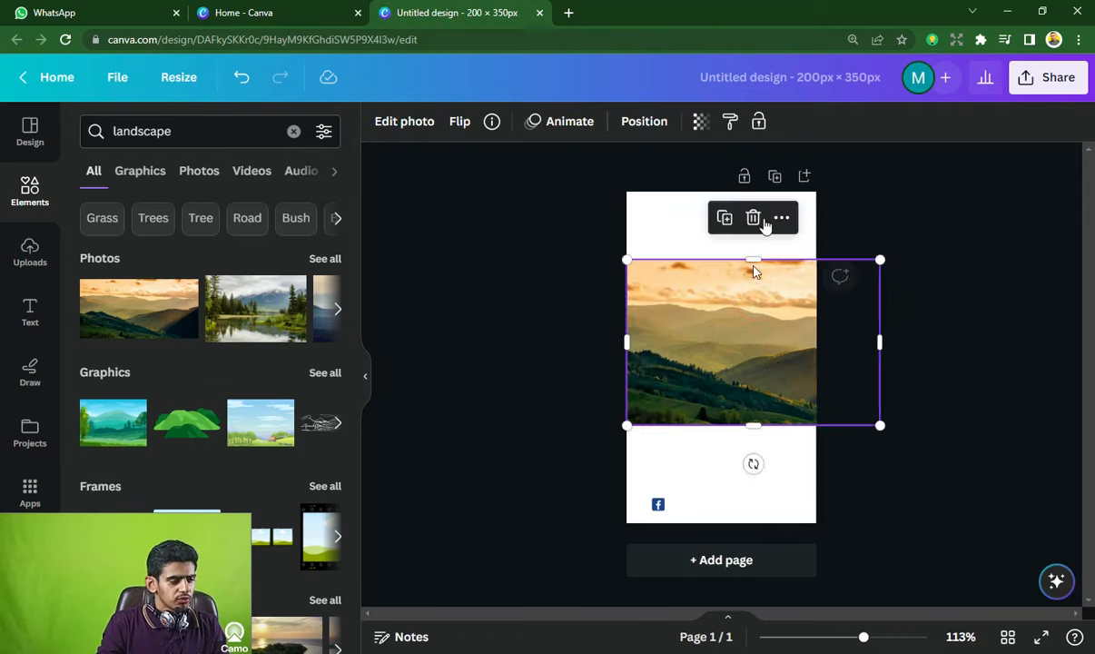
click(757, 219)
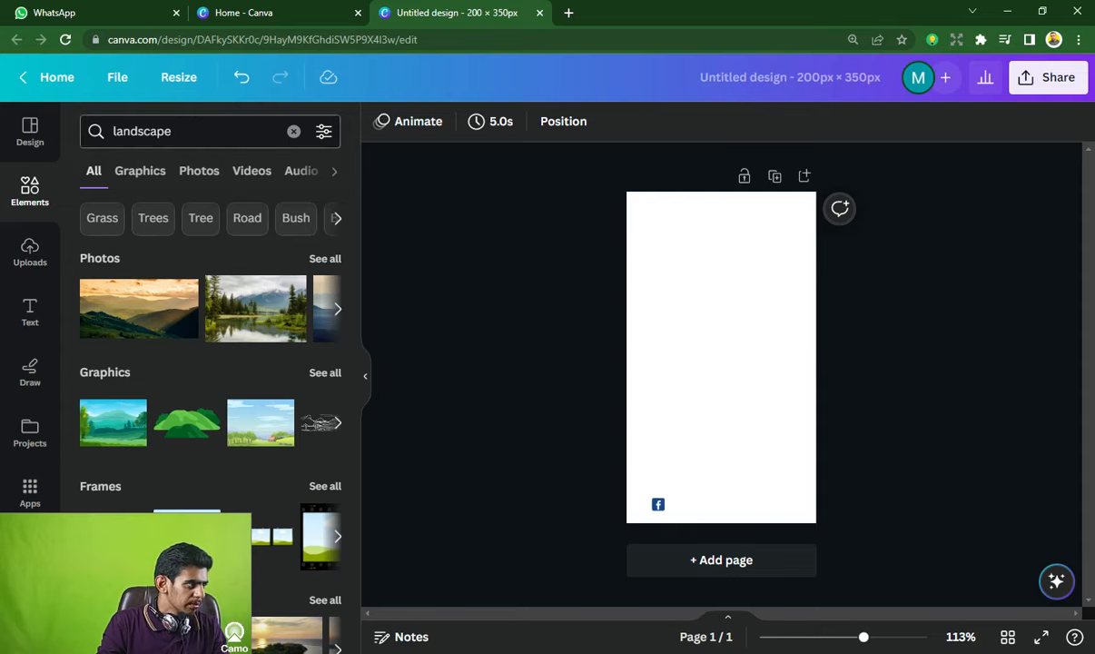
- Search the elements for "man" and add the photo of the man in a navy suit with crossed arms
click(163, 127)
text(man)
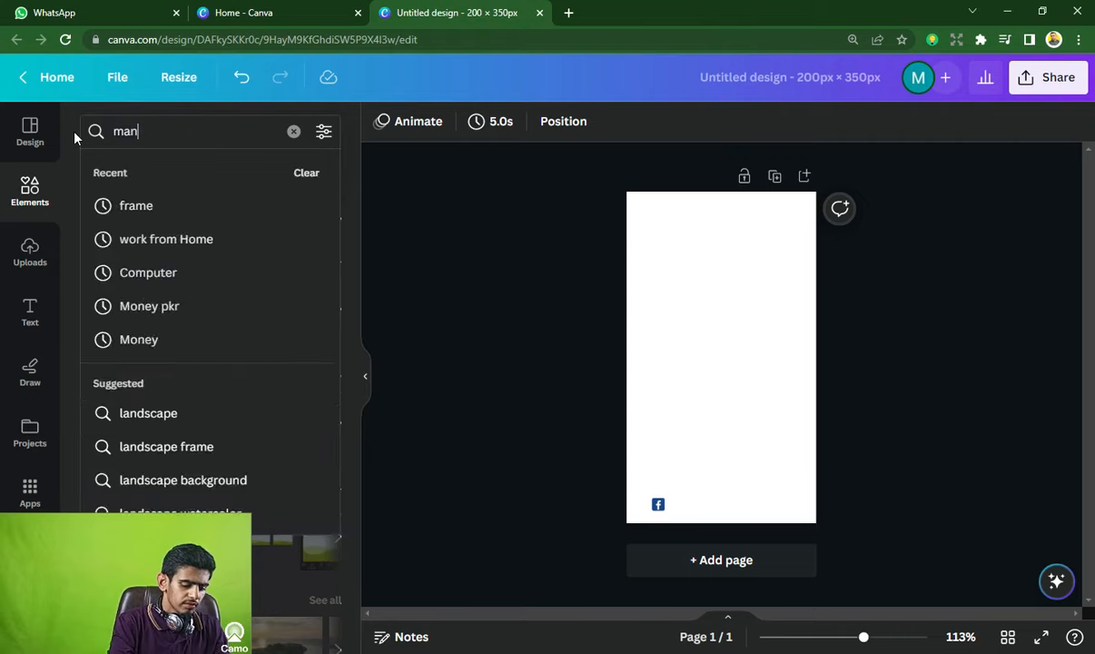
key(Return)
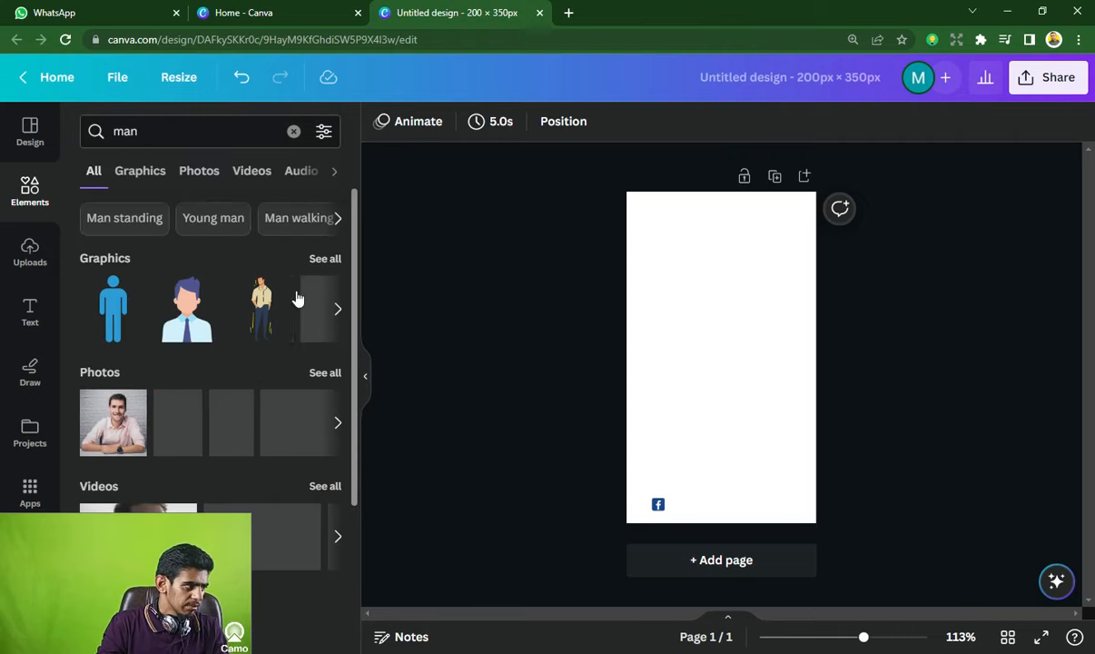
scroll(227, 426, down, 1)
scroll(268, 390, up, 1)
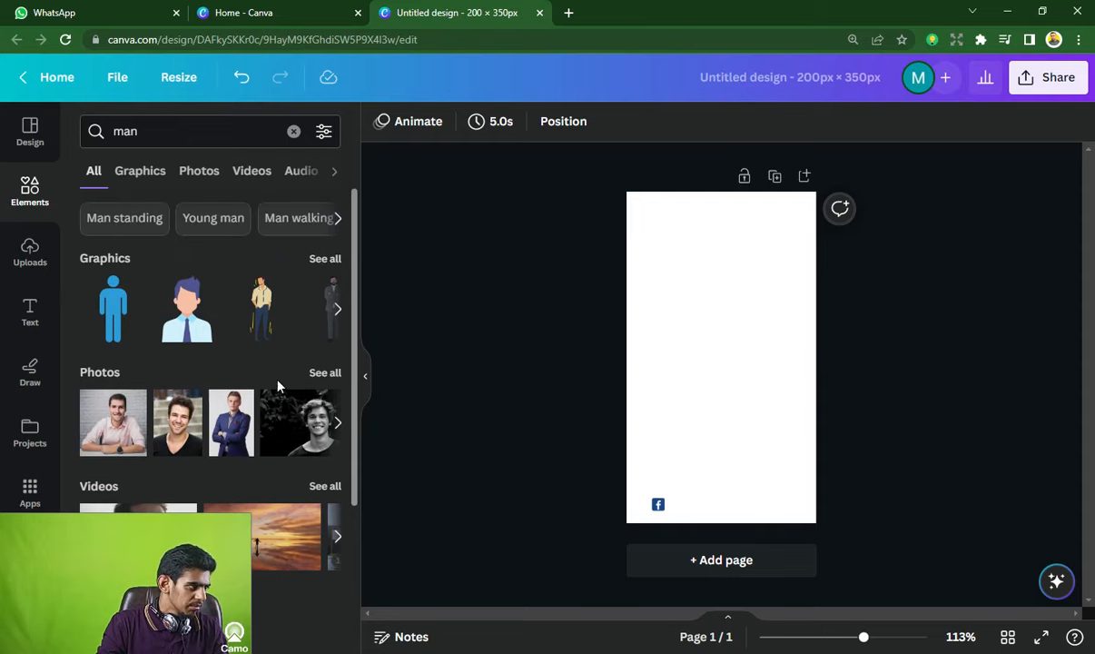
click(230, 424)
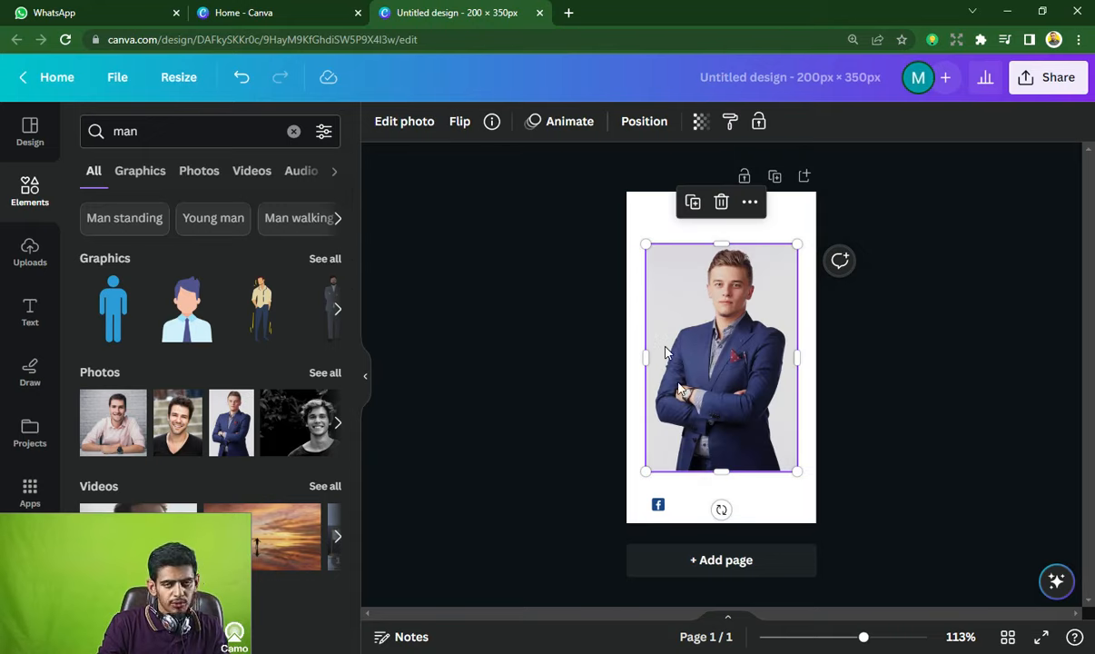
- Move the suited man's photo up near the top edge of the page, keeping it centered horizontally
drag(863, 636, 878, 637)
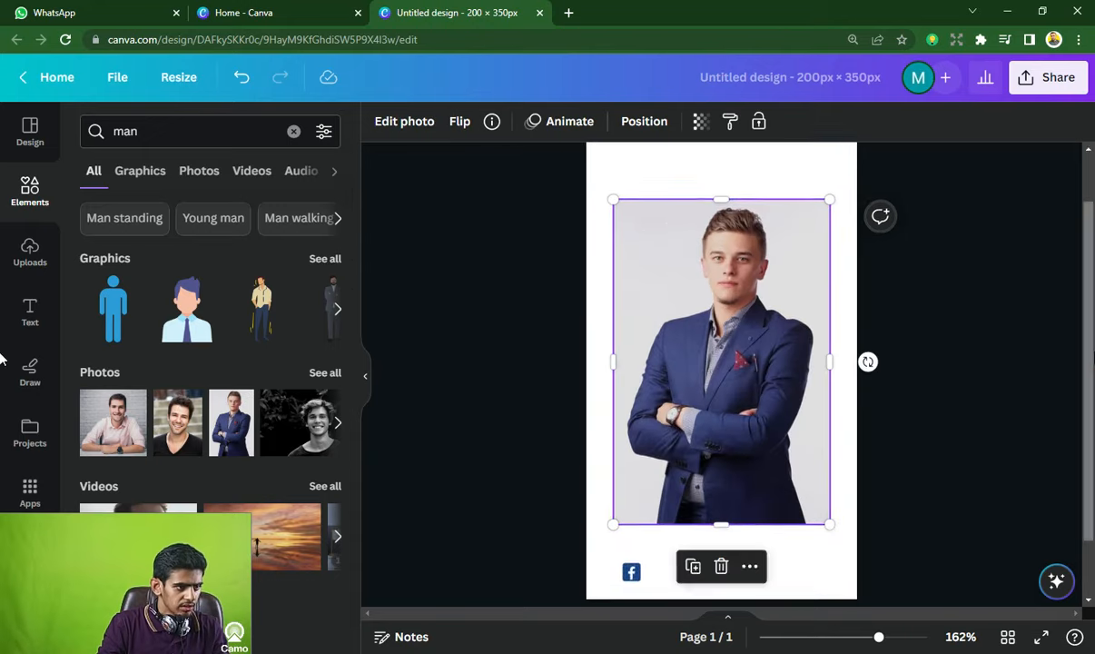
drag(1091, 277, 1091, 232)
drag(734, 386, 735, 345)
click(548, 309)
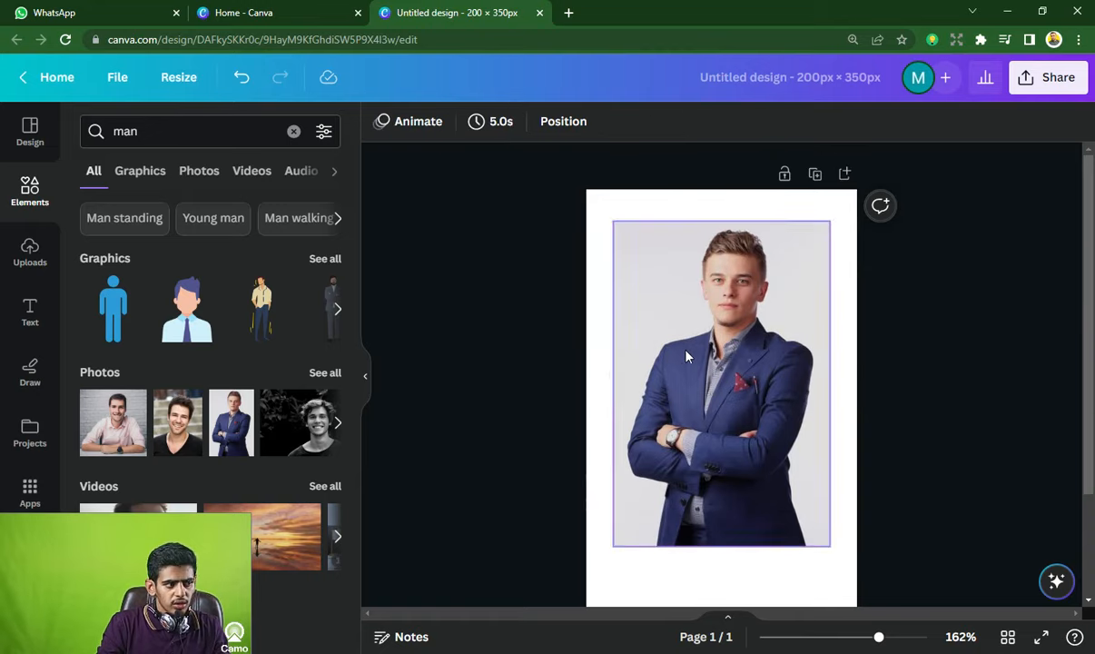
click(650, 301)
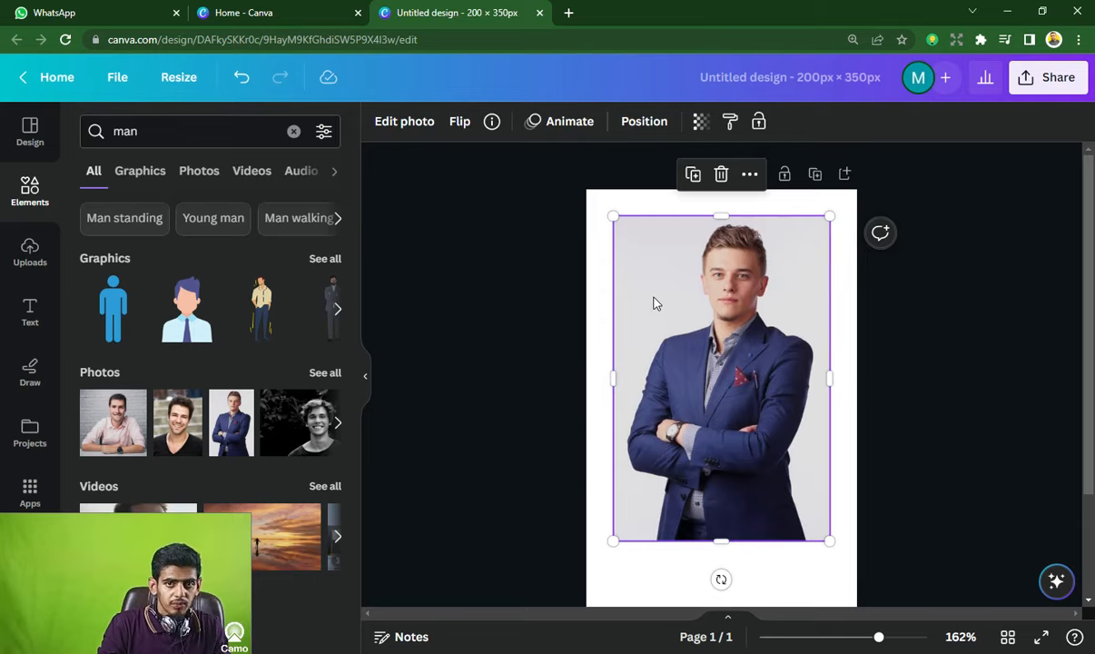
drag(650, 300, 674, 271)
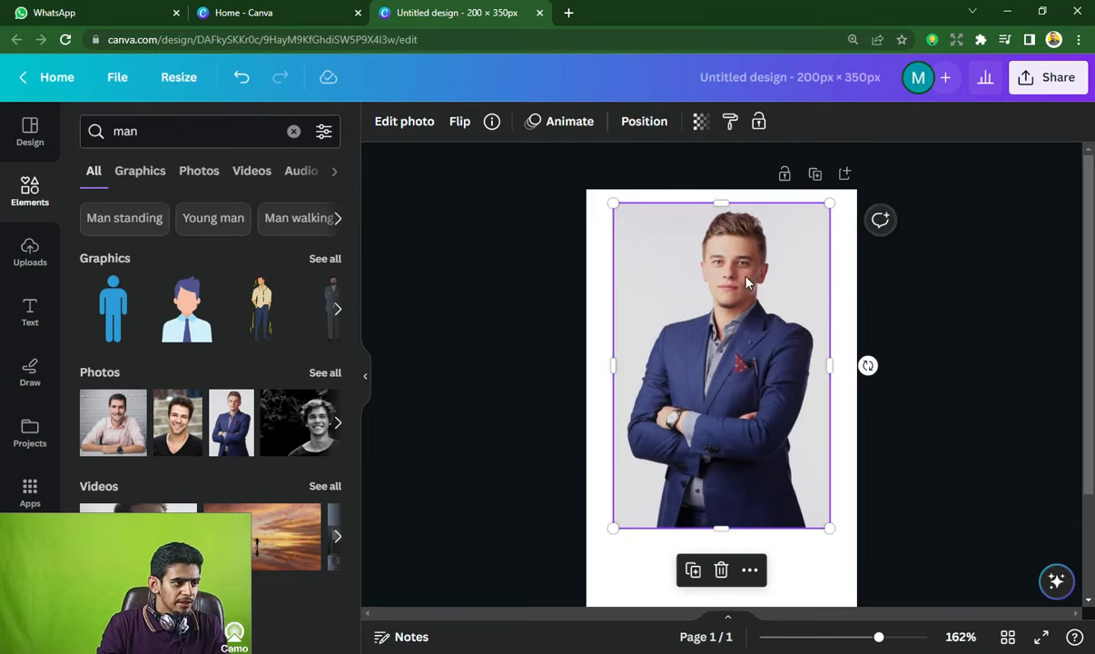
- Remove the suited man's photo background with BG Remover and shift the cutout slightly on the page
click(404, 122)
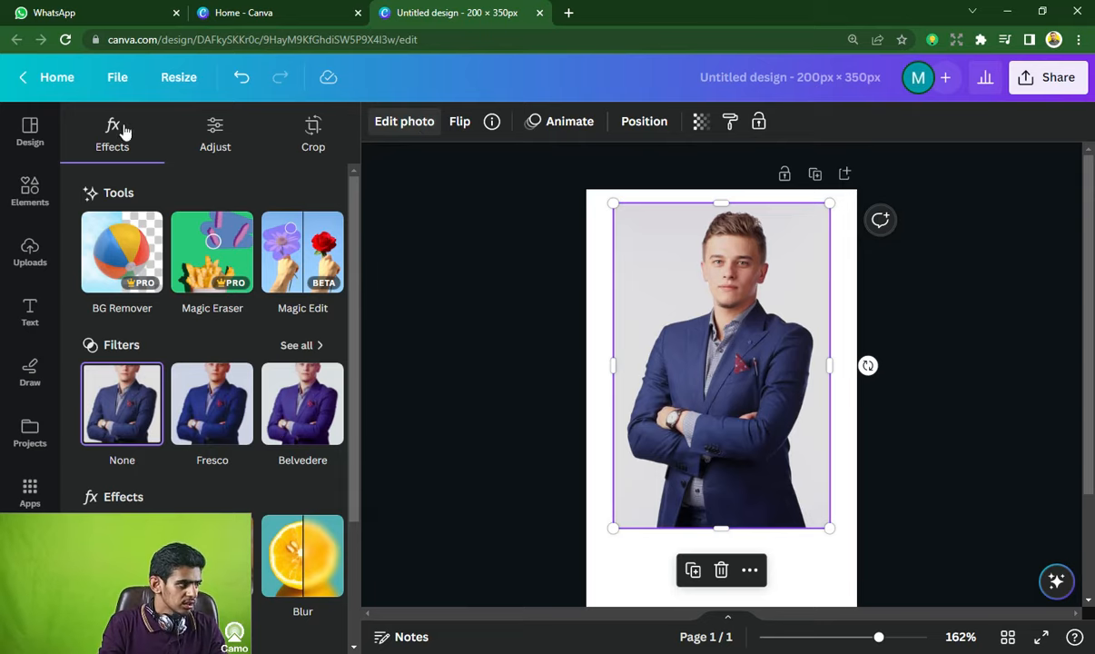
click(137, 254)
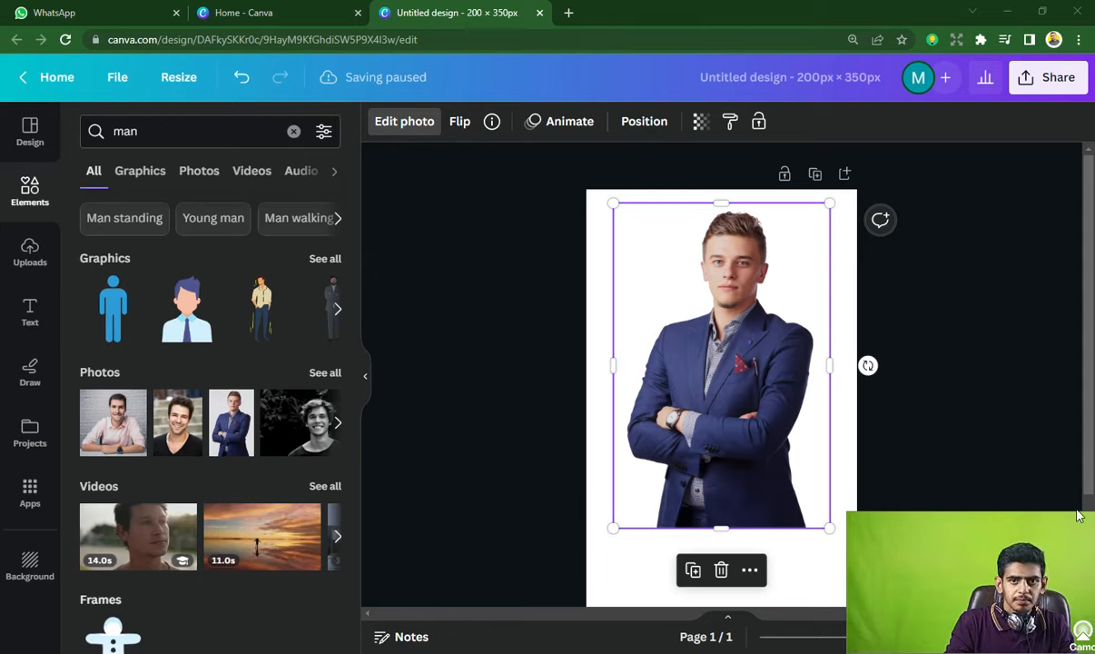
click(748, 363)
drag(738, 337, 737, 356)
click(508, 304)
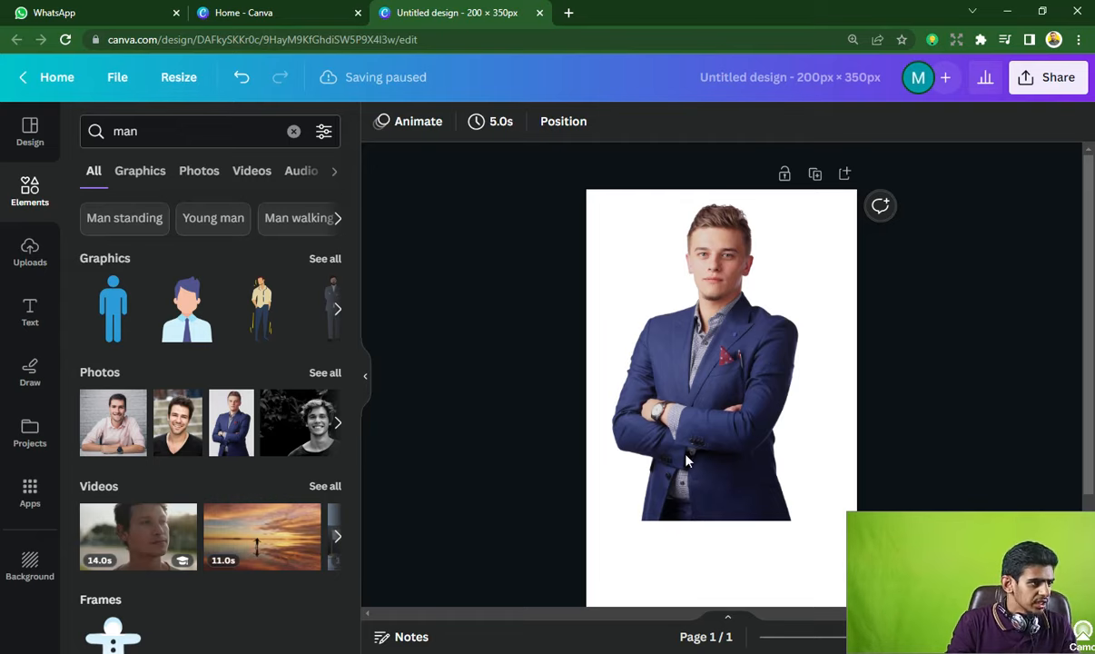
- Reposition the man's cutout so that it is centered horizontally on the page, above the Facebook logo
click(740, 374)
drag(744, 373, 740, 371)
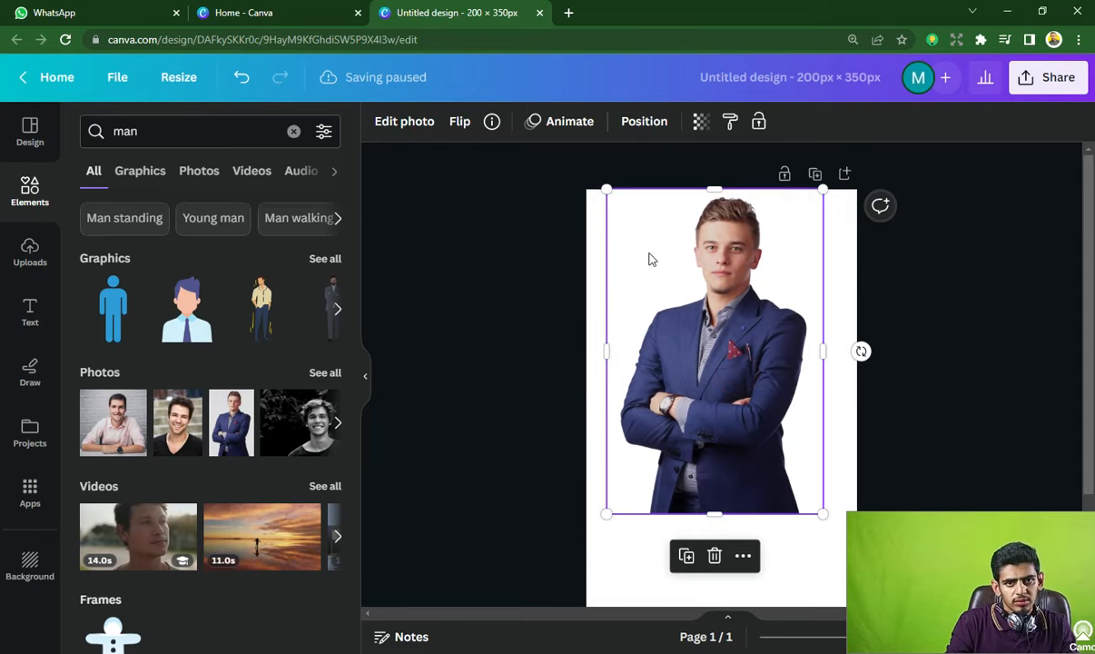
click(577, 251)
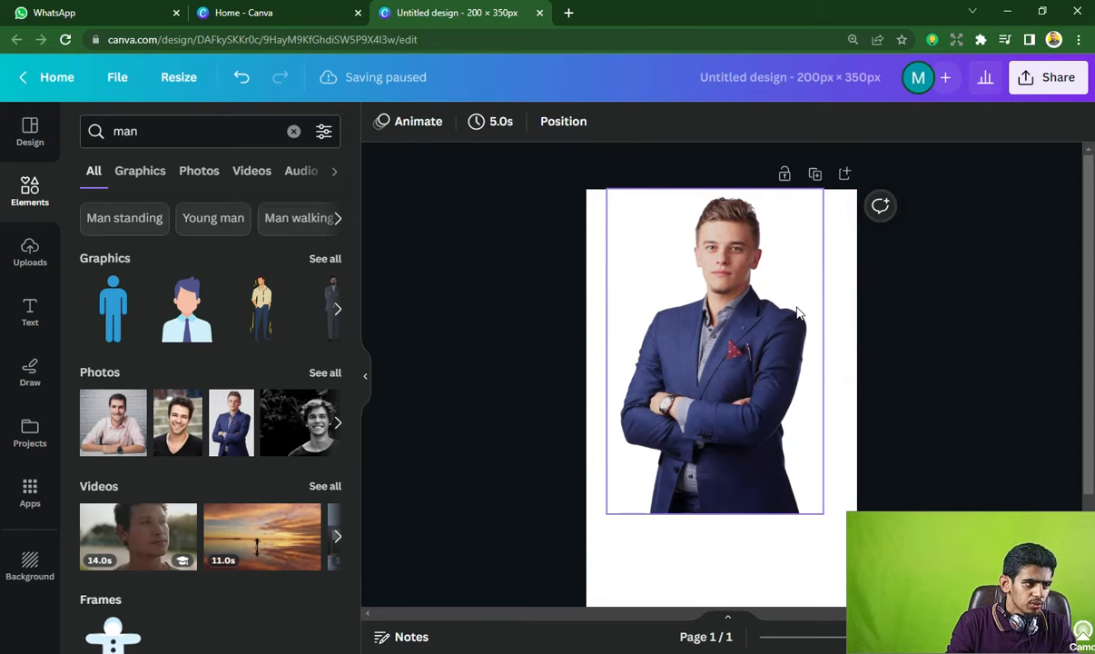
scroll(788, 318, down, 1)
mouse_move(760, 315)
mouse_down()
mouse_move(760, 341)
mouse_move(751, 328)
mouse_up()
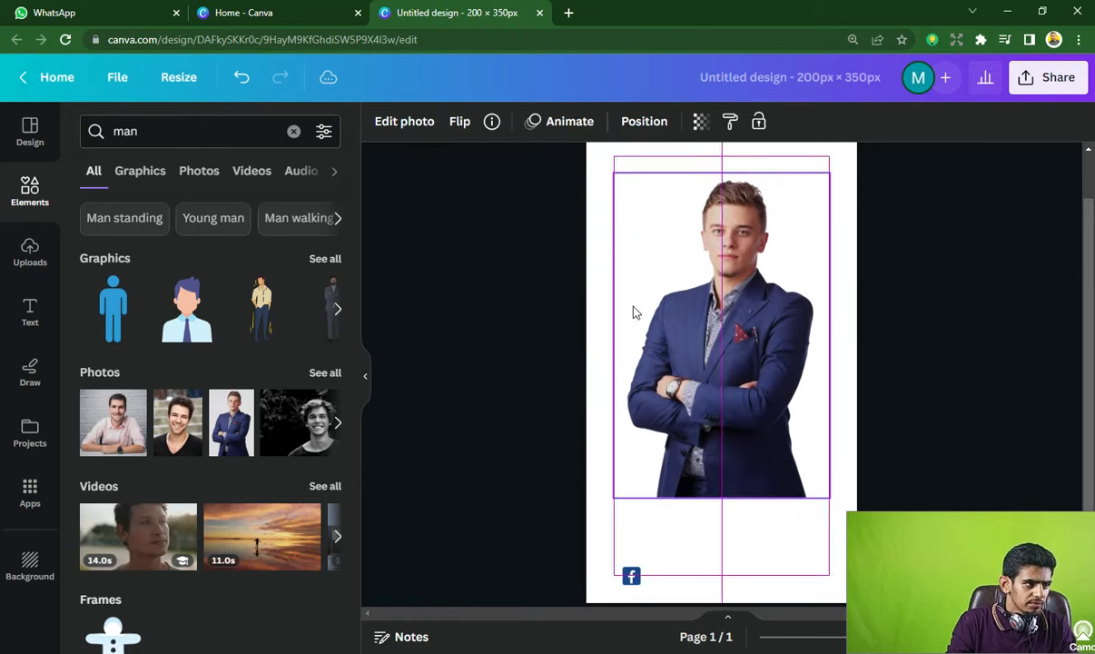
click(545, 286)
scroll(862, 272, up, 1)
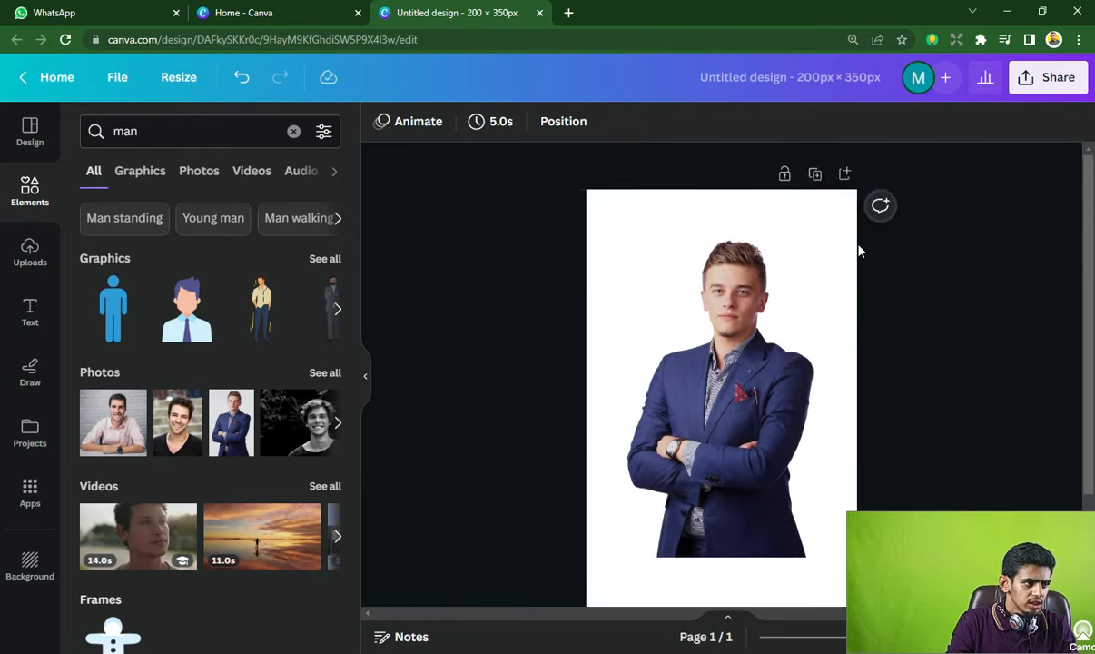
- Give the page background a custom solid color in a very dark, nearly black maroon
click(841, 205)
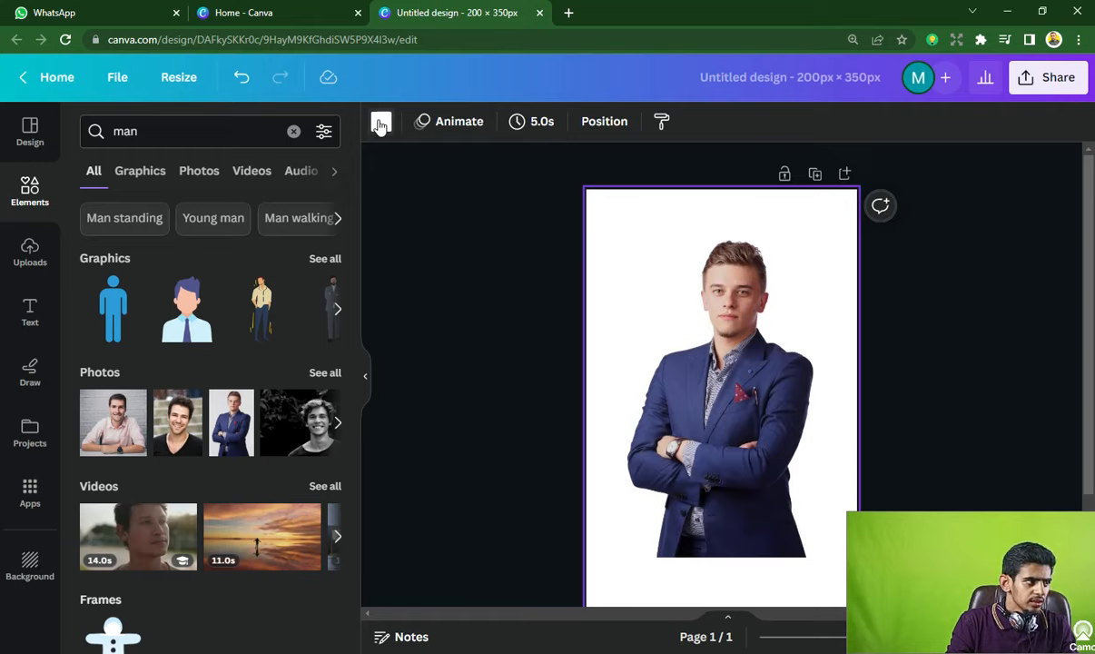
click(381, 123)
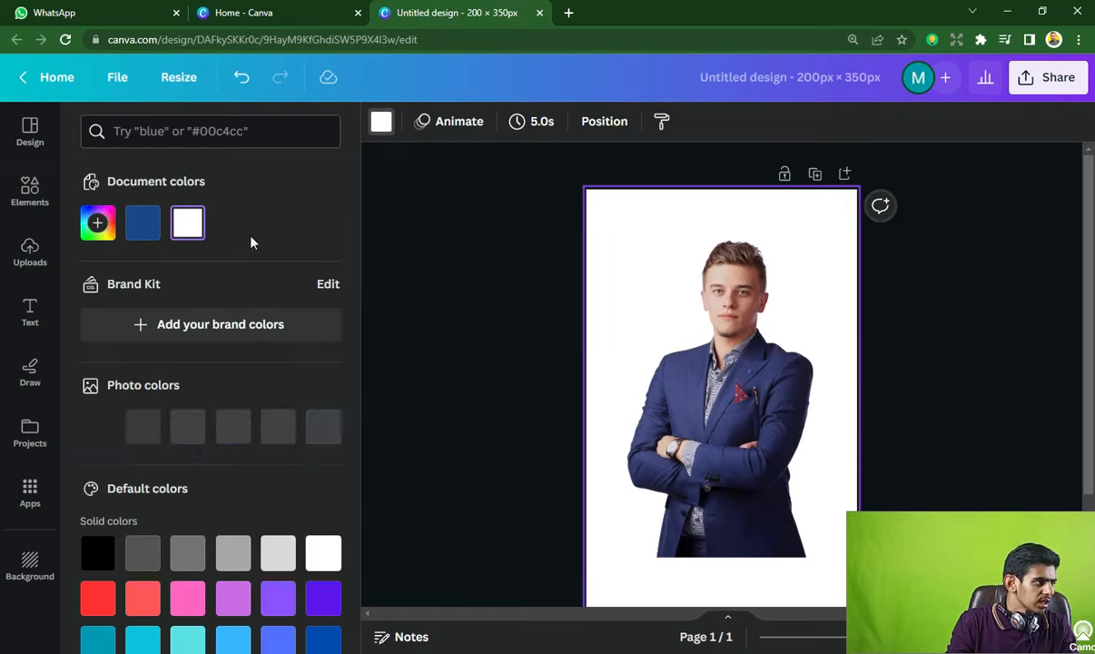
scroll(178, 325, down, 3)
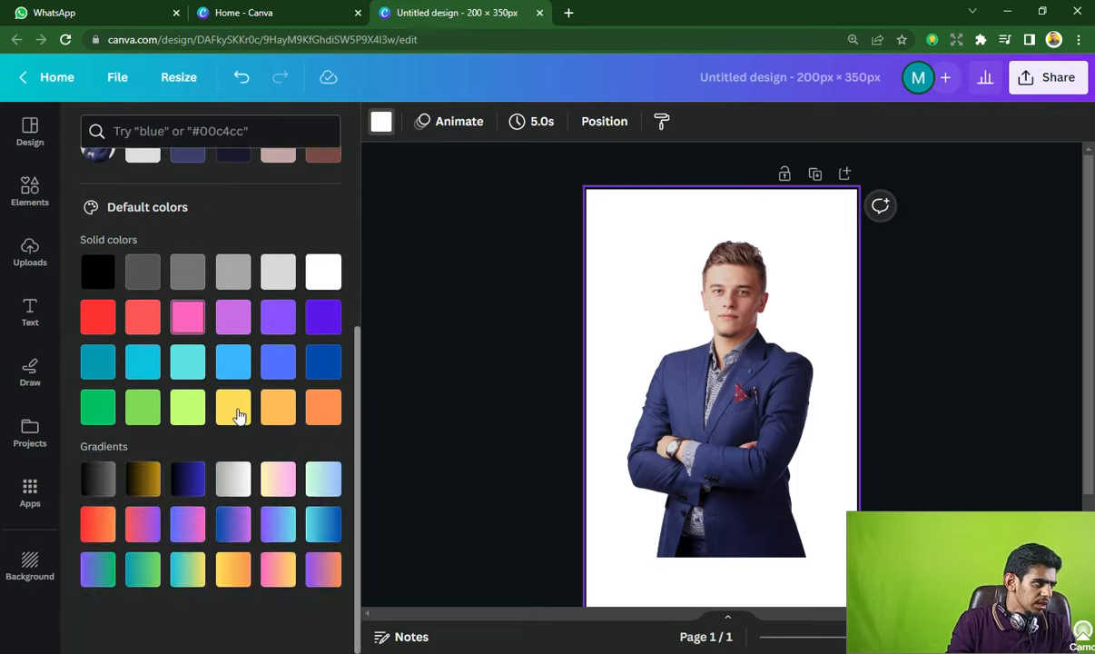
scroll(188, 365, up, 3)
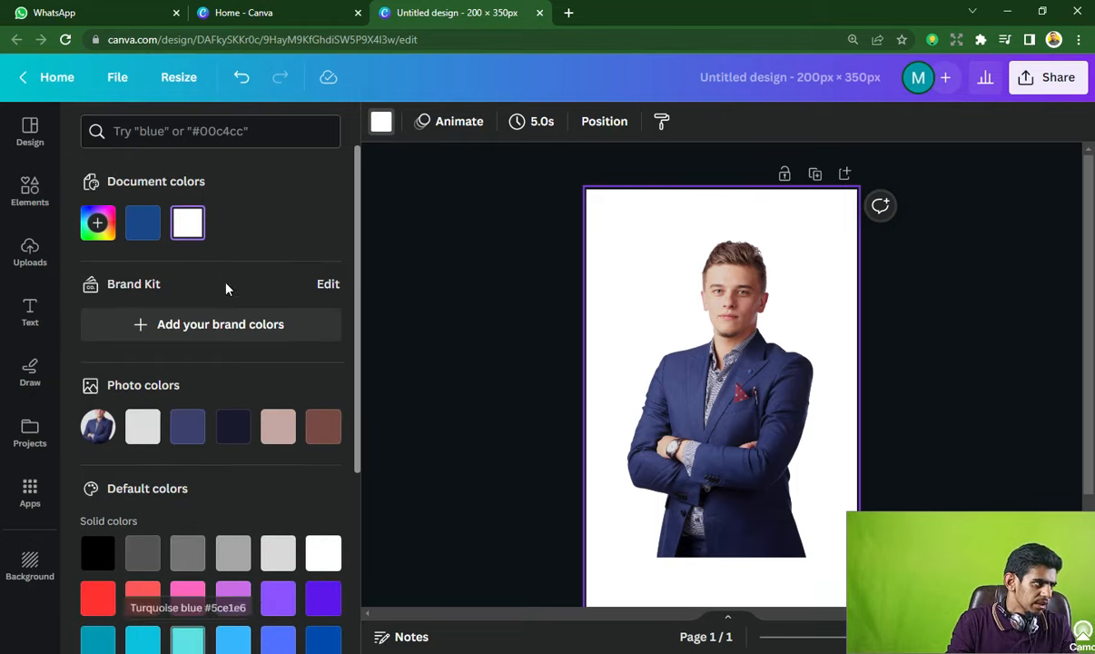
click(100, 225)
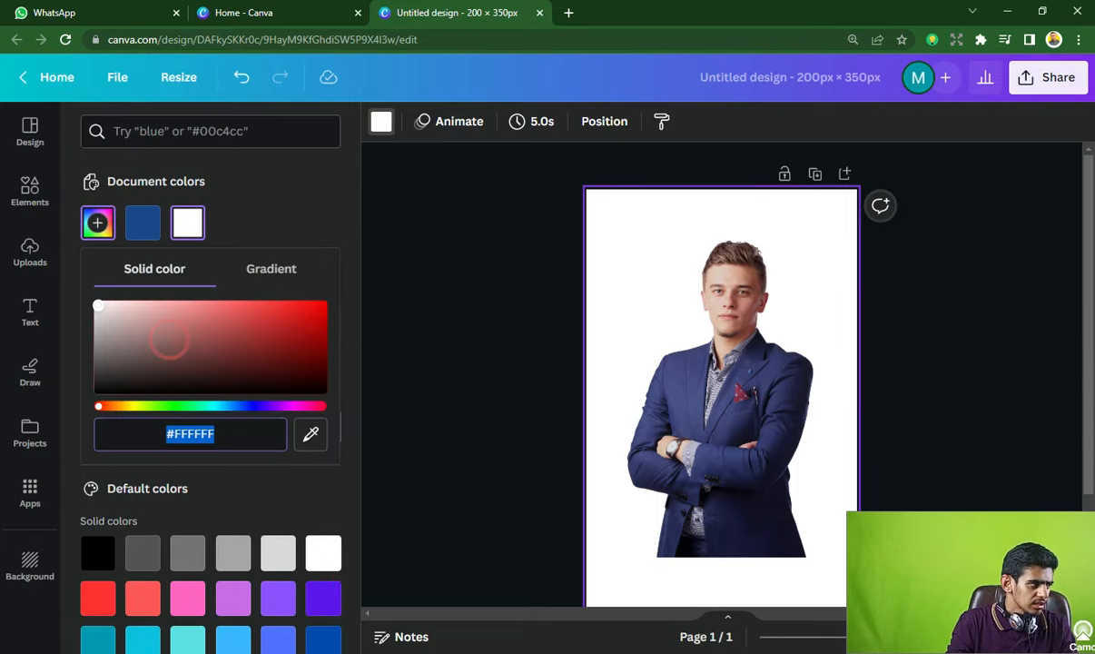
drag(169, 340, 468, 284)
click(468, 285)
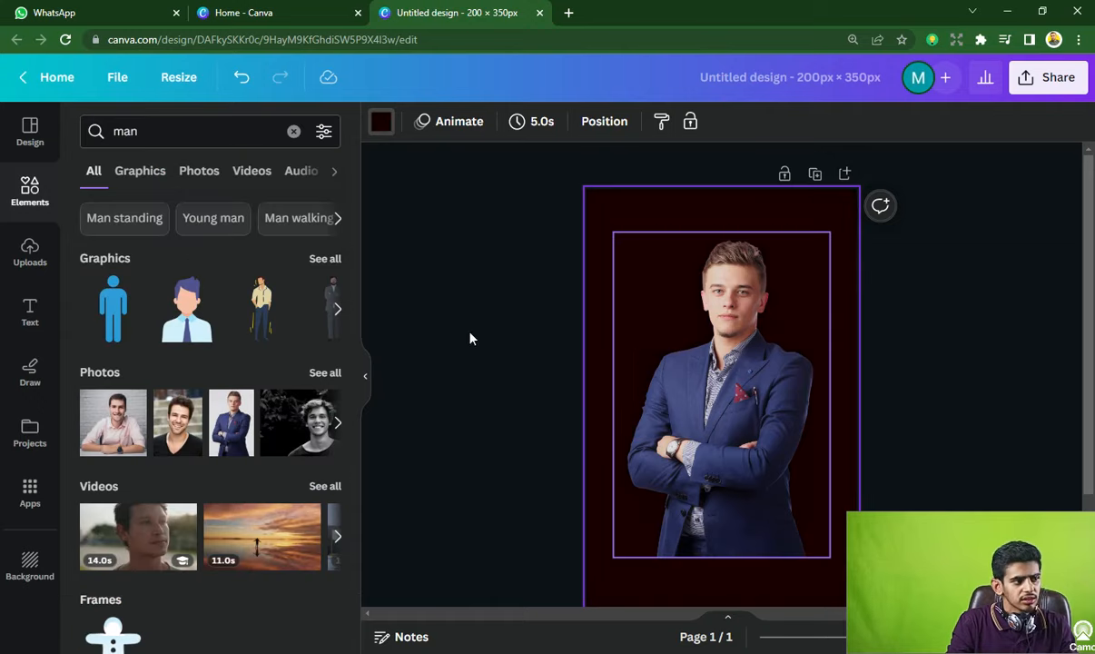
- Try the Glow shadow effect on the suited man's cutout
click(740, 348)
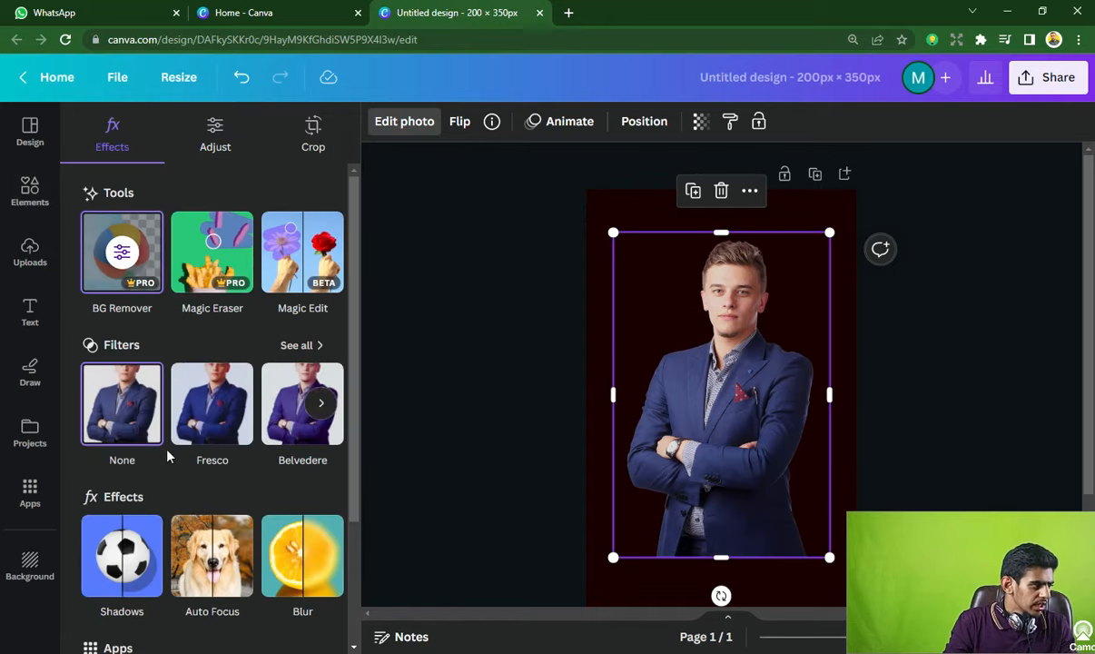
scroll(162, 436, down, 2)
scroll(209, 465, down, 1)
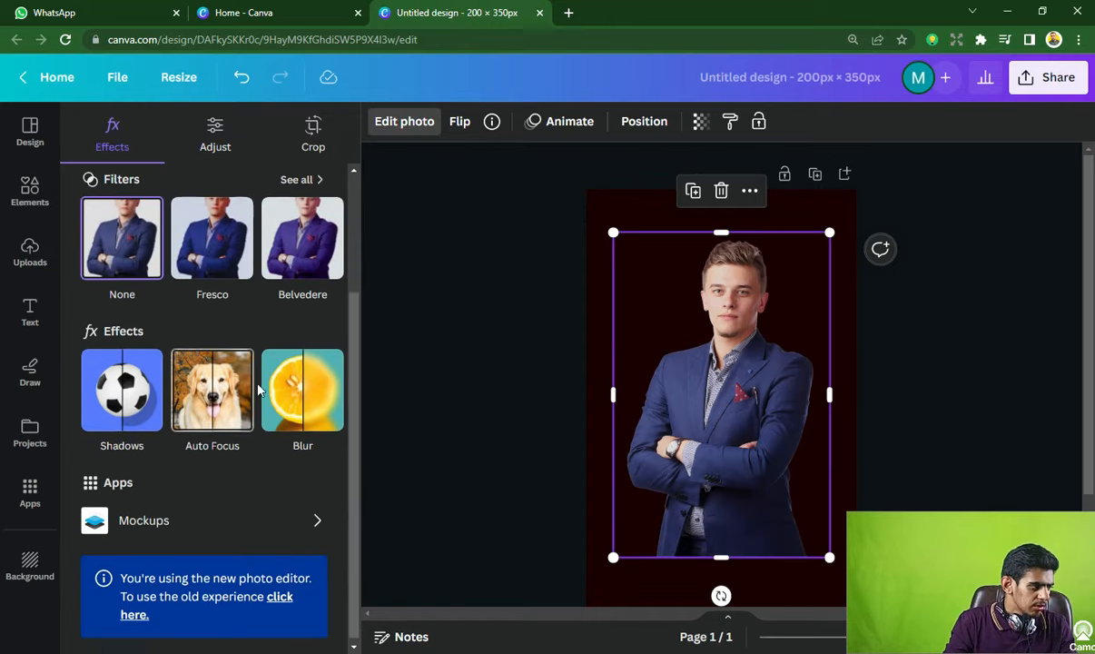
click(116, 389)
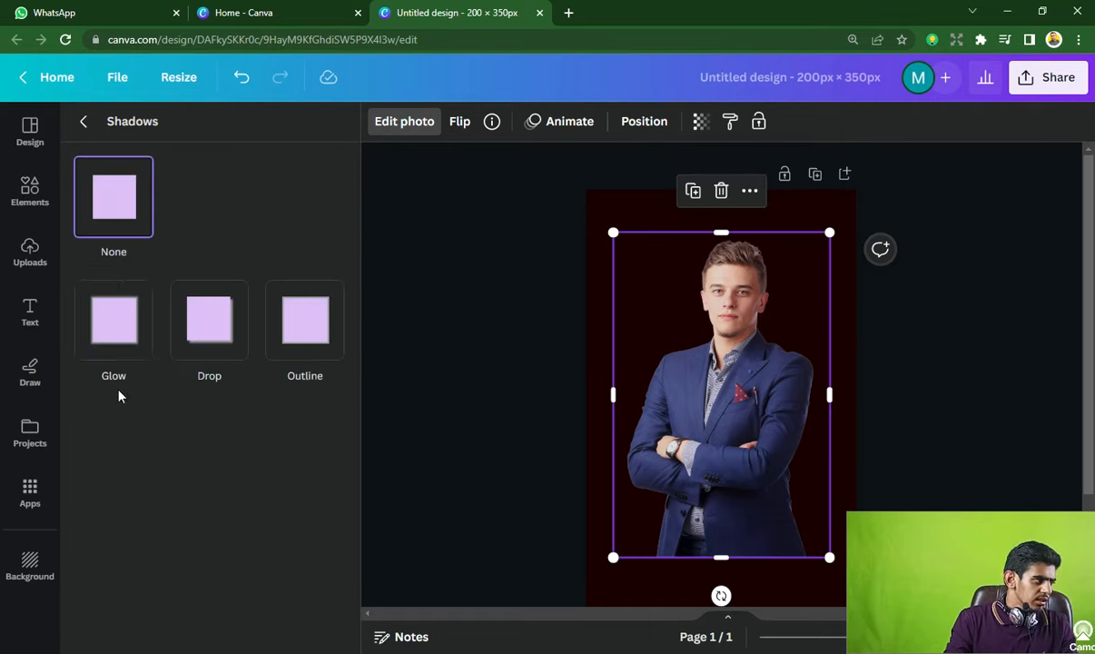
click(118, 318)
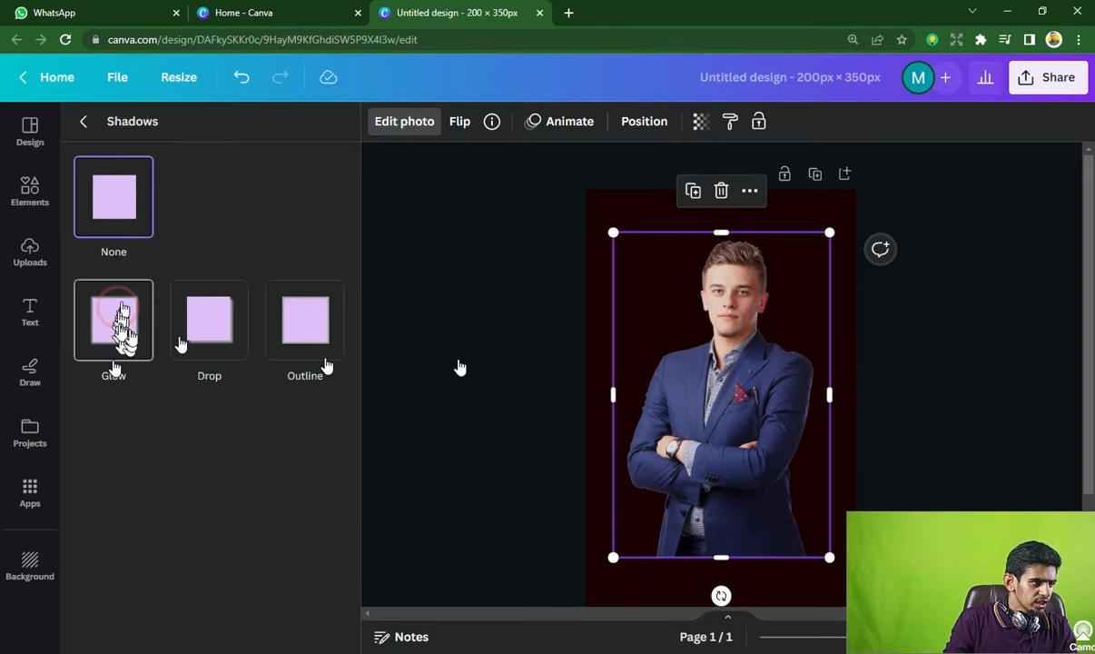
- Clear the page by deleting the suited man's photo and the Facebook logo
key(Delete)
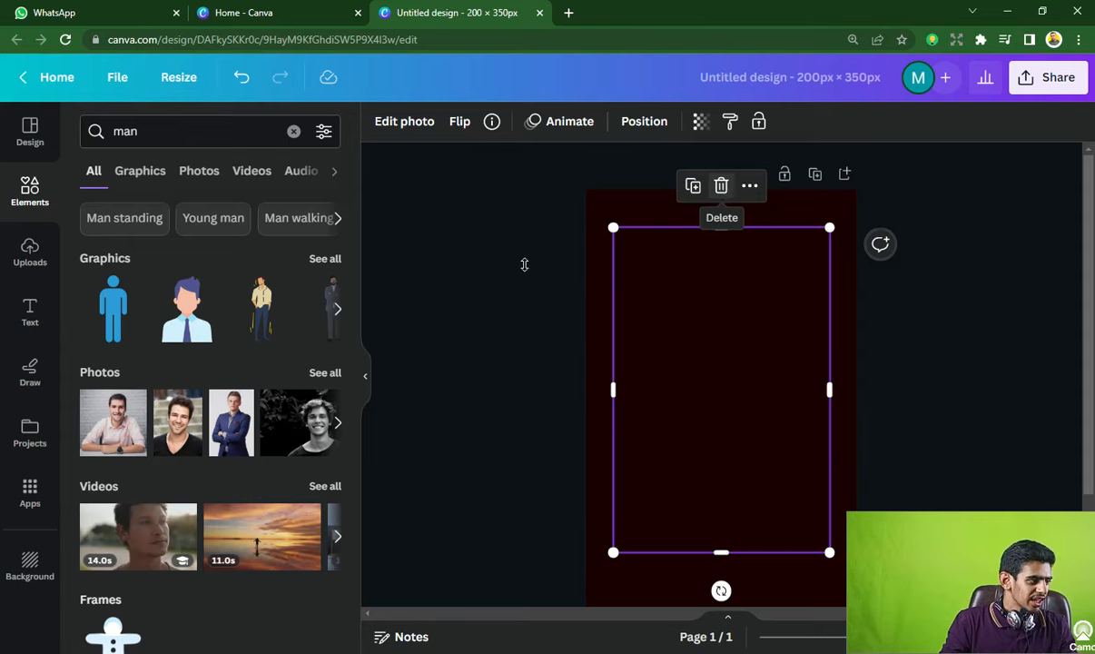
click(719, 186)
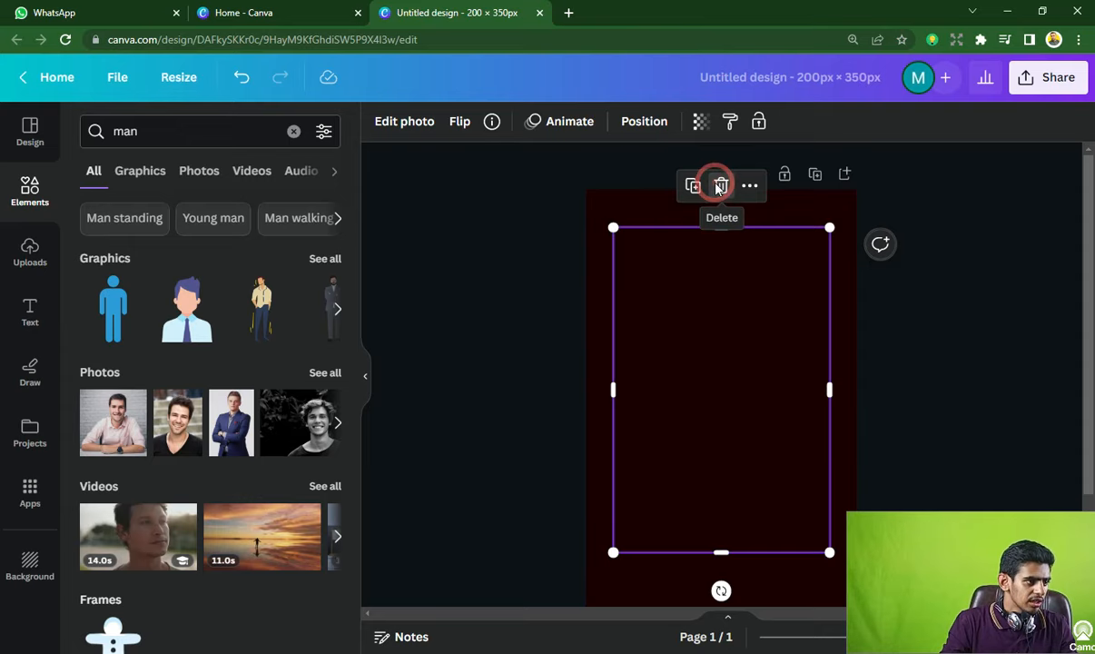
click(222, 411)
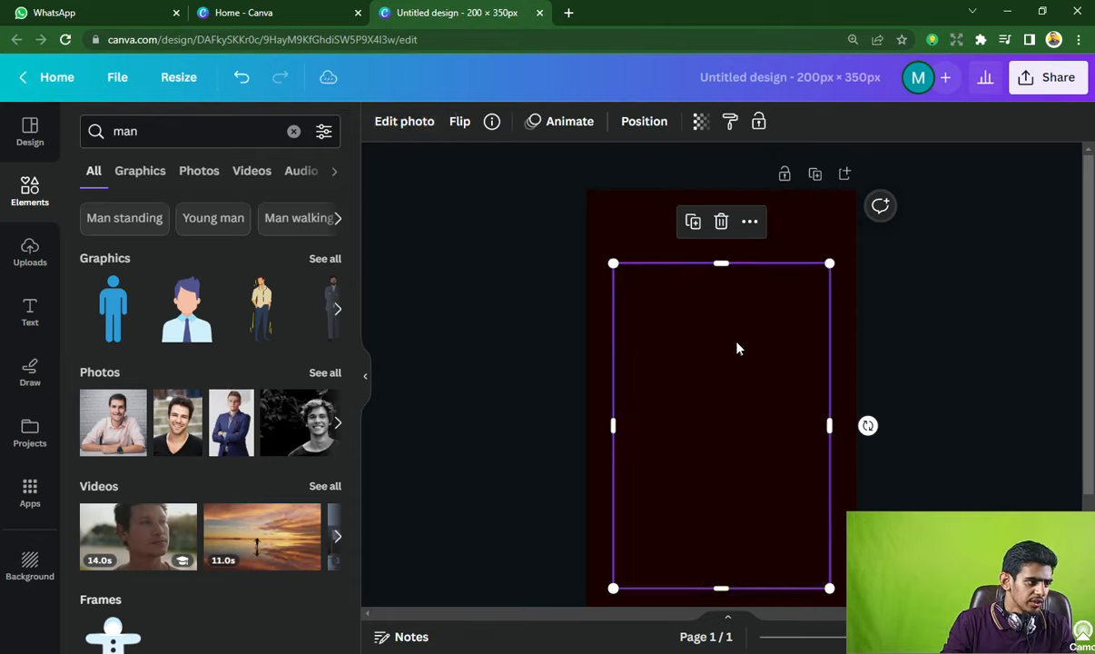
click(407, 121)
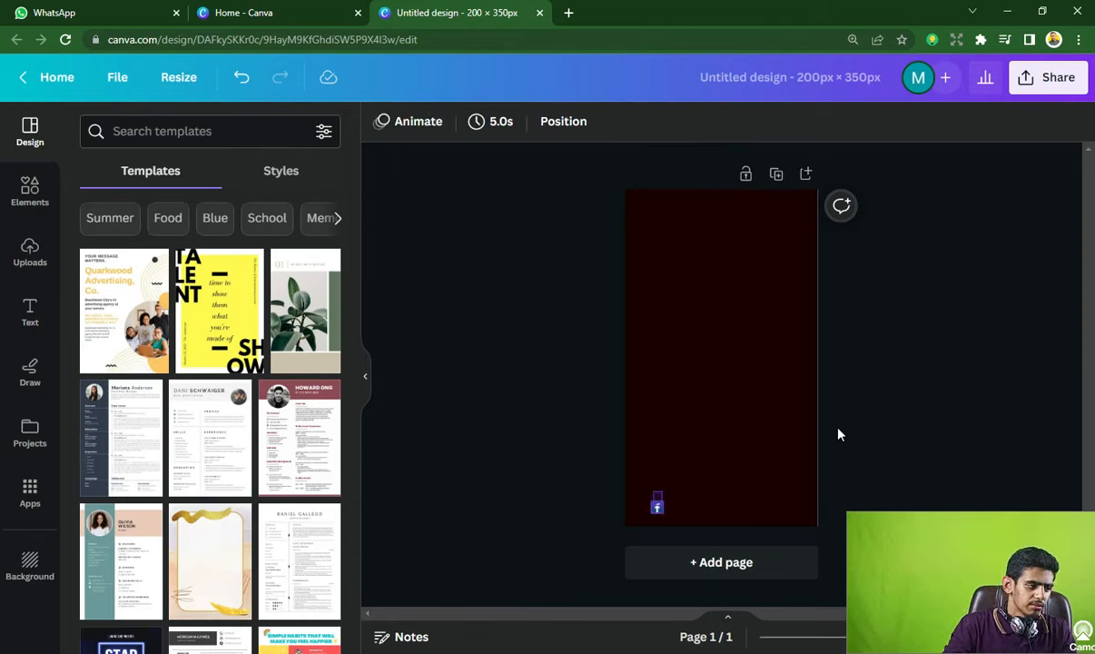
key(ctrl+v)
key(Delete)
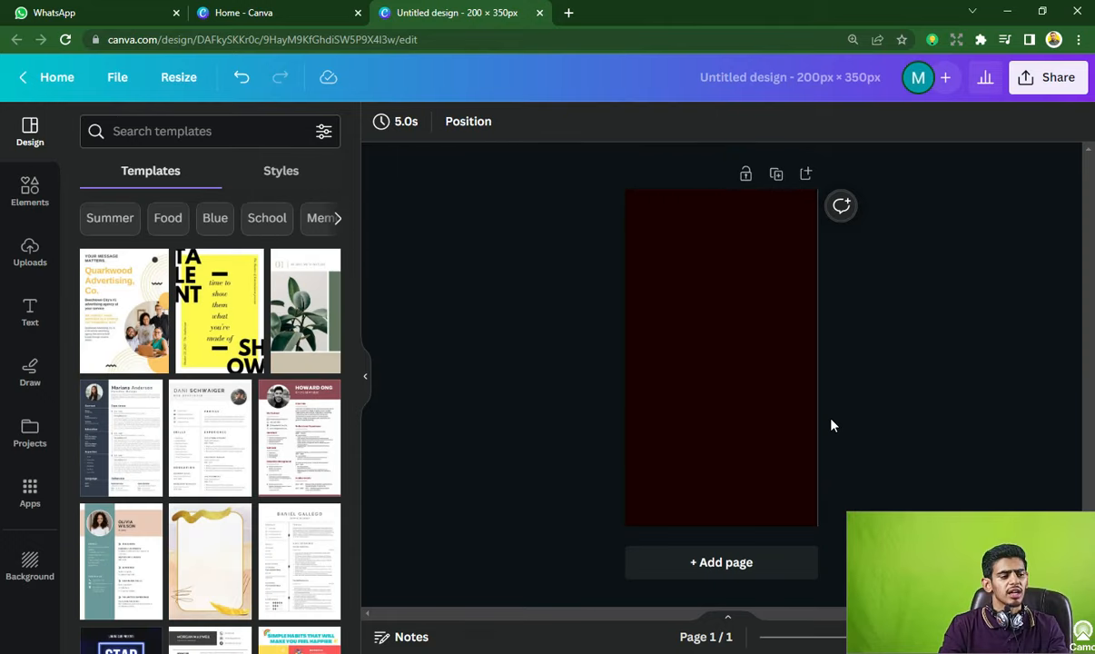
- Look through the default text styles, recently used text and font combinations available for the page
click(25, 316)
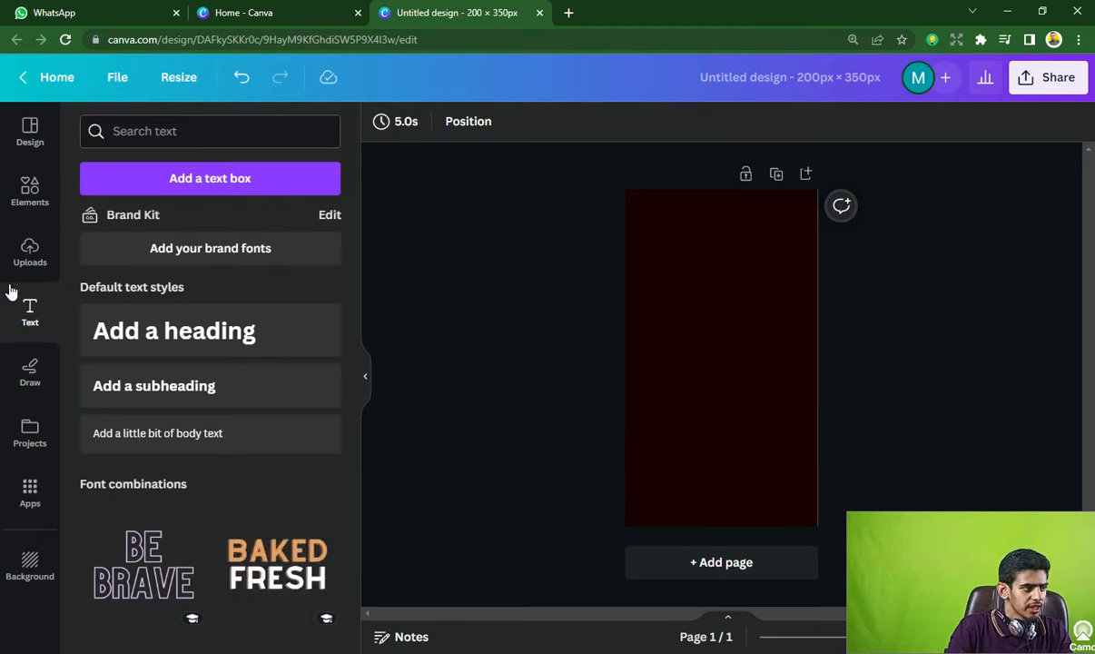
scroll(218, 418, down, 2)
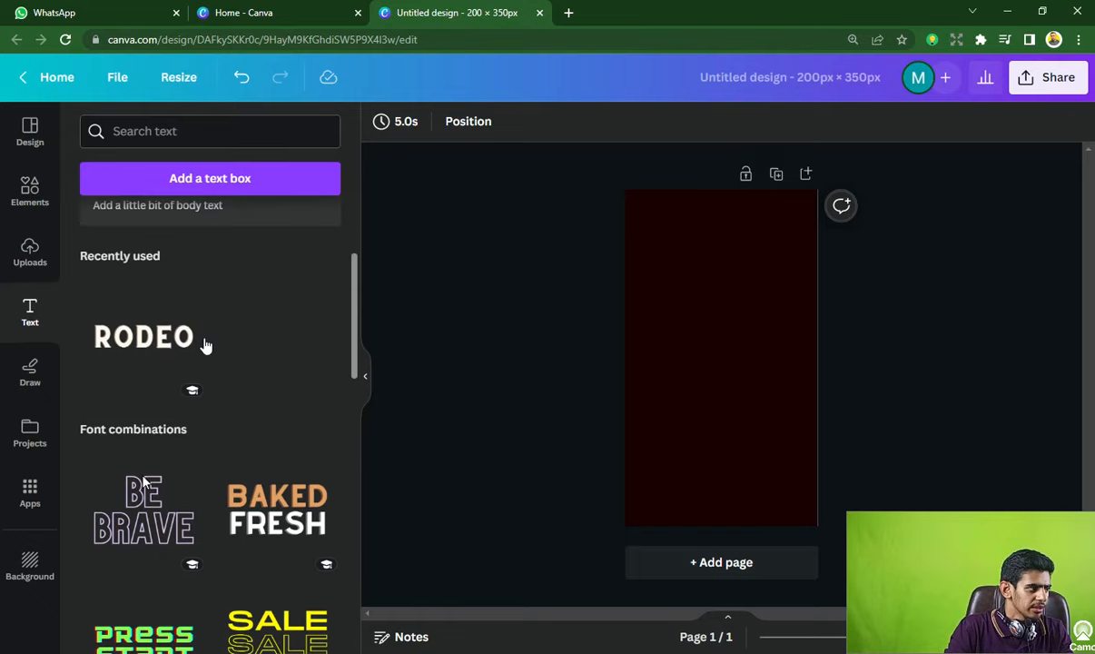
scroll(227, 436, down, 2)
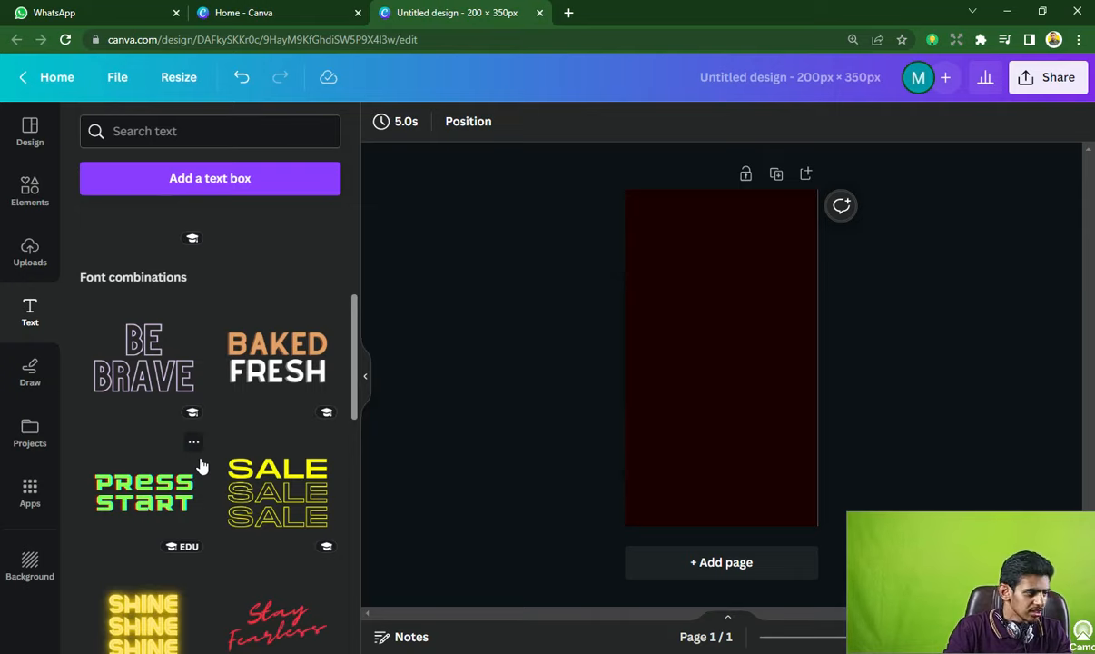
scroll(193, 458, up, 1)
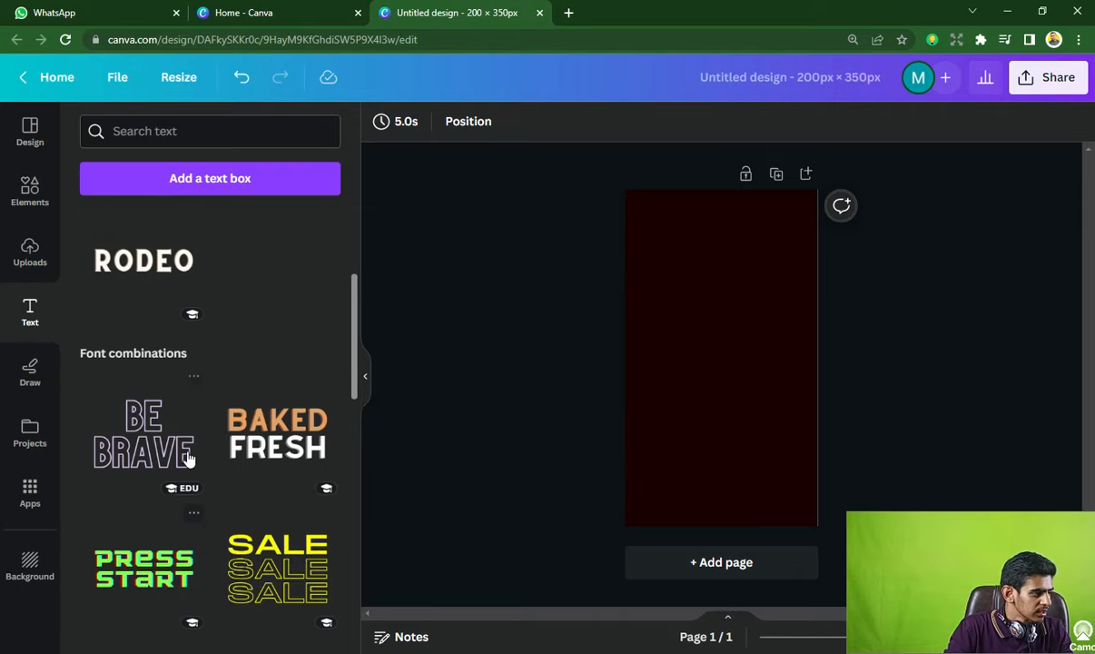
scroll(191, 454, down, 4)
scroll(181, 430, up, 3)
scroll(182, 431, up, 5)
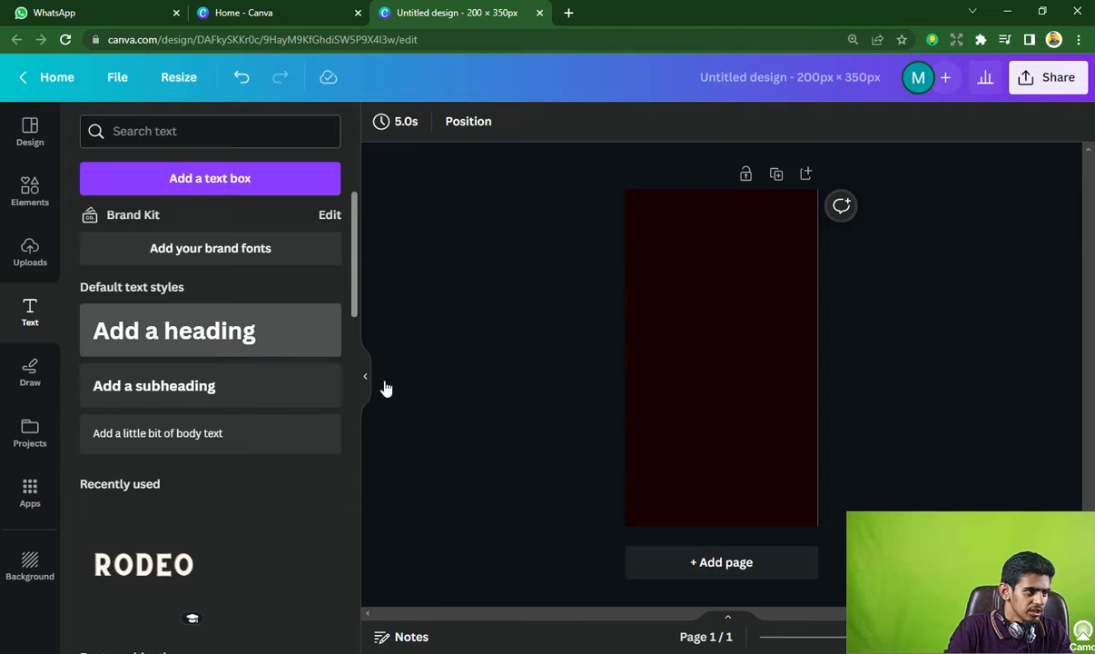
- Add a heading to the page that reads "It's Amazing"
click(230, 336)
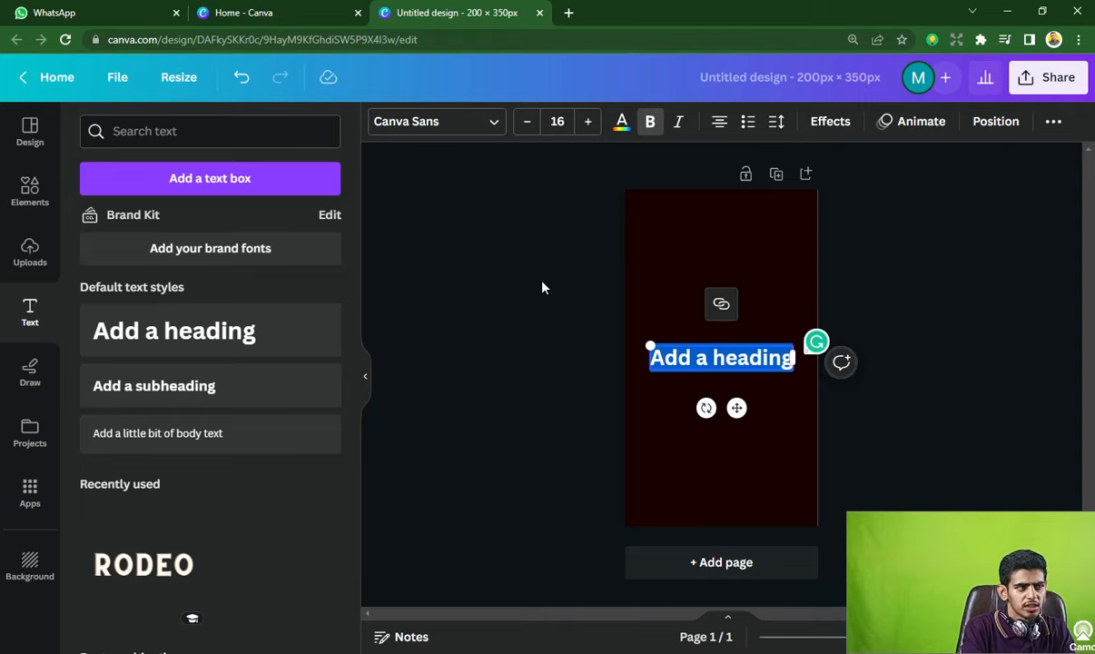
key(BackSpace)
text(It)
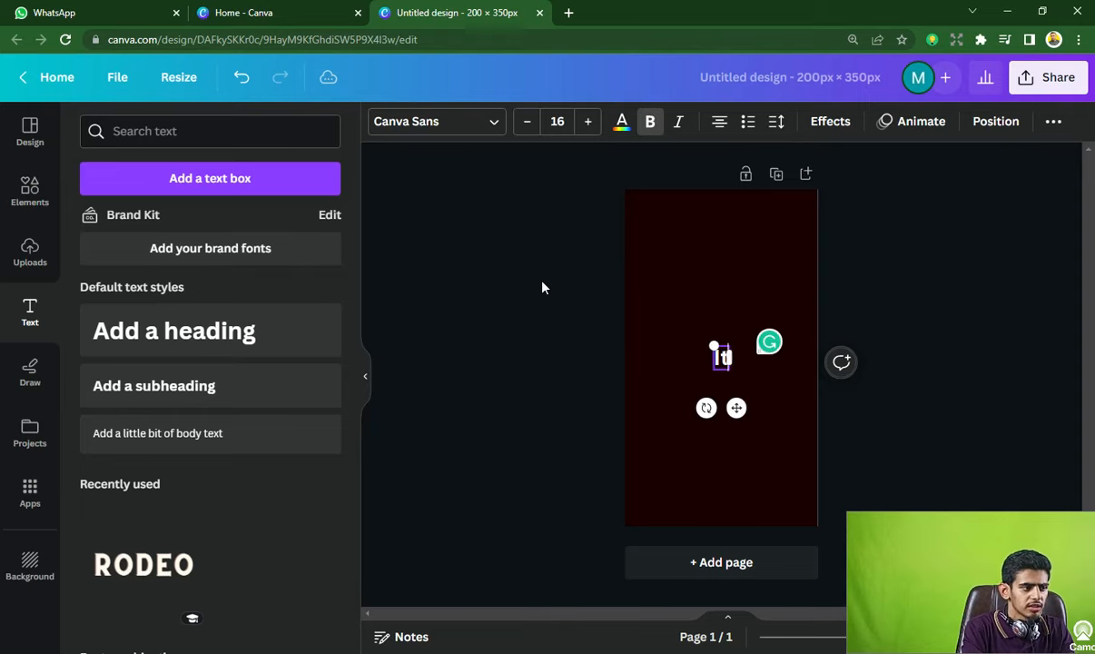
text('s AMa)
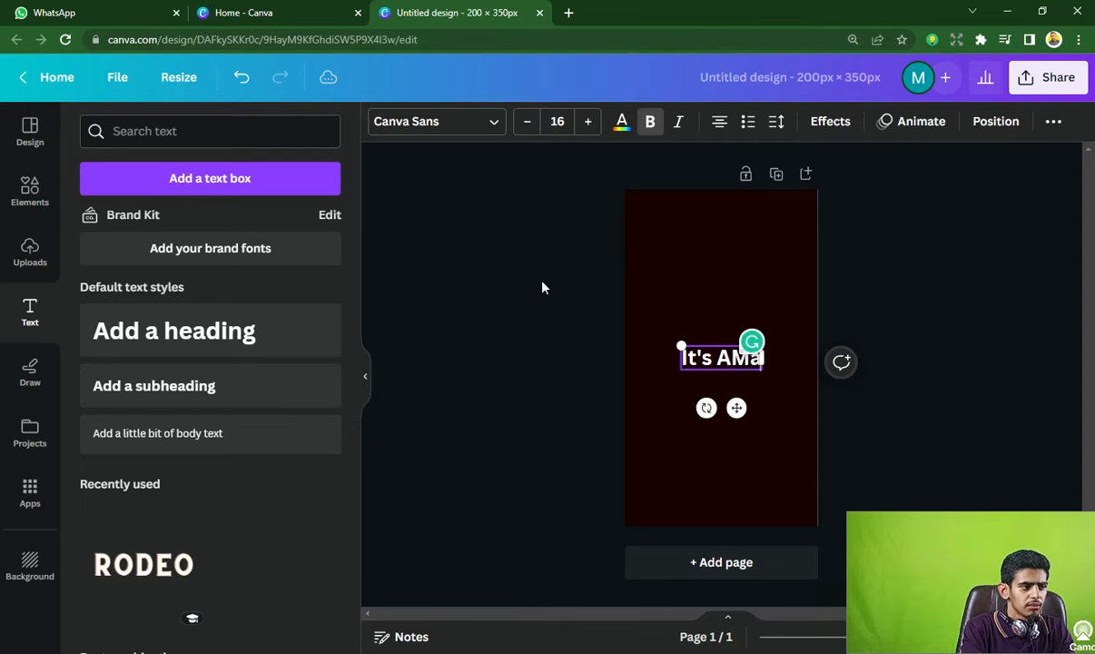
key(BackSpace)
key(BackSpace)
text(m)
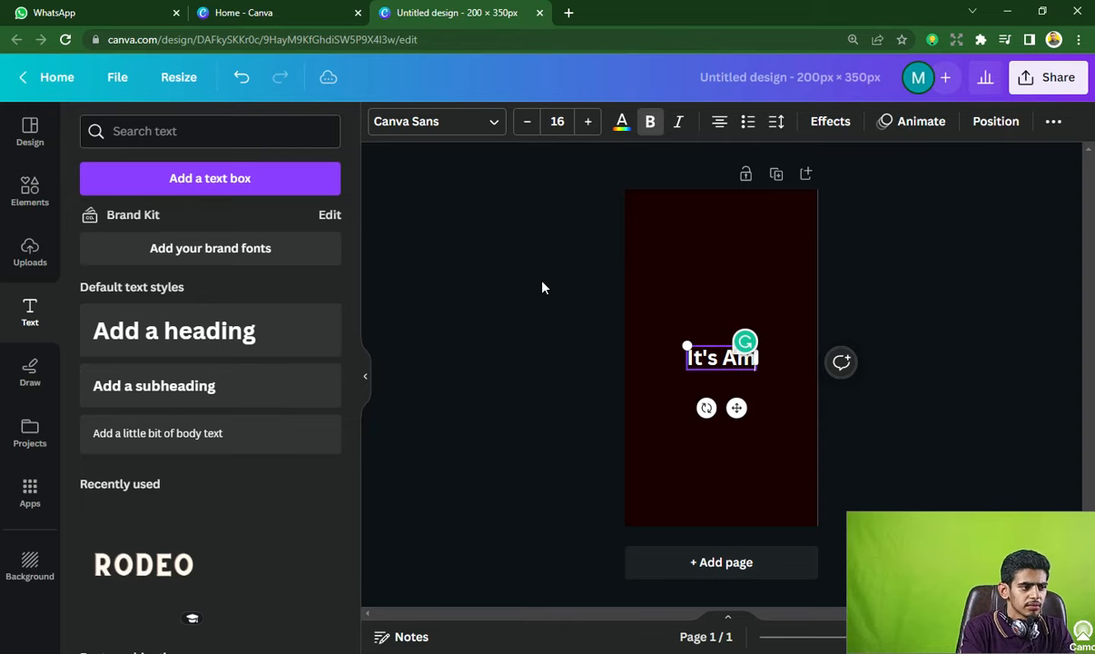
text(azing)
click(454, 287)
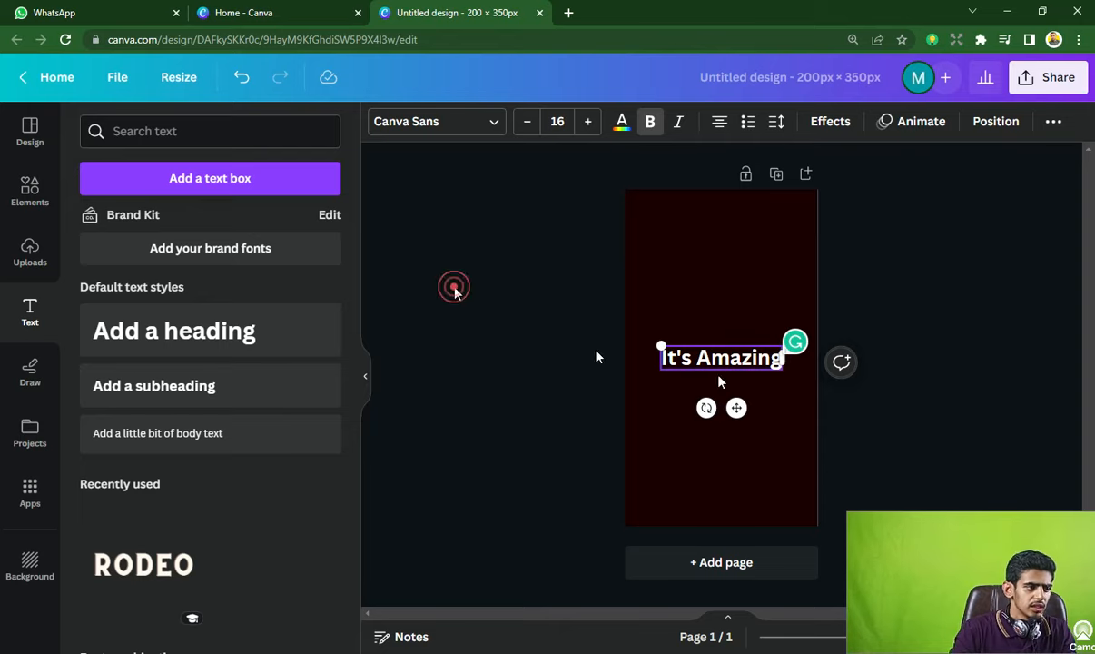
- Move the "It's Amazing" heading up near the page's upper edge
drag(702, 352, 685, 235)
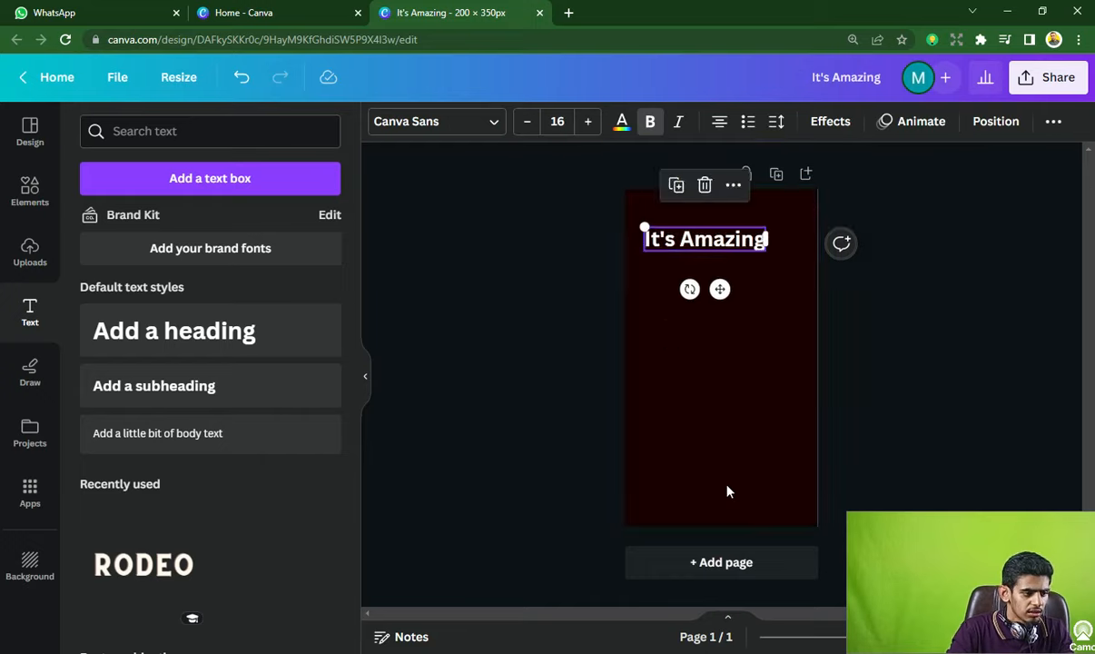
scroll(709, 410, up, 4)
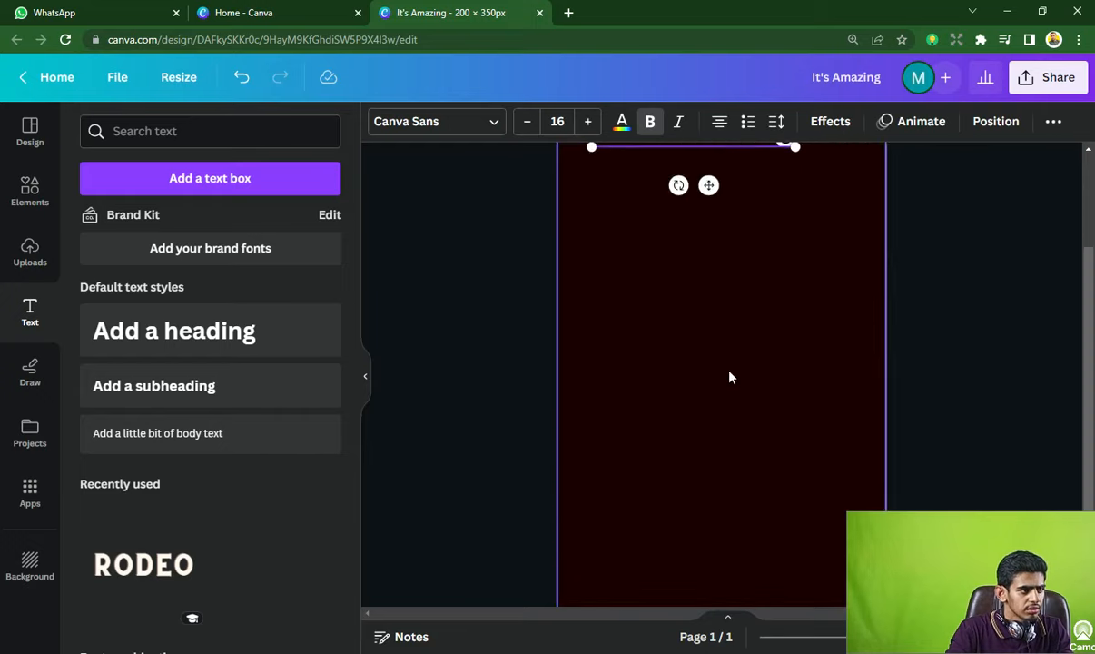
scroll(728, 375, down, 3)
scroll(729, 374, up, 3)
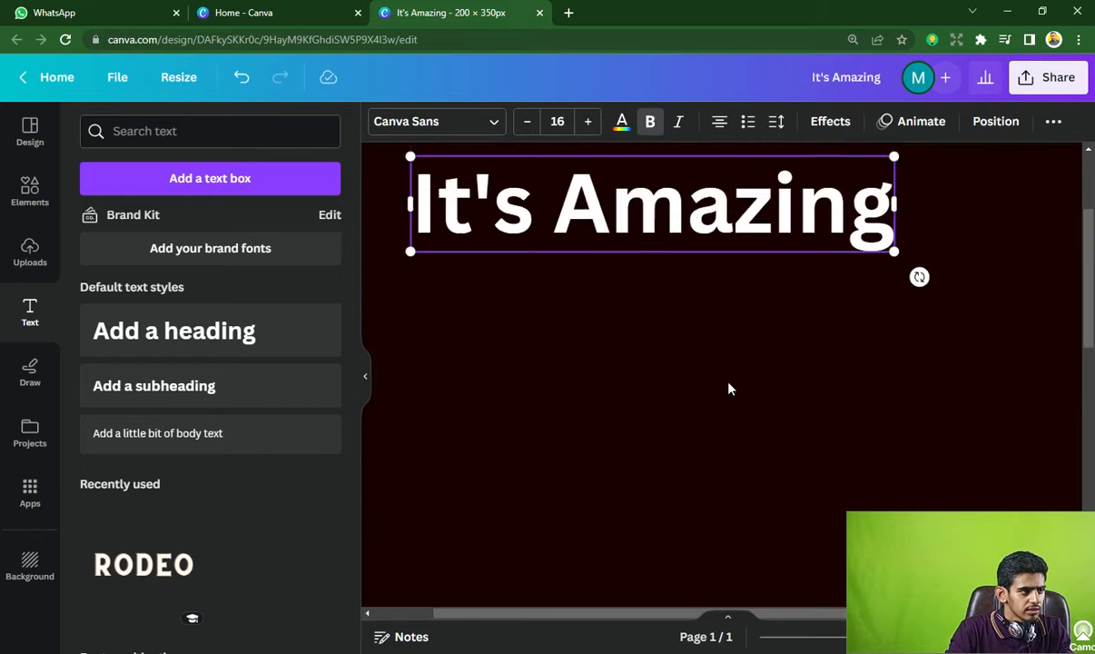
scroll(728, 383, up, 2)
drag(583, 391, 567, 328)
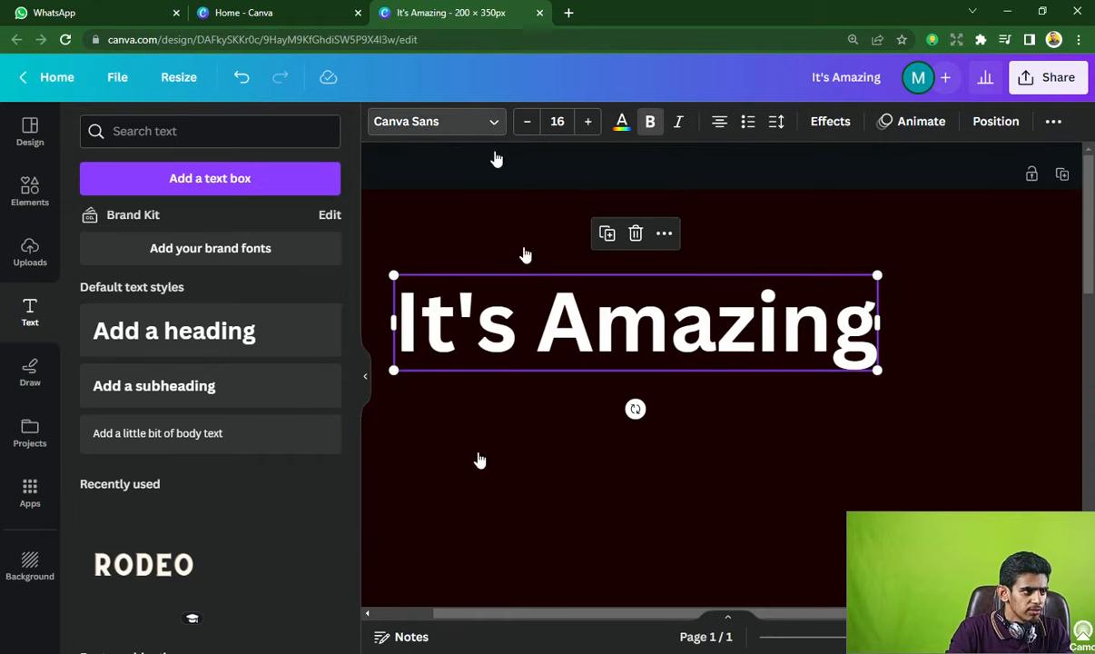
- Change the "It's Amazing" heading's font to the uploaded script font Australia Custom Regular
click(491, 123)
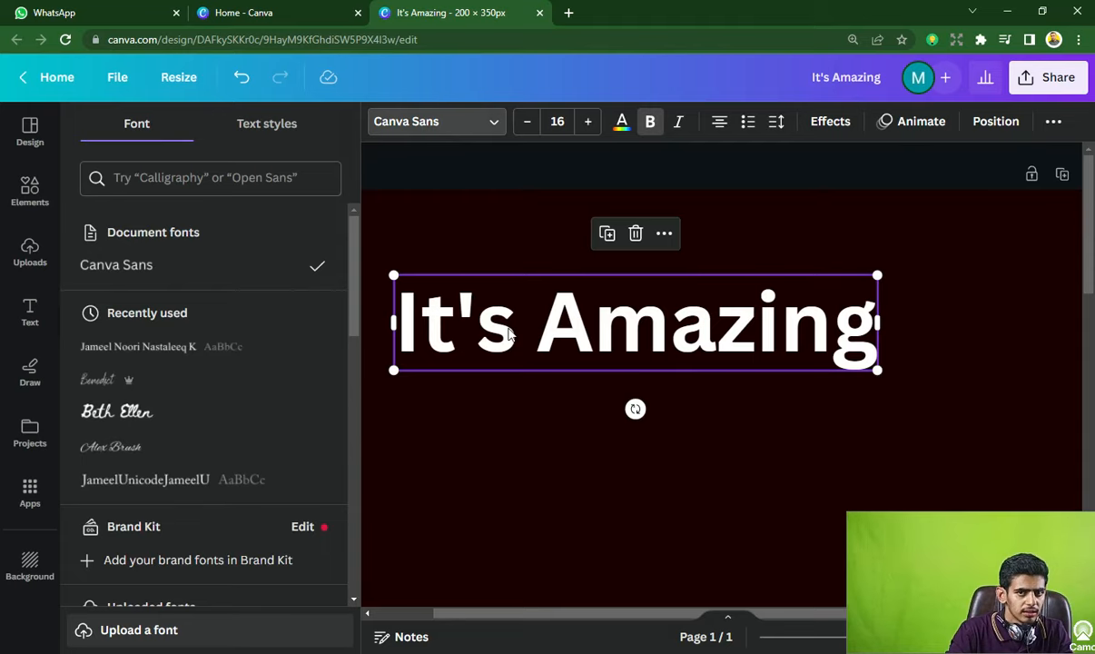
click(493, 121)
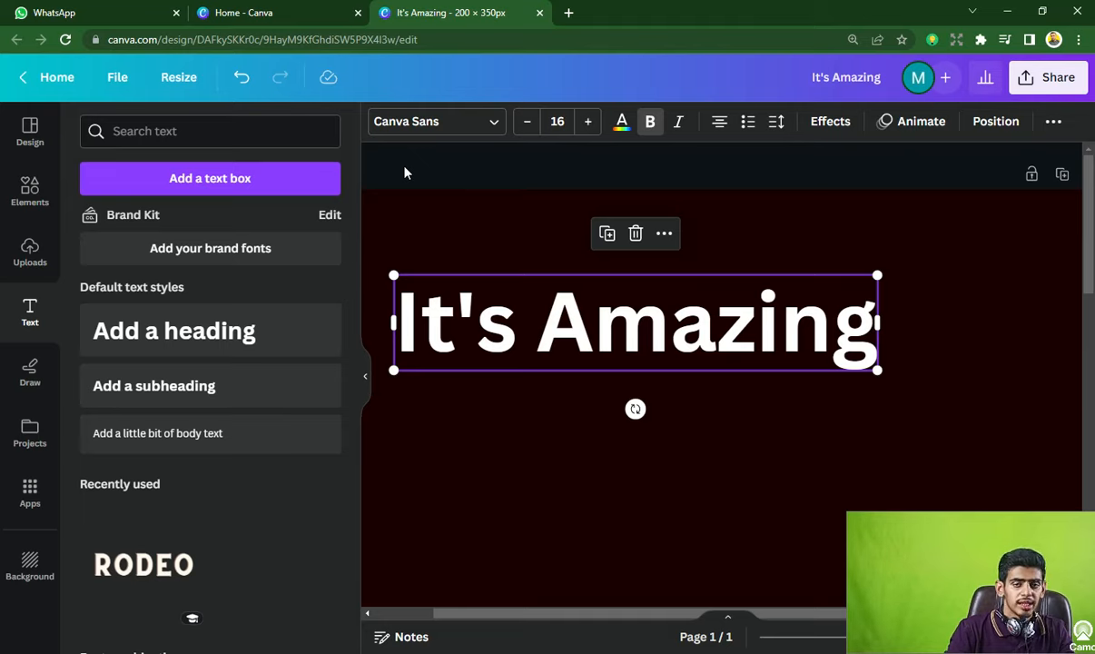
click(482, 125)
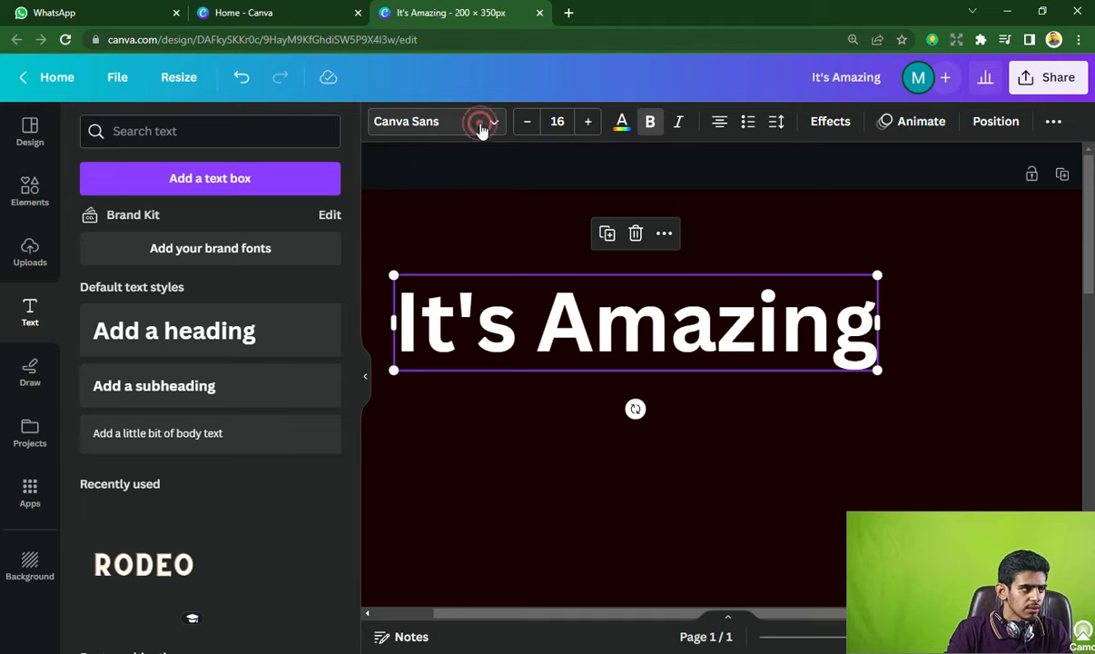
click(487, 126)
click(485, 125)
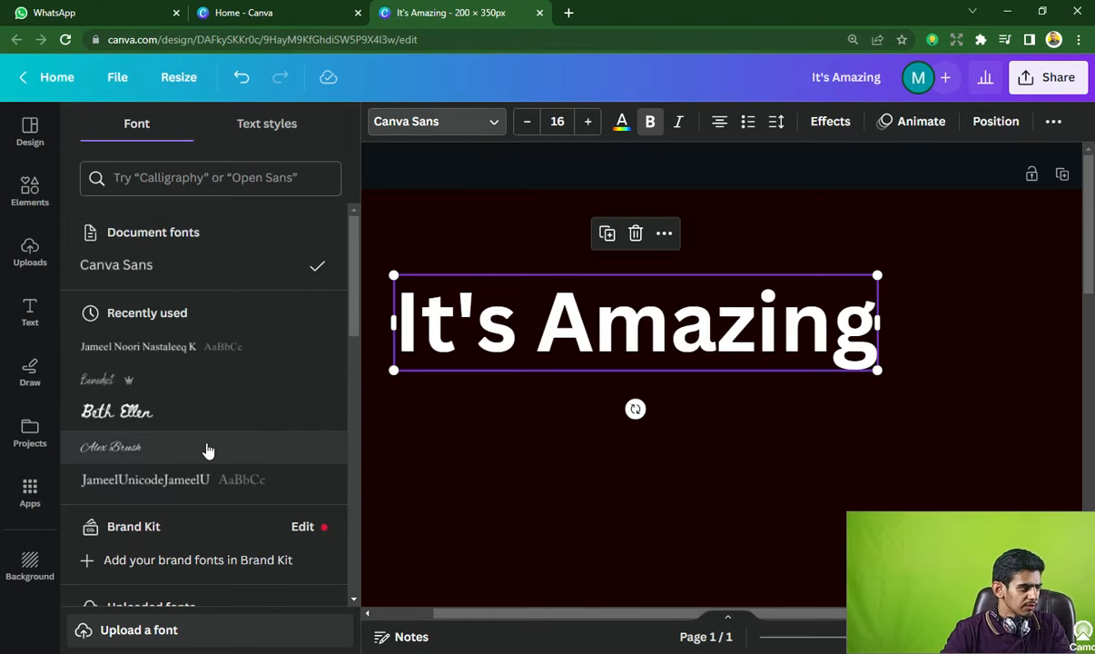
scroll(207, 445, down, 5)
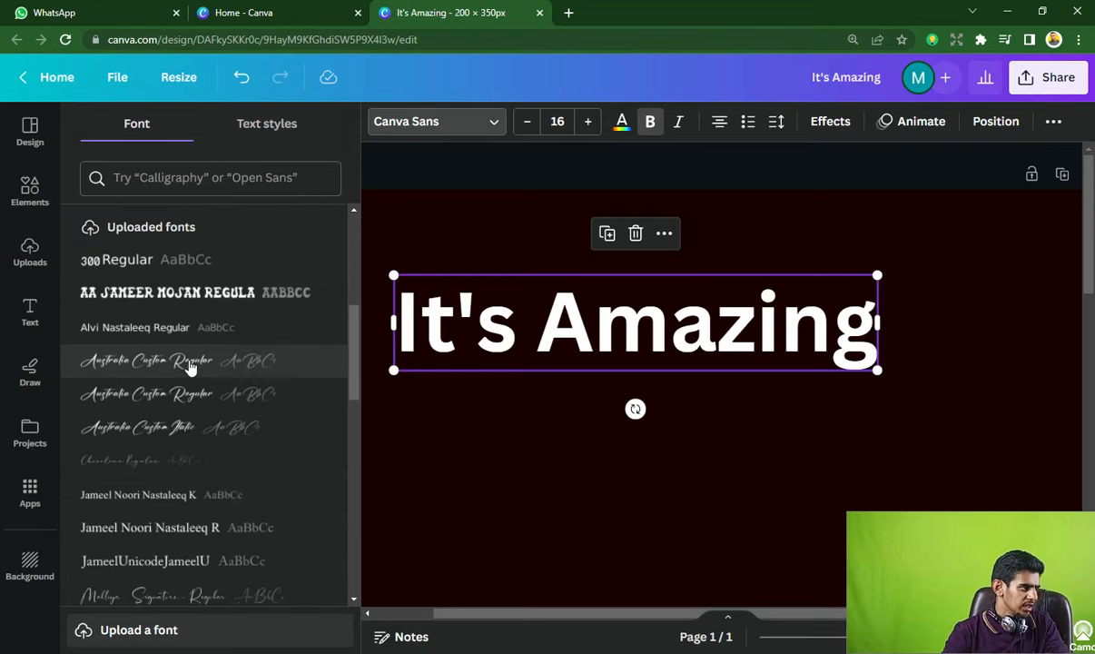
click(188, 366)
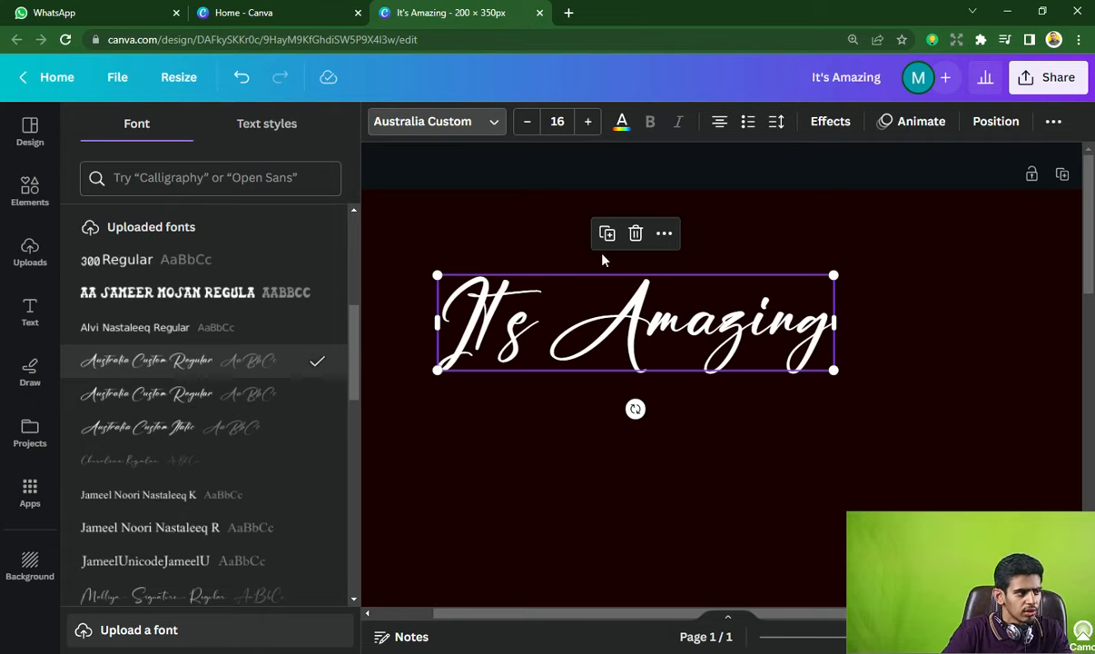
scroll(272, 379, up, 5)
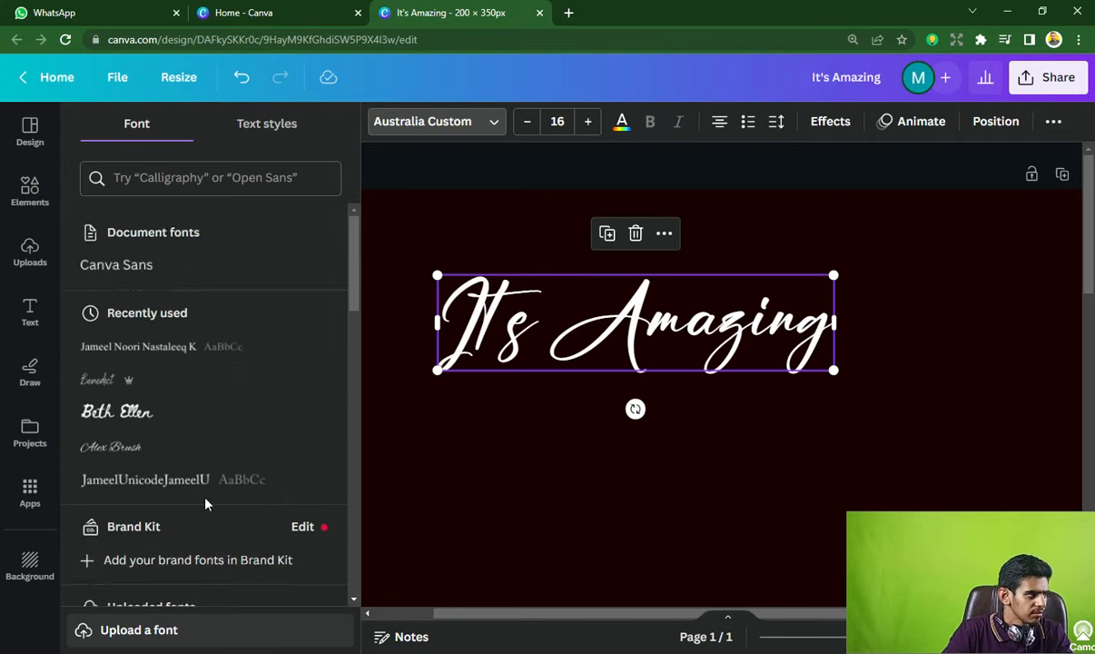
scroll(220, 475, down, 3)
scroll(218, 475, up, 3)
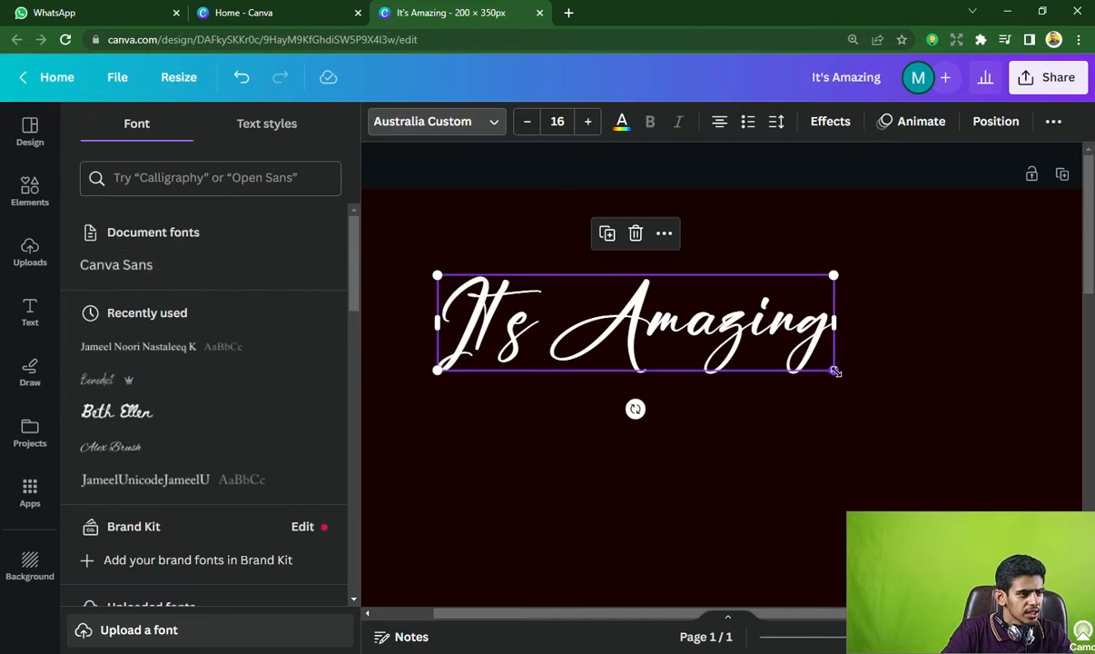
- Enlarge the "It's Amazing" text to font size 19.7 and move it towards the page's right side
drag(833, 370, 894, 398)
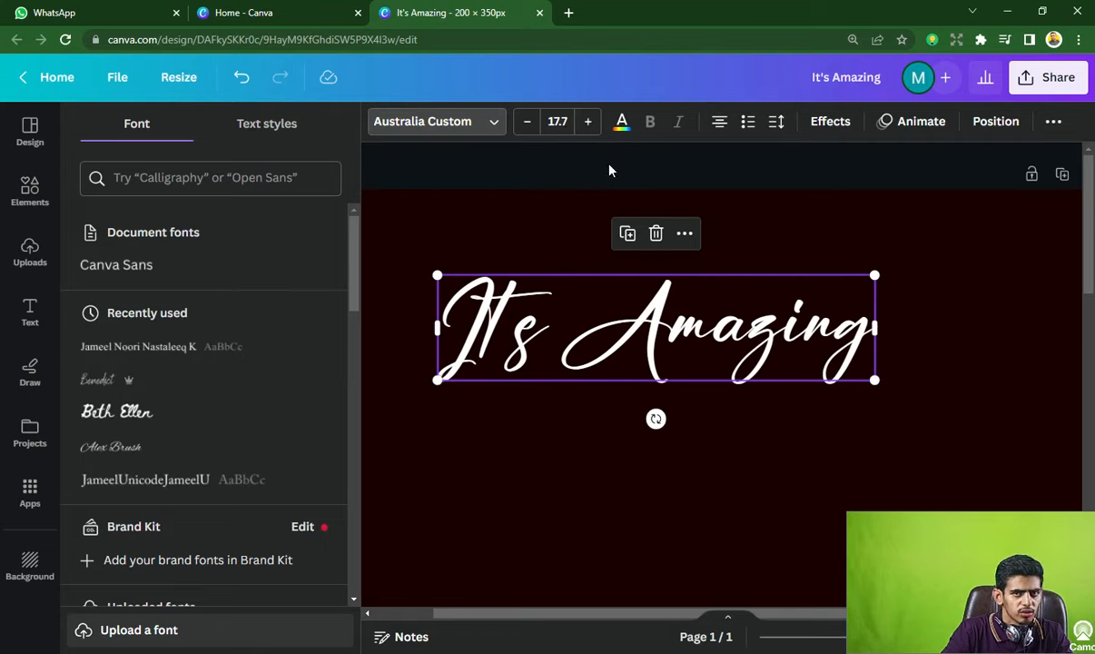
click(590, 132)
click(590, 131)
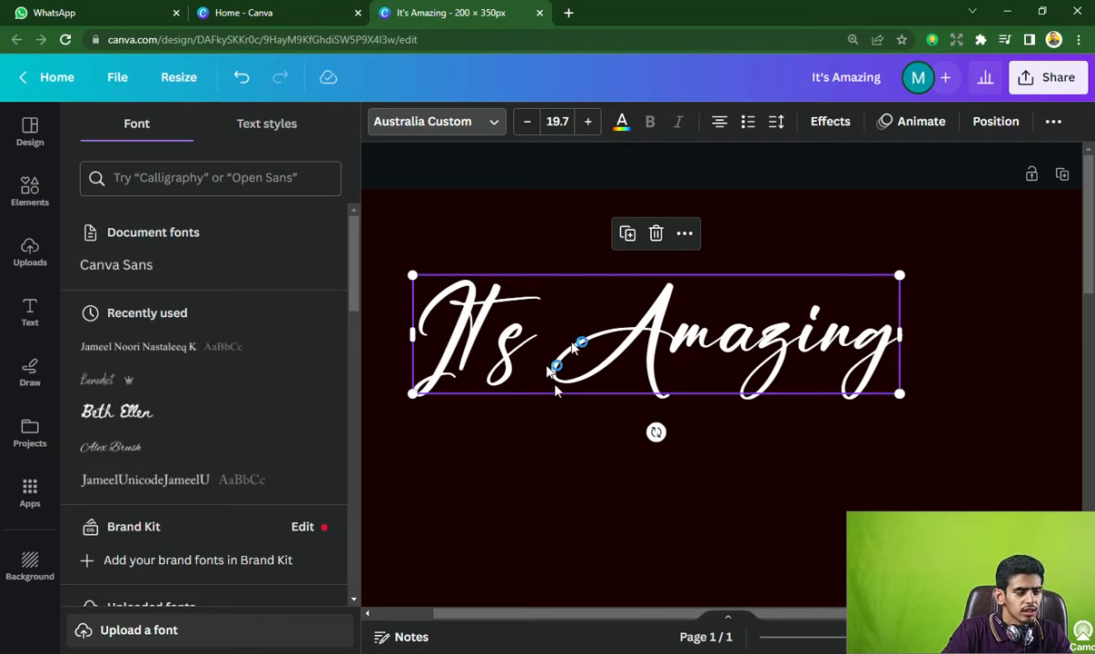
drag(537, 345, 600, 336)
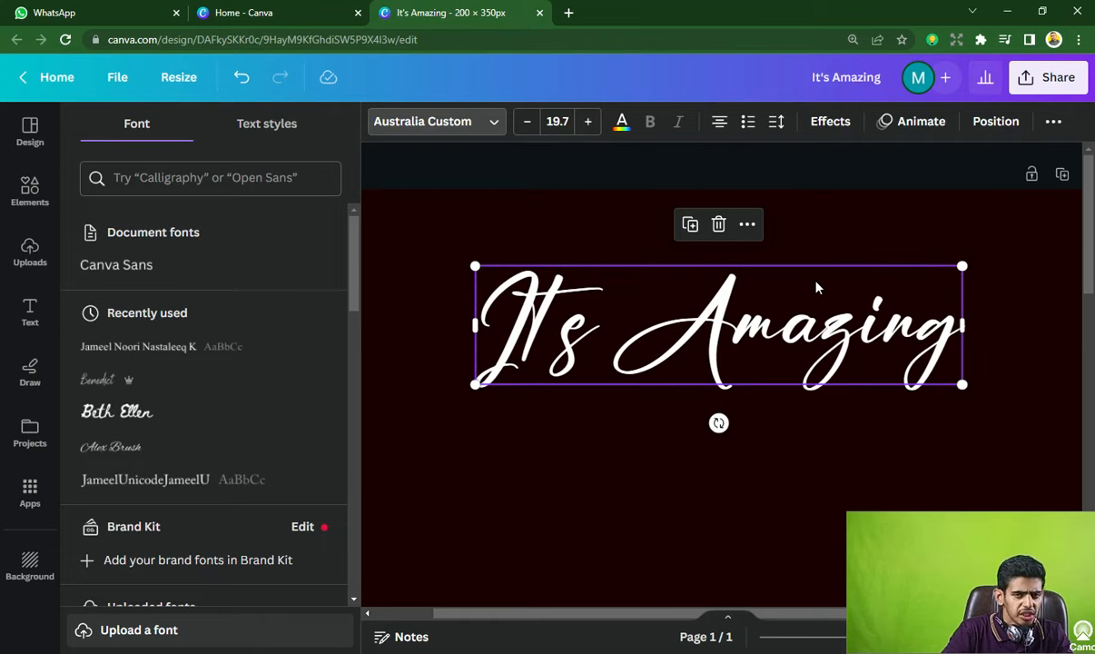
- Try red, orange and light green on the "It's Amazing" text, and settle on yellow from the default solid colors
click(622, 121)
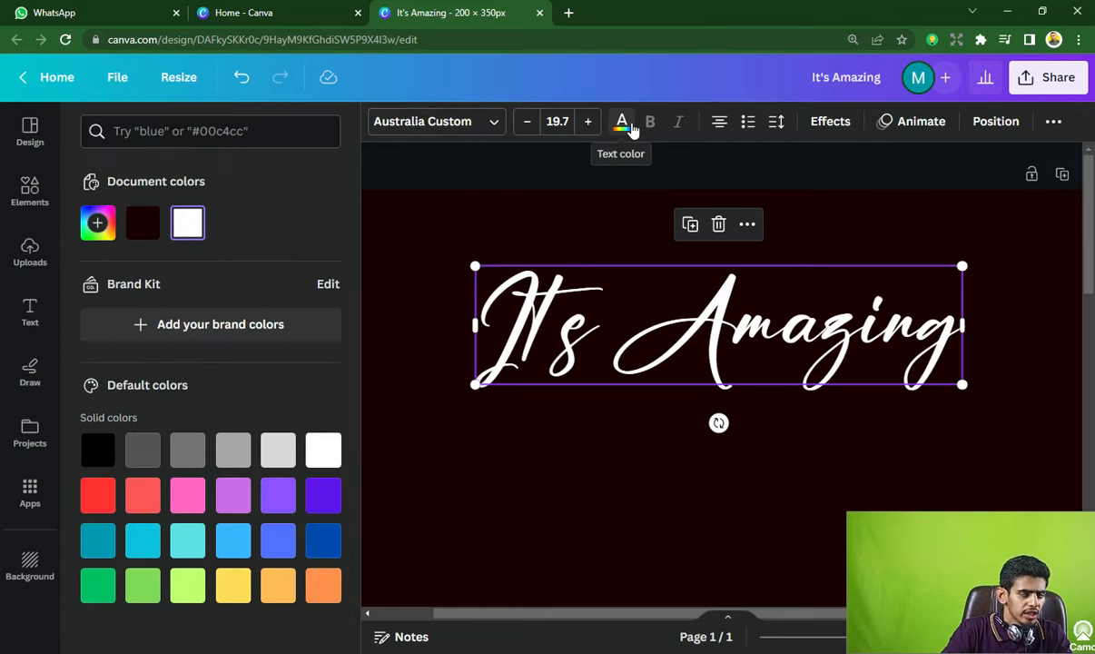
scroll(245, 235, down, 1)
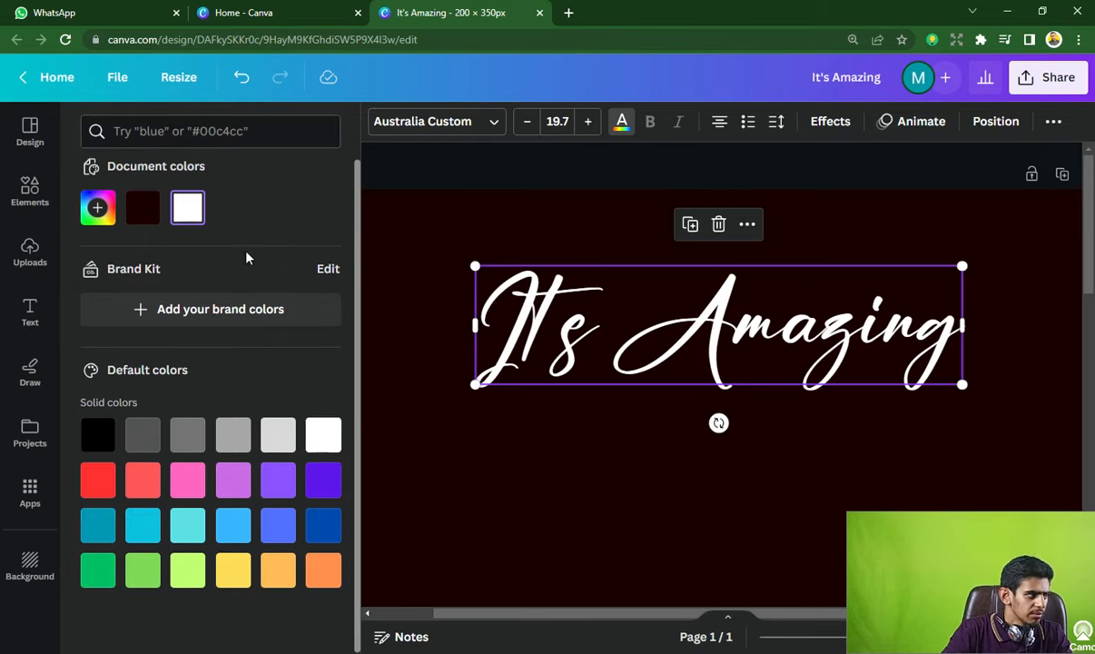
click(96, 480)
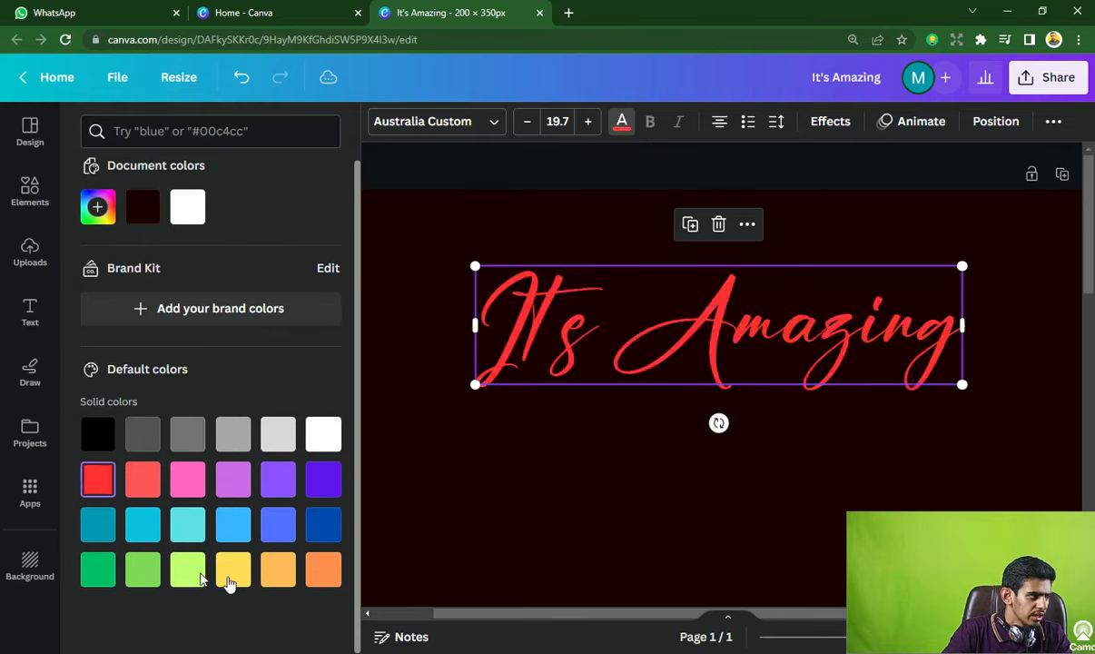
click(232, 578)
click(276, 581)
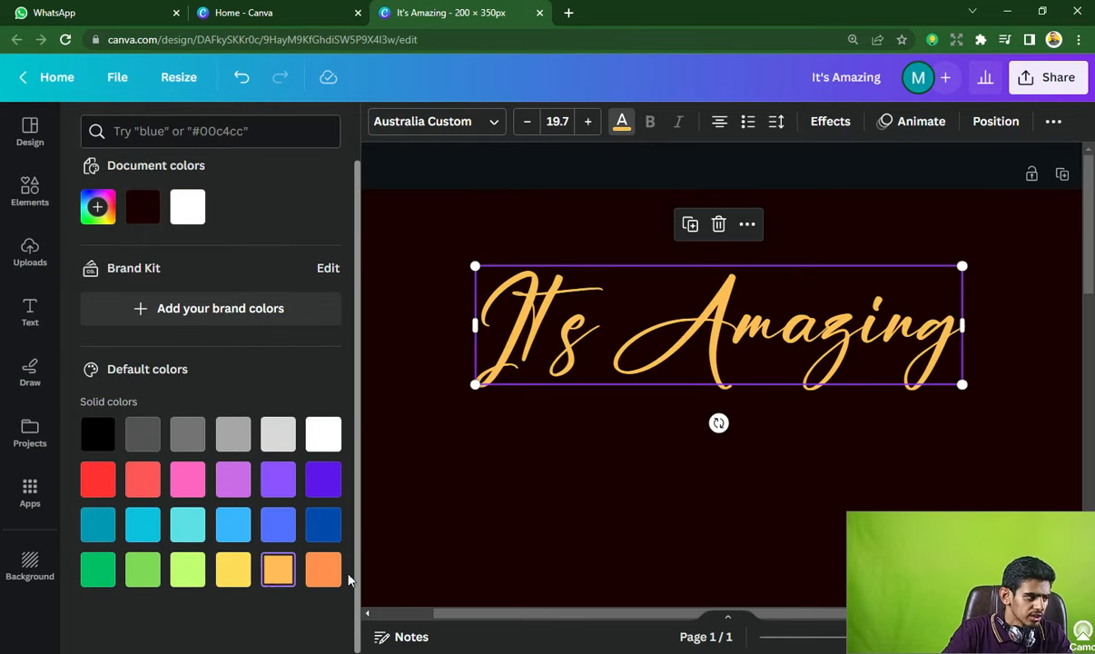
click(193, 575)
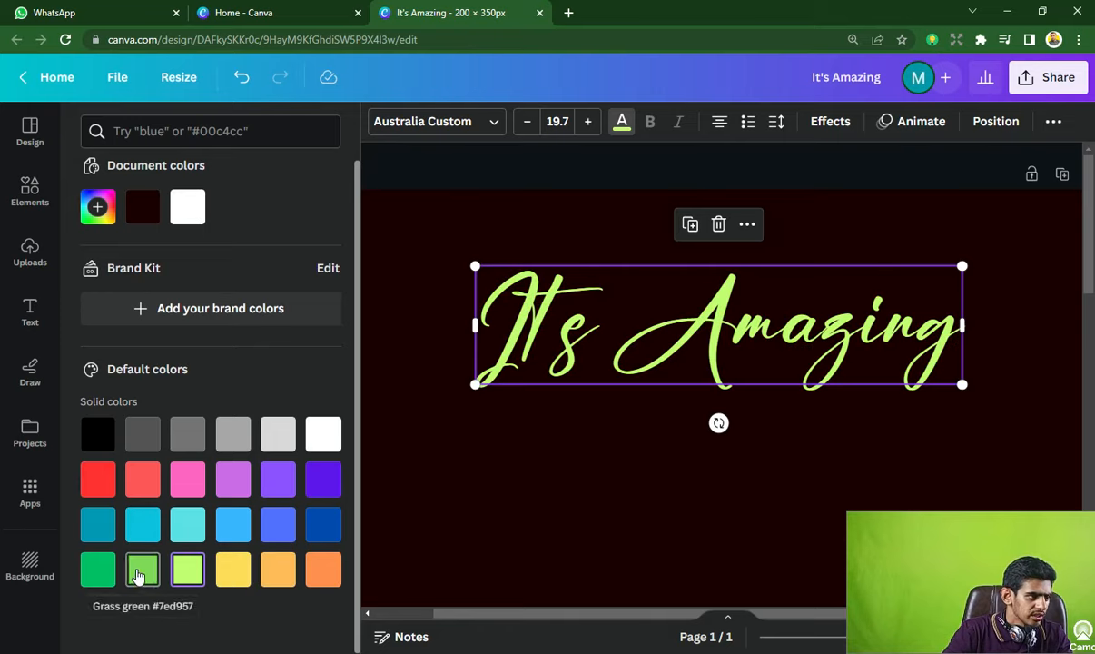
click(323, 576)
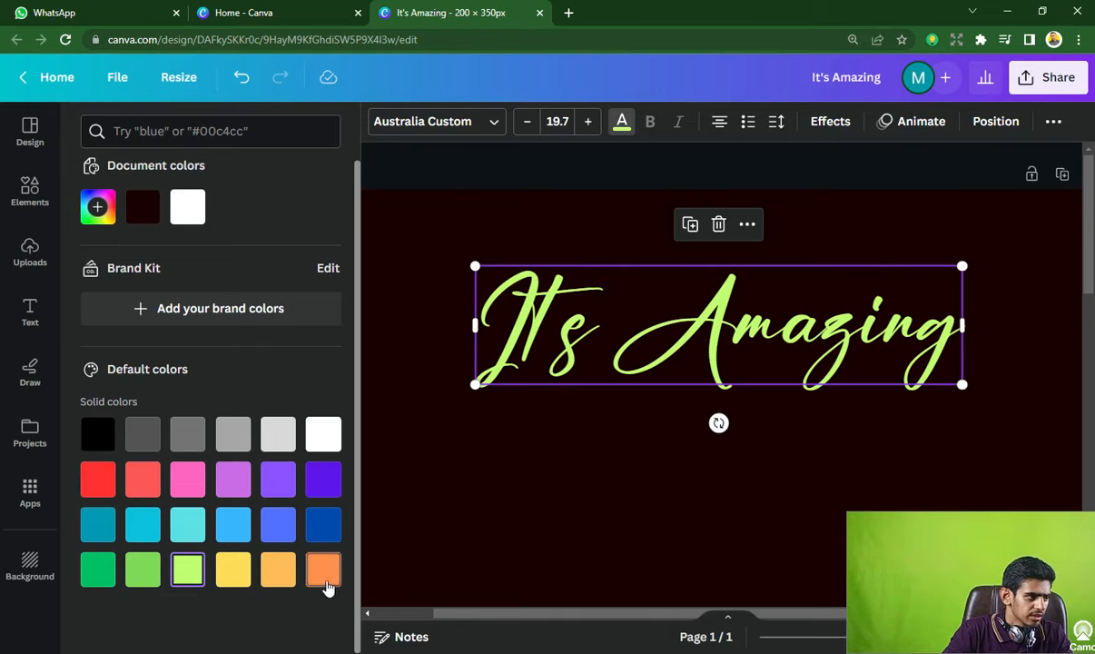
click(282, 570)
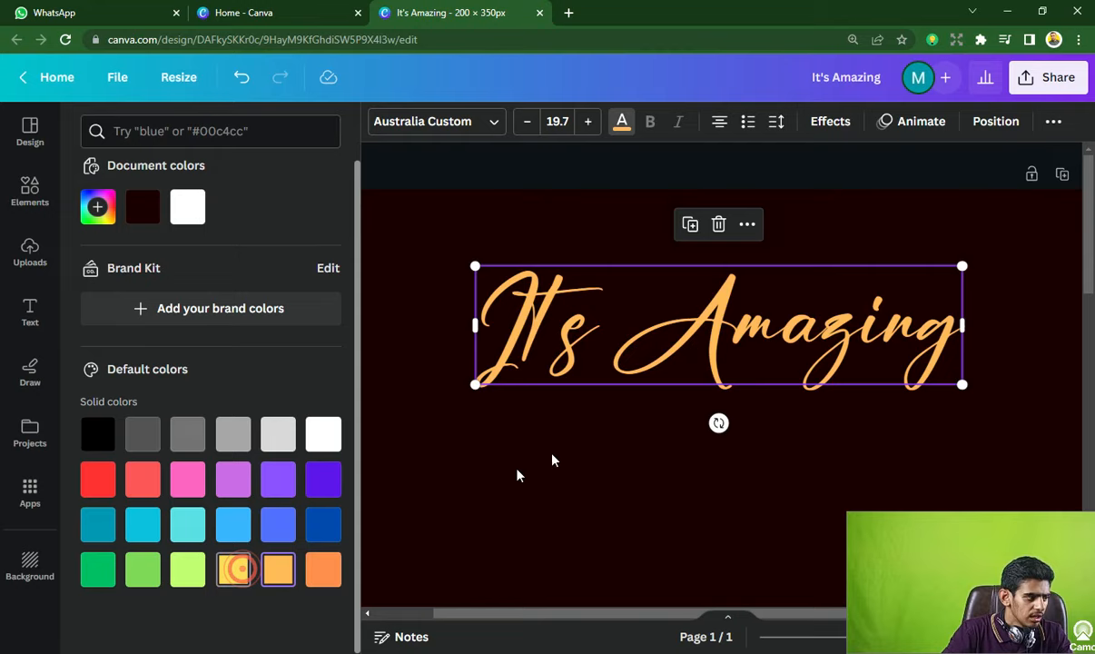
click(233, 570)
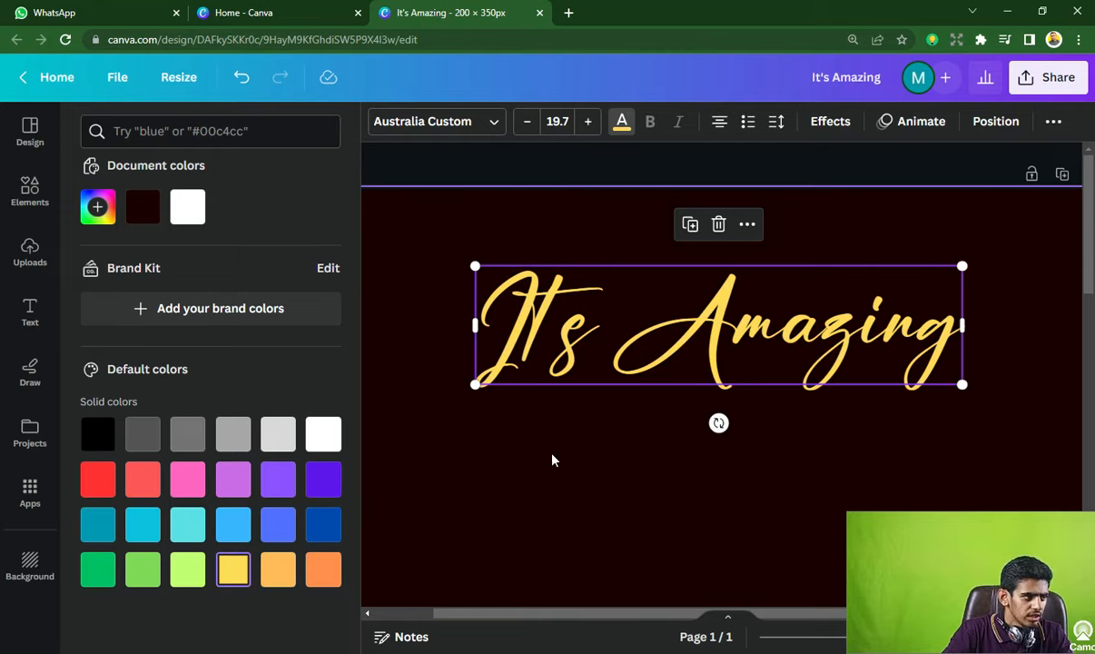
click(570, 327)
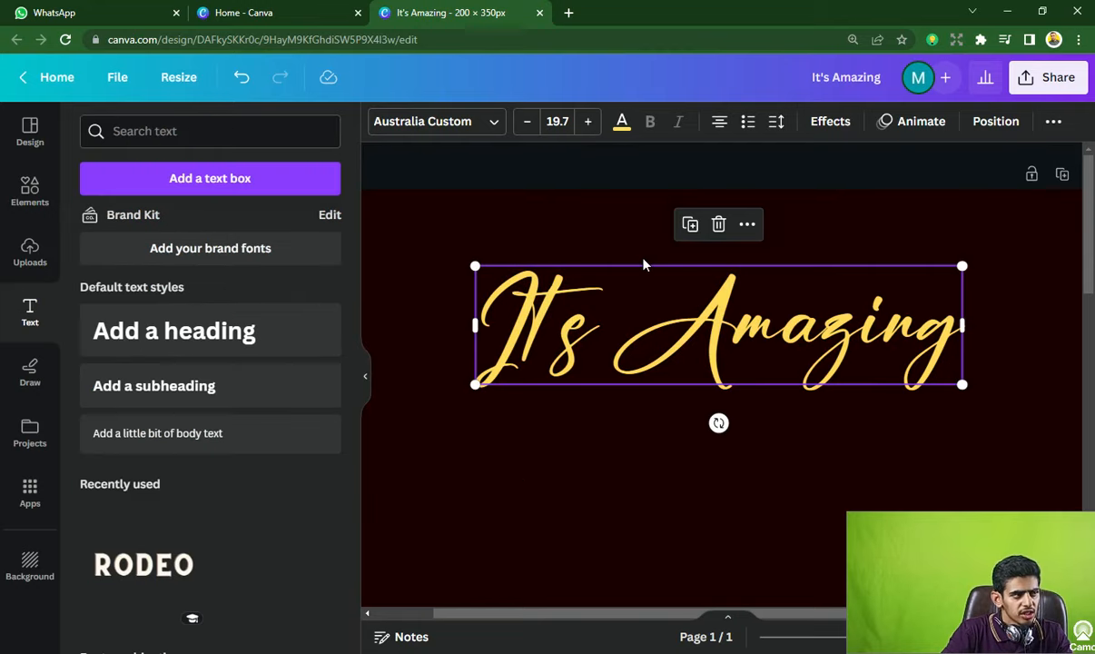
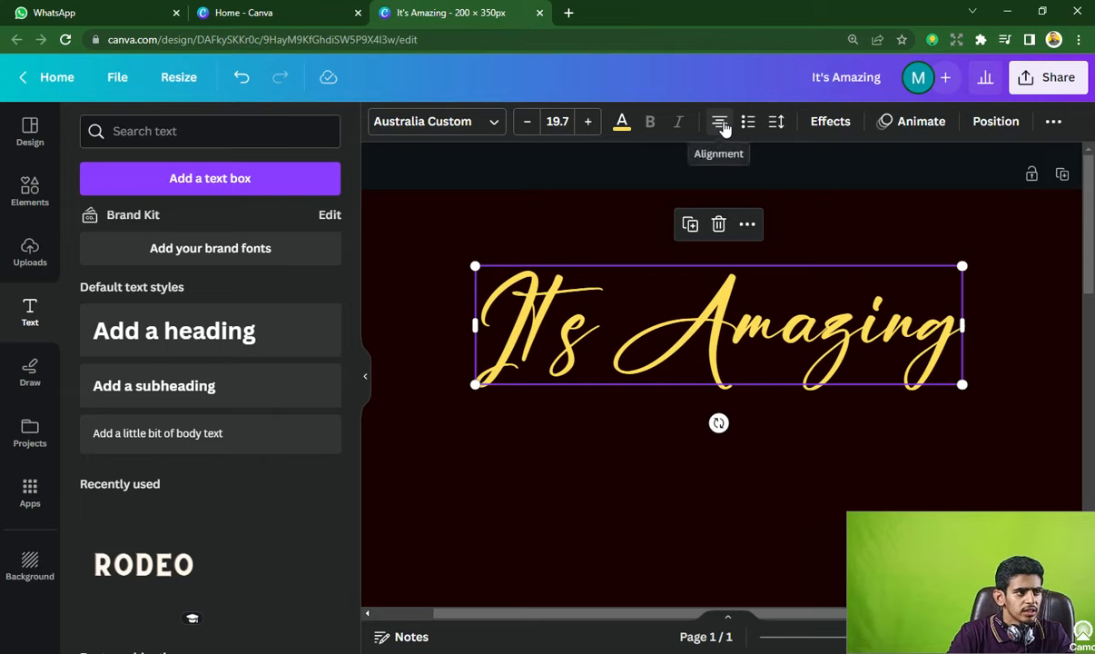
- Move the "It's Amazing" text up to the page's upper edge and add a second line reading "wow"
click(566, 227)
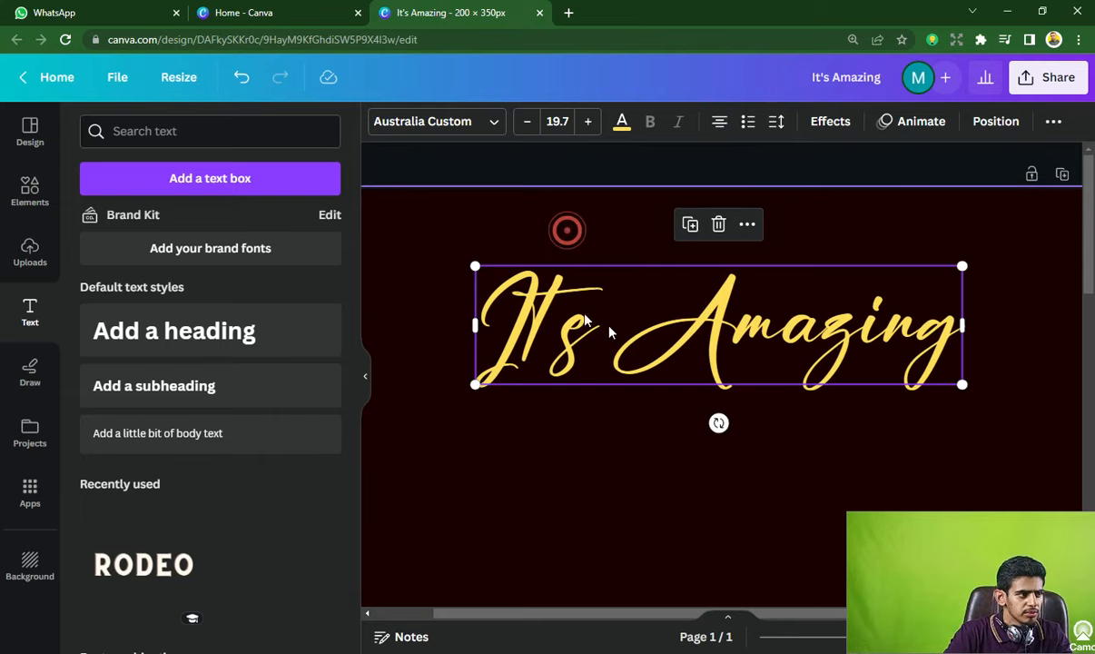
drag(568, 282, 566, 255)
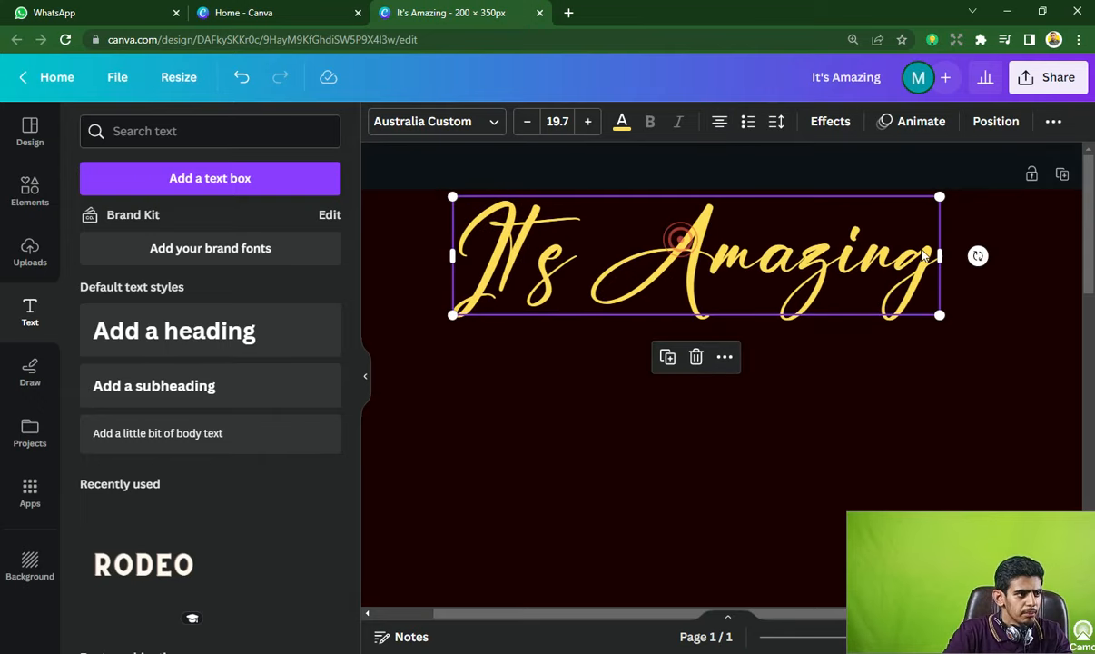
double_click(677, 238)
click(928, 247)
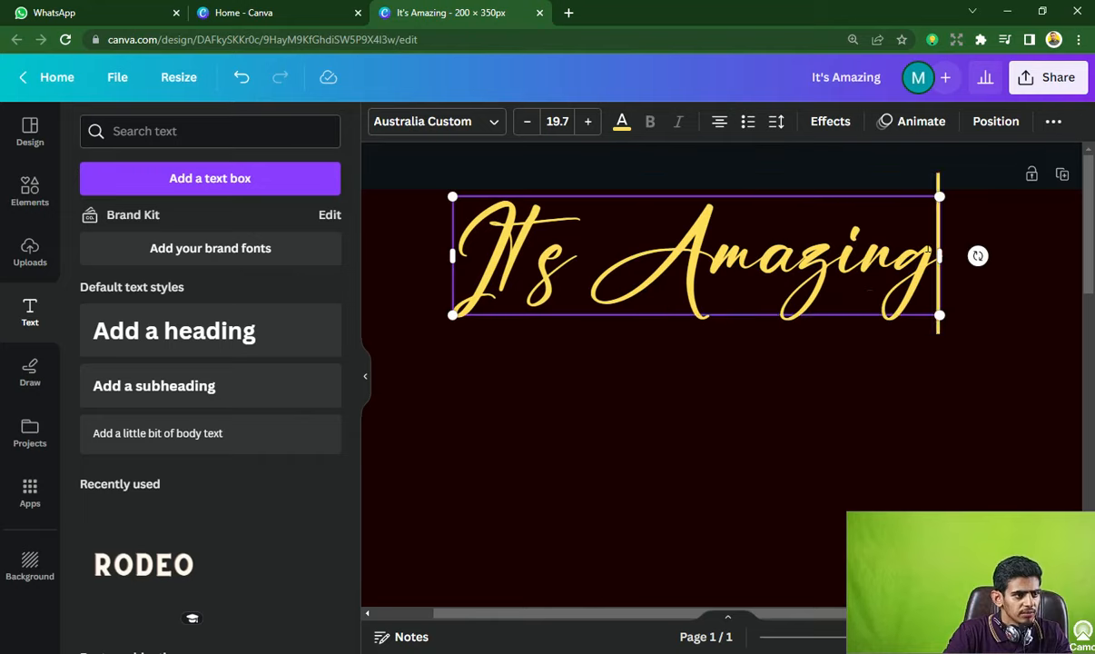
key(Return)
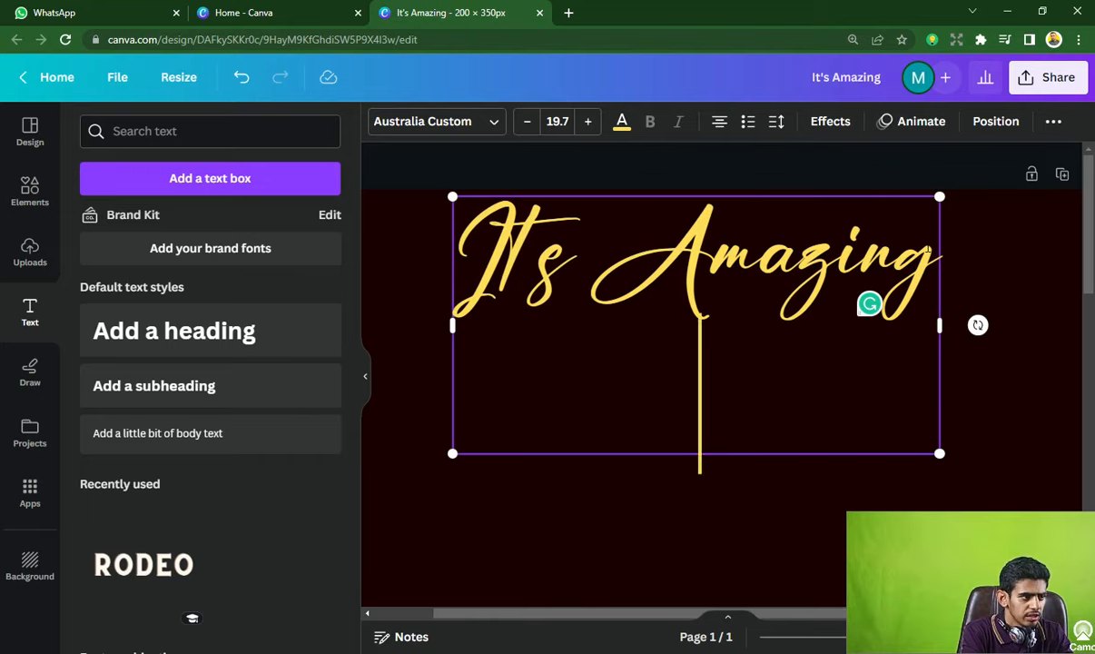
text(wowo)
key(BackSpace)
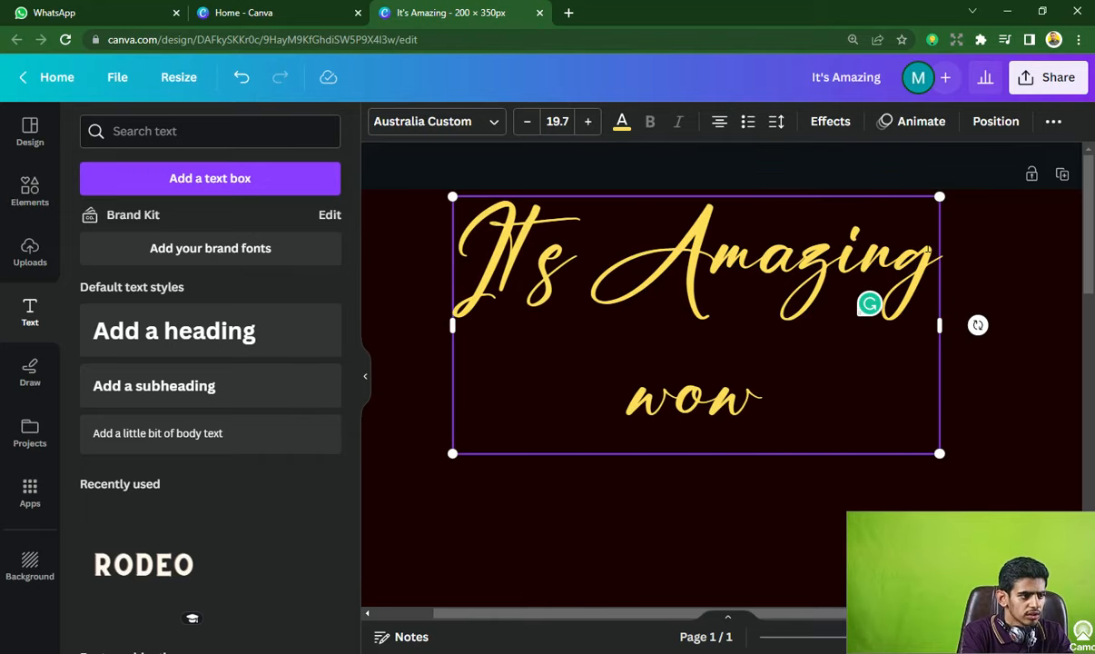
- Add a third line reading "how are you and what" and shift the text box slightly to the right on the page
key(Return)
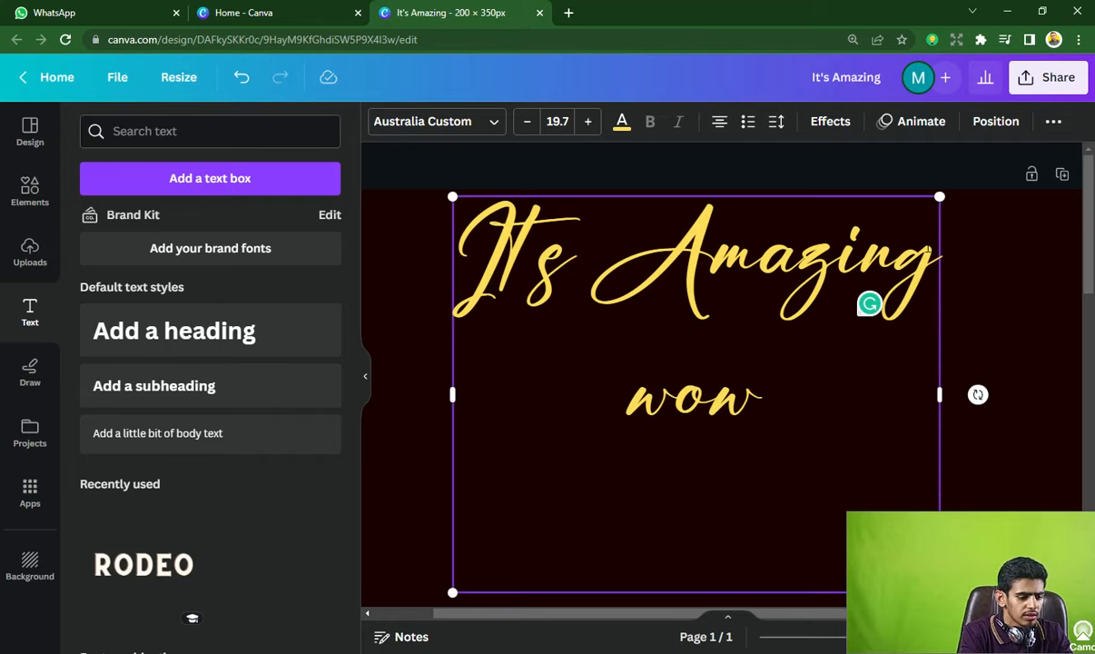
text(how a)
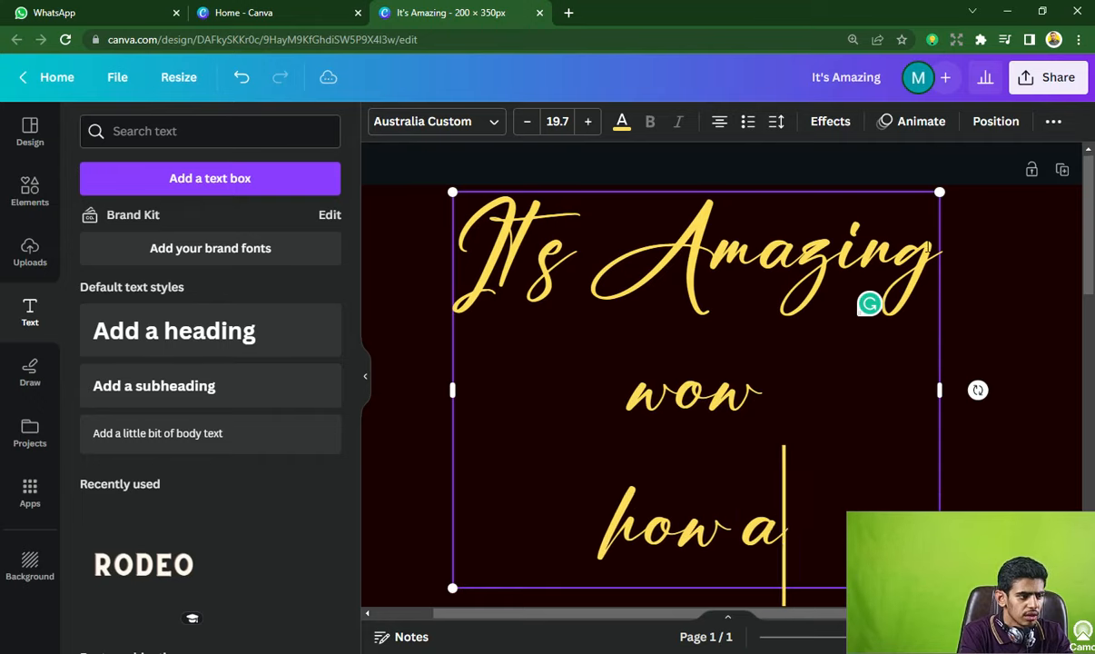
text(re you and t)
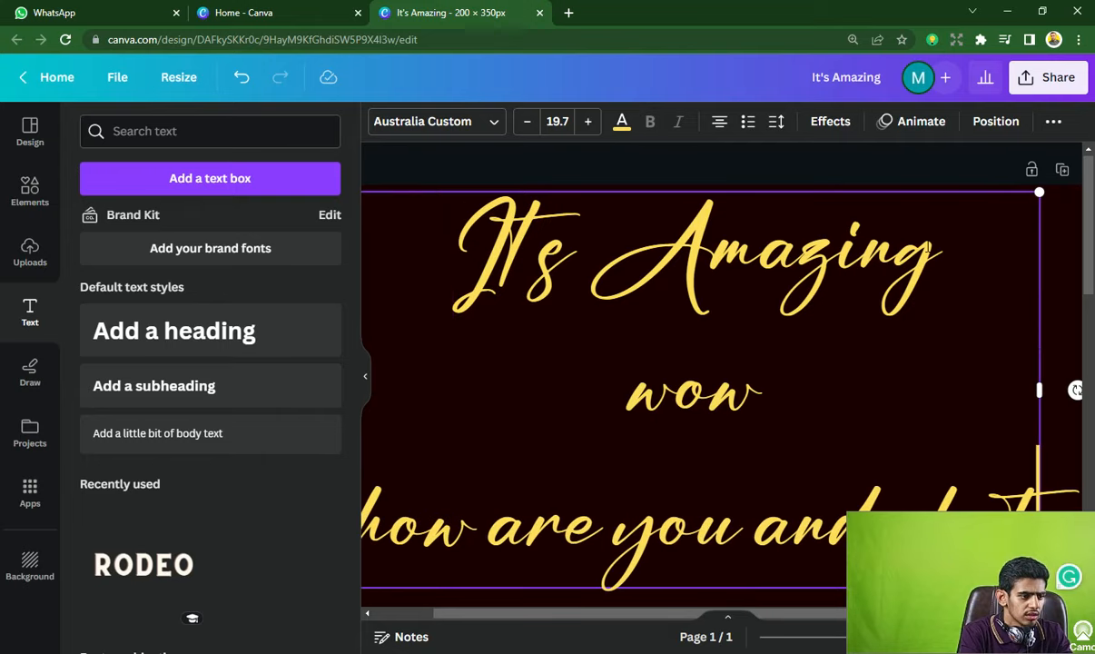
click(616, 156)
scroll(890, 377, down, 2)
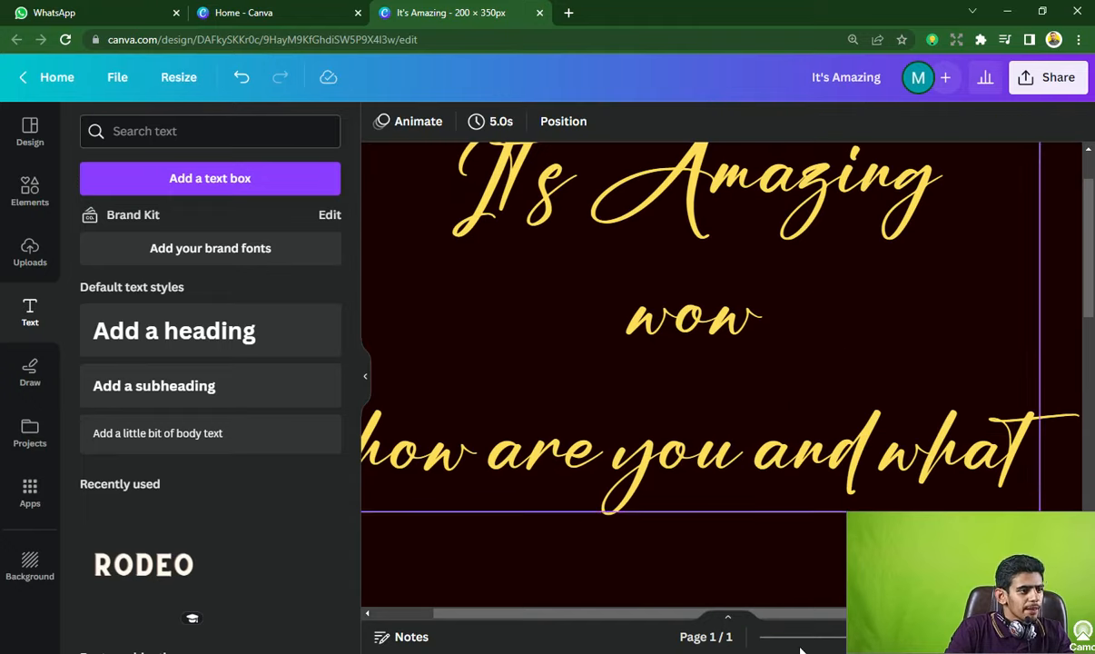
scroll(789, 415, down, 3)
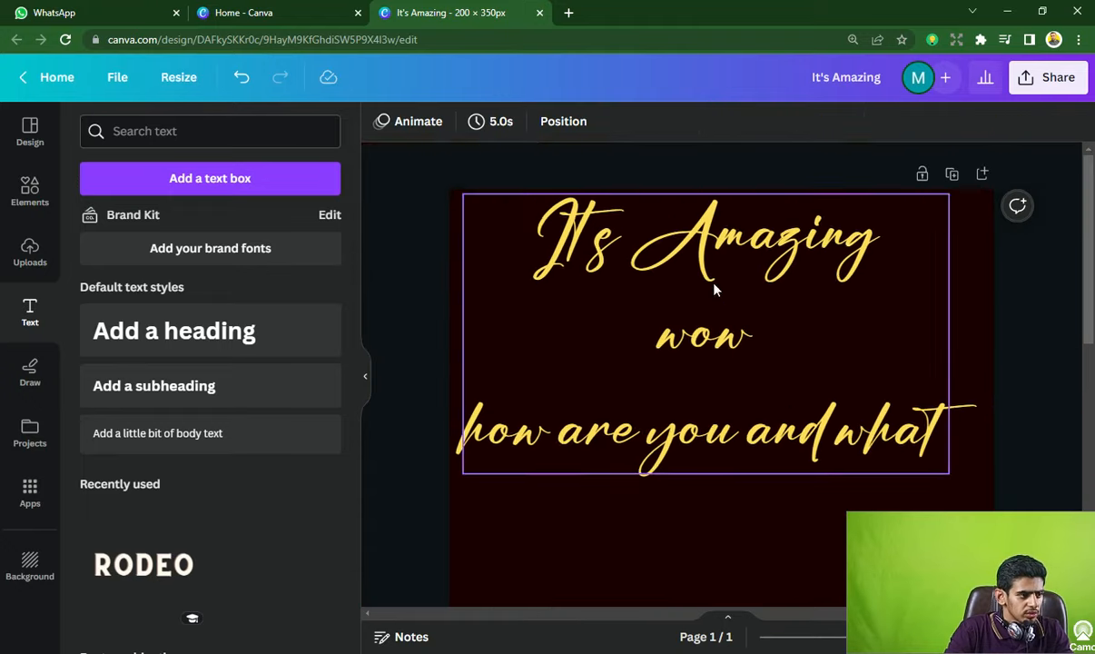
drag(685, 294, 714, 303)
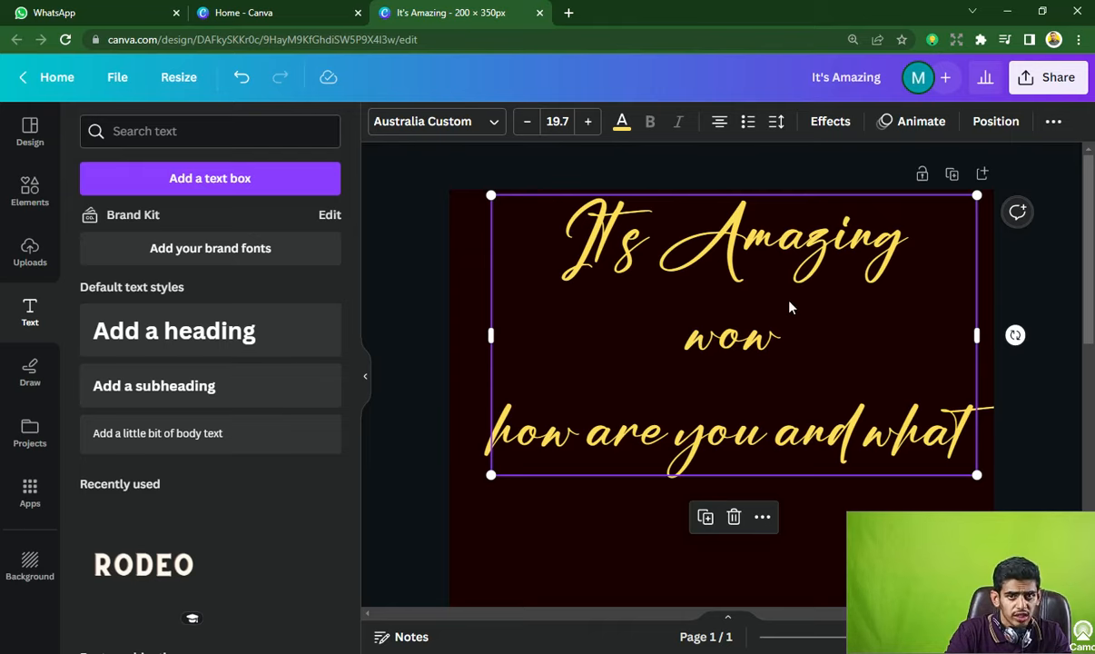
- Switch the three-line text's alignment to left, to right, and back to centered
click(723, 126)
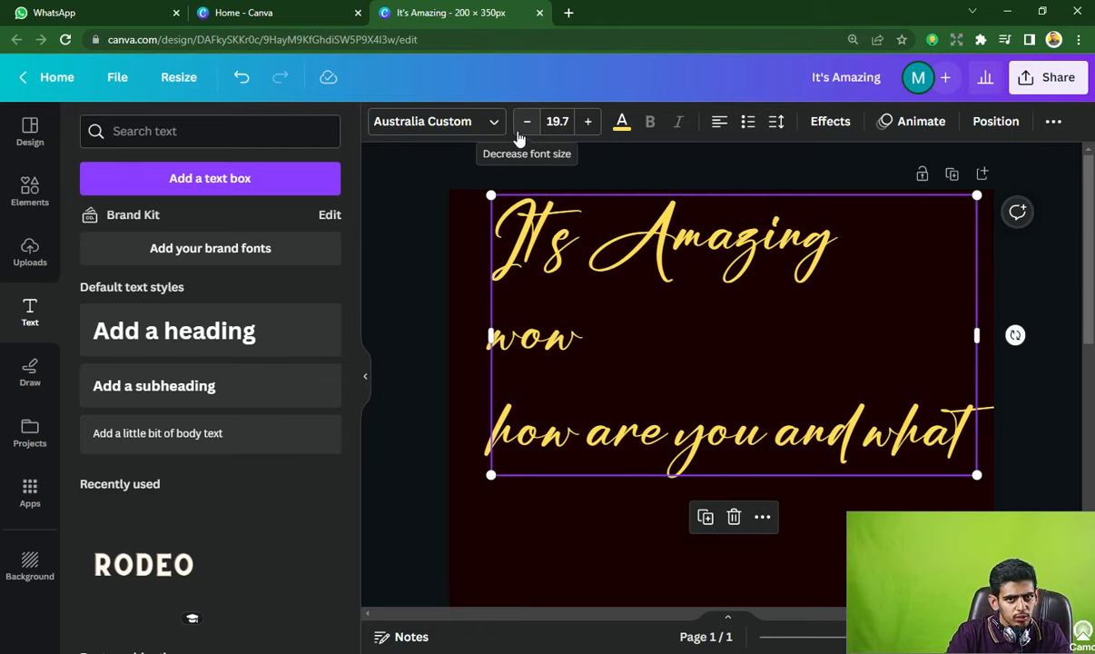
click(719, 123)
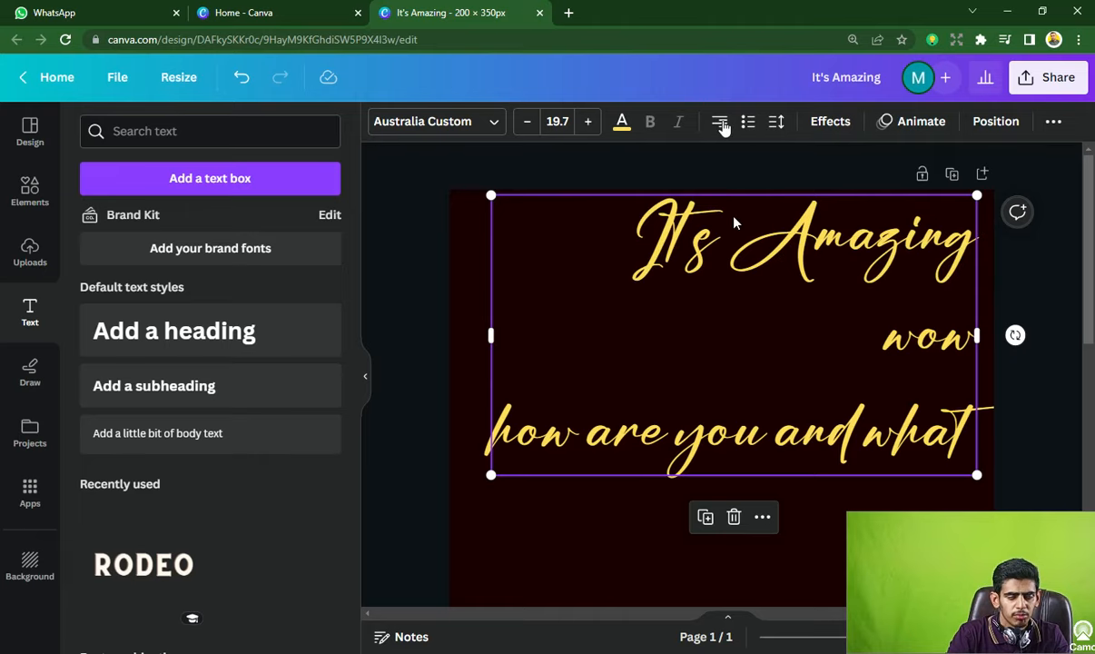
click(719, 122)
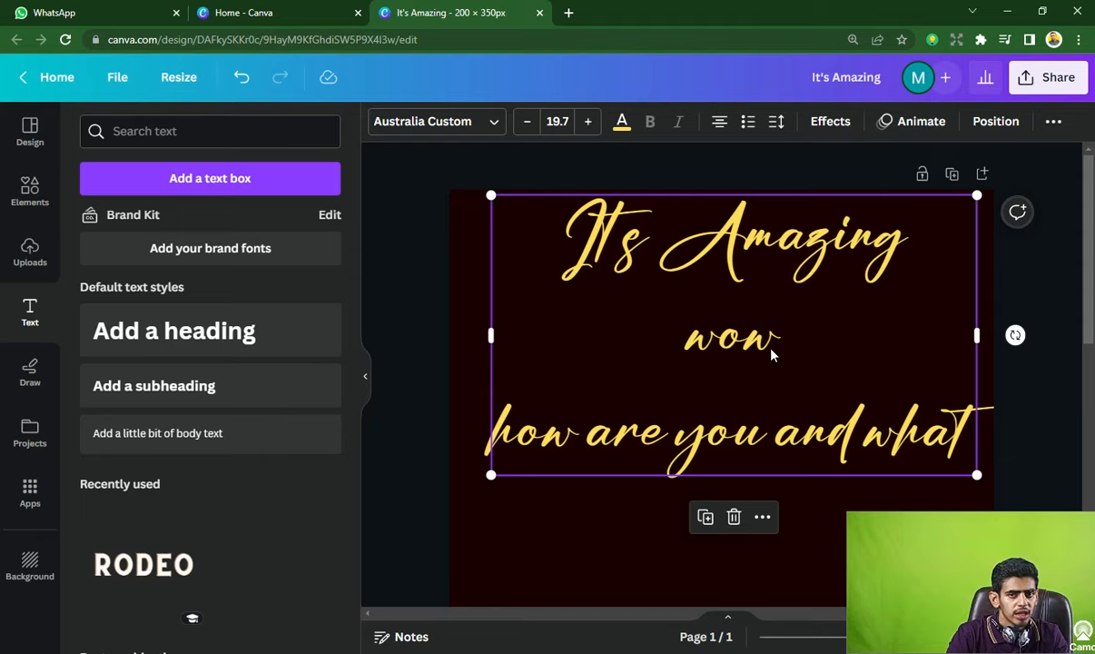
- Turn the three lines into a bulleted list, shrink the text to size 13.3 and place it in the page's upper-left area
click(748, 124)
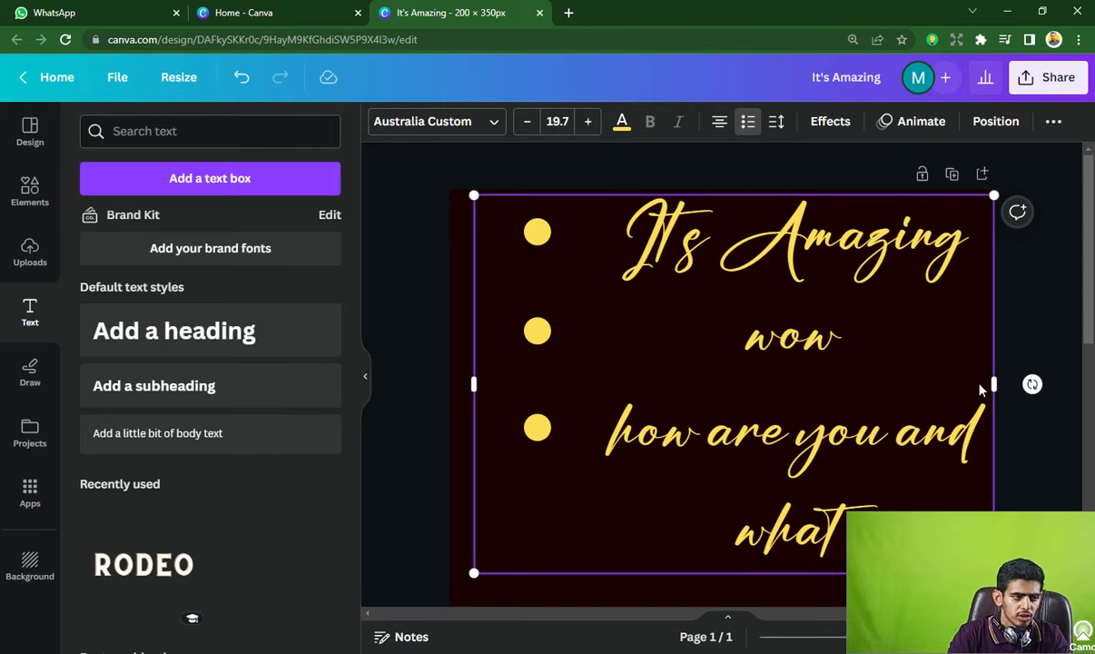
drag(767, 379, 677, 328)
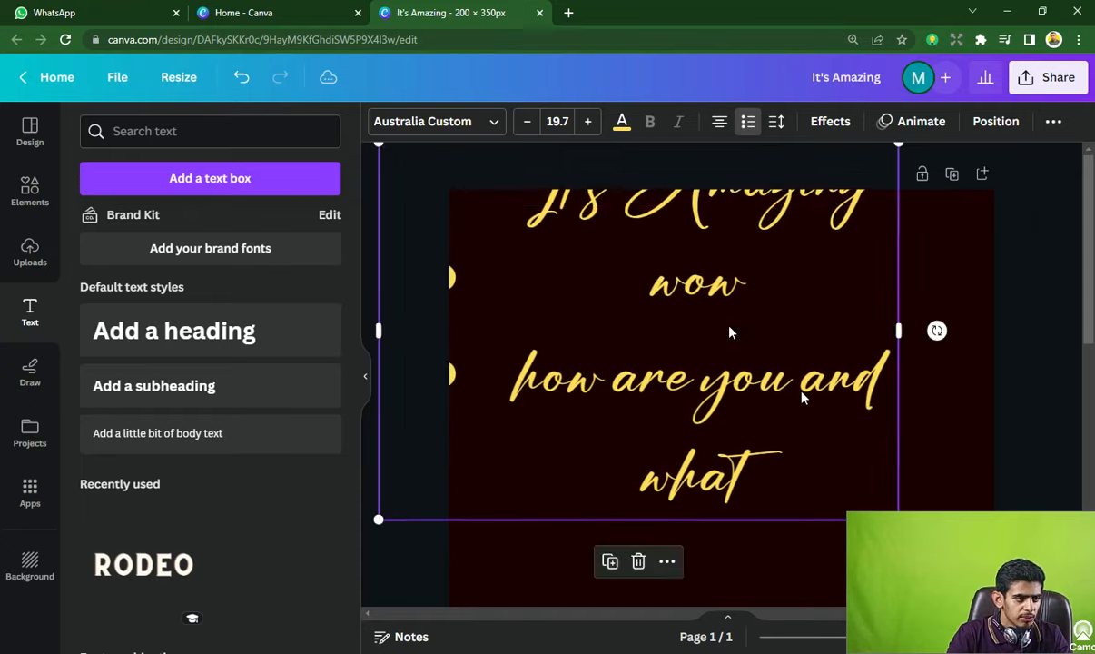
drag(801, 392, 729, 326)
drag(827, 452, 523, 219)
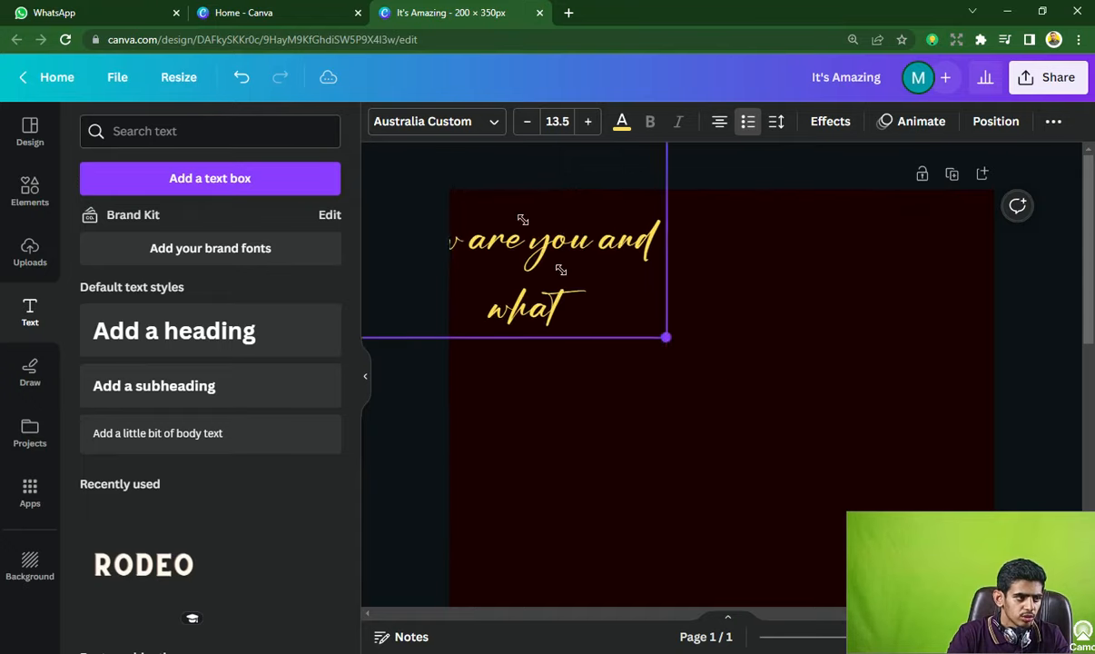
drag(560, 269, 574, 265)
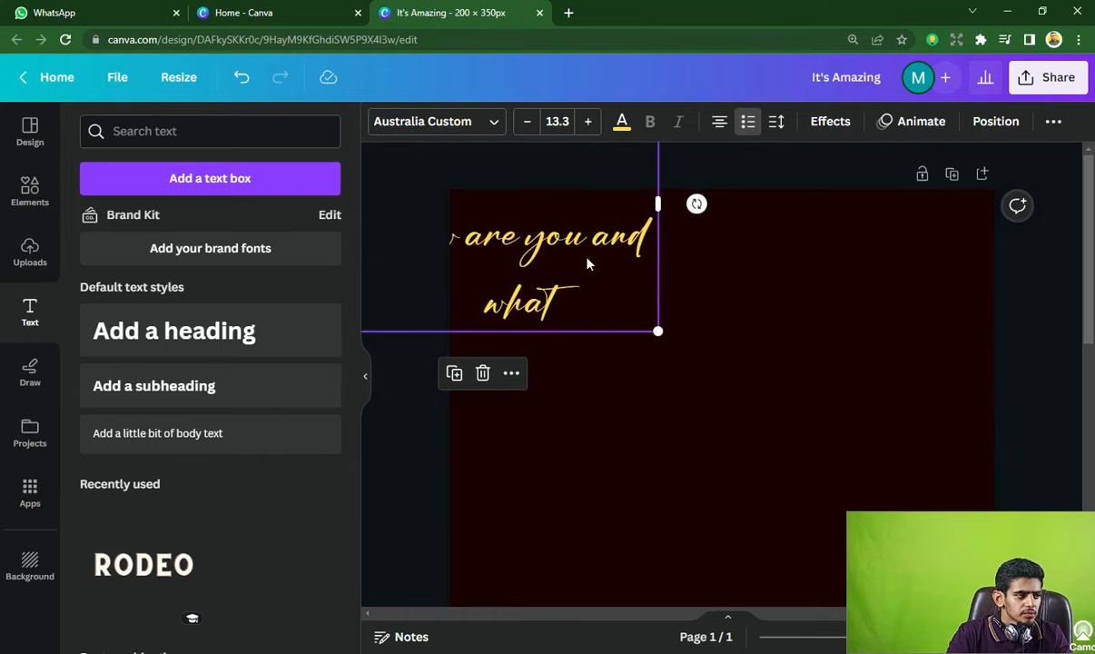
drag(587, 263, 670, 367)
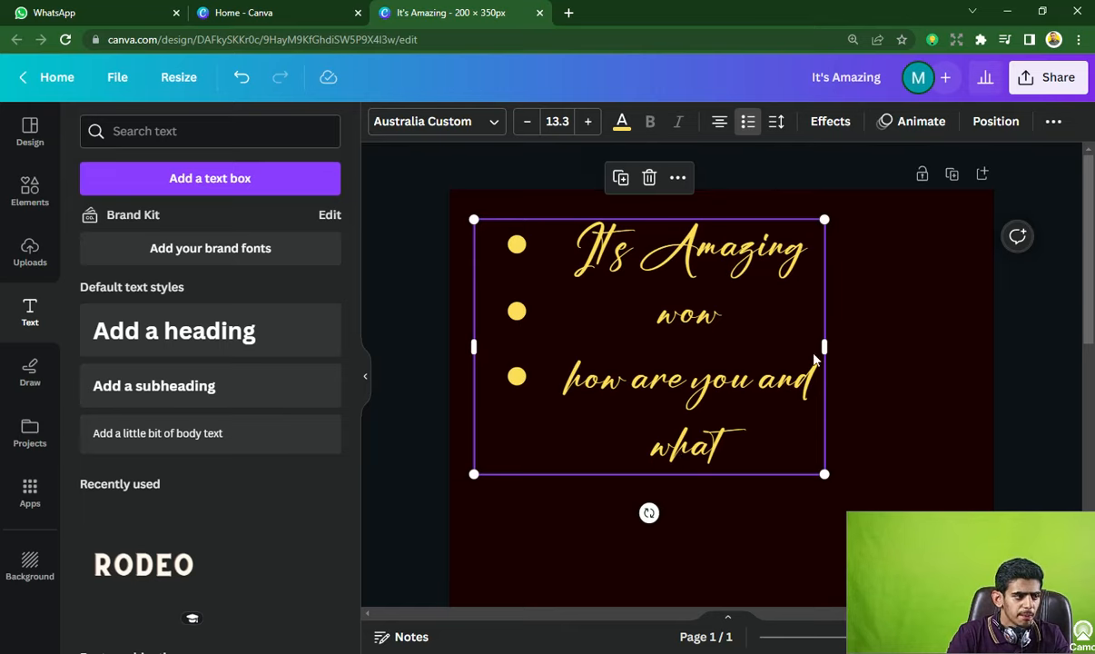
- Widen the bulleted text box so "how are you and what" fits on one line and left-align the text
drag(823, 346, 867, 390)
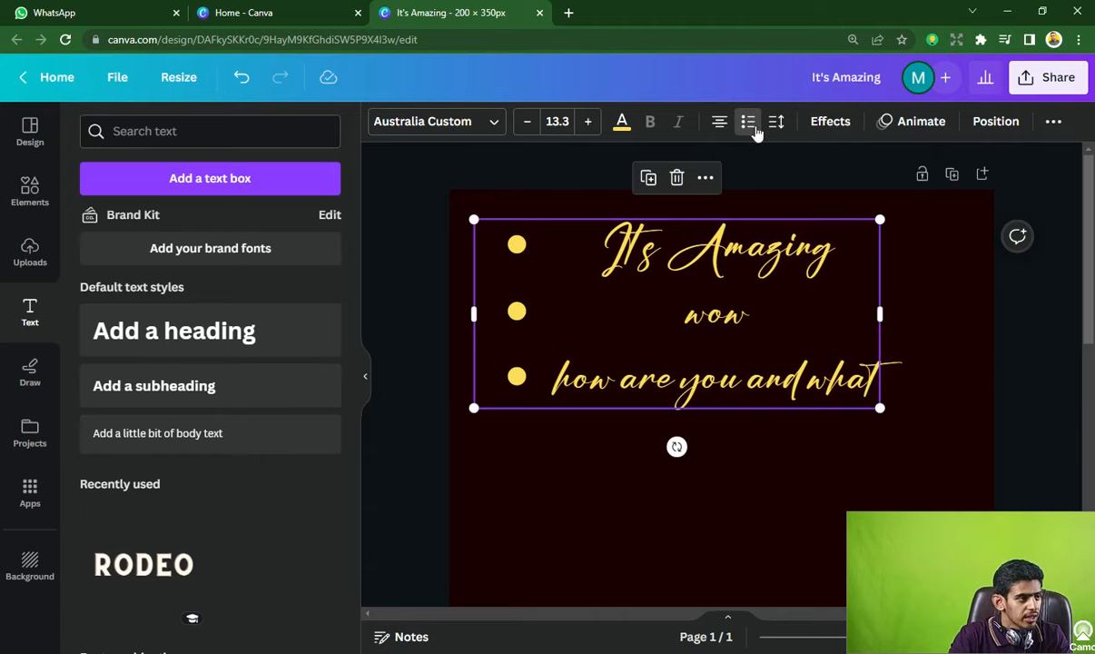
click(720, 123)
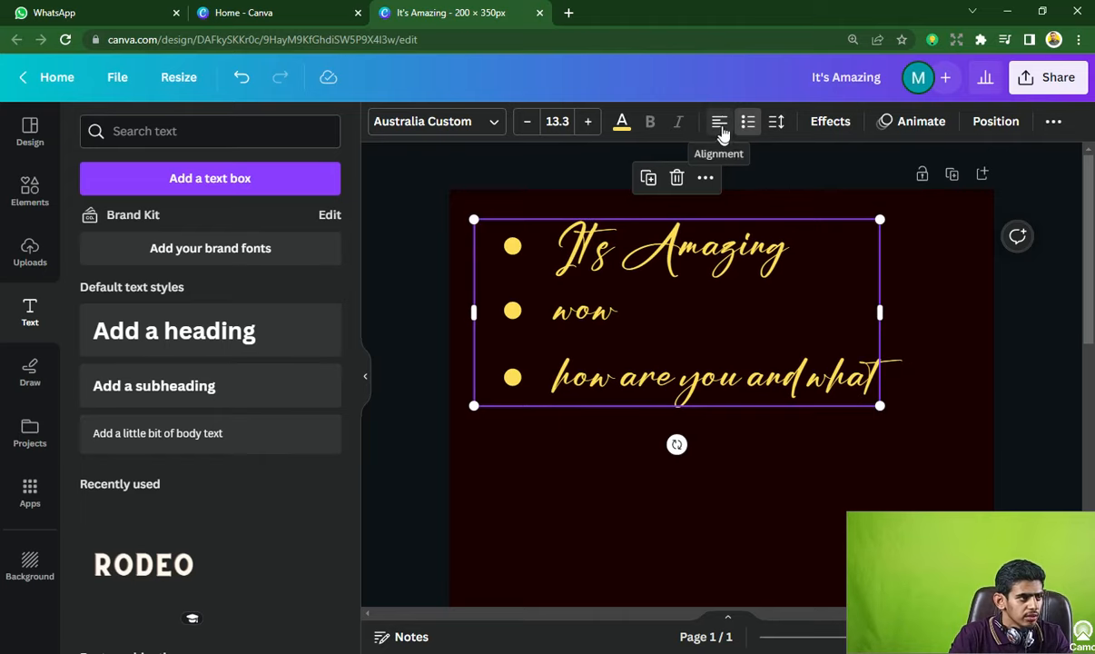
click(474, 307)
mouse_move(474, 309)
mouse_down()
mouse_move(487, 308)
mouse_move(472, 312)
mouse_up()
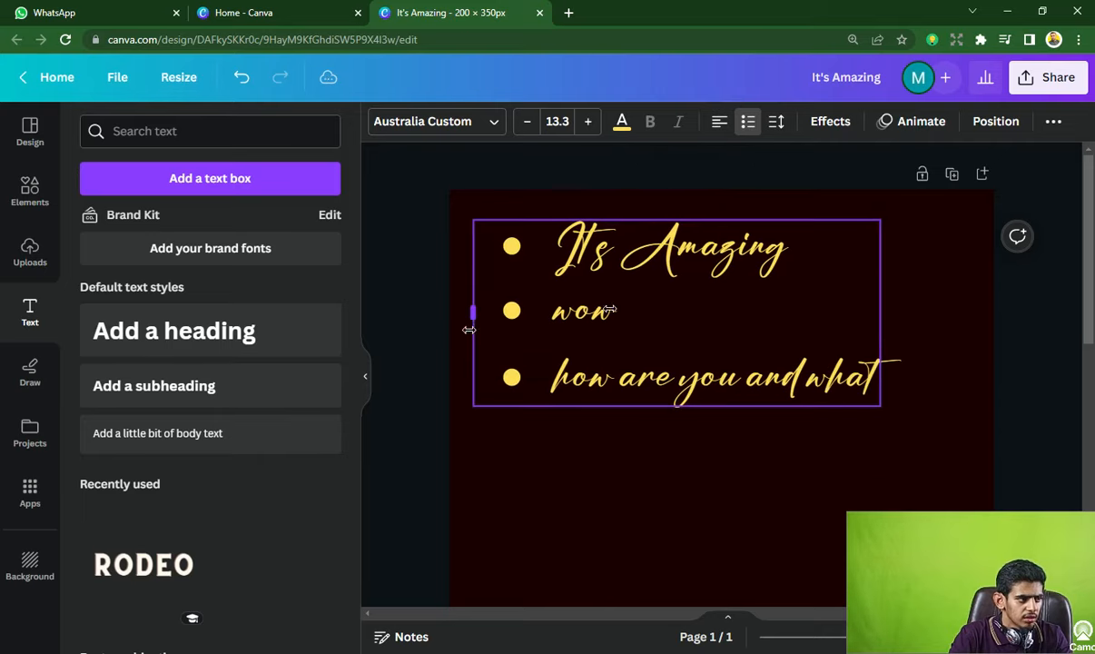
- Cycle the bulleted text's alignment through justified, right and centered, and back to left
click(719, 123)
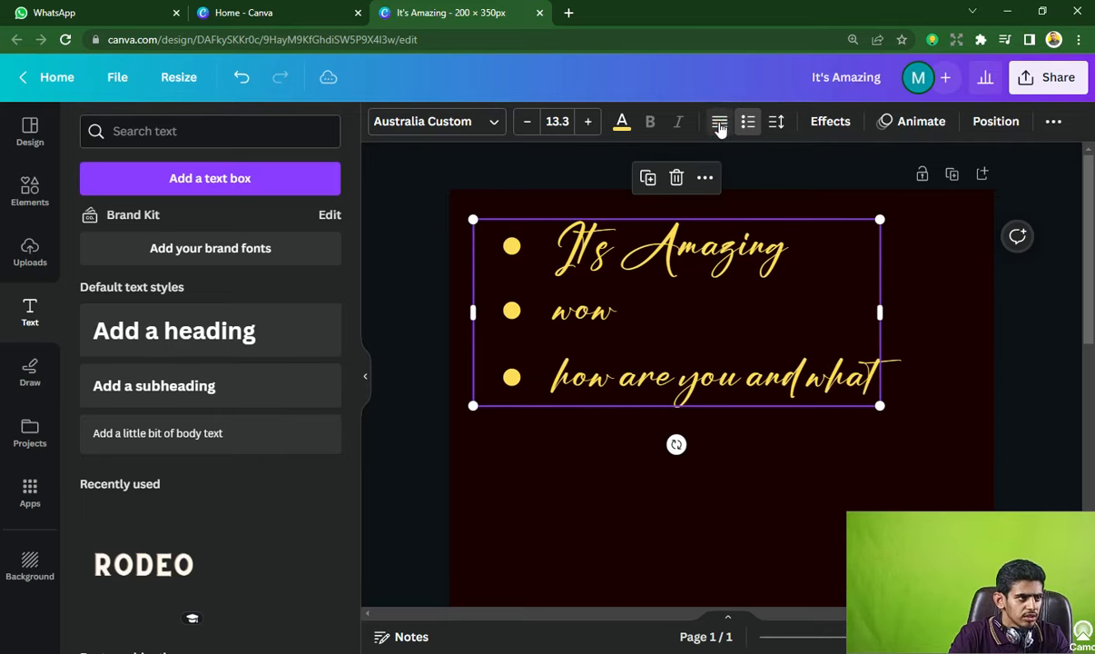
click(719, 123)
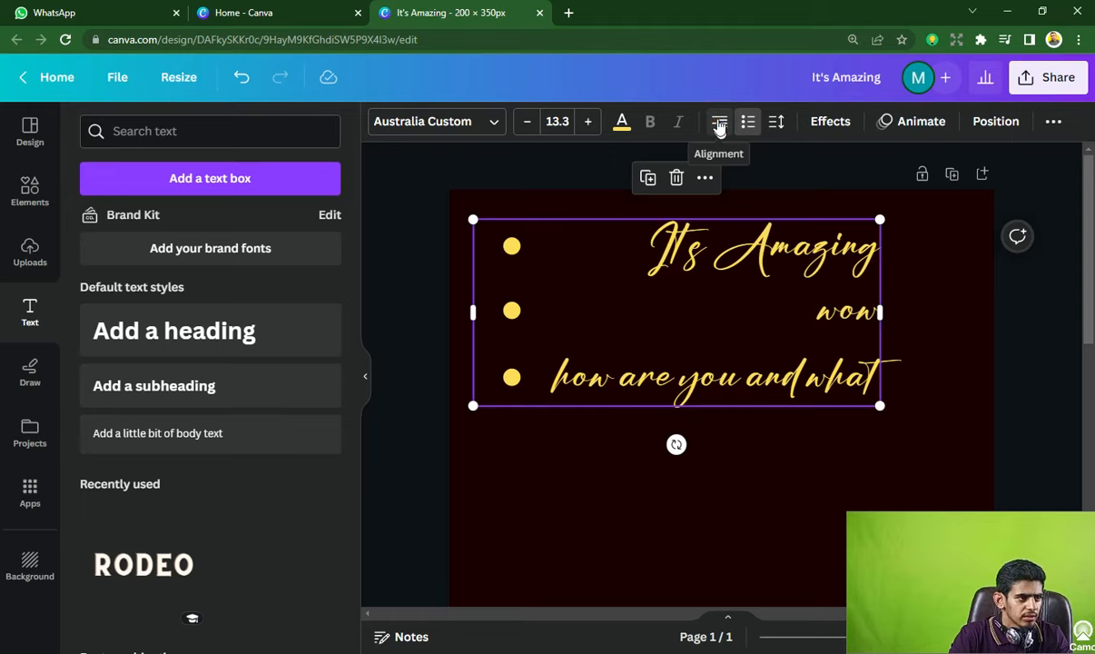
click(719, 123)
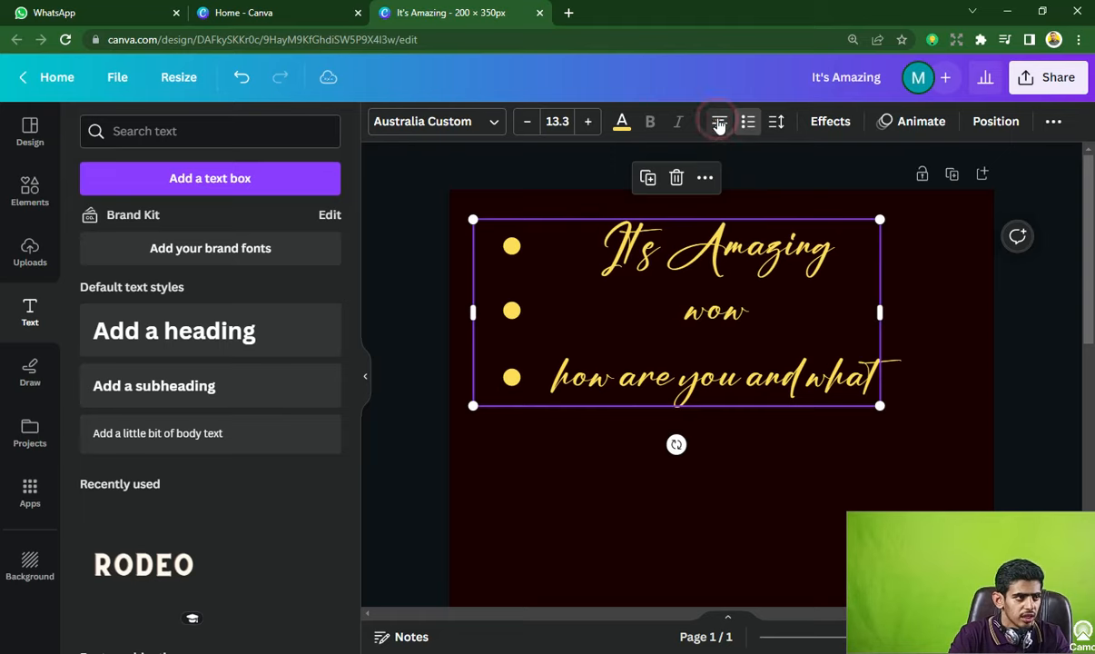
click(719, 124)
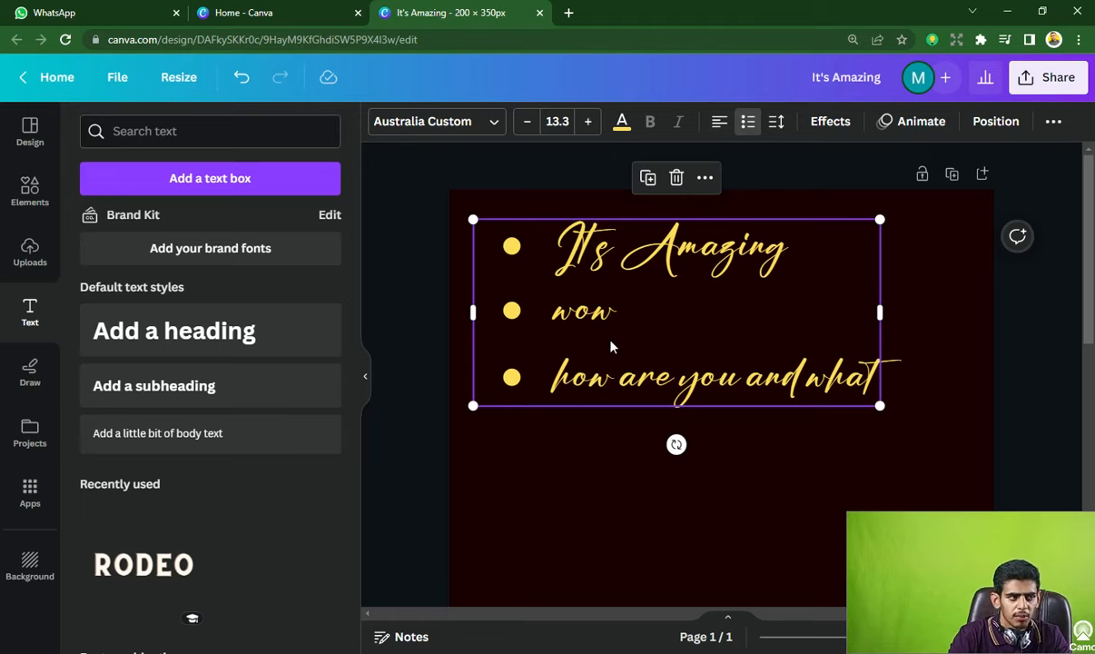
- Set the bulleted text's line spacing to 1.07, keeping the letter spacing at 0
click(778, 124)
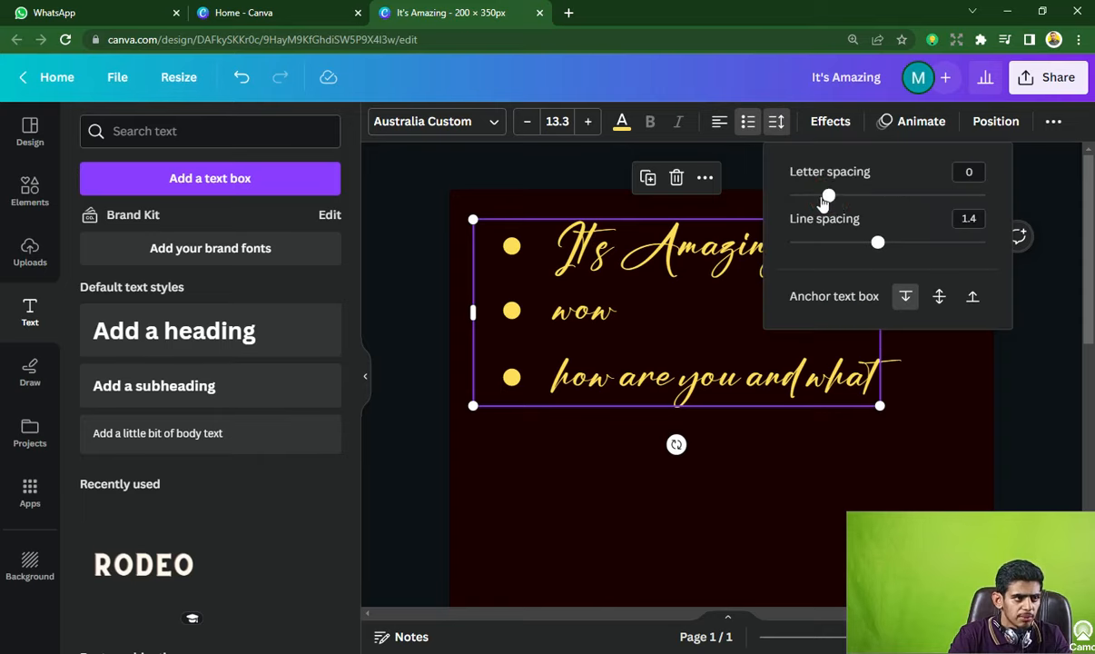
mouse_move(832, 201)
mouse_down()
mouse_move(872, 194)
mouse_move(829, 198)
mouse_up()
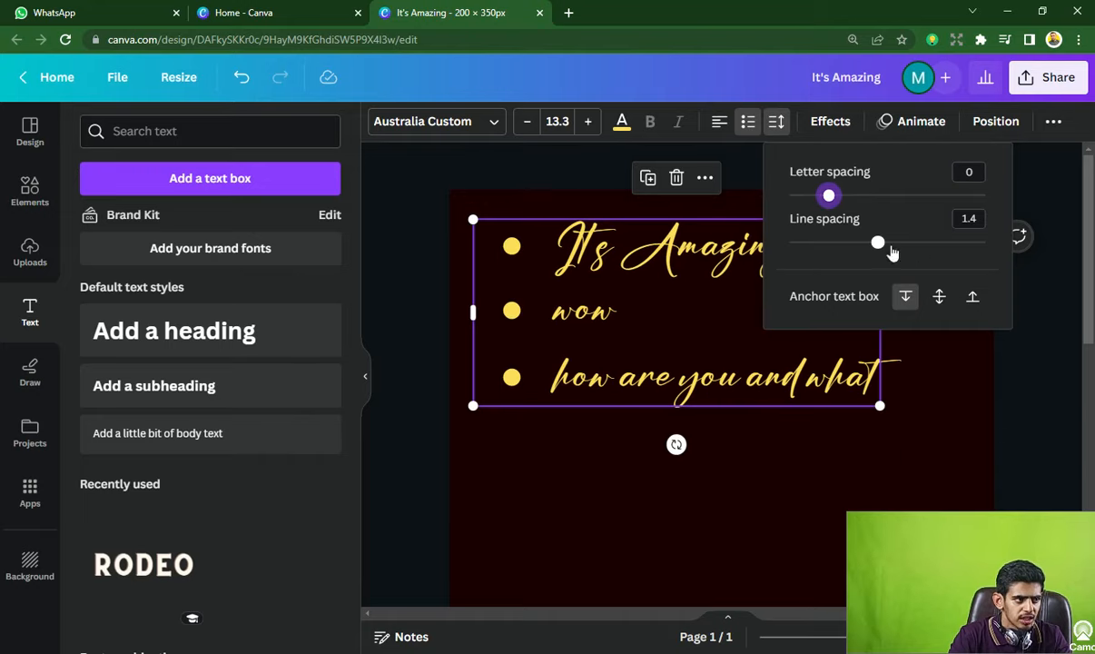
drag(879, 247, 845, 243)
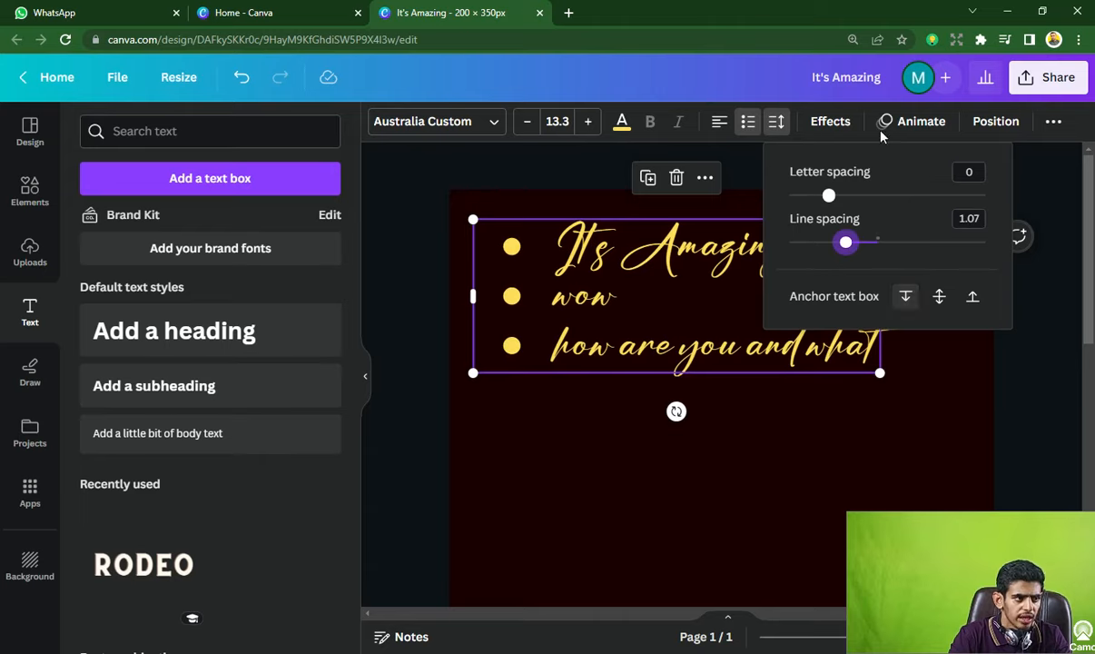
click(776, 121)
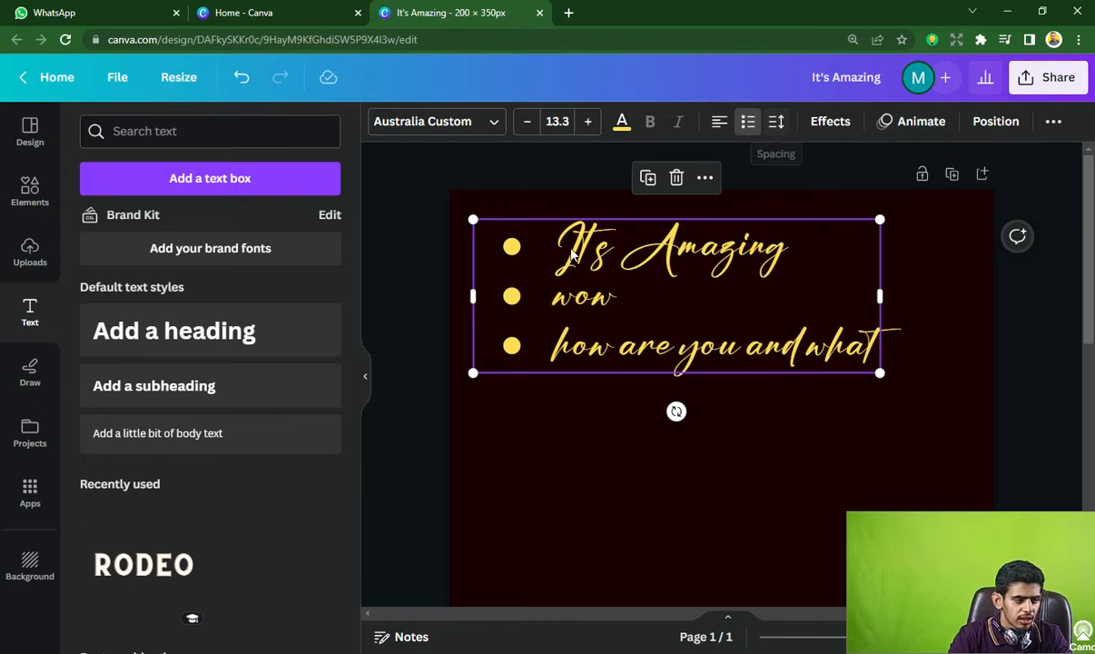
- Delete the bulleted text and add a default heading placed near the page's upper edge
drag(570, 255, 557, 291)
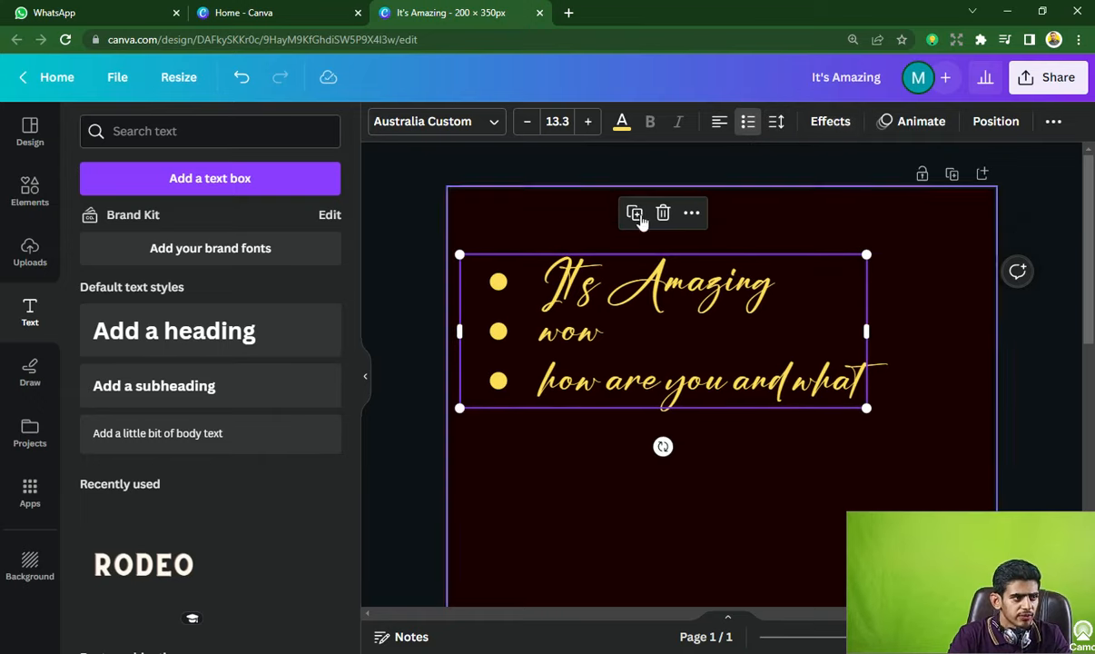
key(Delete)
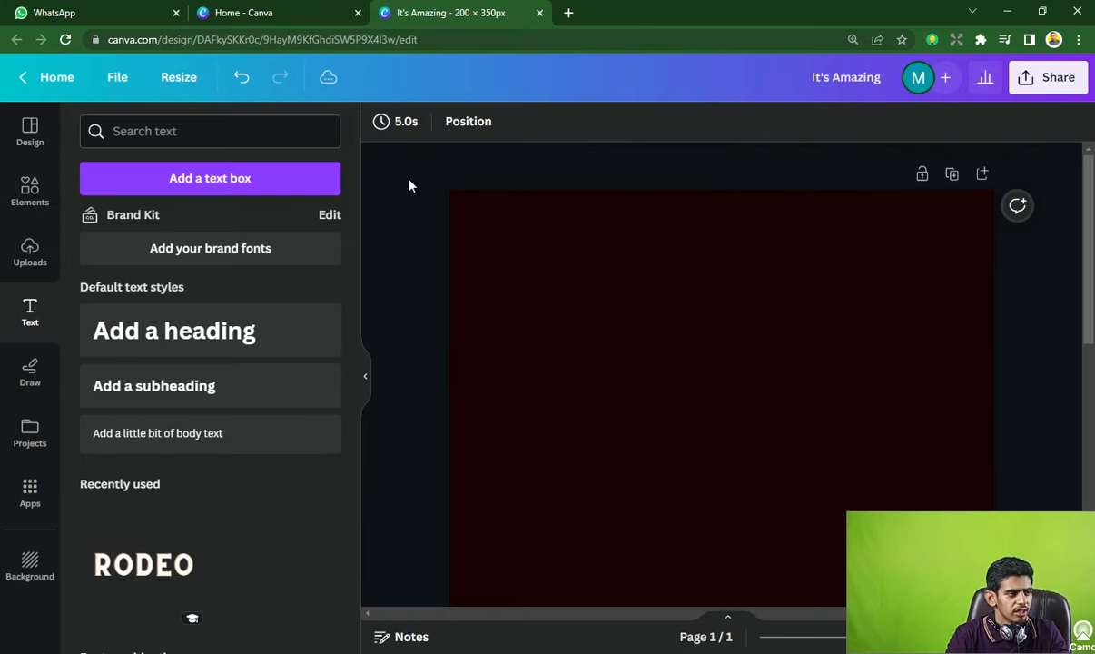
click(196, 325)
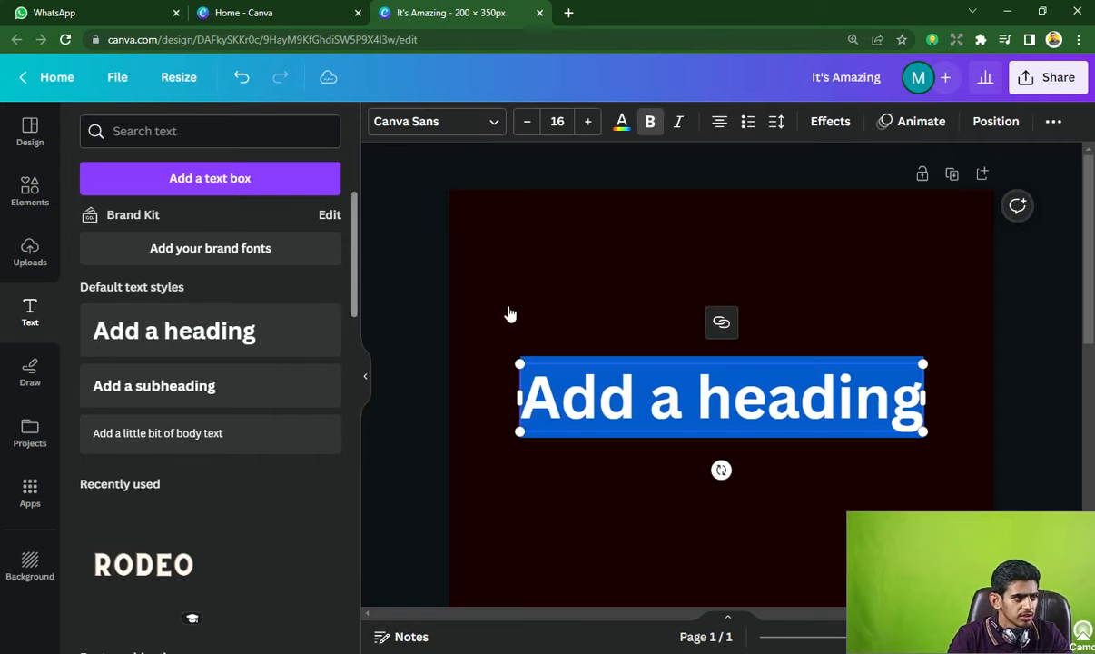
click(517, 268)
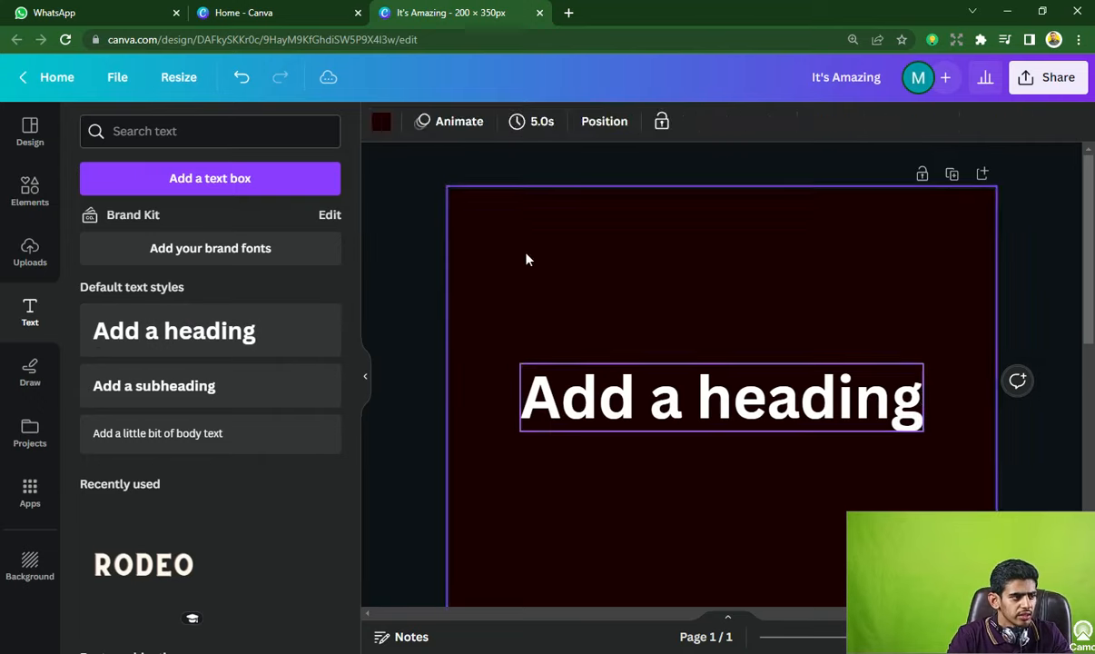
click(576, 405)
drag(543, 315, 533, 269)
- Change the page background to white and the "Add a heading" text color to black
click(672, 447)
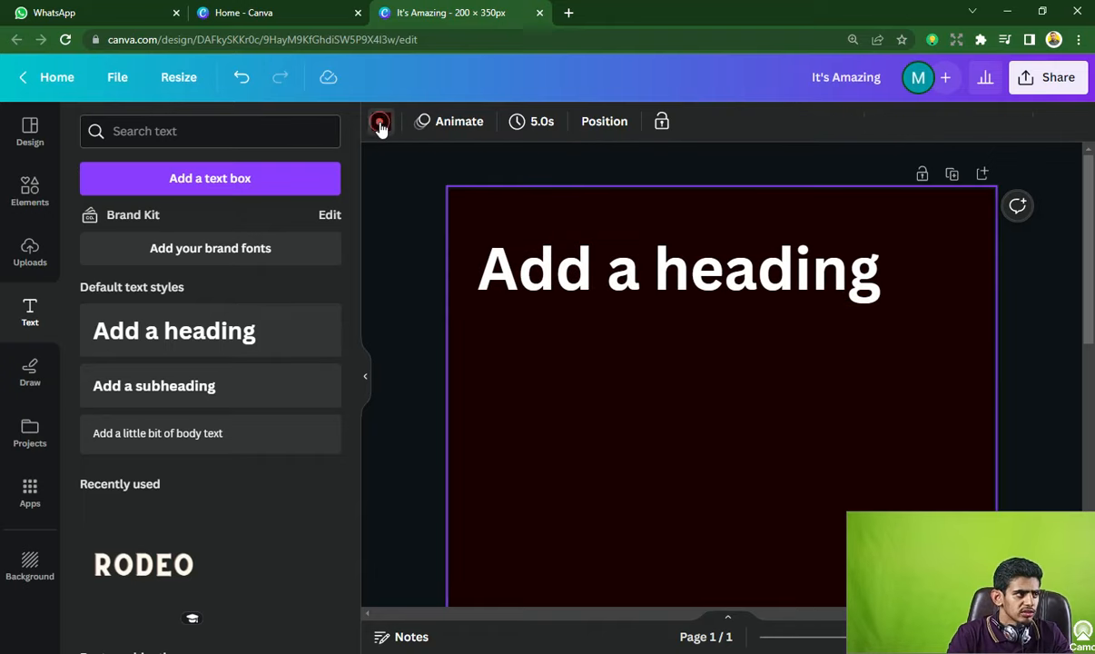
click(380, 121)
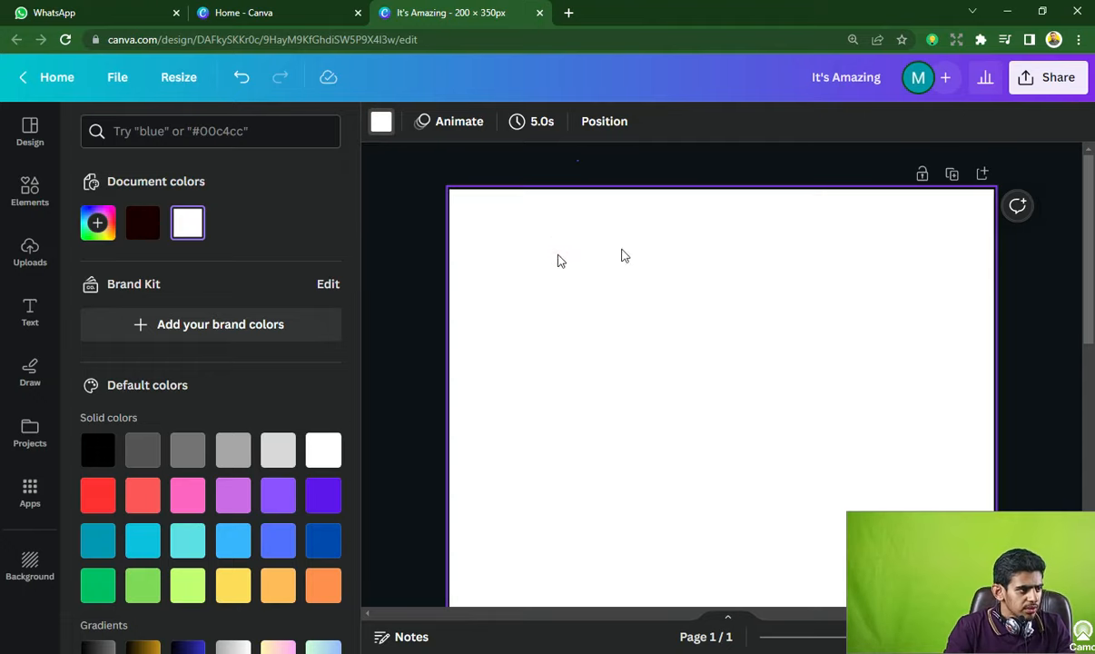
key(t)
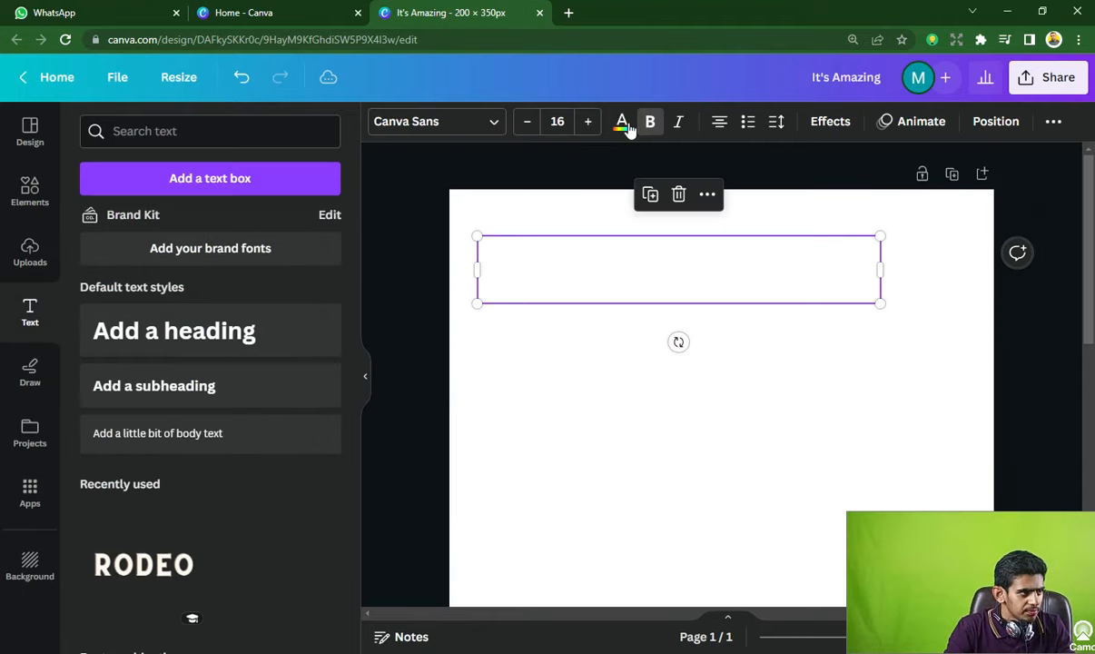
click(623, 124)
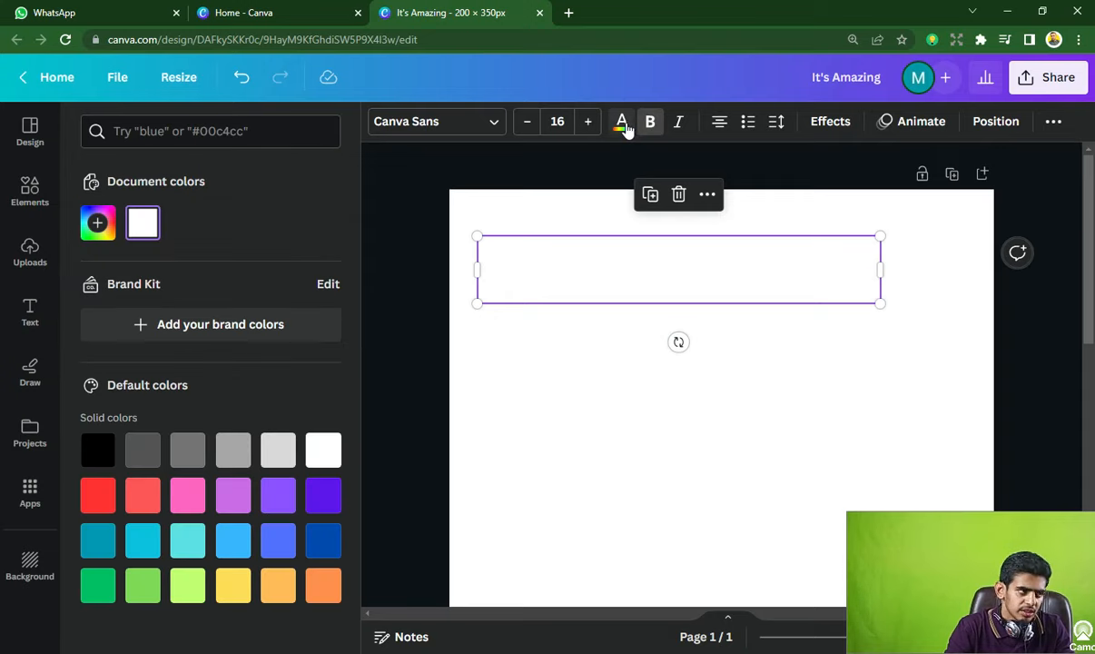
click(97, 449)
click(608, 402)
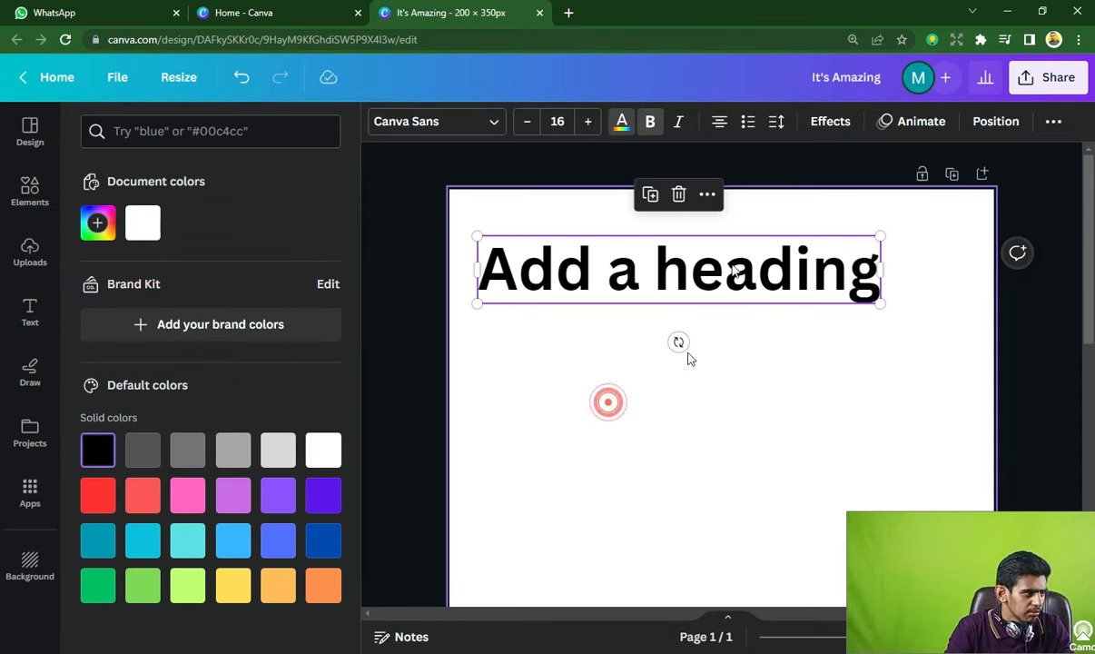
click(632, 182)
- Recolor the "Add a heading" text with the default solid orange
click(594, 278)
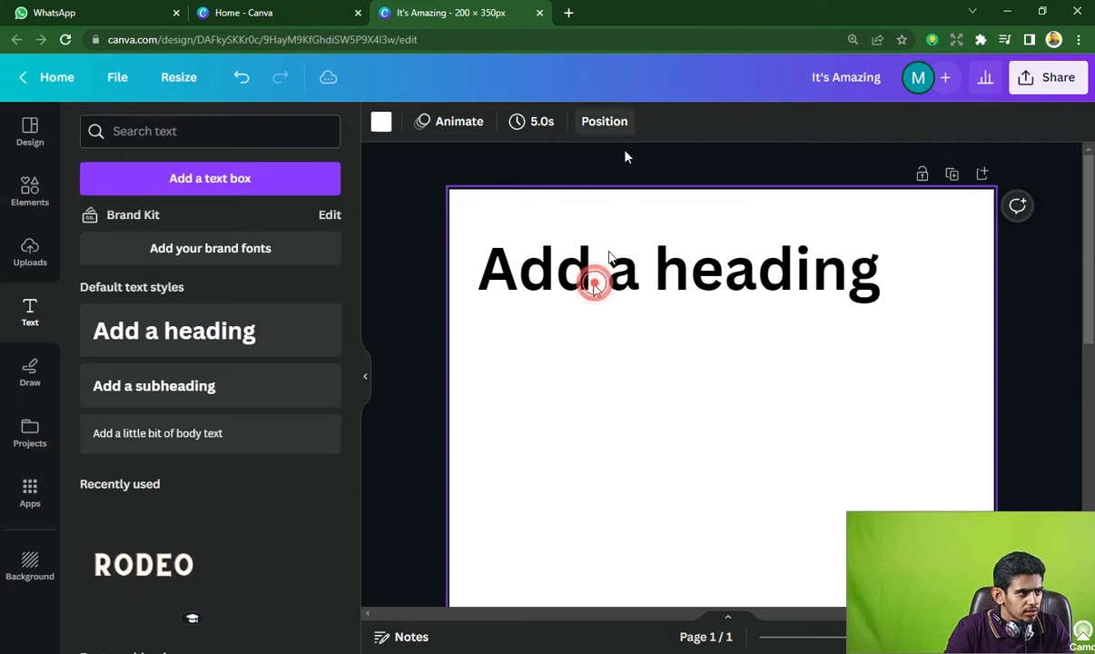
click(621, 120)
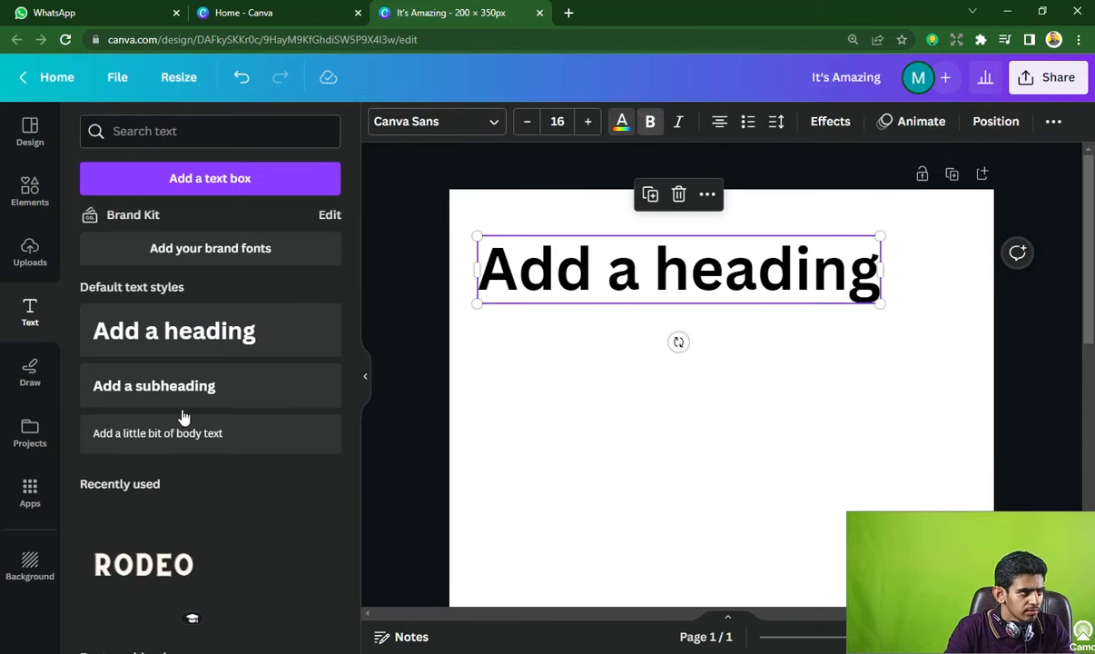
click(324, 586)
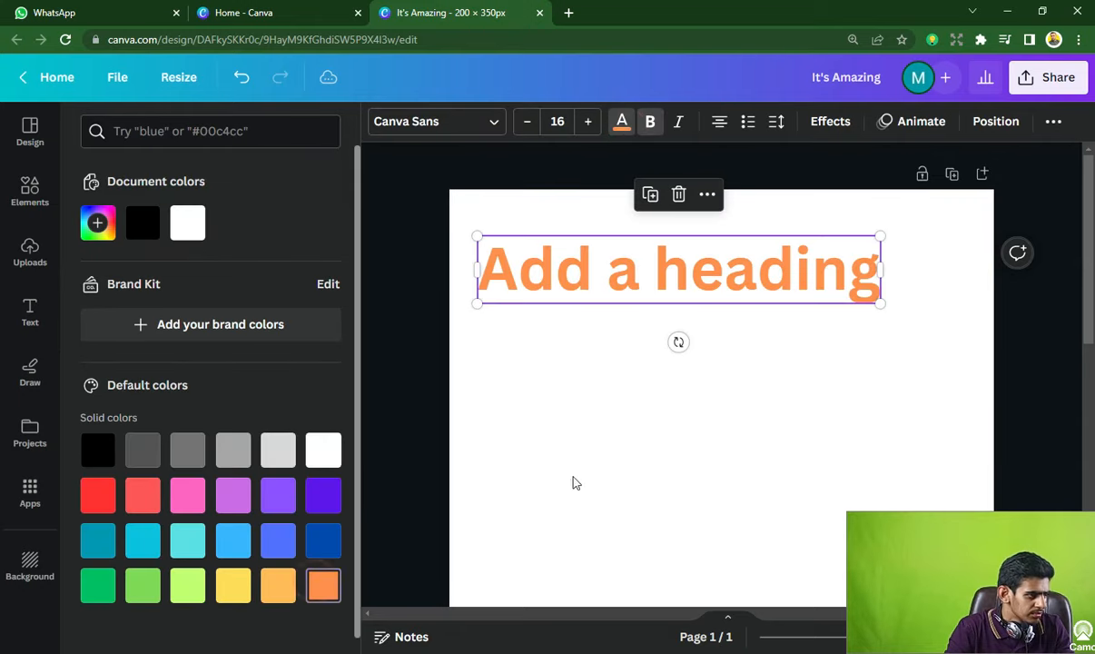
click(638, 347)
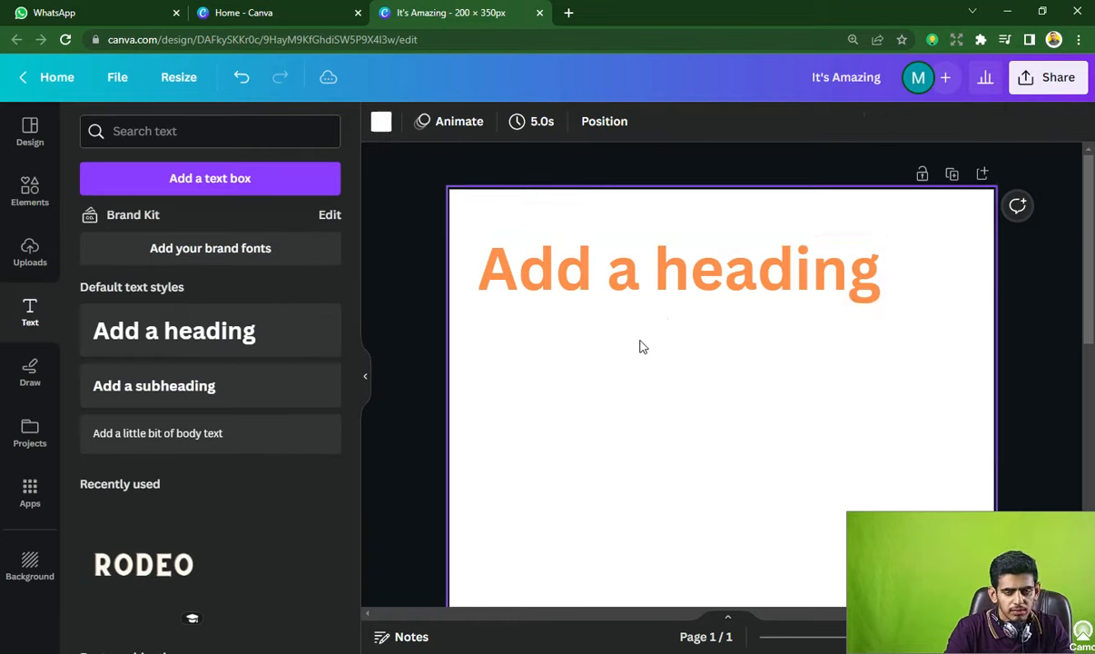
- Apply the Shadow effect to the orange heading and set the shadow color to black
click(640, 265)
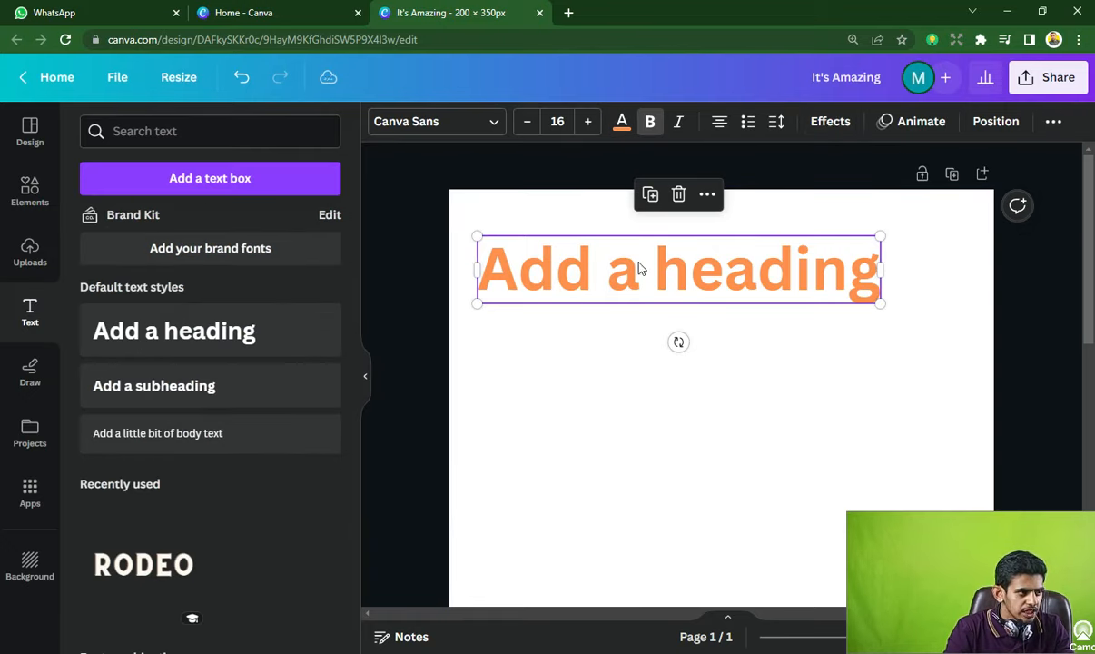
click(829, 123)
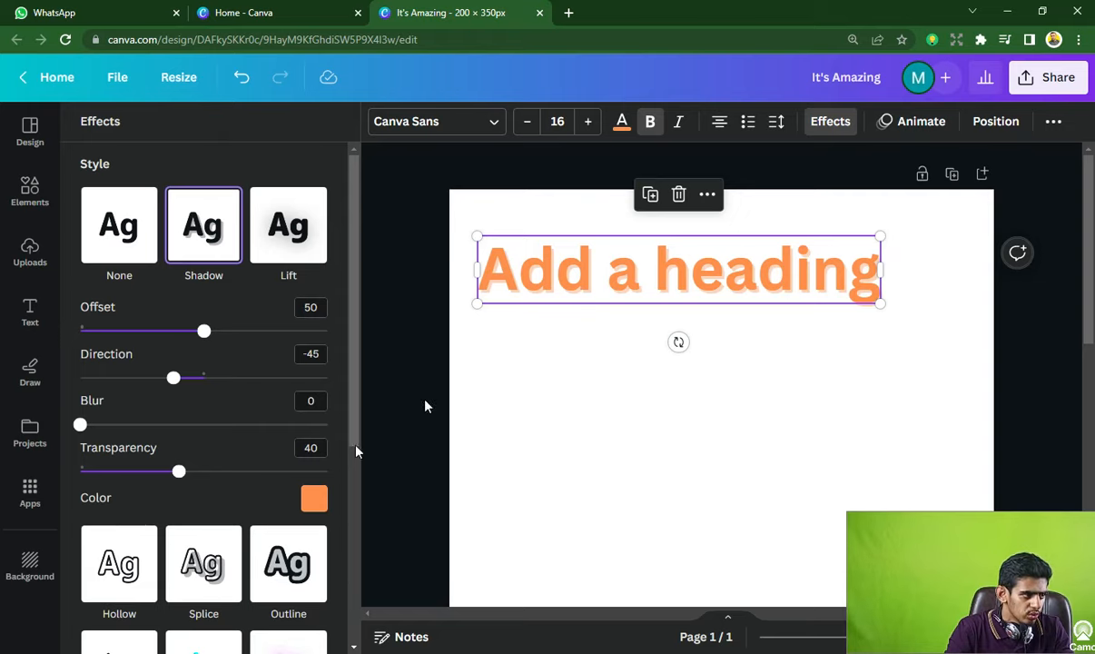
click(314, 497)
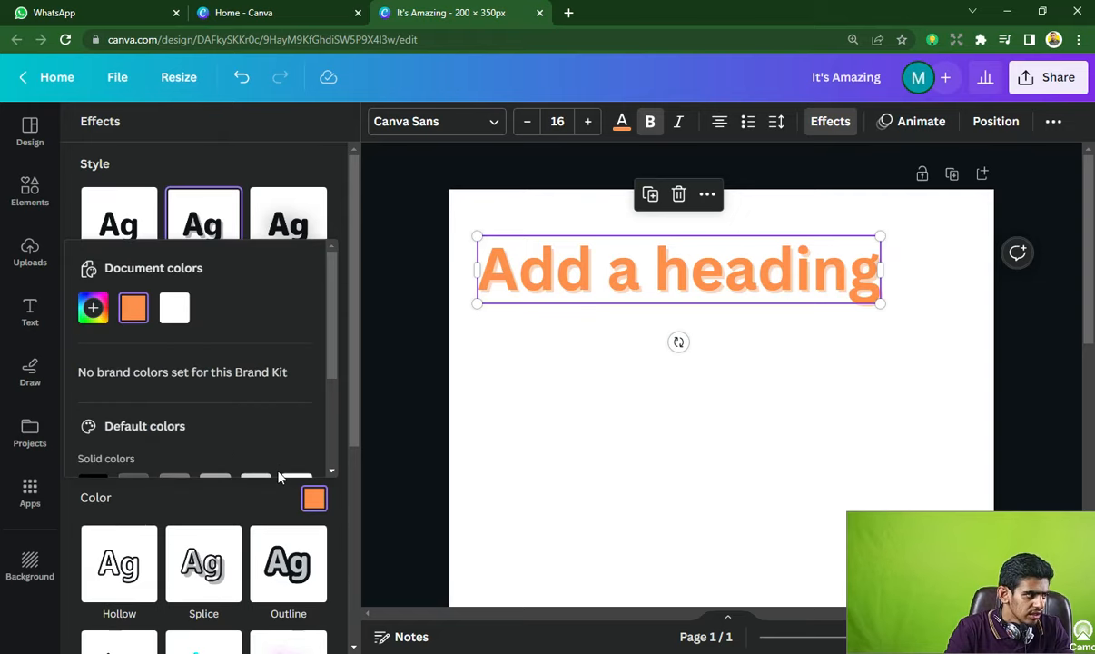
scroll(254, 386, down, 2)
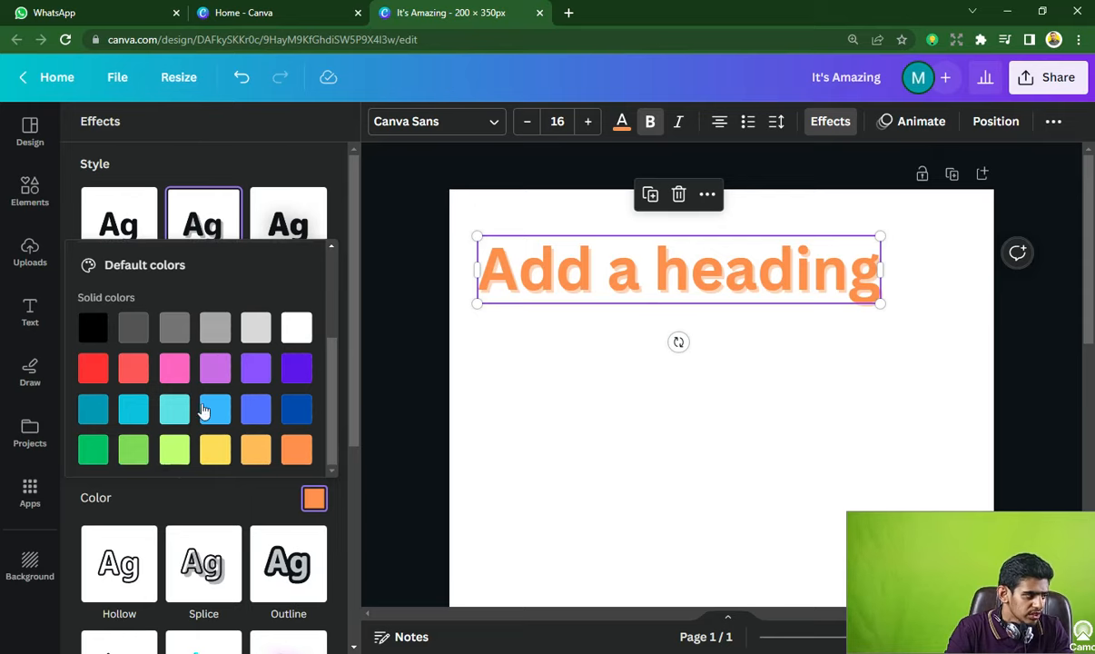
click(88, 329)
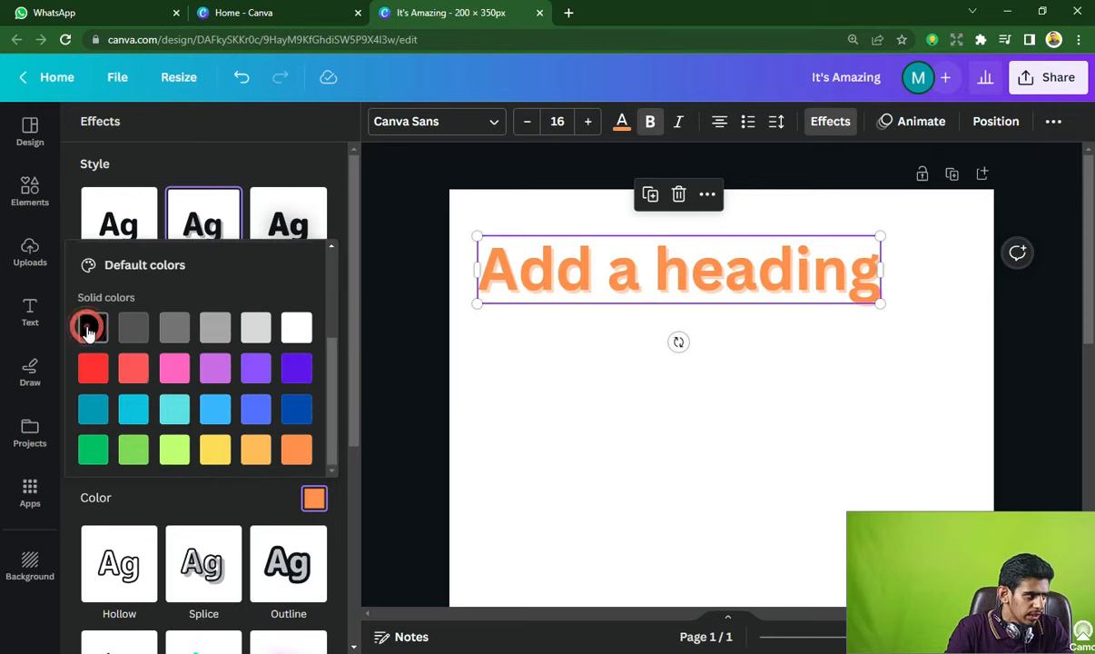
click(176, 166)
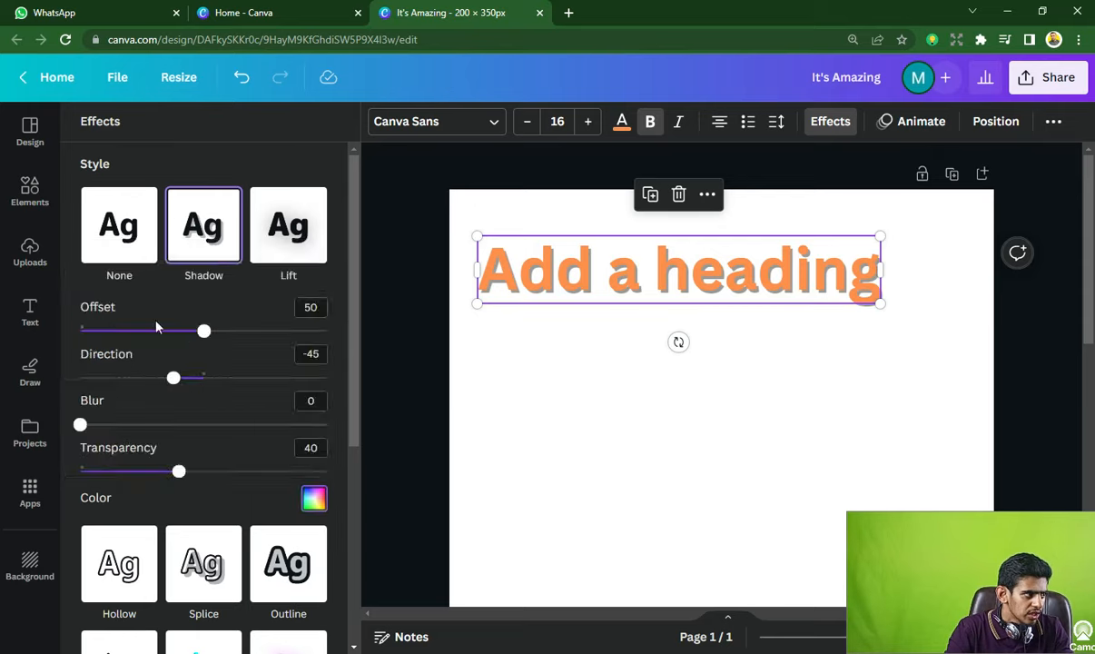
- Try a shadow with offset 42, direction -99, blur 57 and transparency 100, and restore the Shadow effect's default settings
mouse_move(205, 332)
mouse_down()
mouse_move(237, 331)
mouse_move(185, 334)
mouse_up()
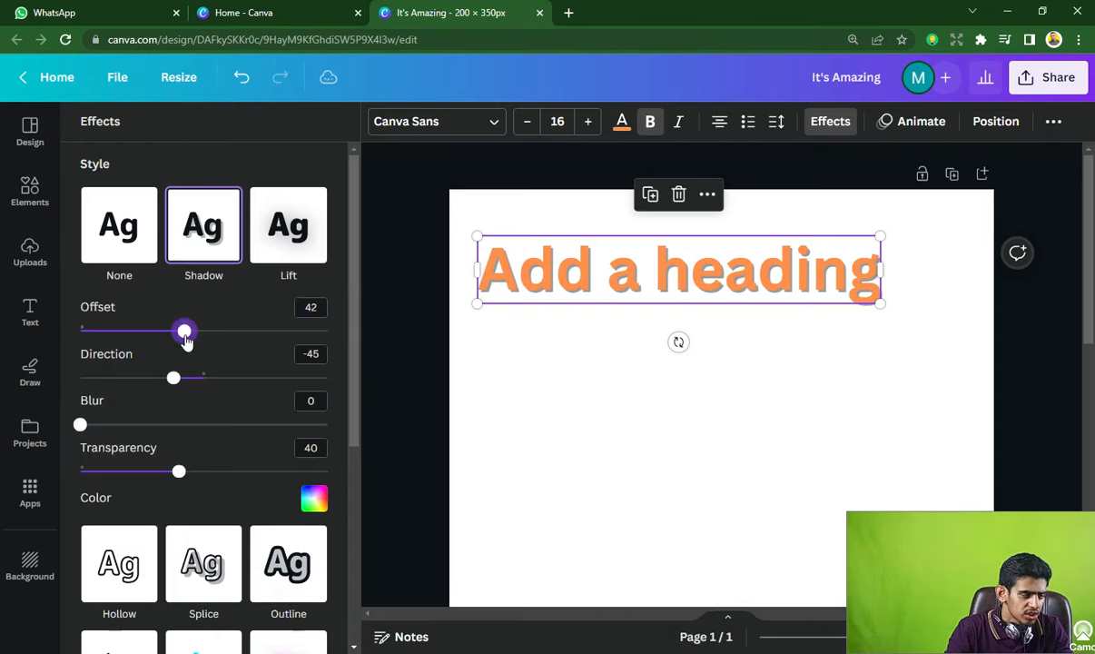
drag(173, 378, 136, 377)
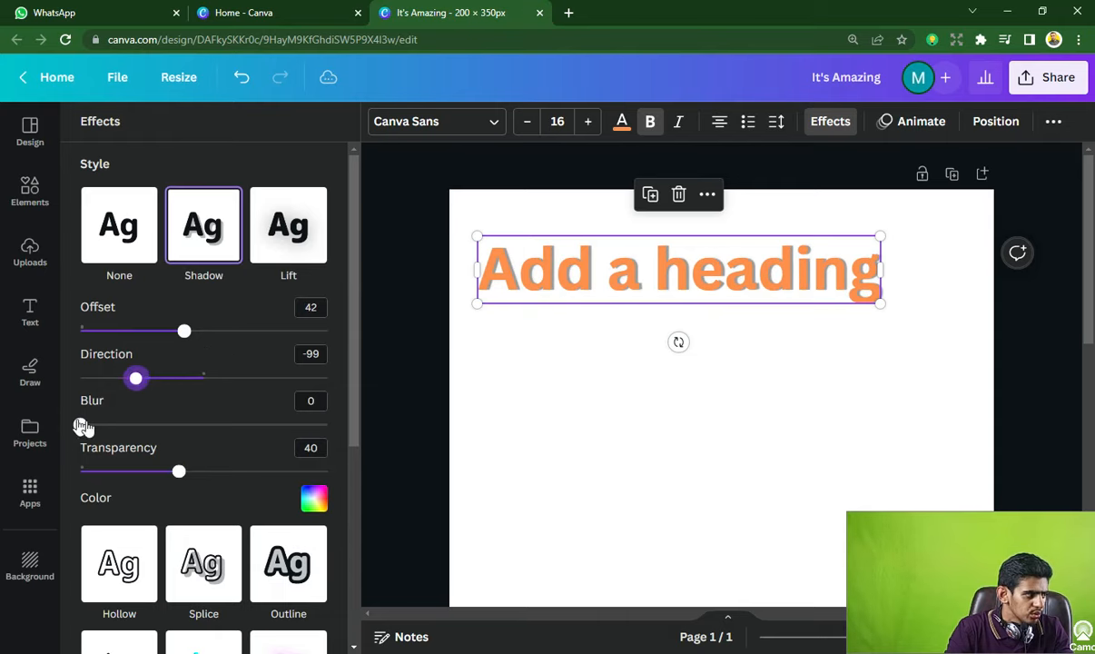
drag(82, 423, 222, 425)
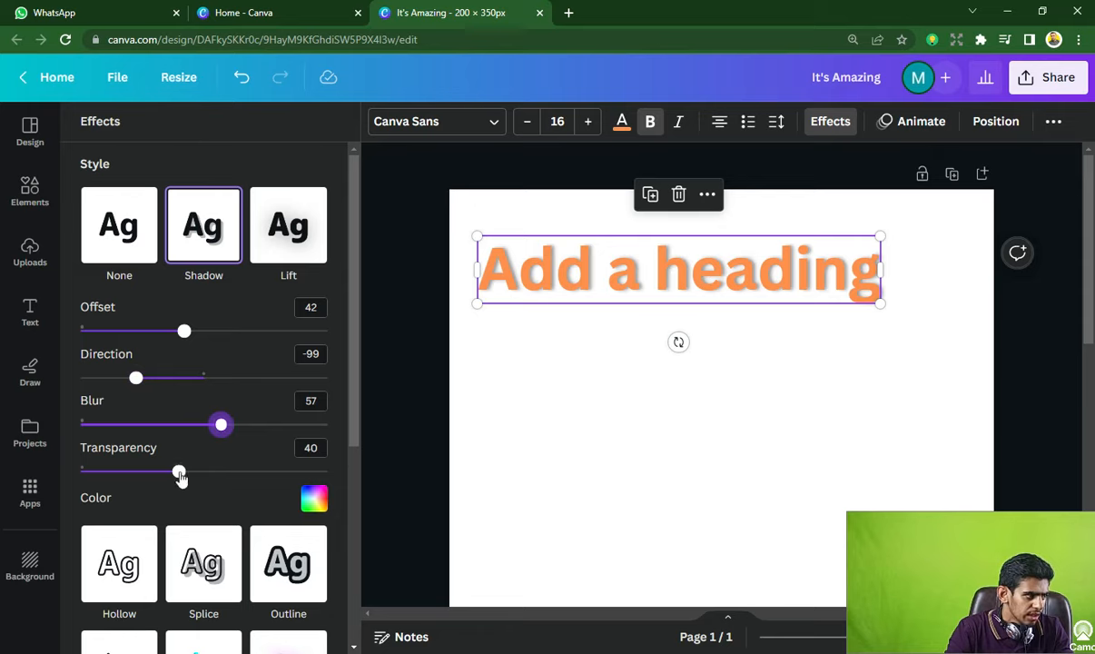
drag(179, 470, 687, 8)
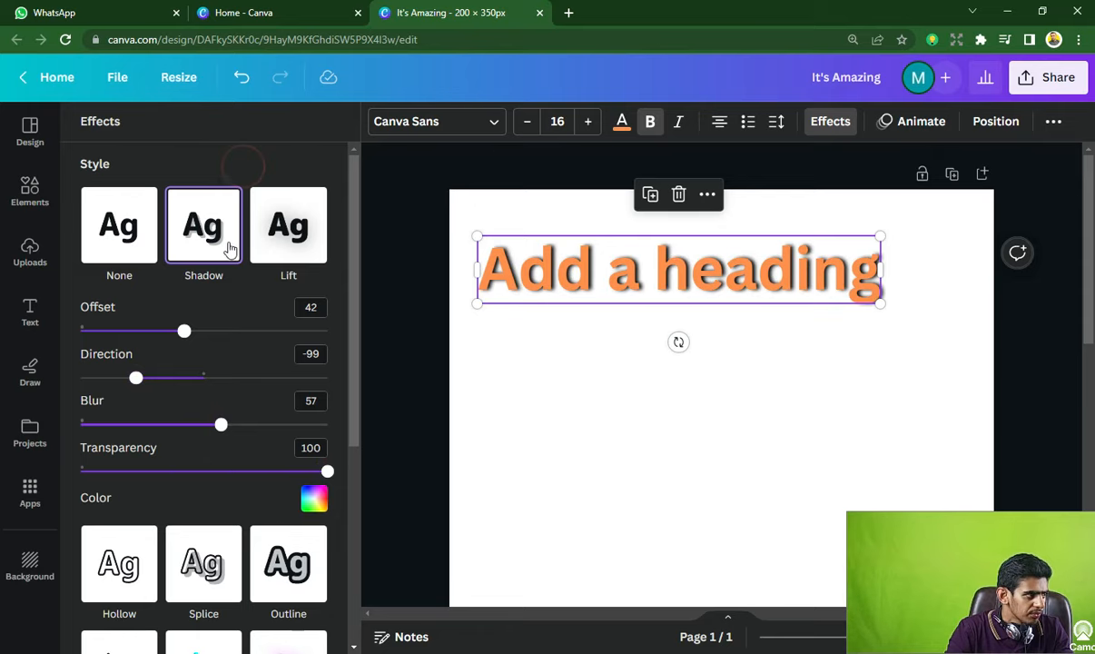
click(223, 244)
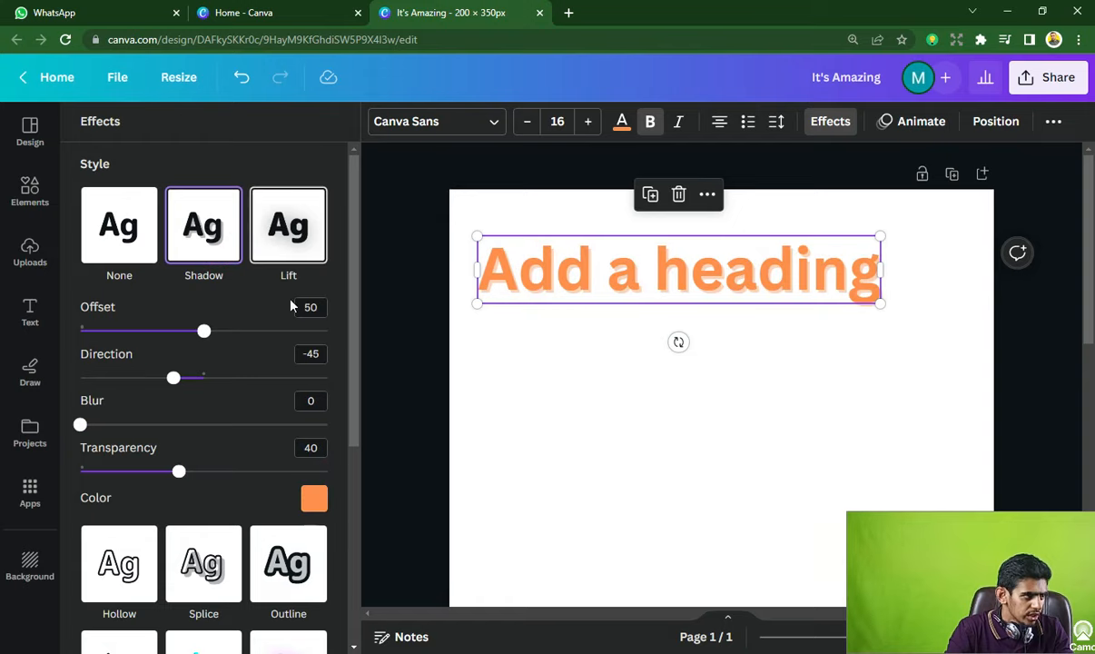
- Try the Lift, Hollow, Splice, Outline and Background effects on the orange heading, and reset its style to None
click(284, 233)
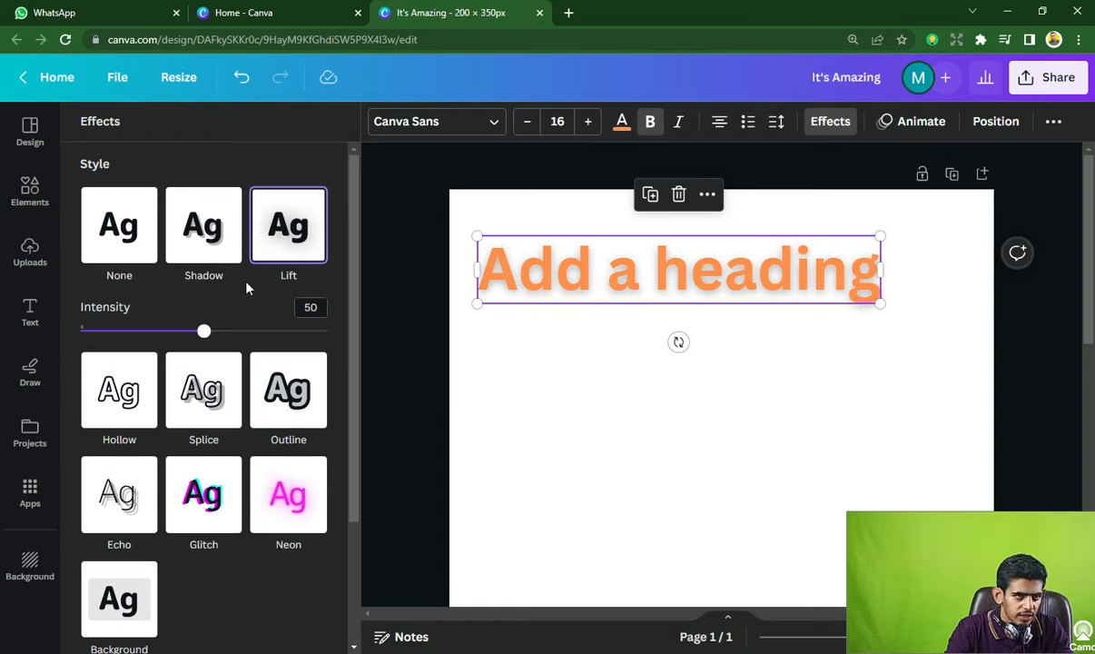
click(110, 390)
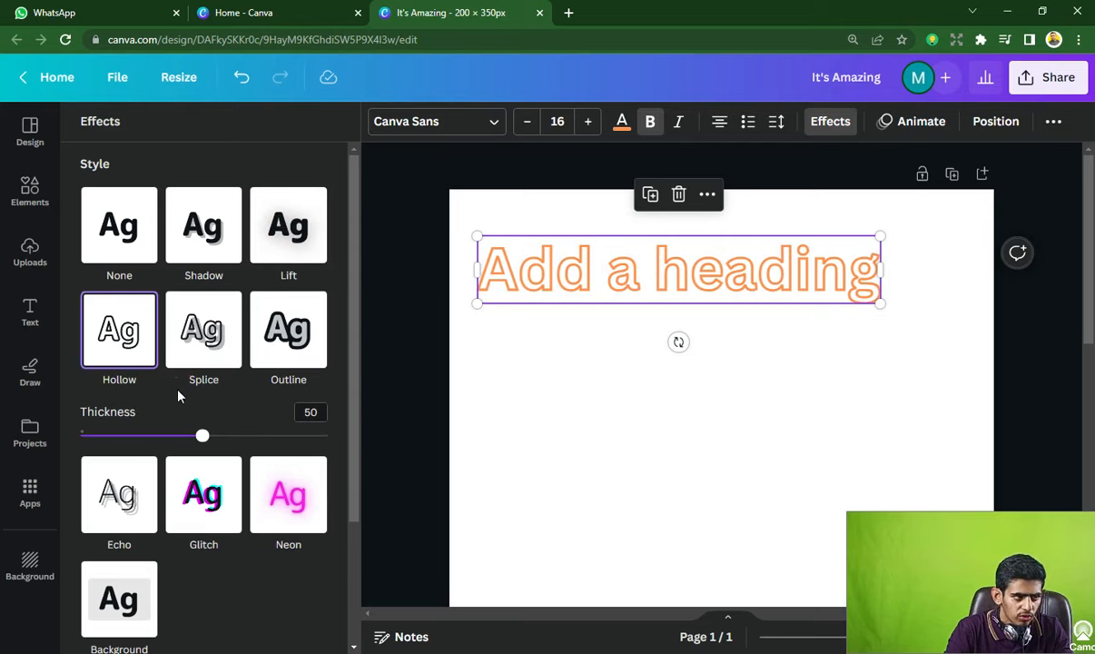
click(207, 362)
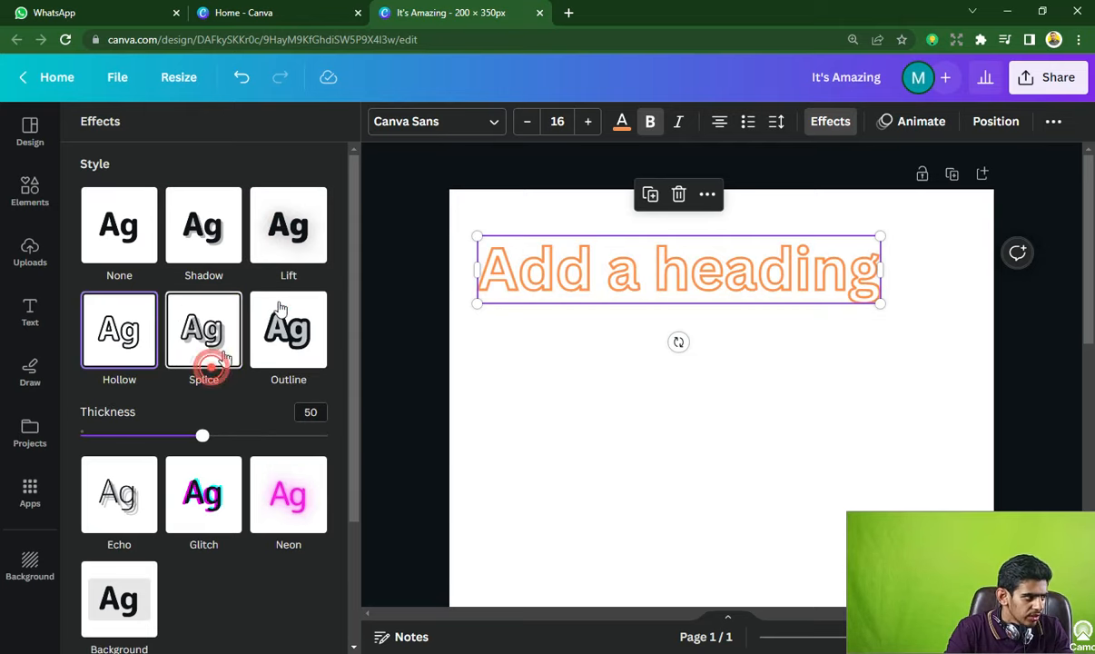
click(305, 330)
scroll(234, 352, down, 1)
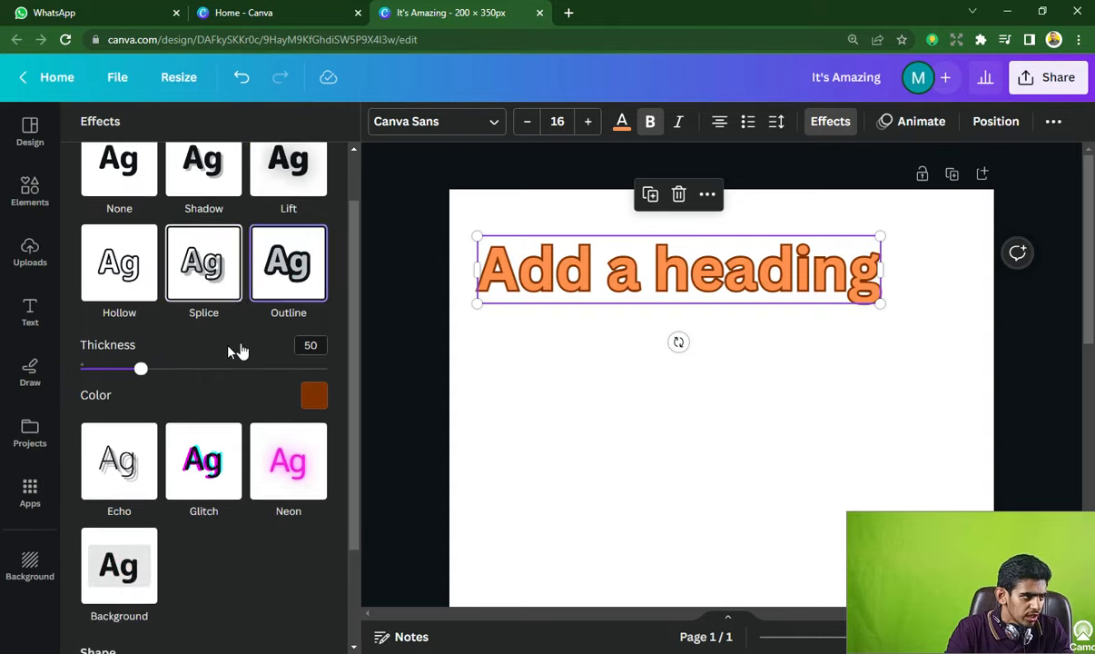
scroll(234, 352, down, 3)
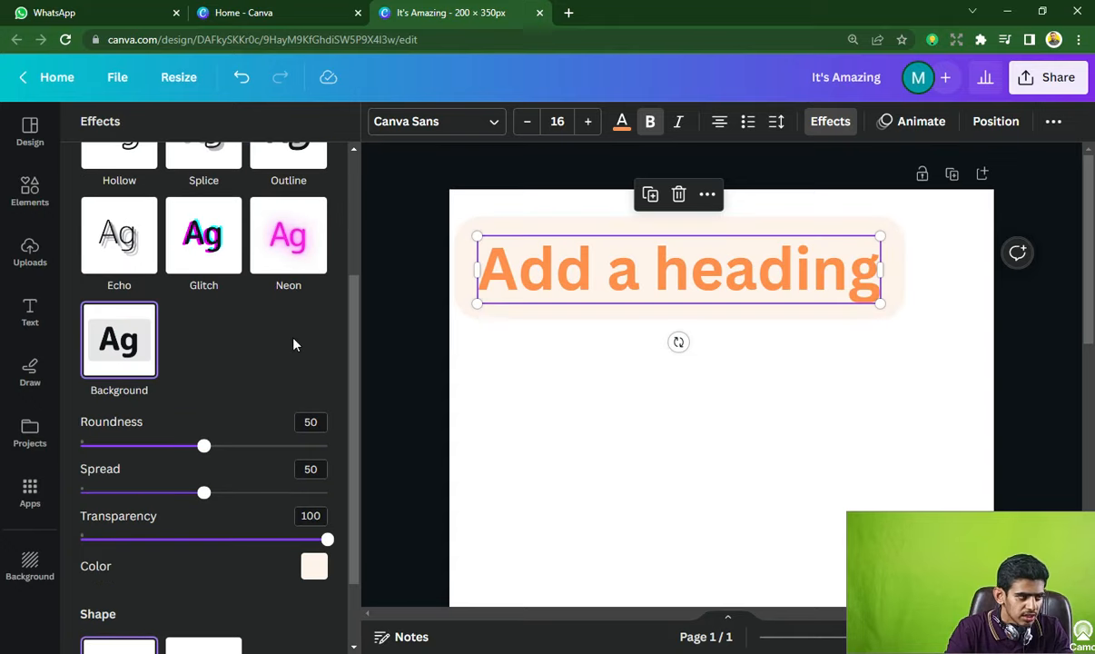
scroll(268, 303, up, 4)
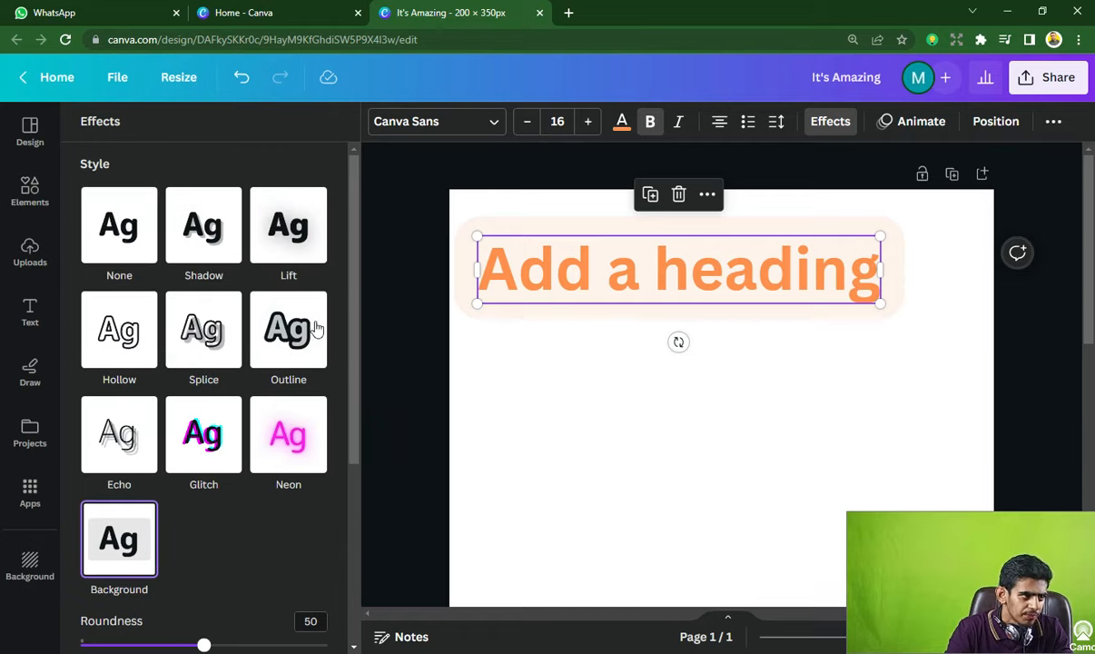
click(116, 230)
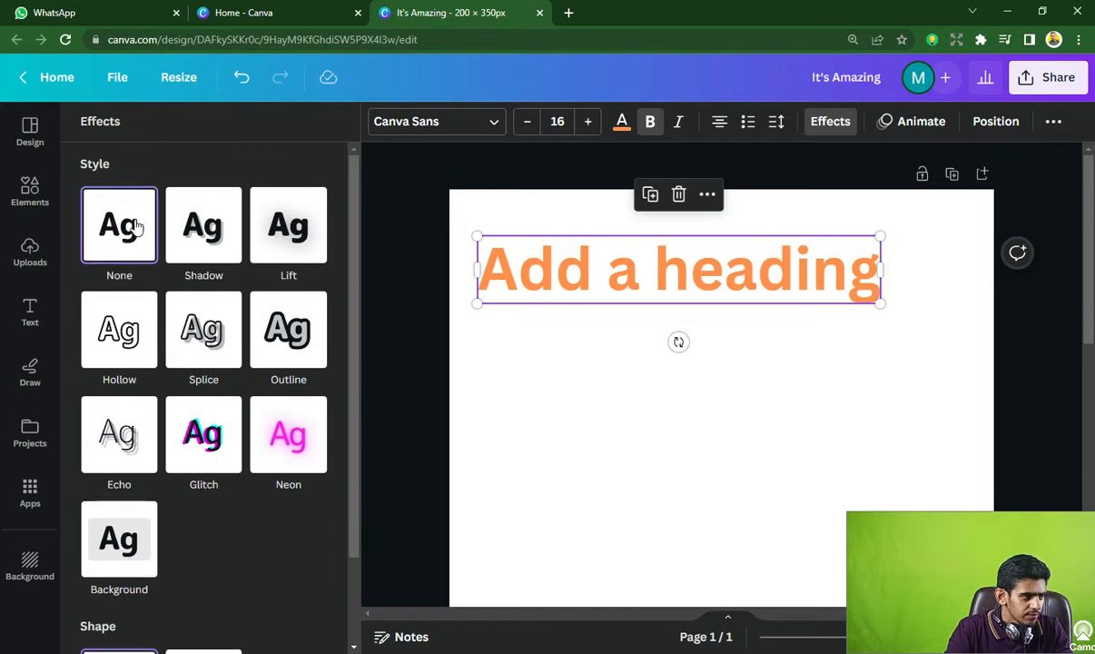
- Curve the orange heading with a curve value of 23 and shift the curved text slightly down the page
scroll(154, 254, down, 2)
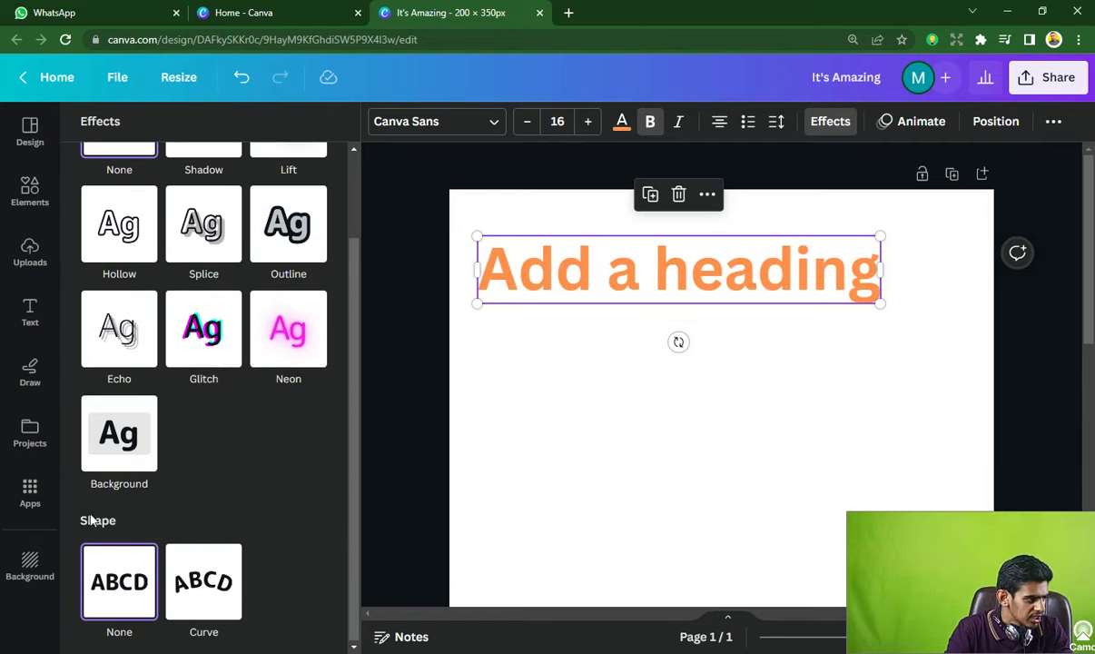
click(187, 584)
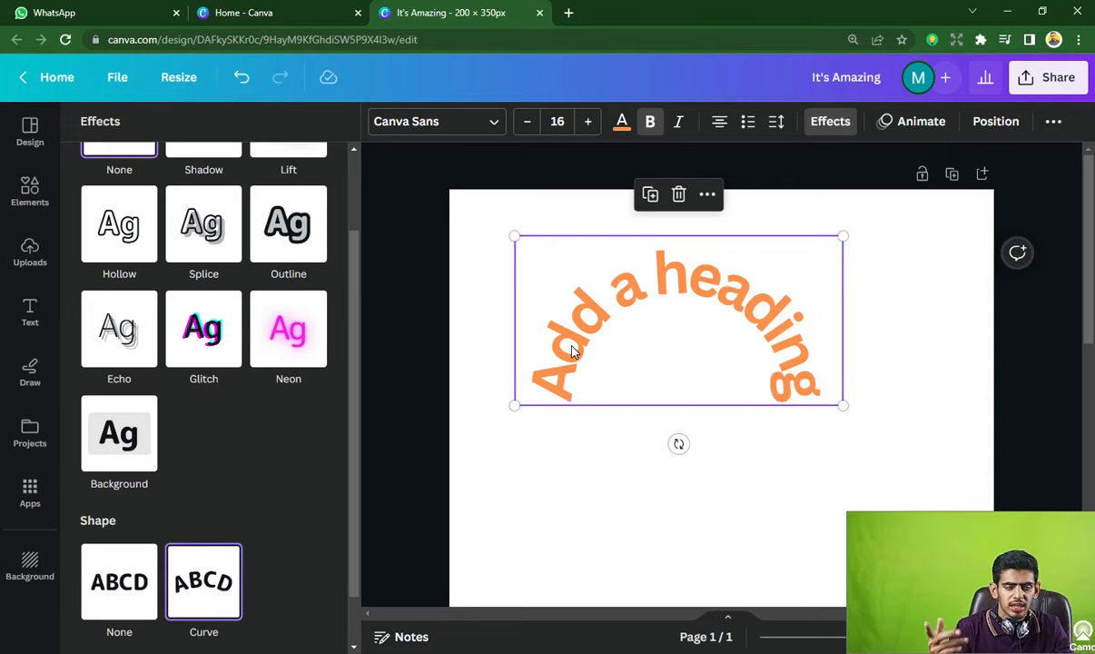
scroll(257, 482, down, 1)
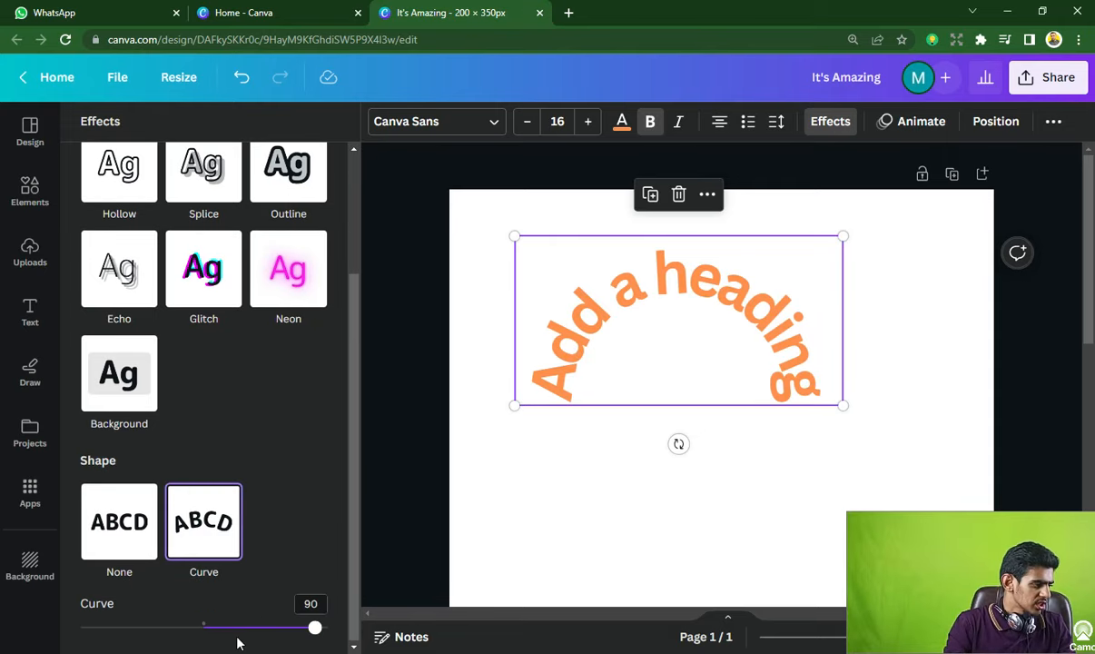
mouse_move(232, 628)
mouse_down()
mouse_move(131, 627)
mouse_move(420, 621)
mouse_move(231, 626)
mouse_up()
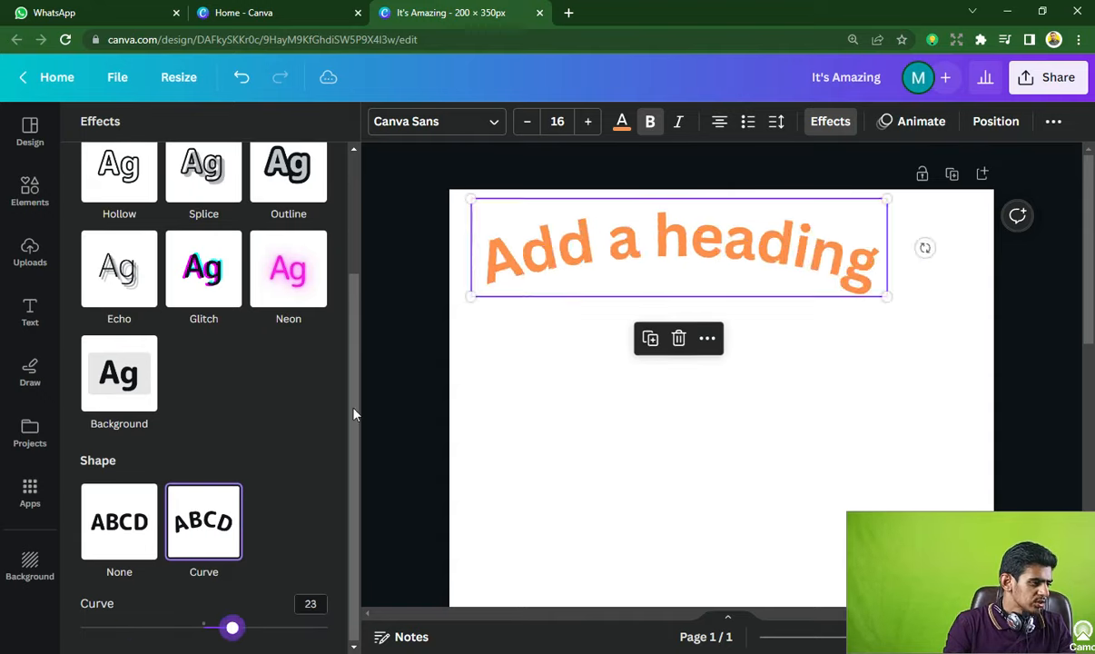
click(784, 276)
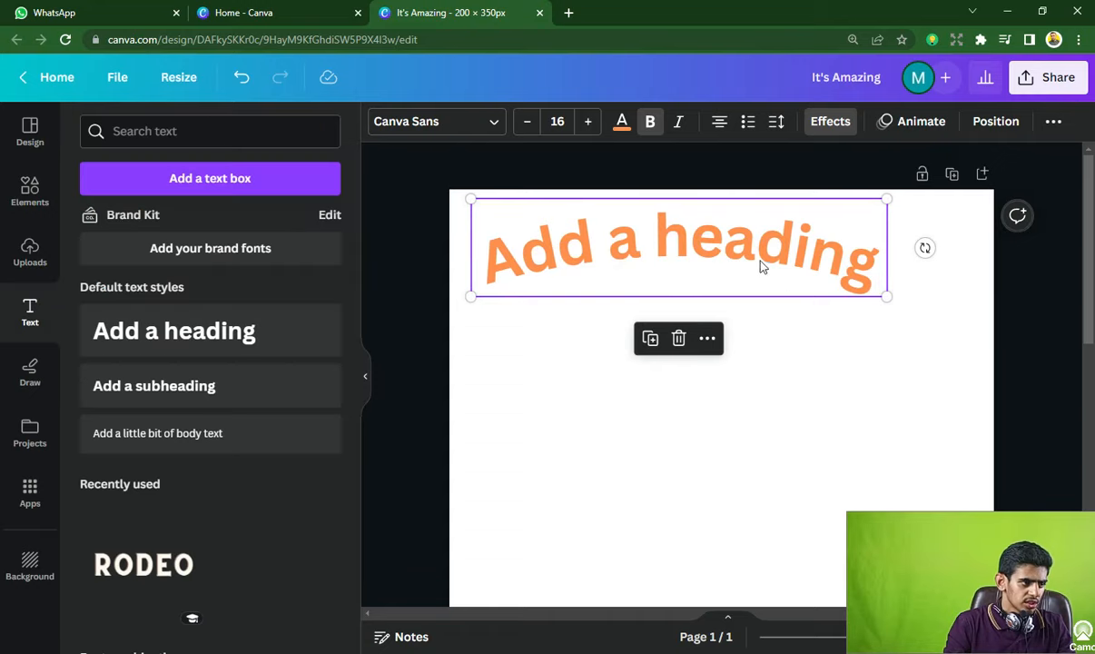
mouse_move(630, 261)
mouse_down()
mouse_move(682, 276)
mouse_move(623, 281)
mouse_up()
click(723, 205)
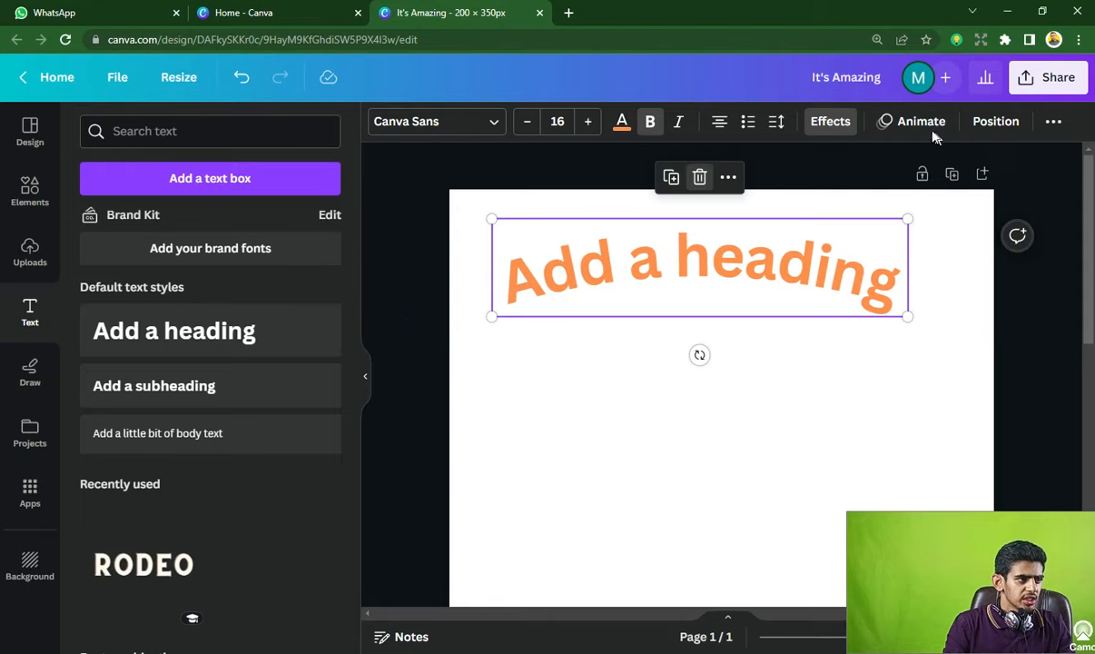
- Replace the curved orange heading with a new default "Add a heading" text and move it to the upper part of the page
click(699, 176)
click(108, 334)
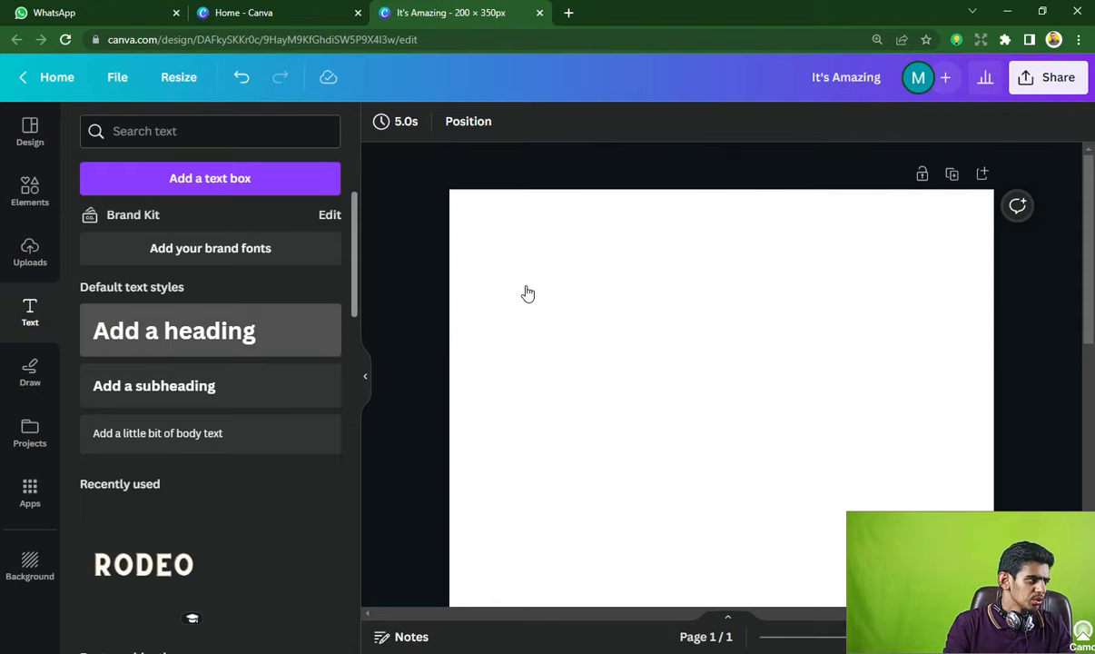
click(572, 303)
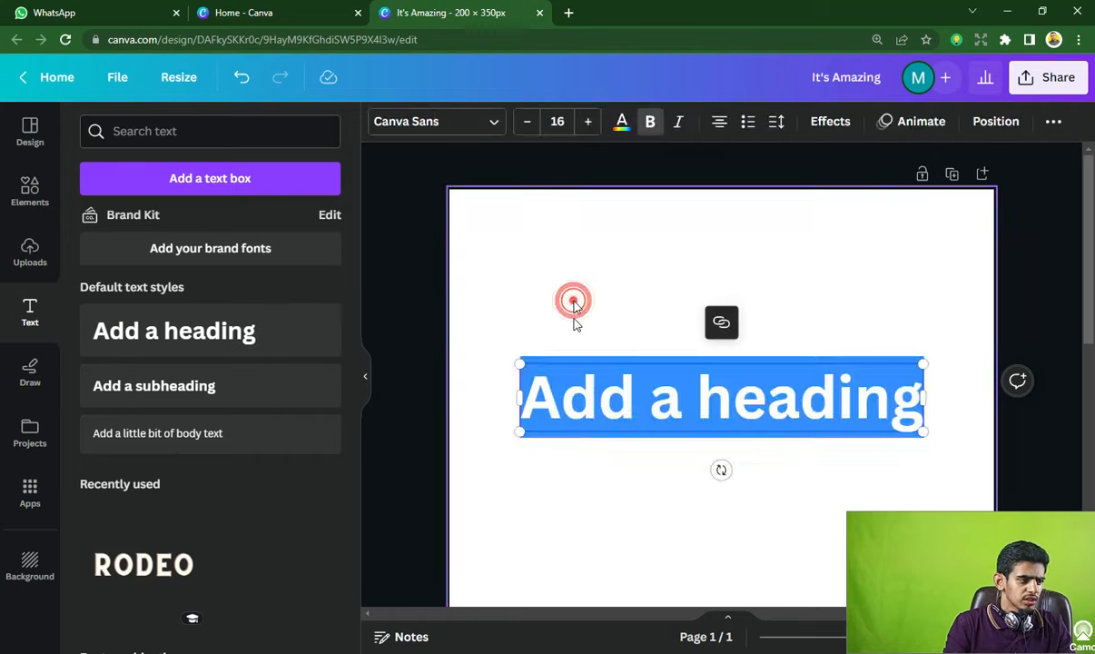
click(606, 413)
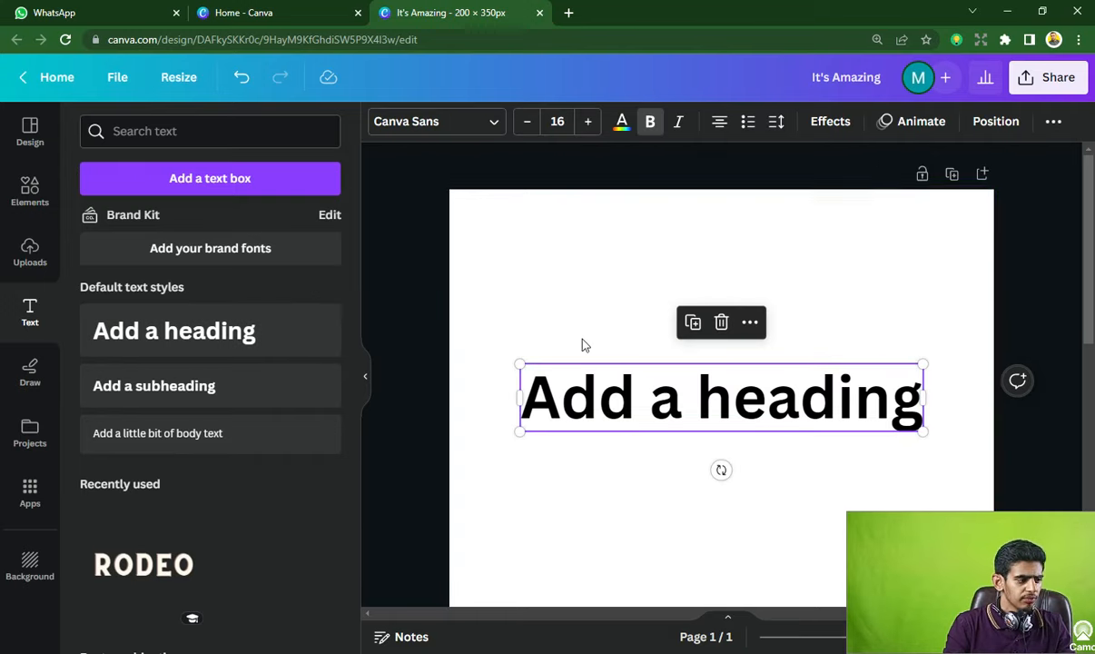
drag(587, 267, 602, 217)
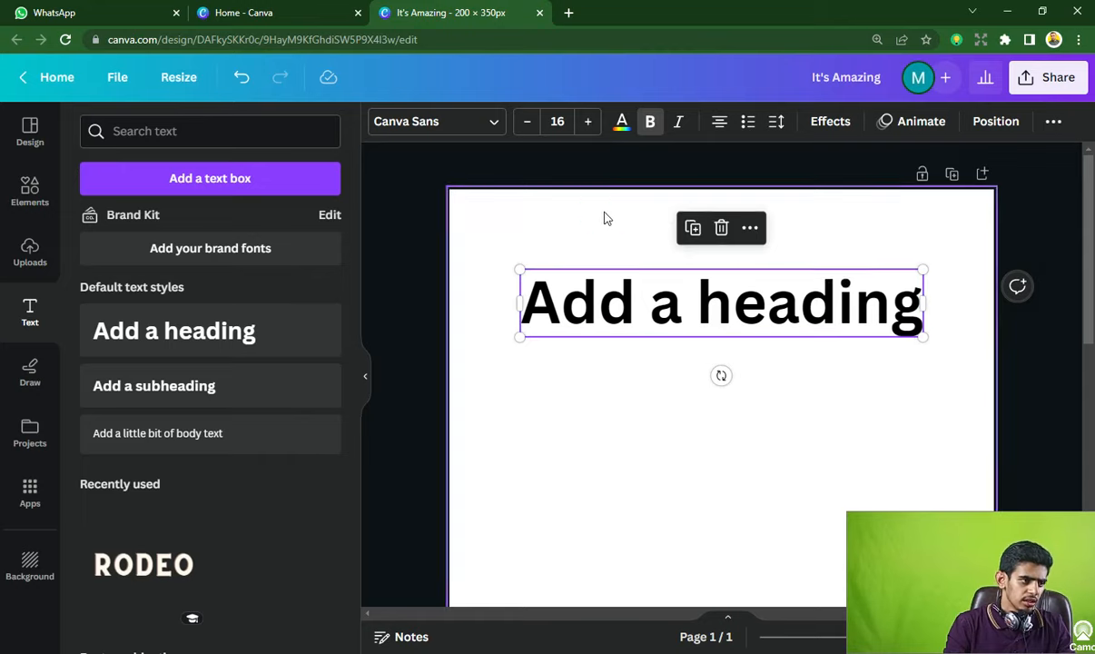
click(602, 218)
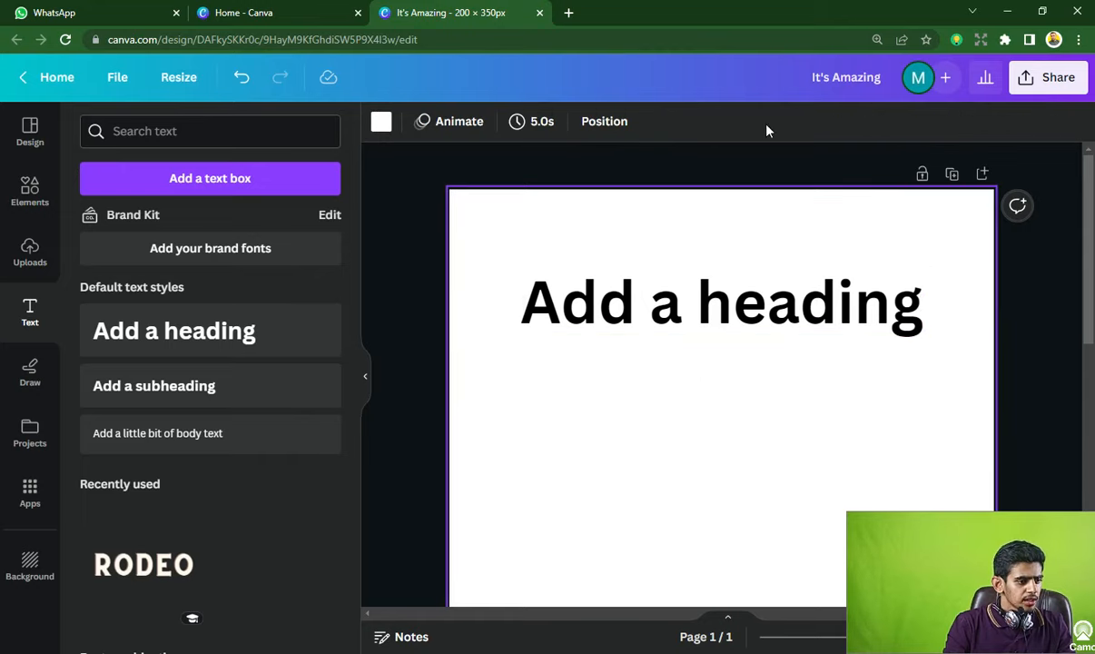
- Apply the Rise text animation to the heading and look through the other available text animations
click(731, 300)
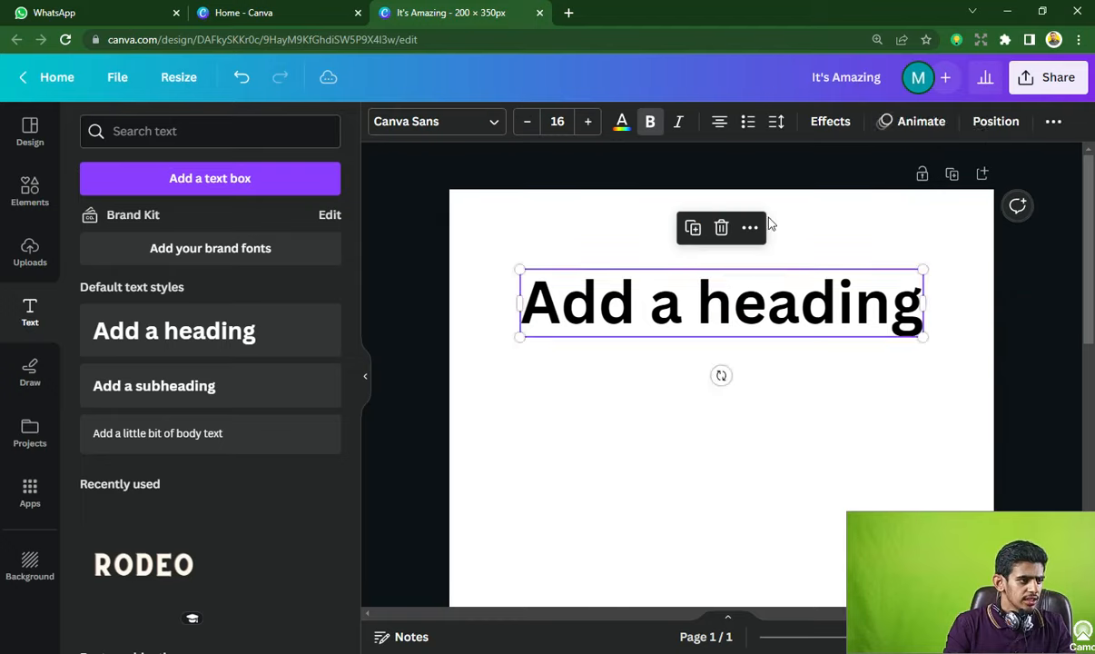
click(922, 121)
click(111, 322)
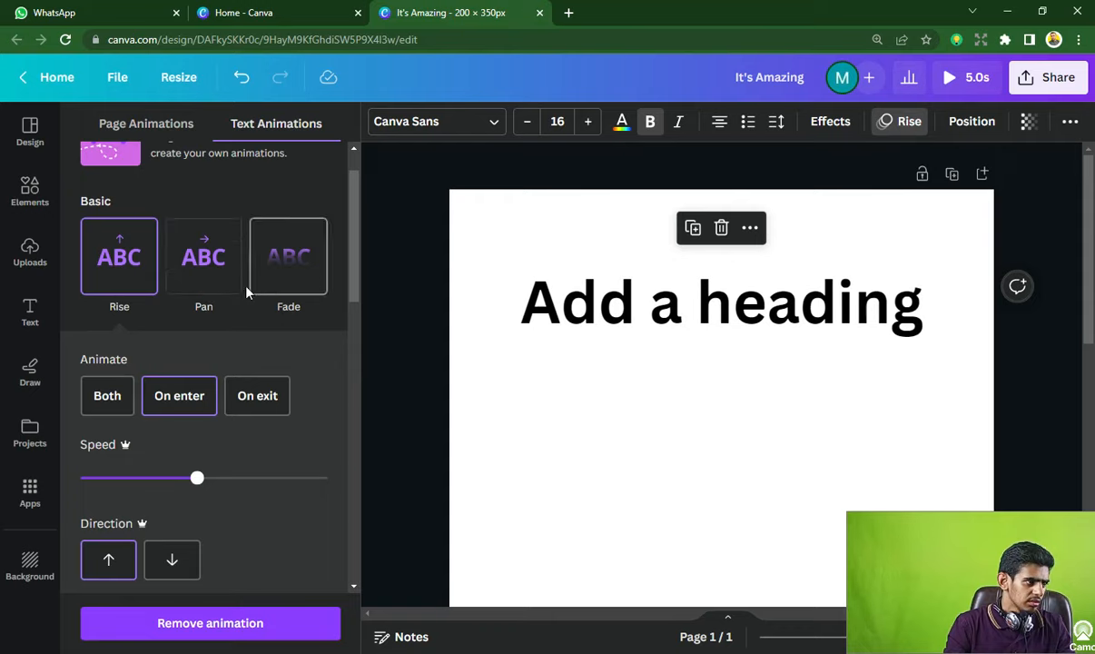
scroll(155, 399, down, 5)
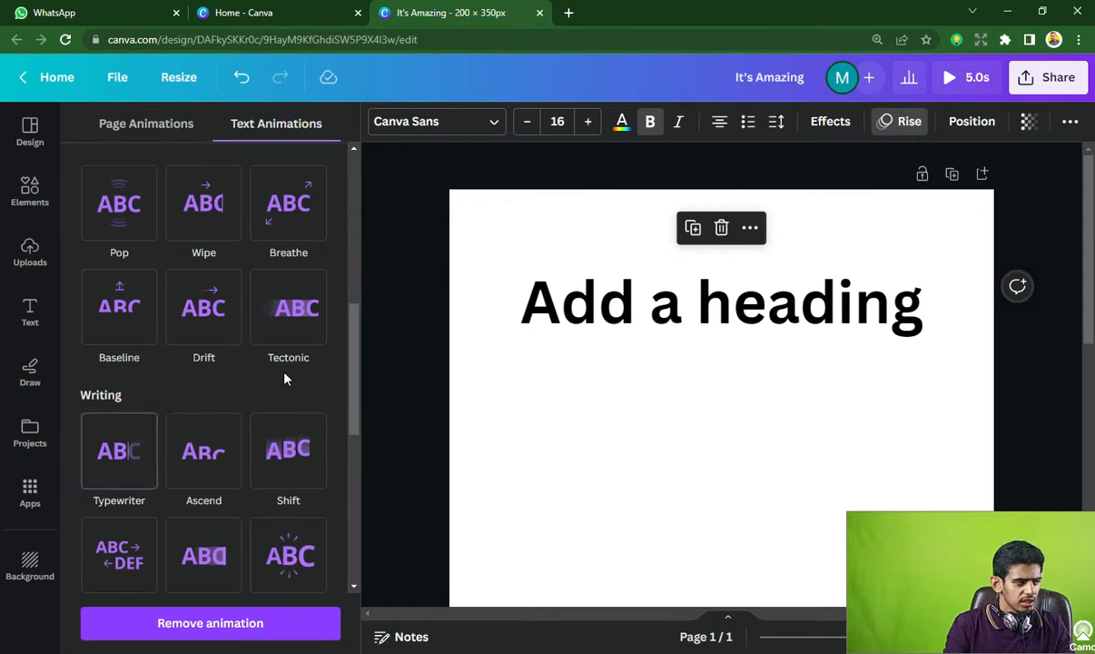
scroll(272, 363, up, 5)
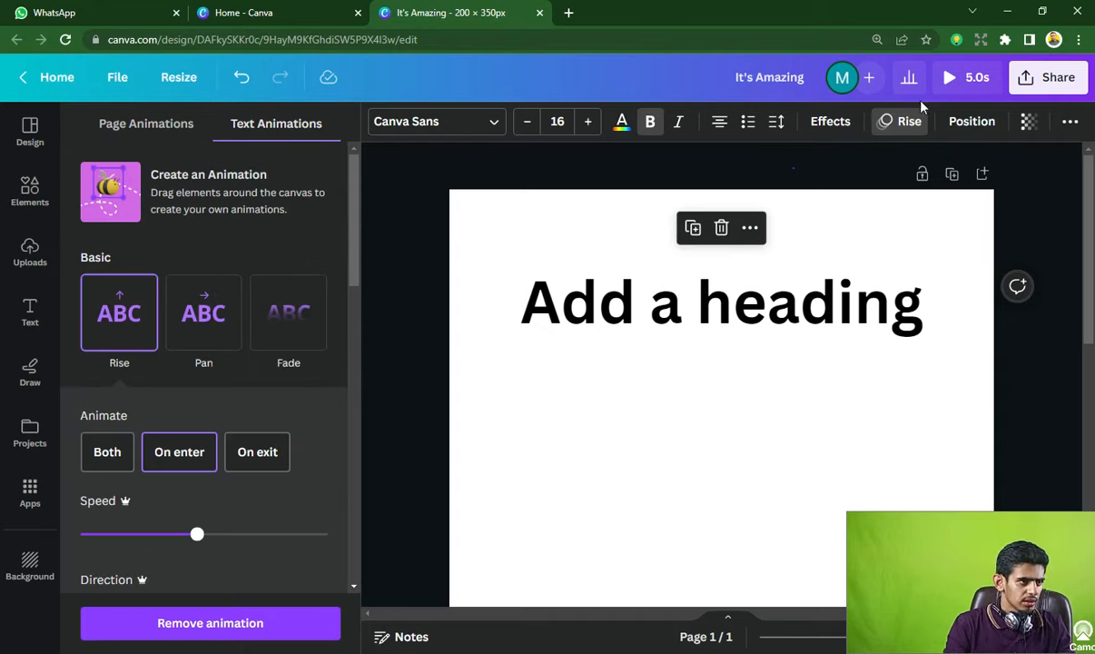
click(432, 300)
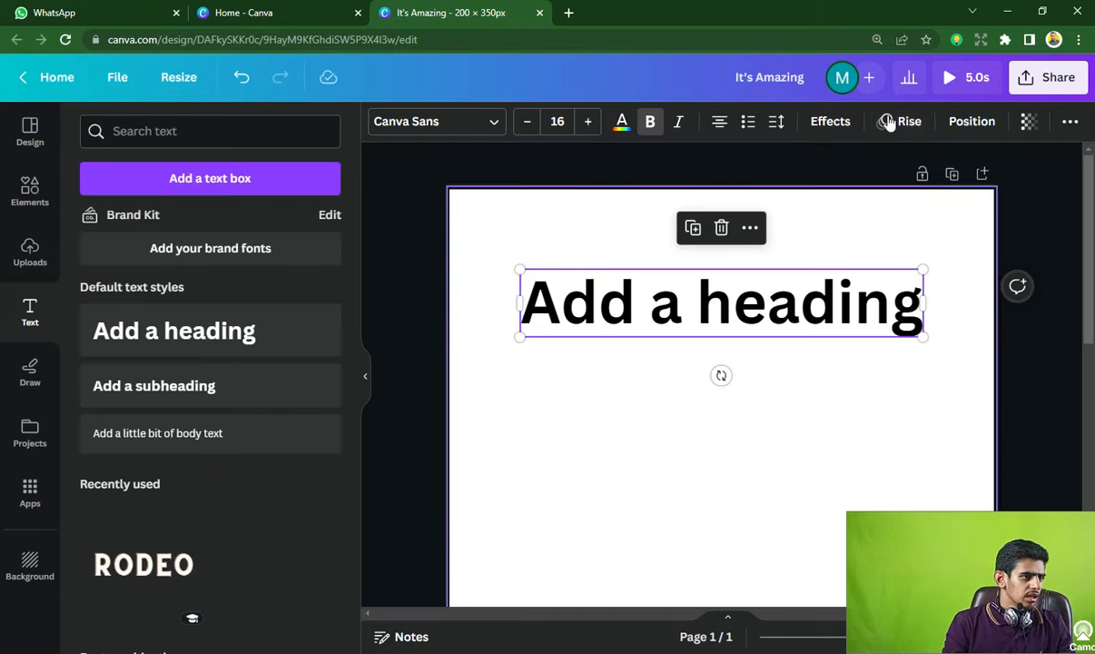
click(512, 170)
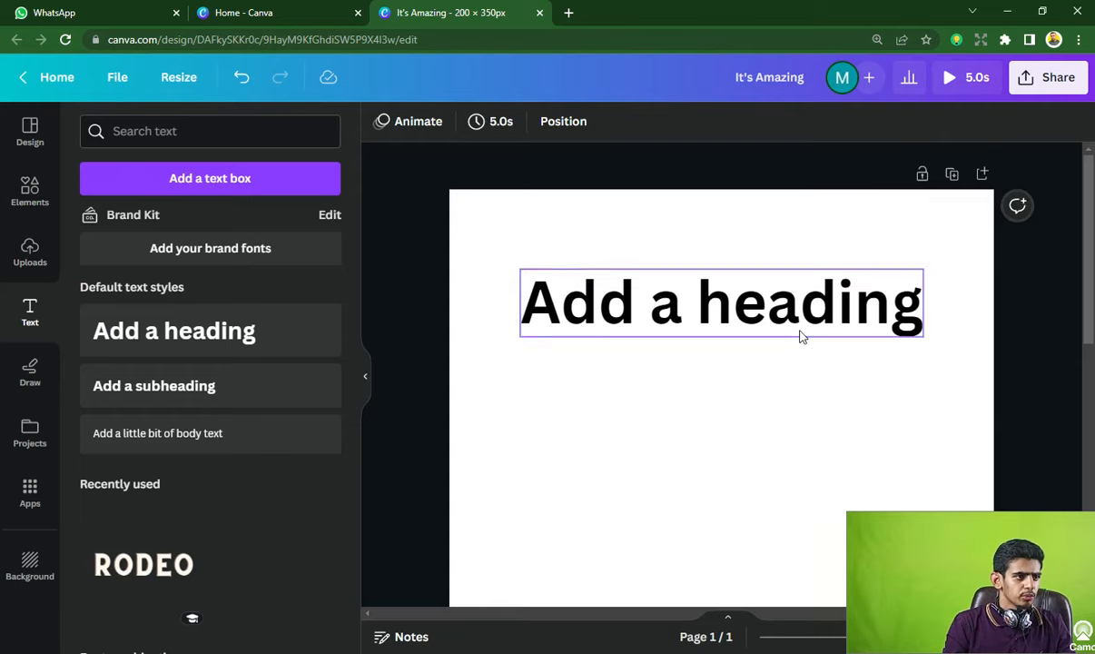
- Align the heading to the middle of the page, and move it up to about Y 118 px
click(964, 123)
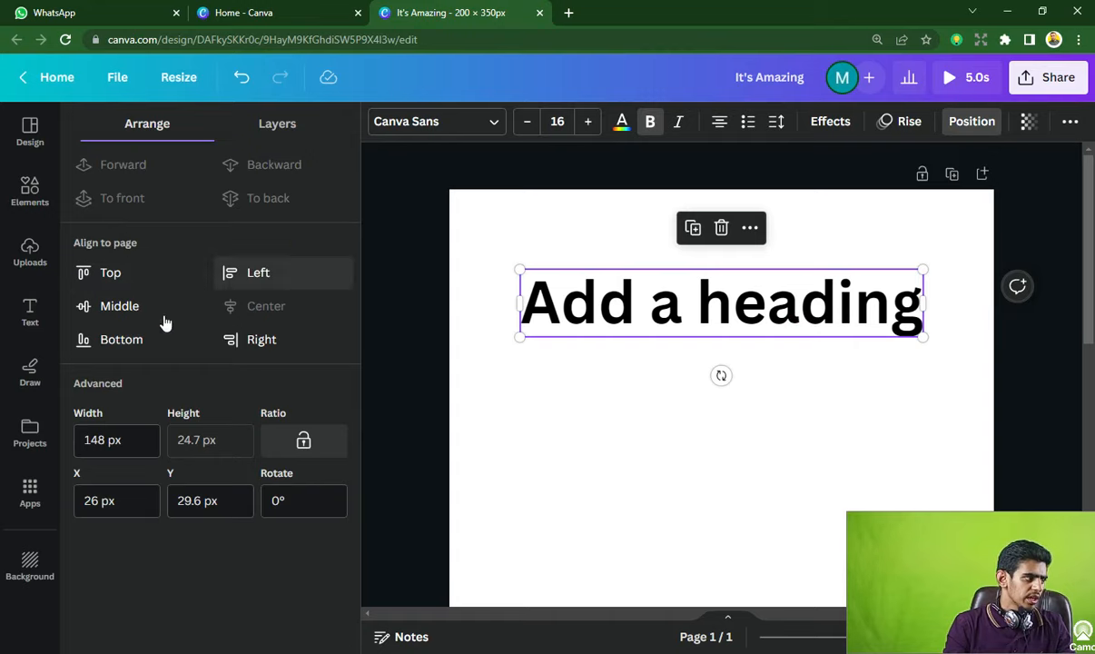
click(129, 317)
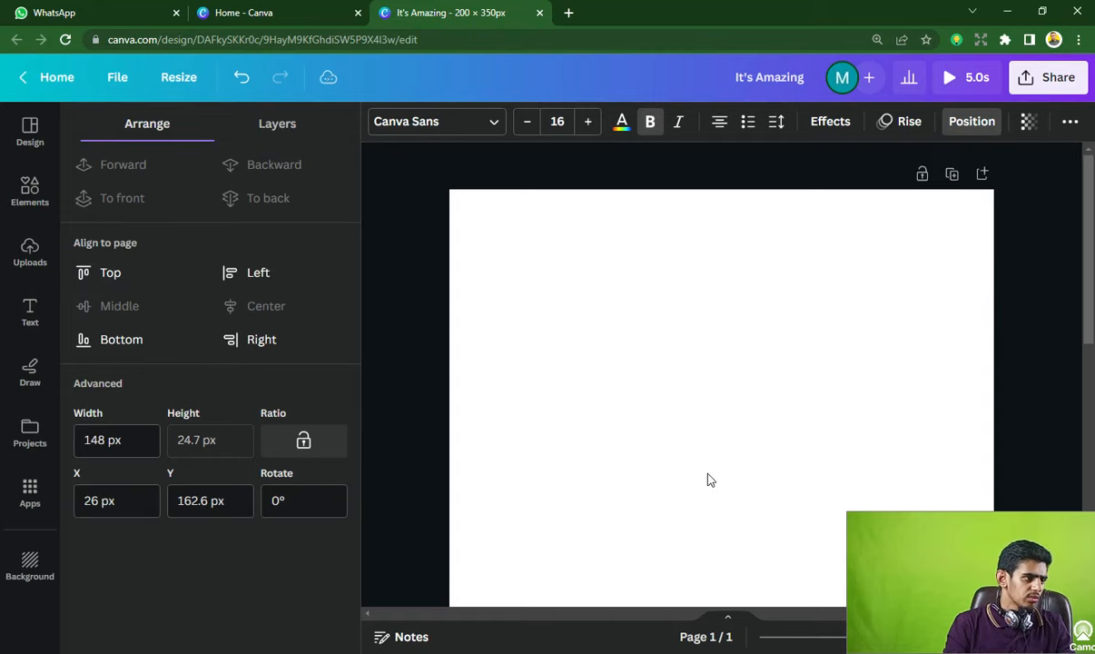
scroll(710, 477, down, 5)
scroll(712, 472, up, 3)
drag(666, 428, 445, 299)
- Try the left and right page alignments on the heading, and align it to the horizontal center again
drag(286, 305, 247, 275)
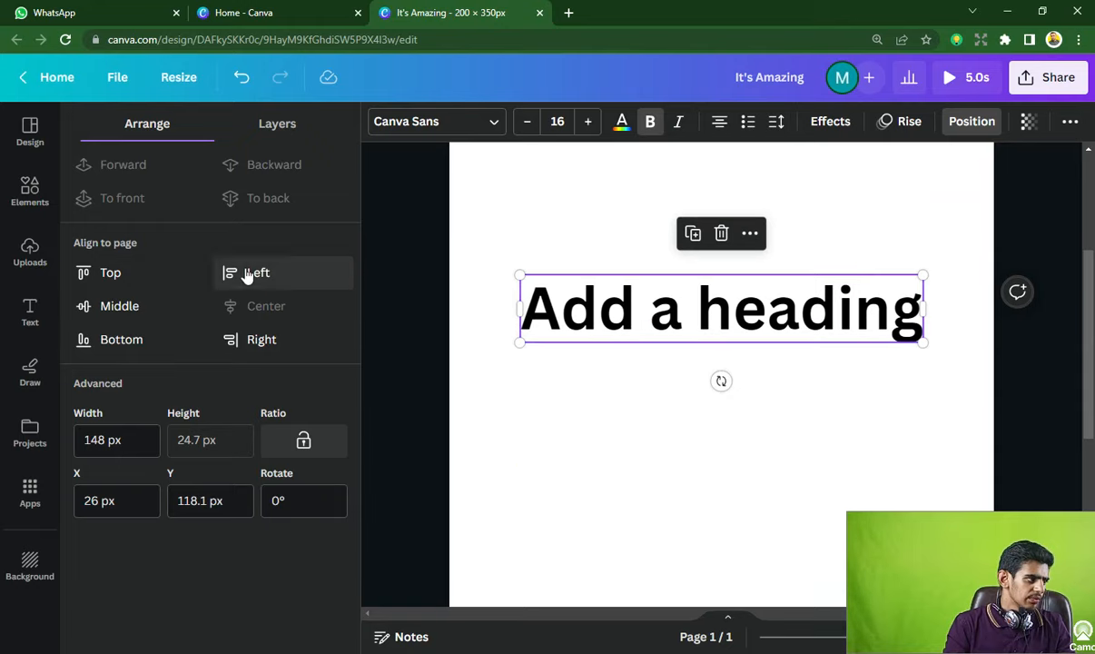
click(245, 273)
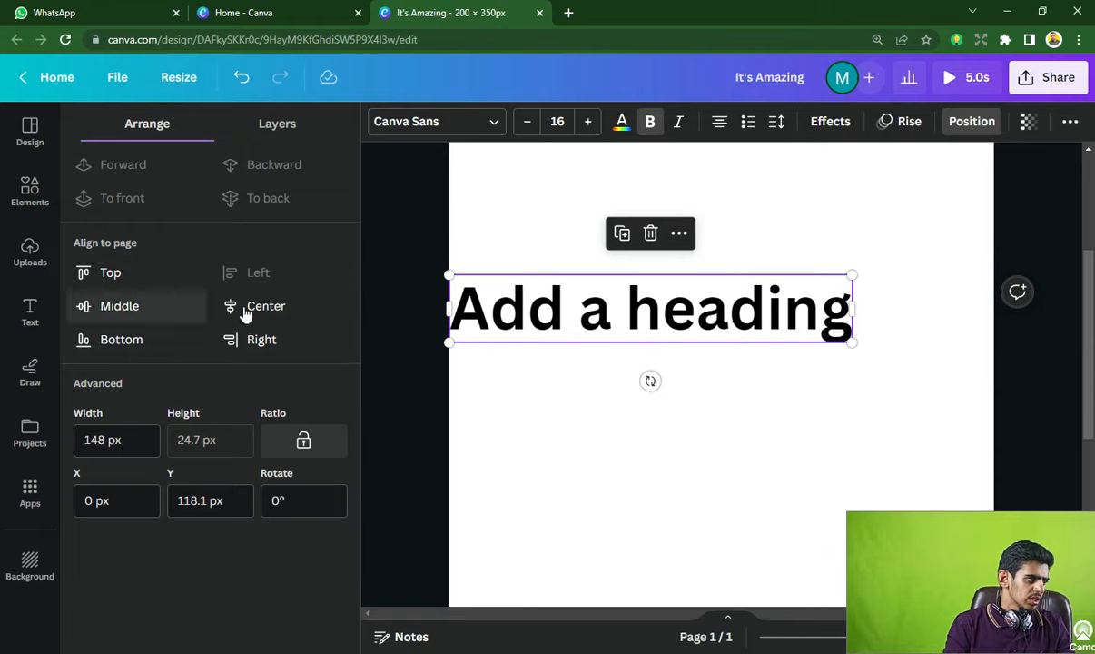
click(252, 338)
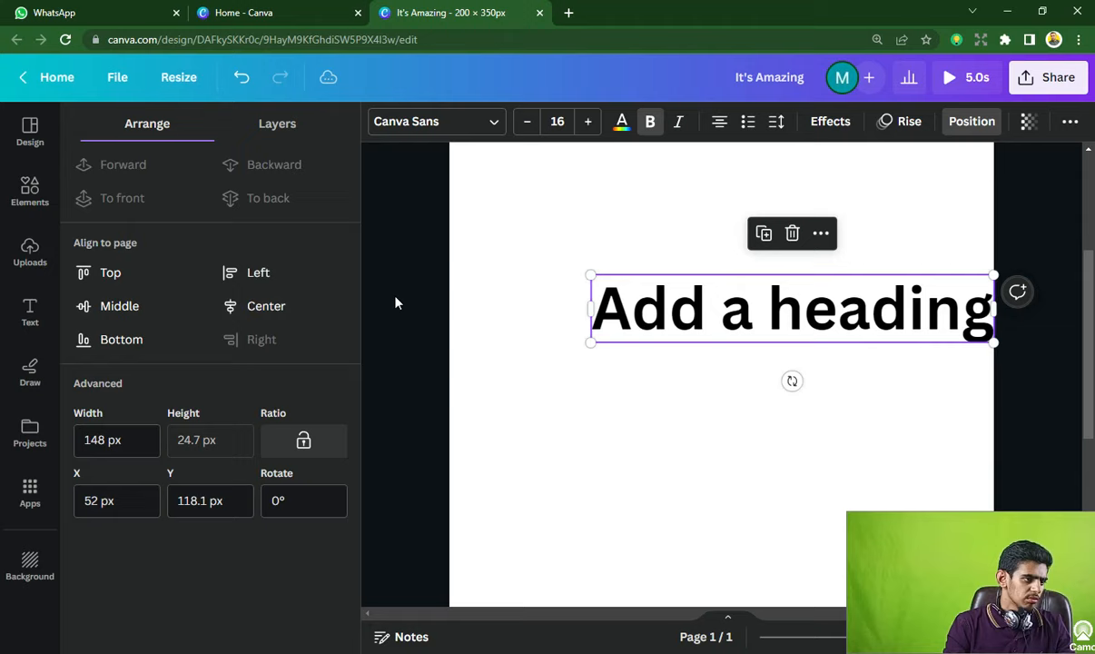
click(229, 306)
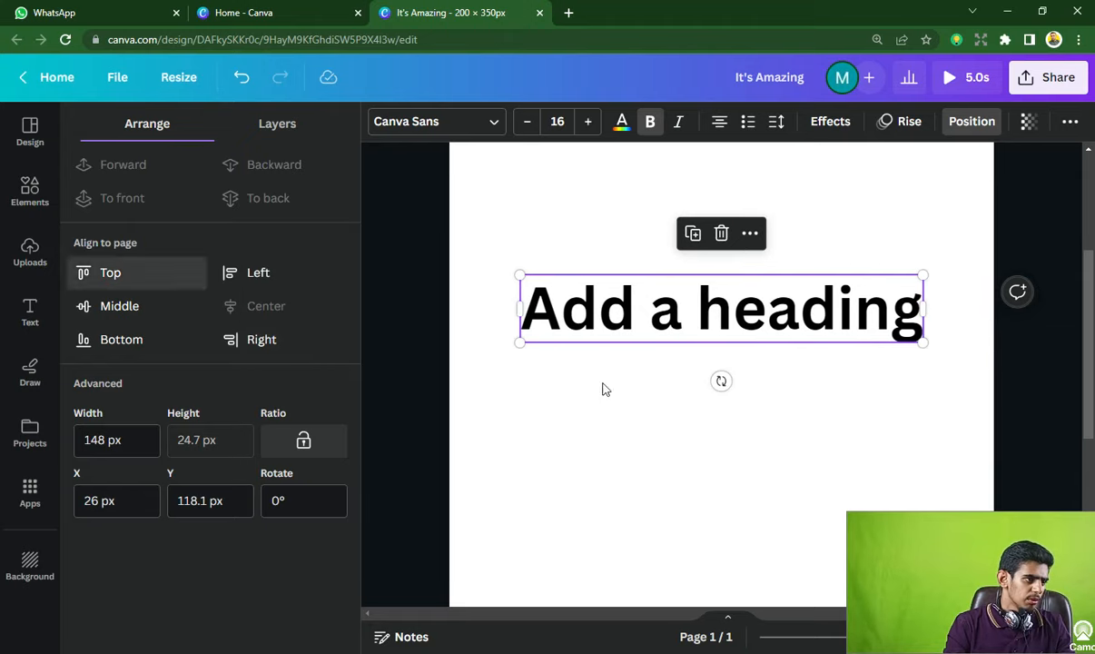
- Align the heading to the top of the page, and move it back to the vertical middle with page alignment
scroll(558, 381, up, 4)
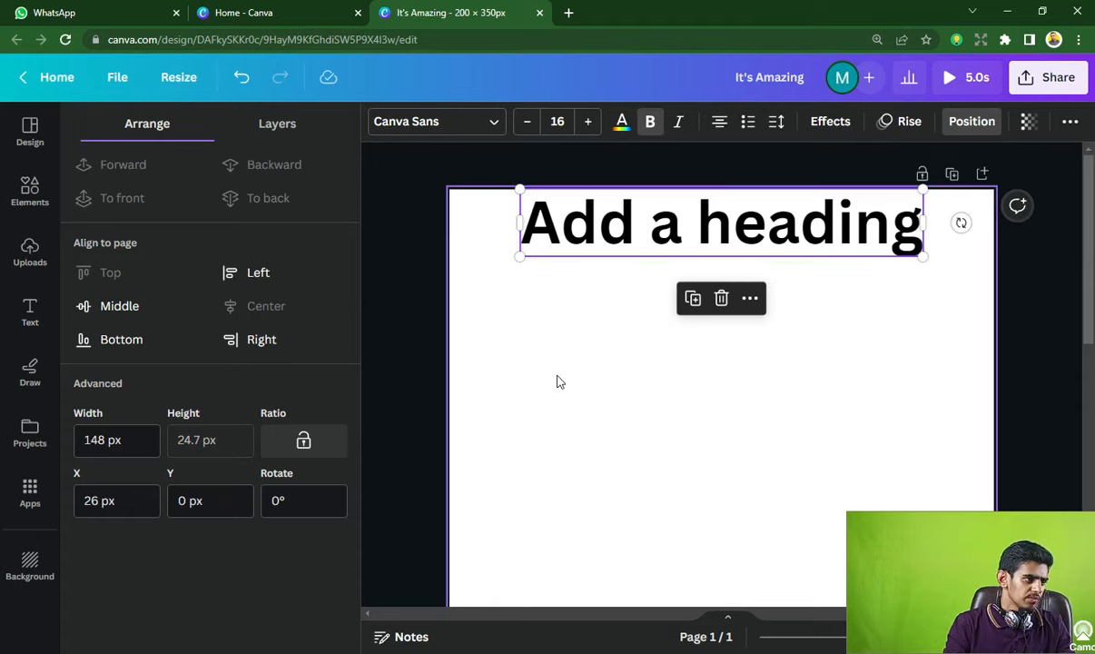
click(135, 316)
scroll(636, 381, down, 5)
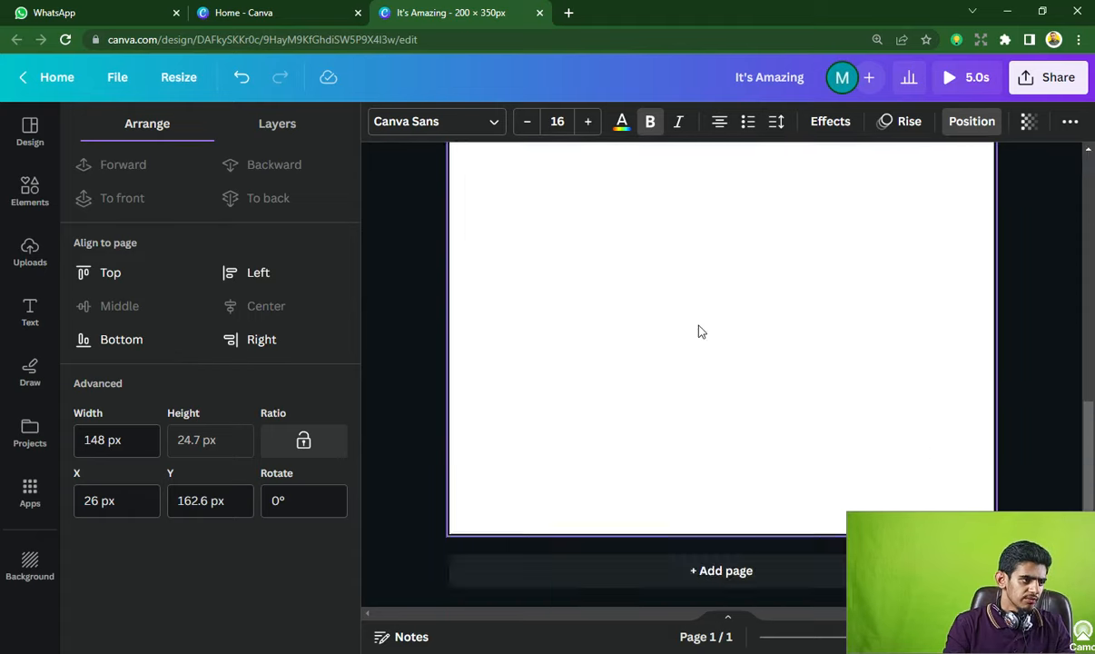
scroll(650, 310, up, 4)
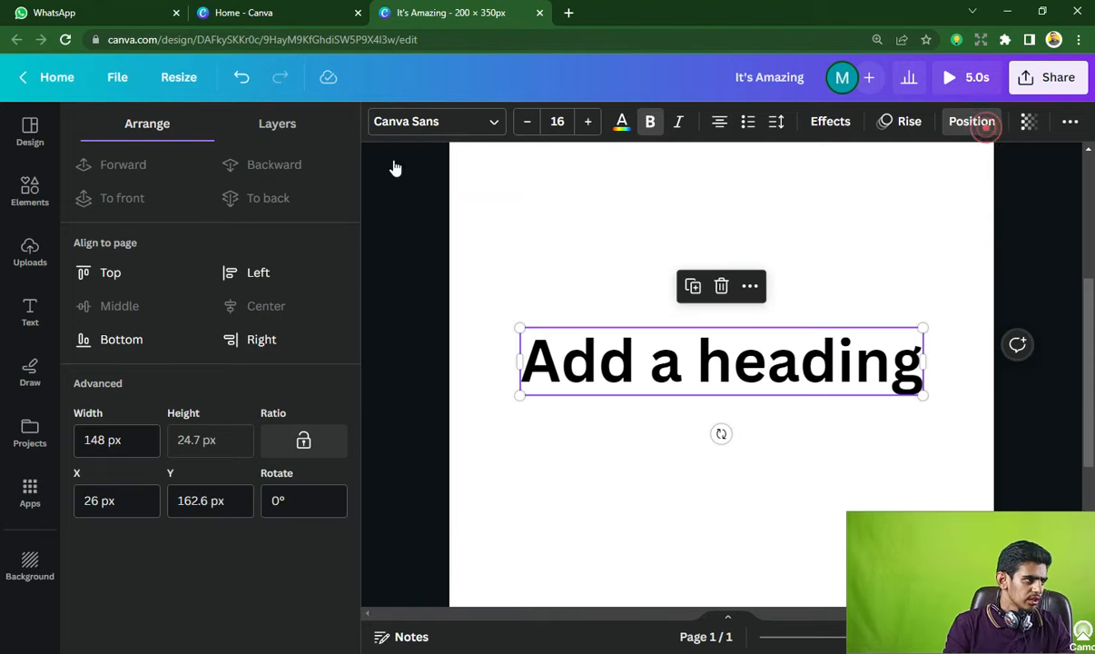
scroll(615, 283, up, 2)
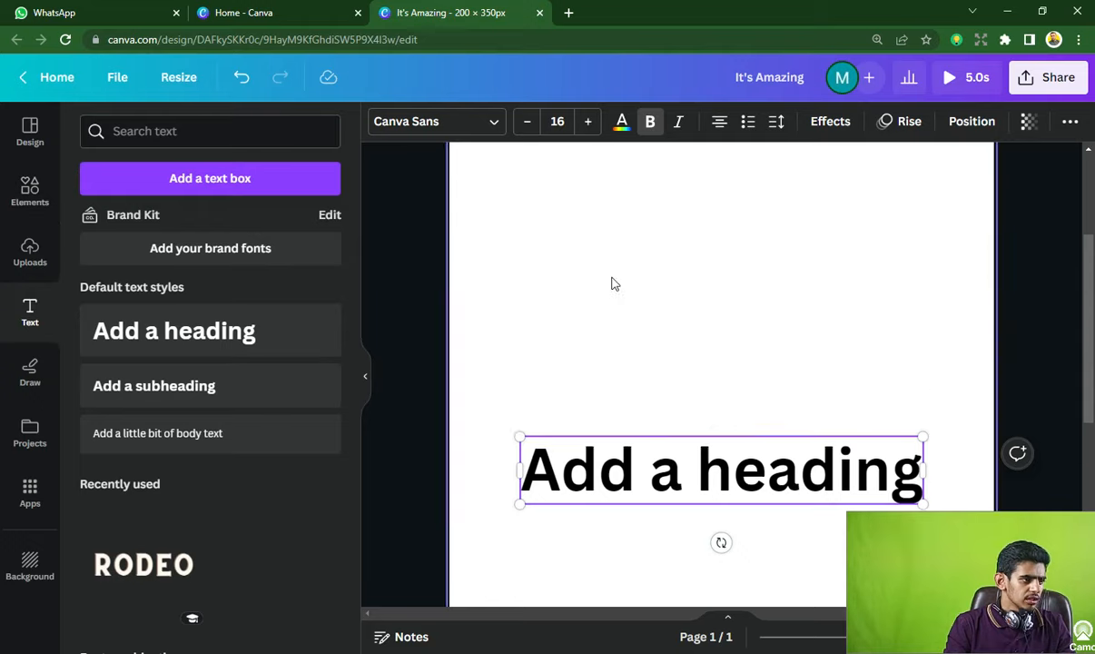
scroll(612, 282, down, 4)
scroll(612, 282, up, 3)
click(542, 208)
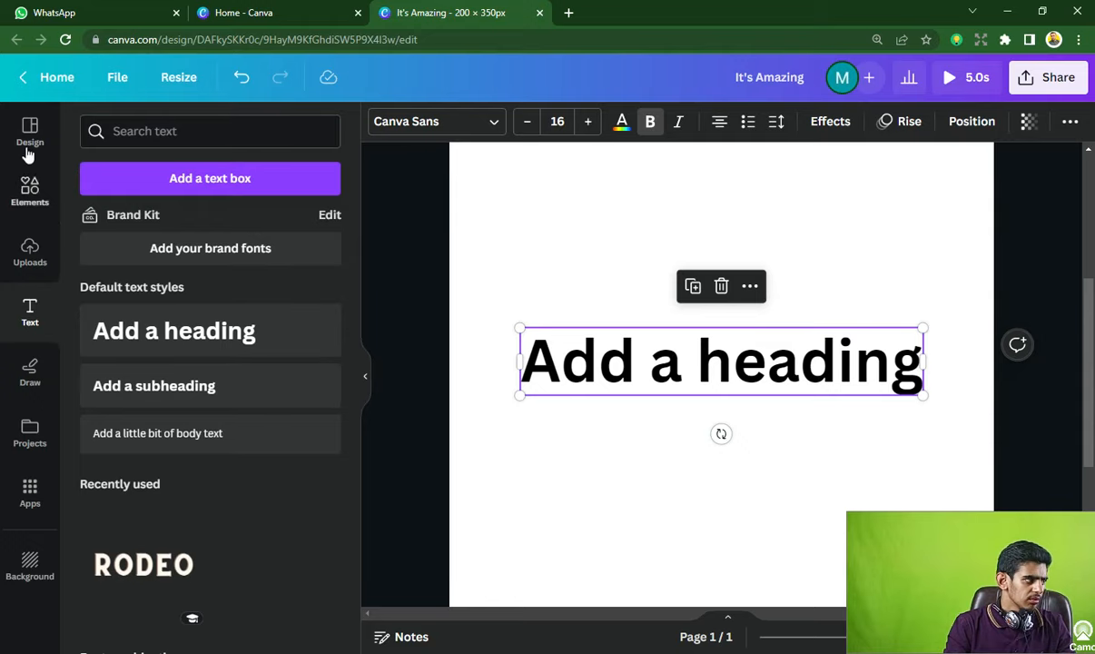
- Add a square shape and move it over the start of the heading, to about X 15 px, Y 141 px
click(413, 239)
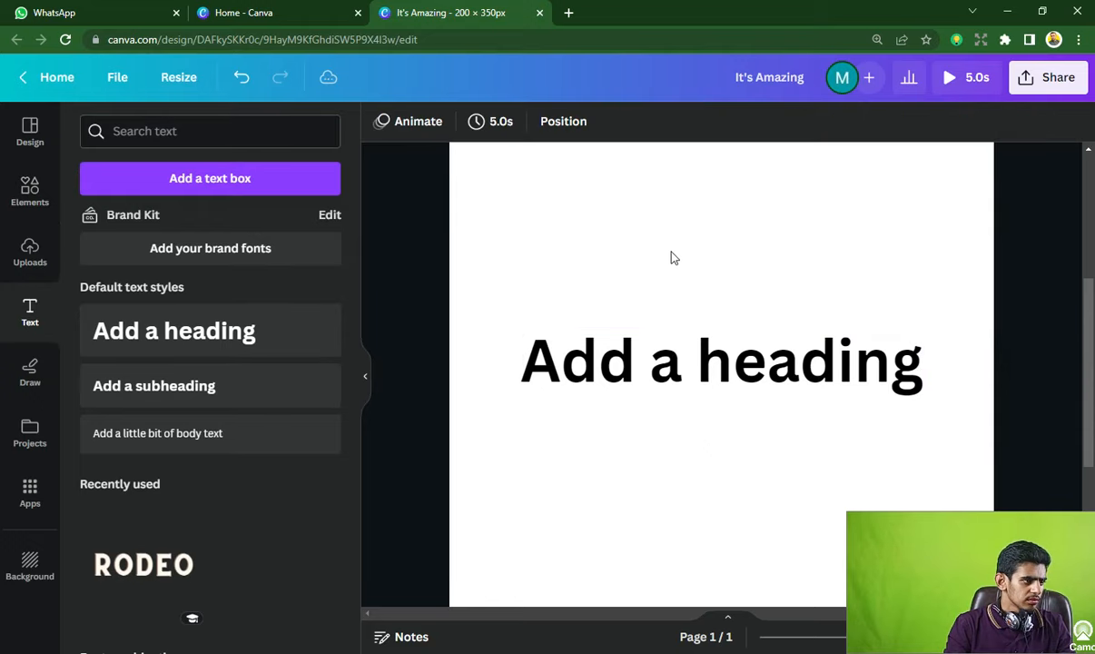
key(r)
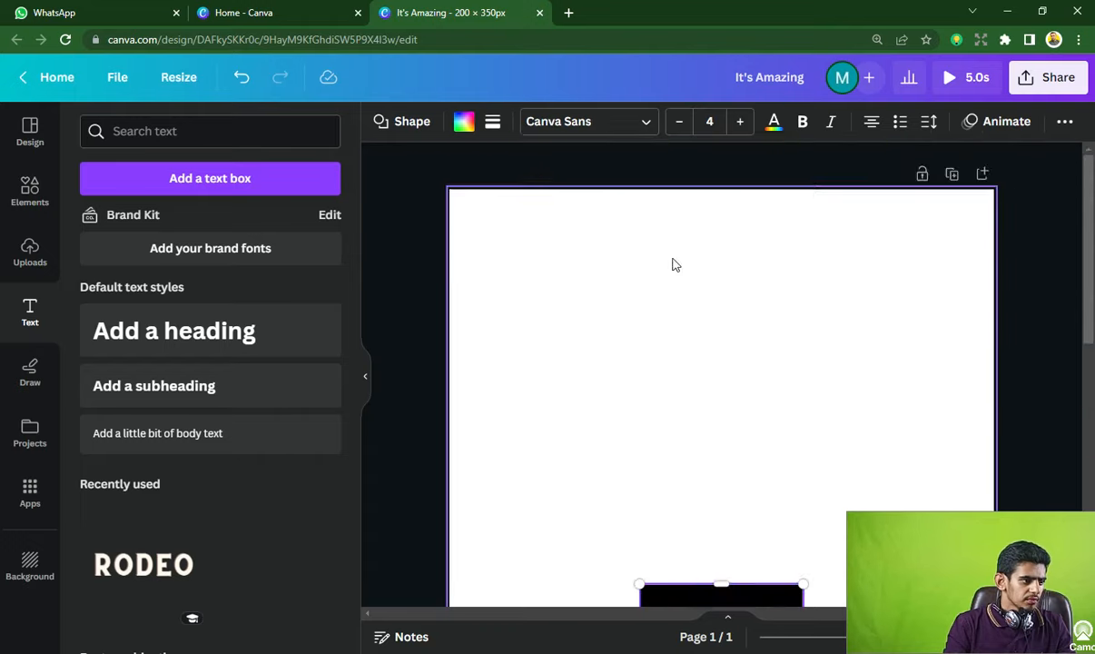
click(632, 232)
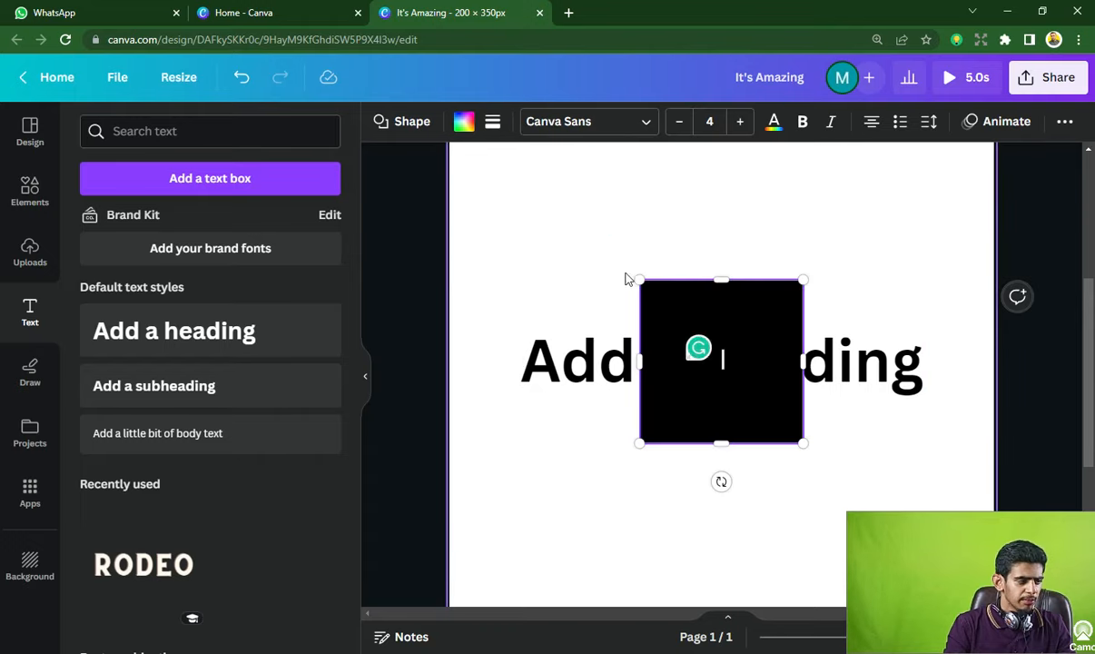
click(606, 233)
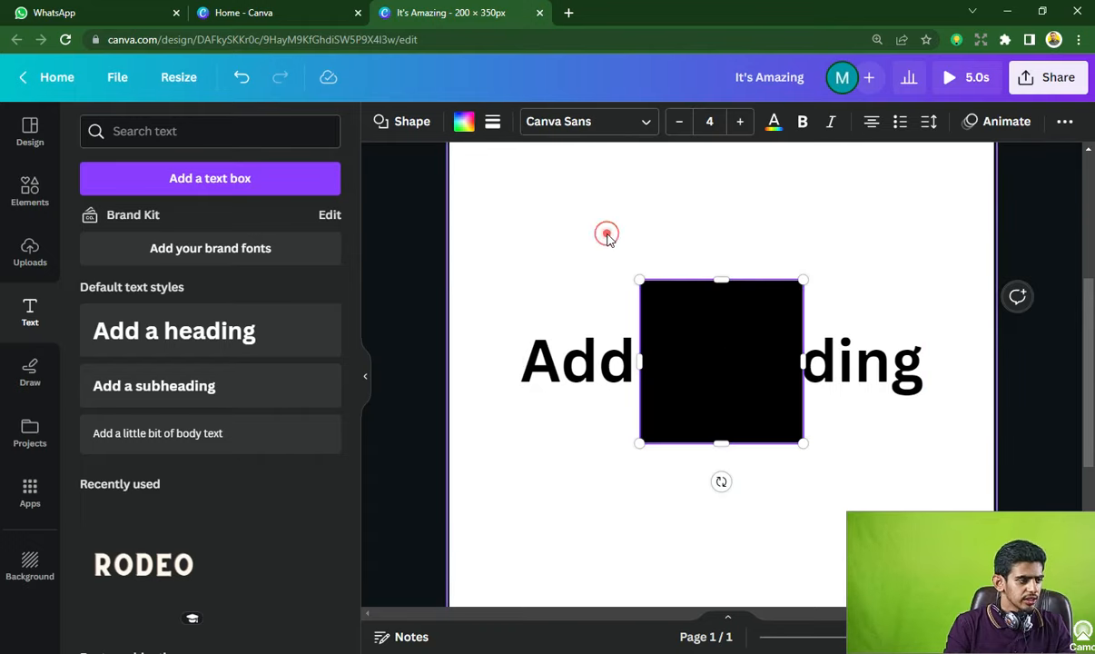
click(548, 320)
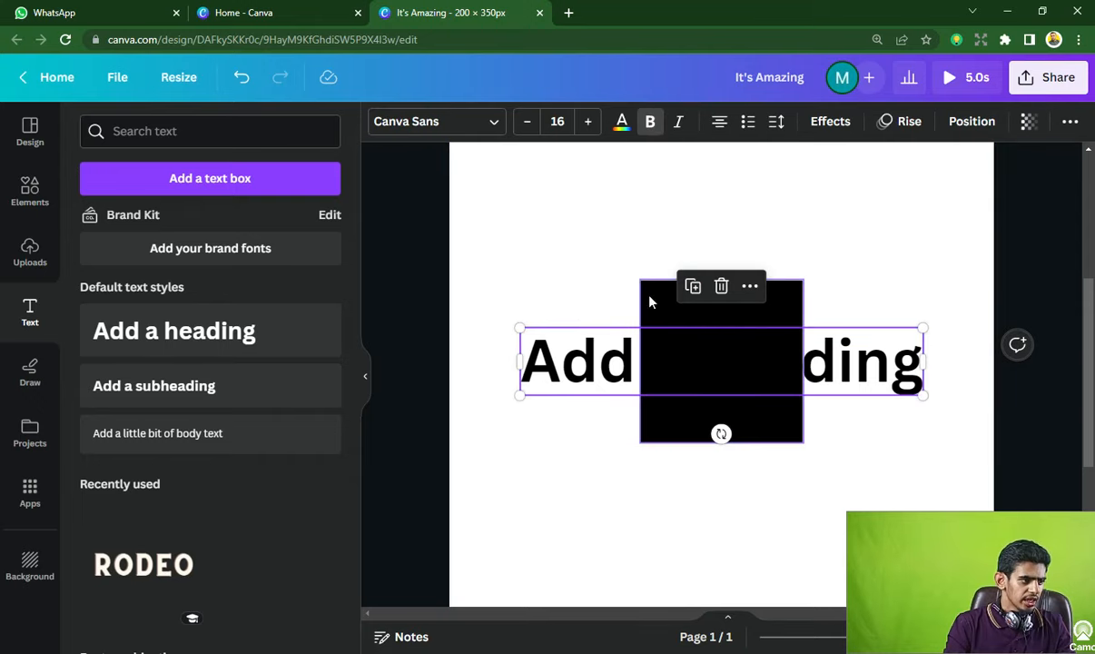
drag(643, 293, 513, 283)
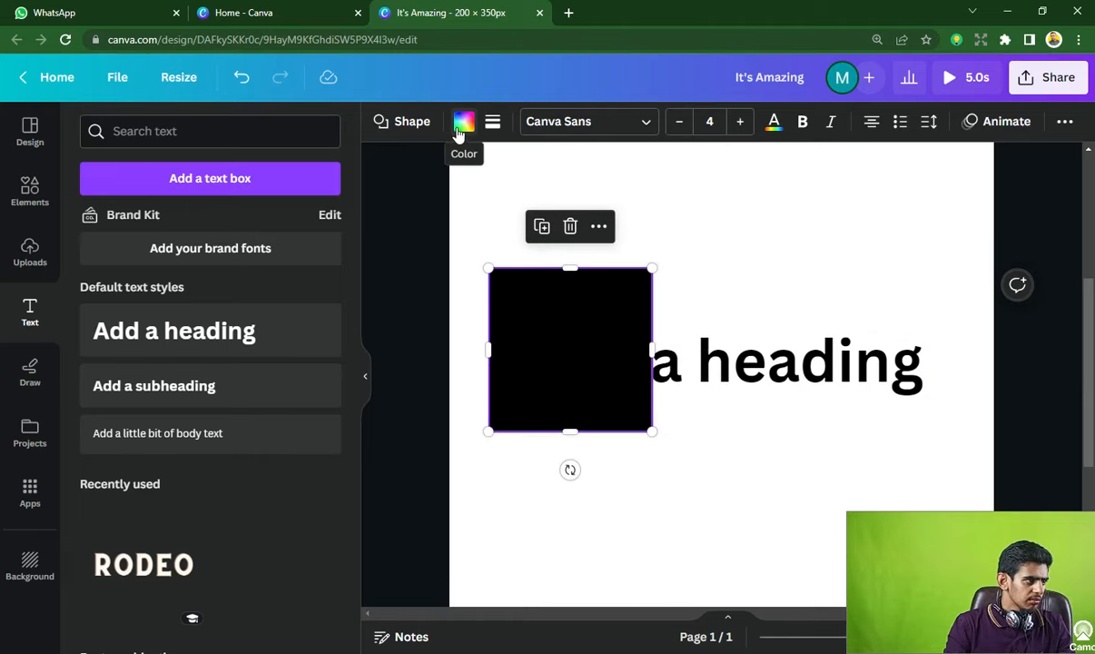
- Fill the square with the light purple solid color from the default colors
click(463, 122)
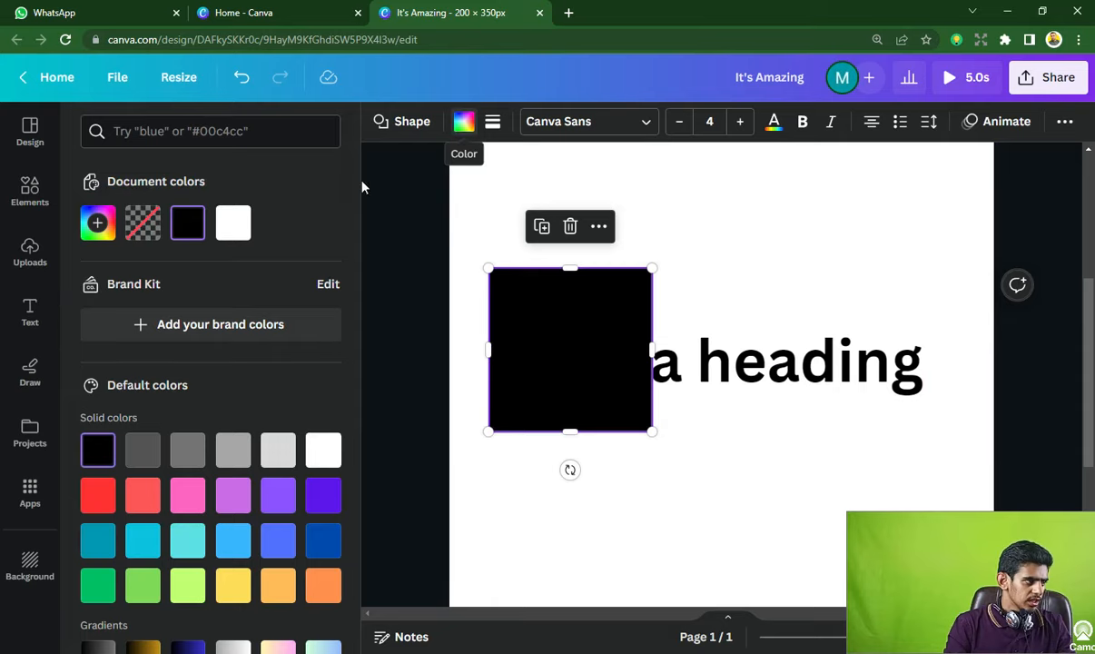
click(234, 495)
click(467, 213)
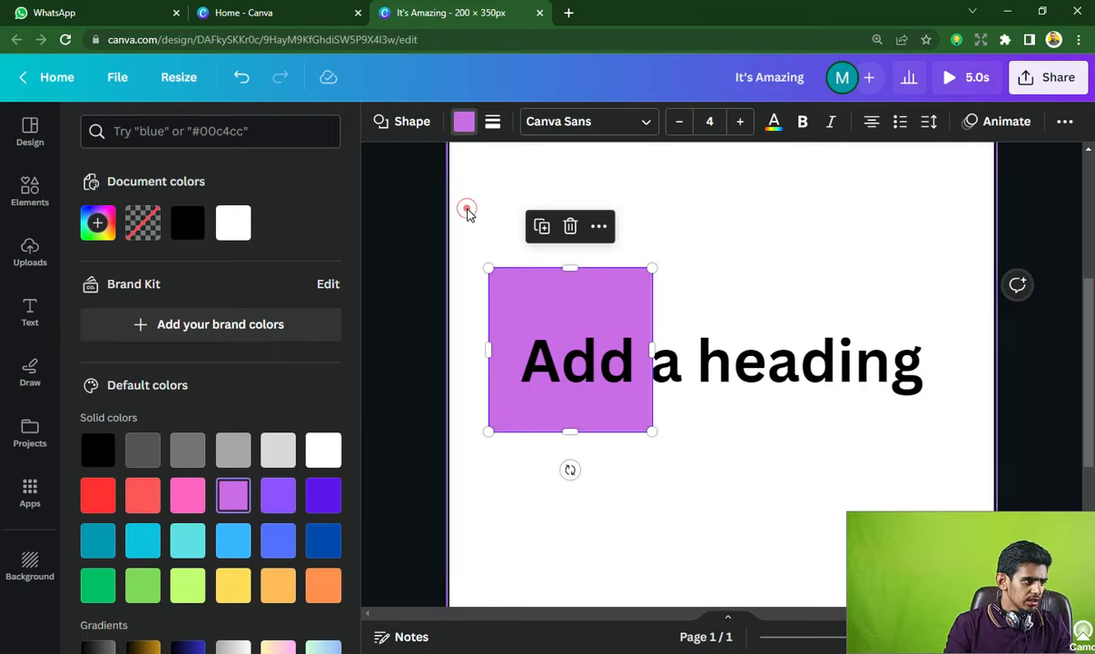
click(621, 283)
click(491, 258)
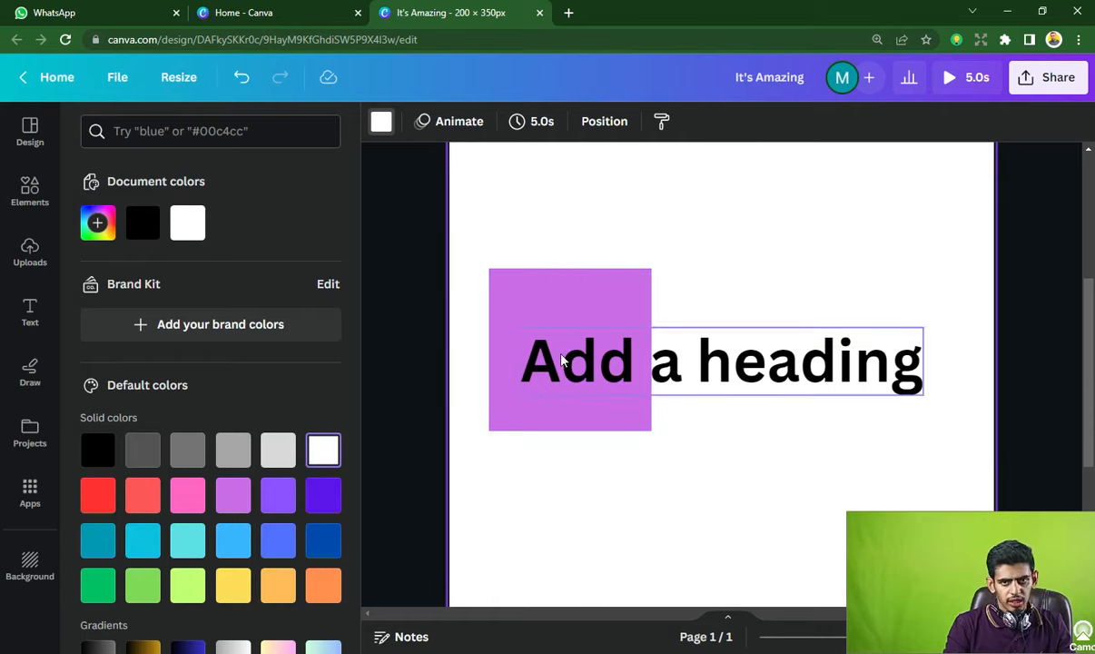
click(568, 287)
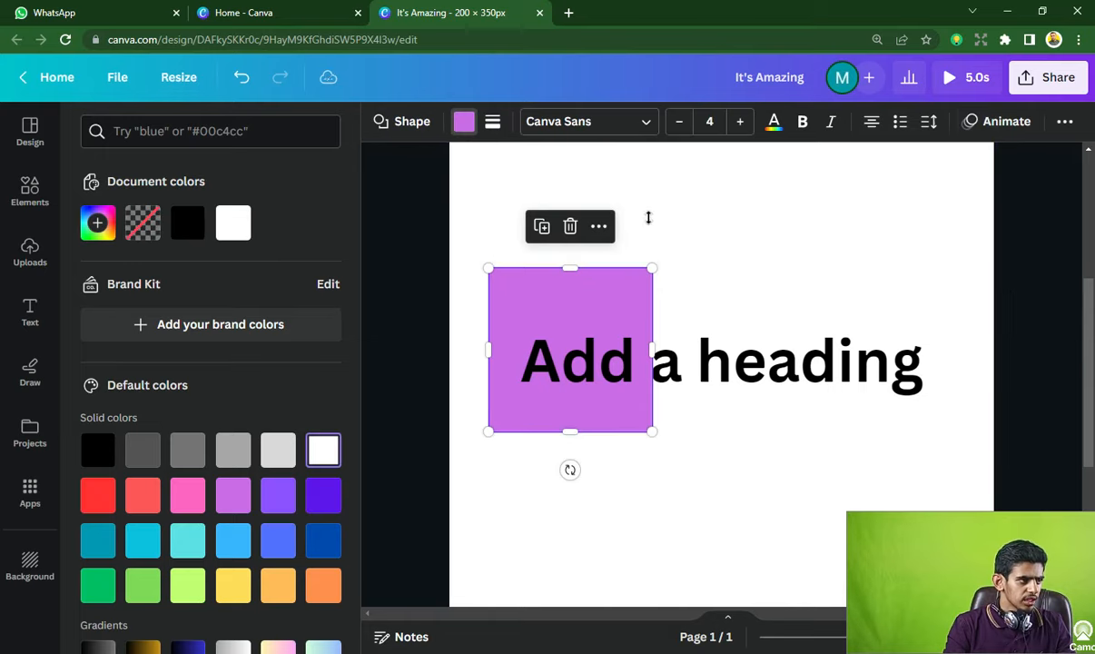
- Reorder the layers so that the purple square lies in front of the heading
click(1060, 123)
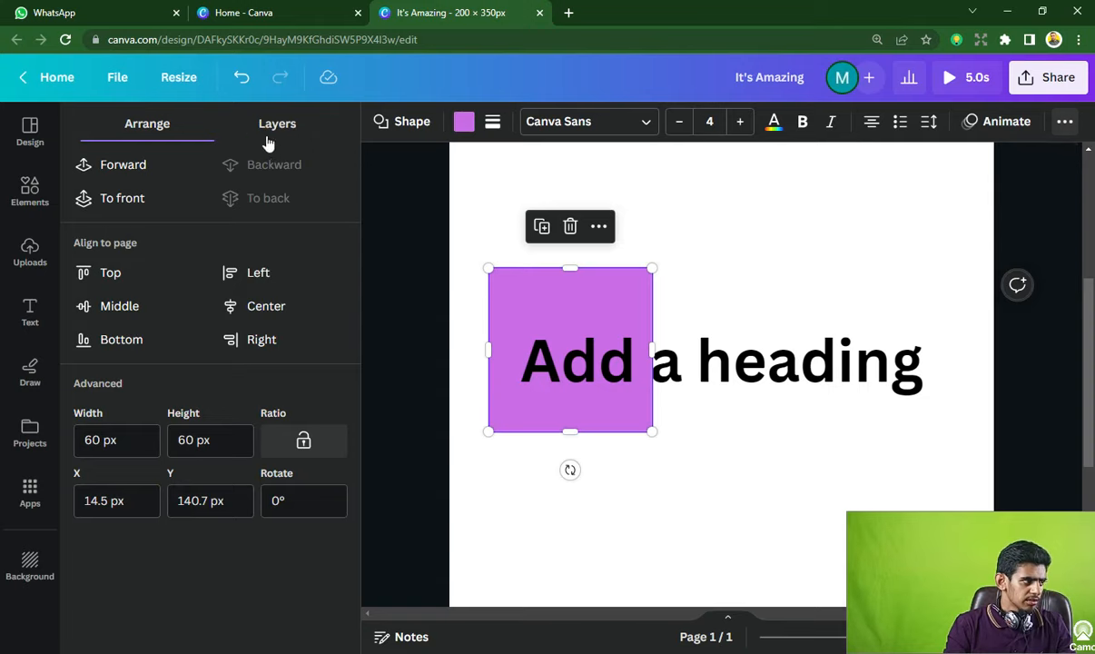
click(274, 125)
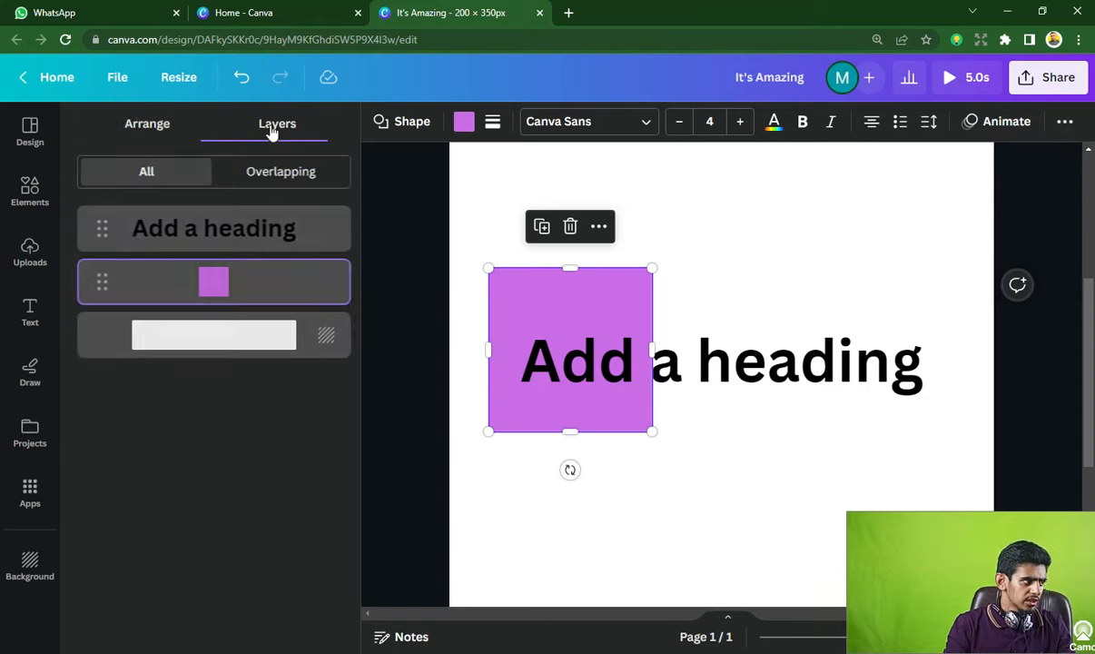
click(95, 228)
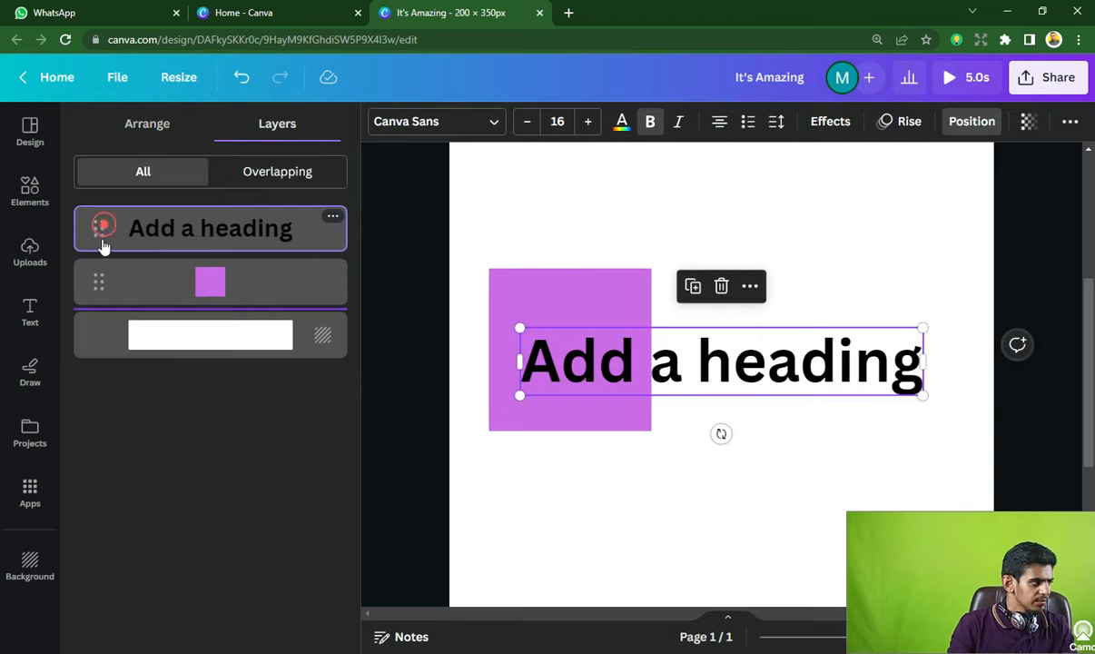
drag(97, 282, 131, 254)
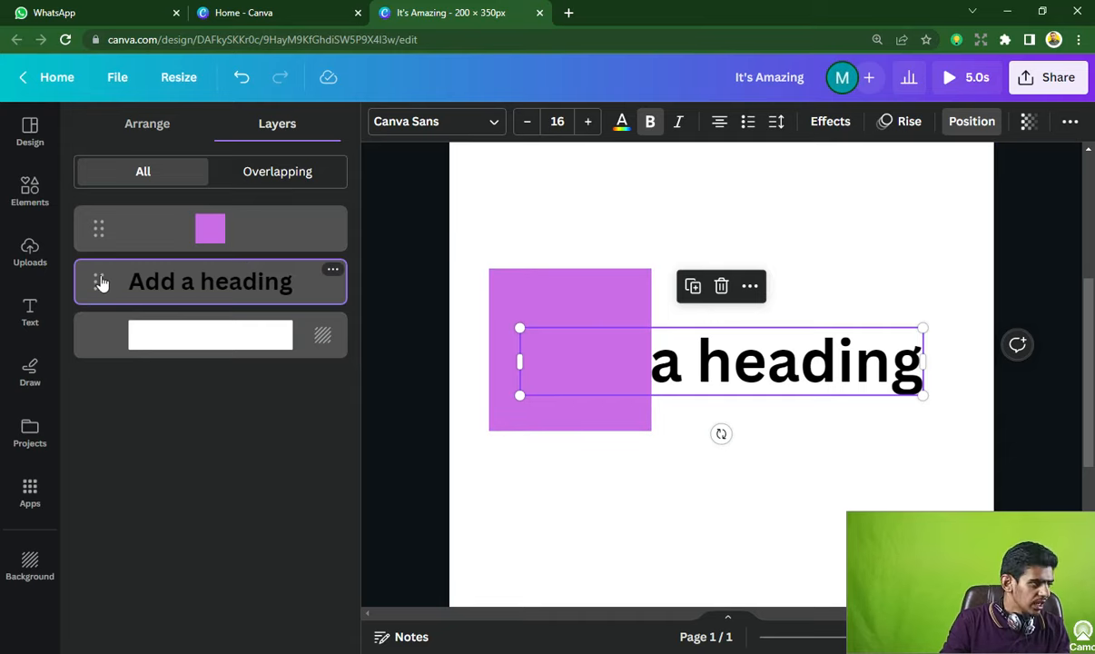
click(557, 284)
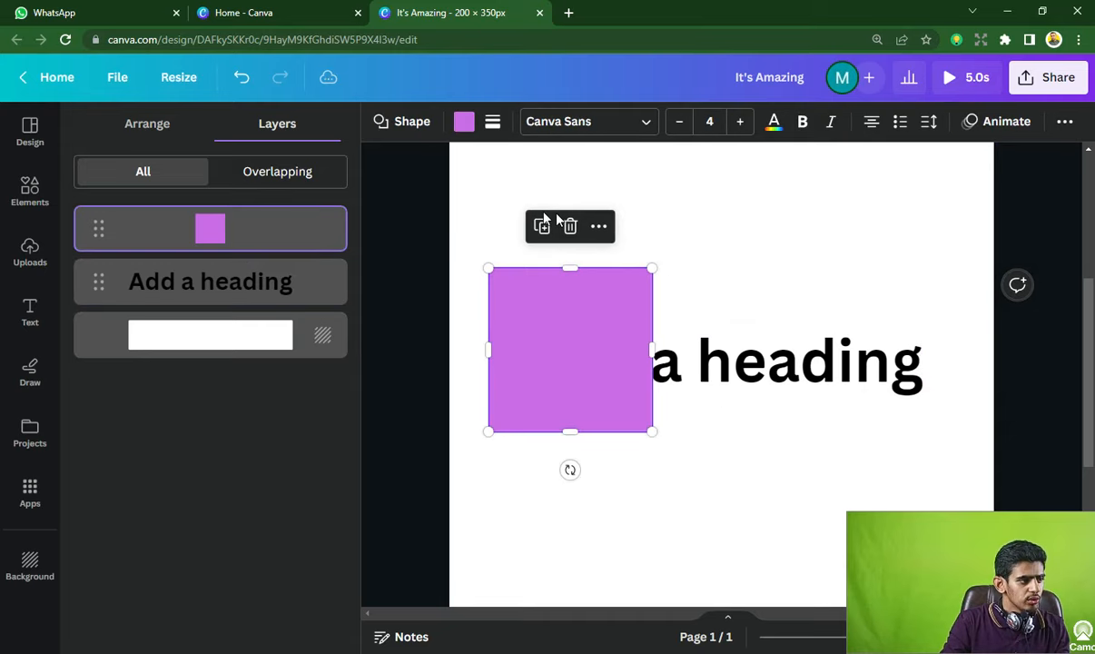
click(493, 203)
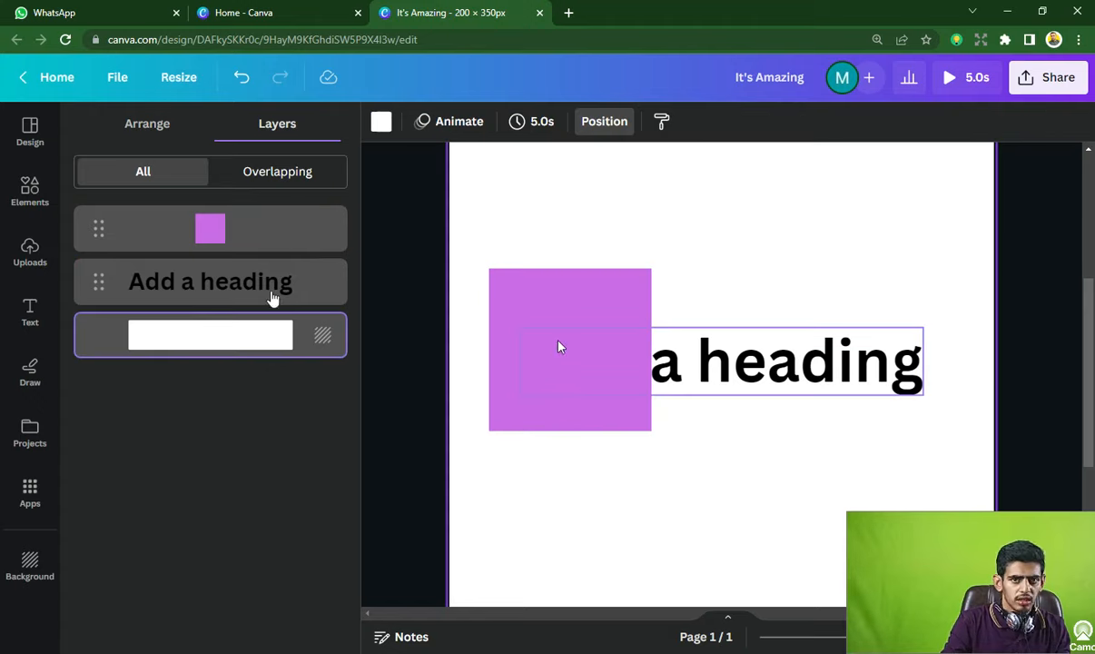
- Move the purple square's layer back below the heading's layer
click(98, 281)
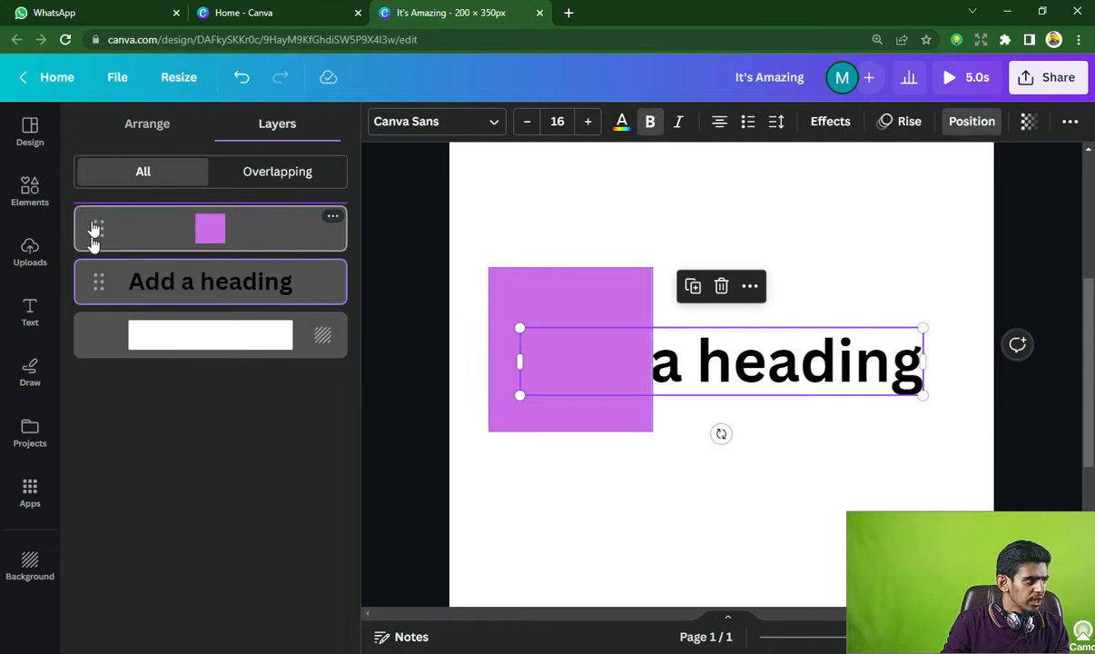
click(93, 230)
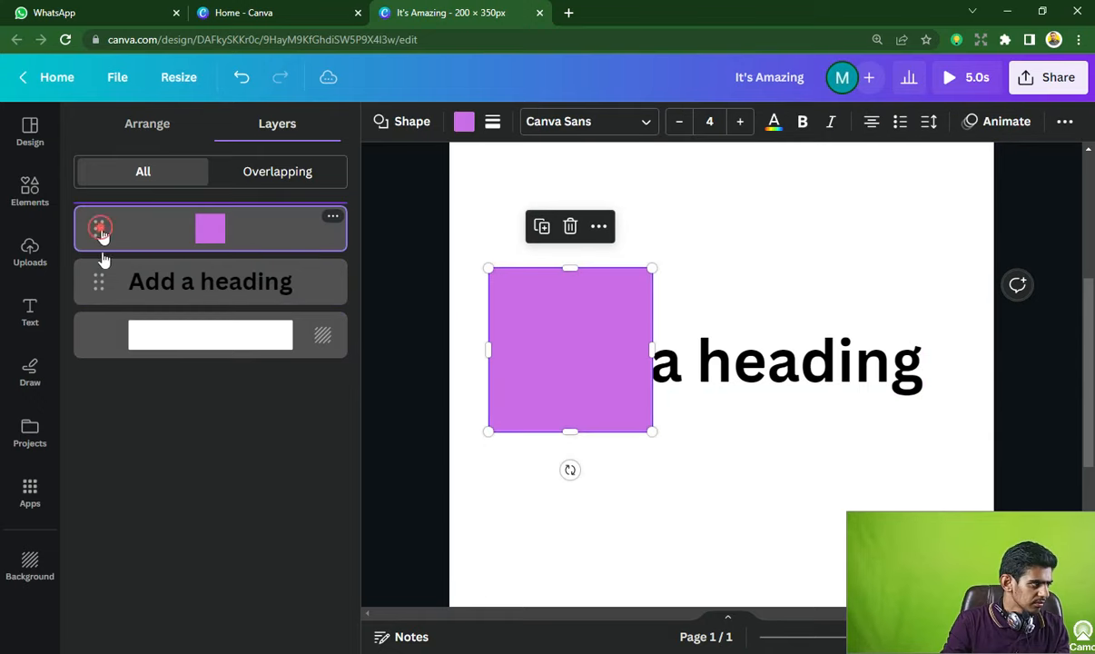
drag(101, 235, 136, 283)
click(717, 266)
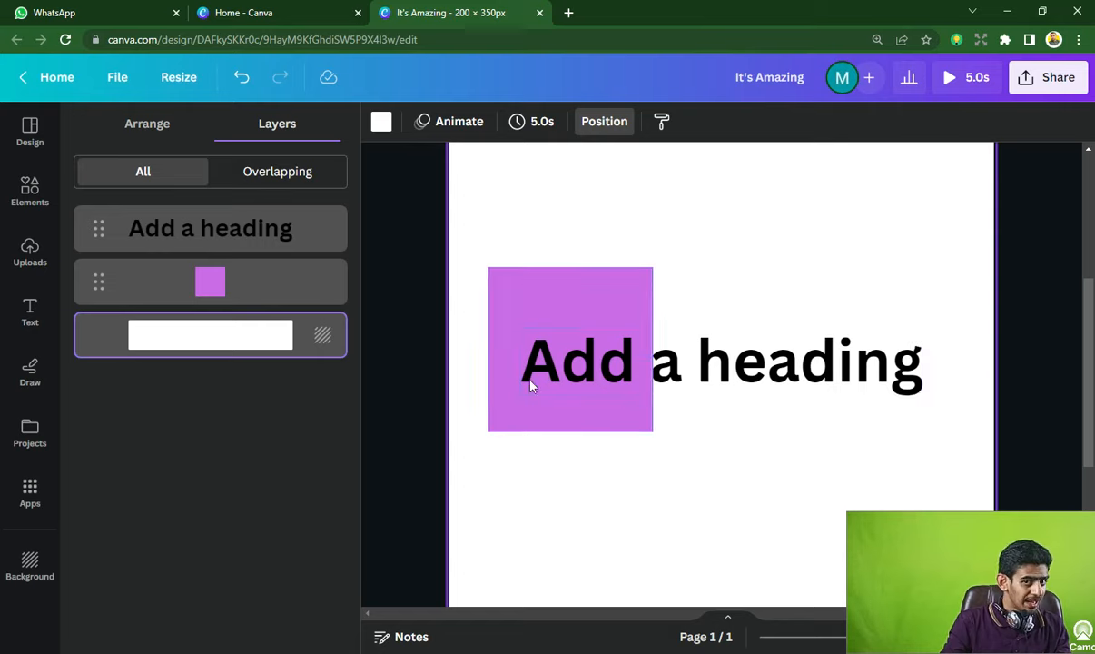
- Delete the square and the heading together, and add a new default heading to the page
drag(504, 233, 795, 380)
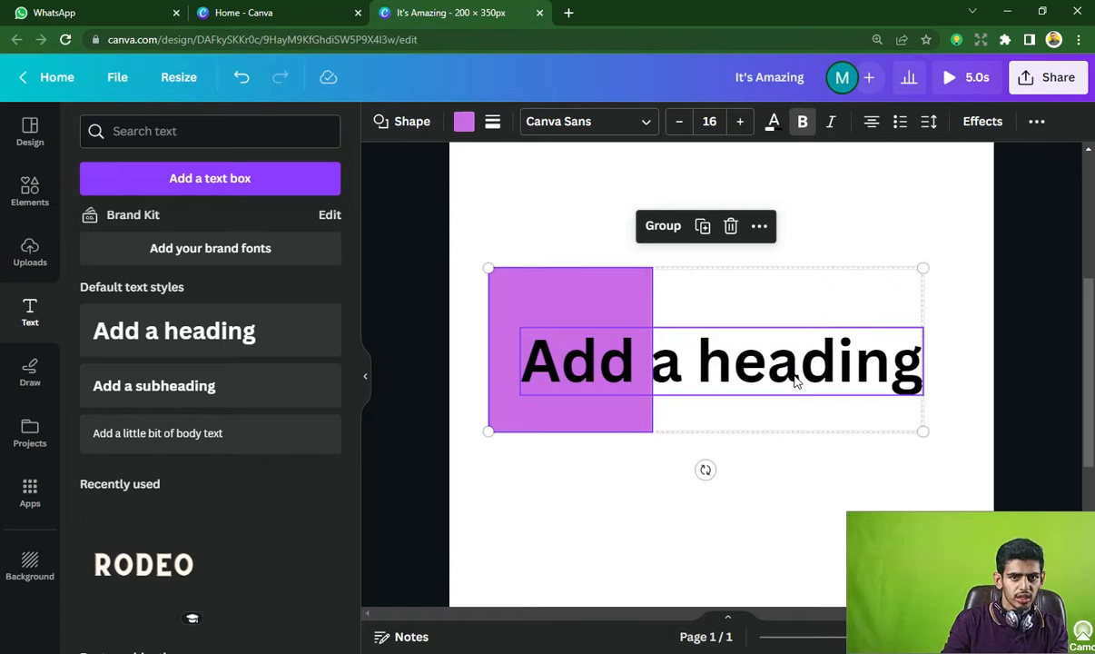
key(Delete)
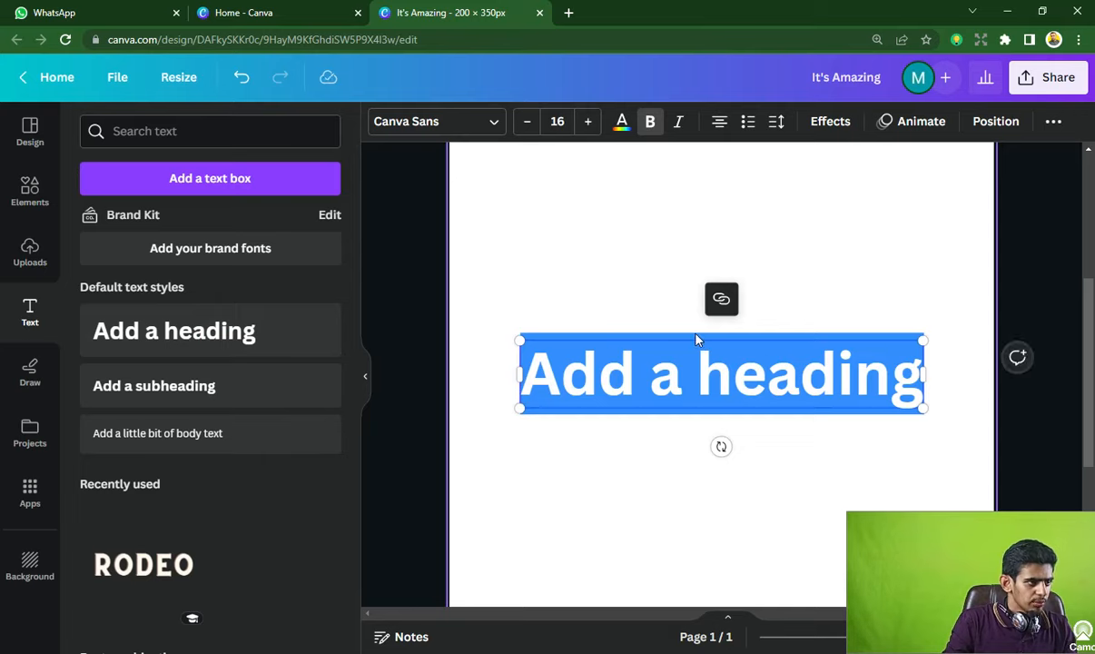
click(613, 354)
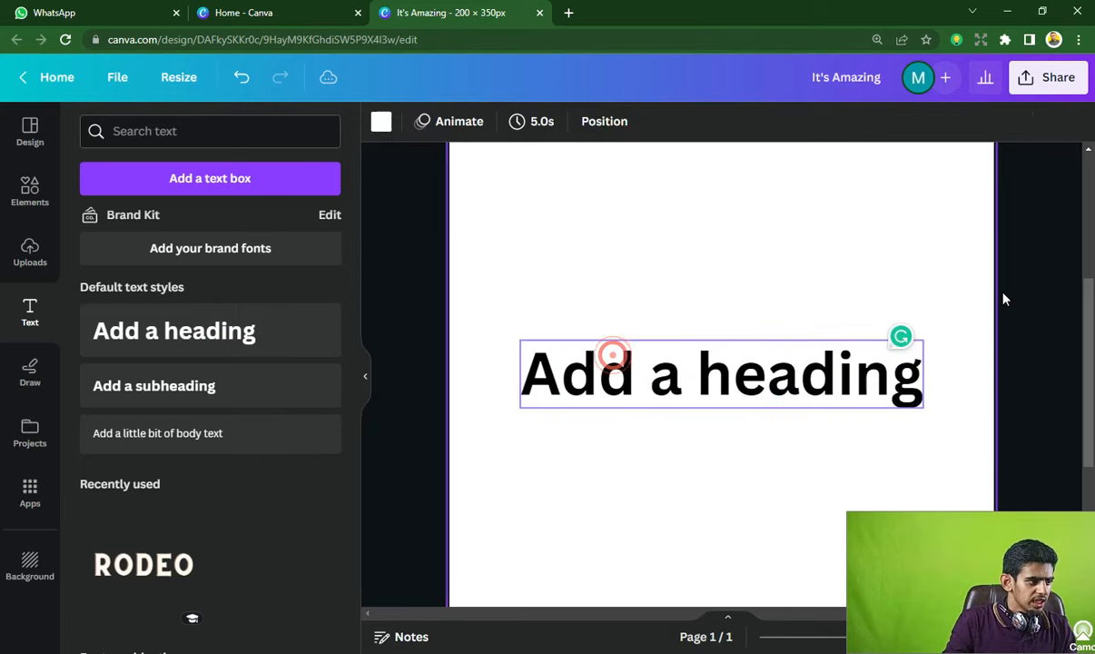
- Underline the new heading and switch it to uppercase
click(1053, 121)
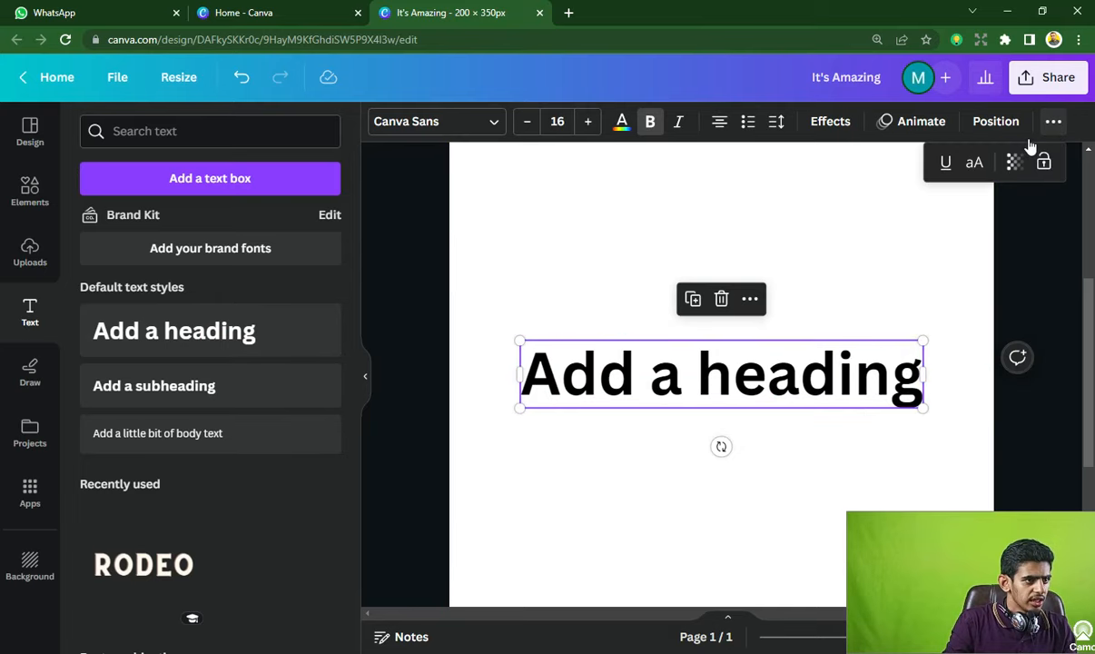
click(946, 163)
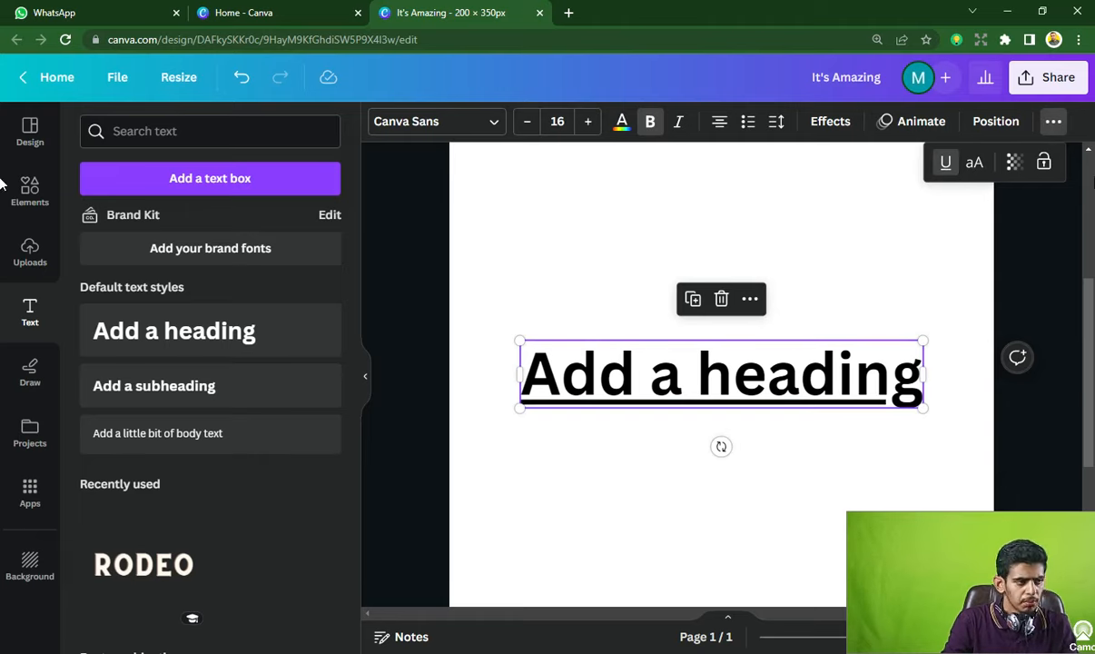
click(978, 165)
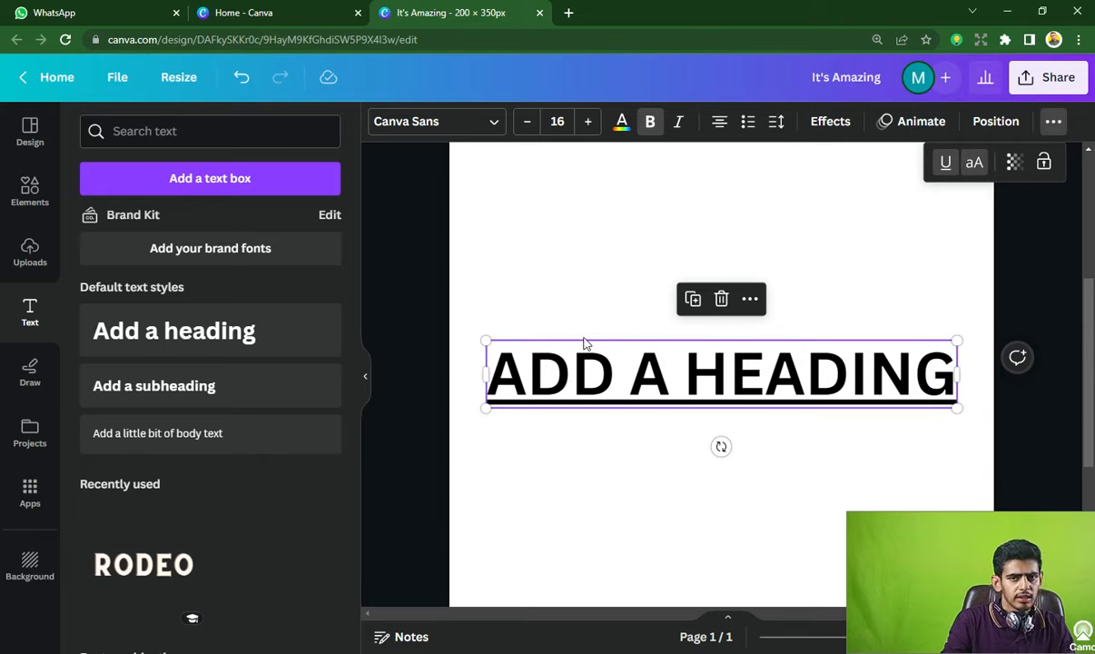
- Set the heading's transparency to 67, and delete the heading from the page
click(1015, 164)
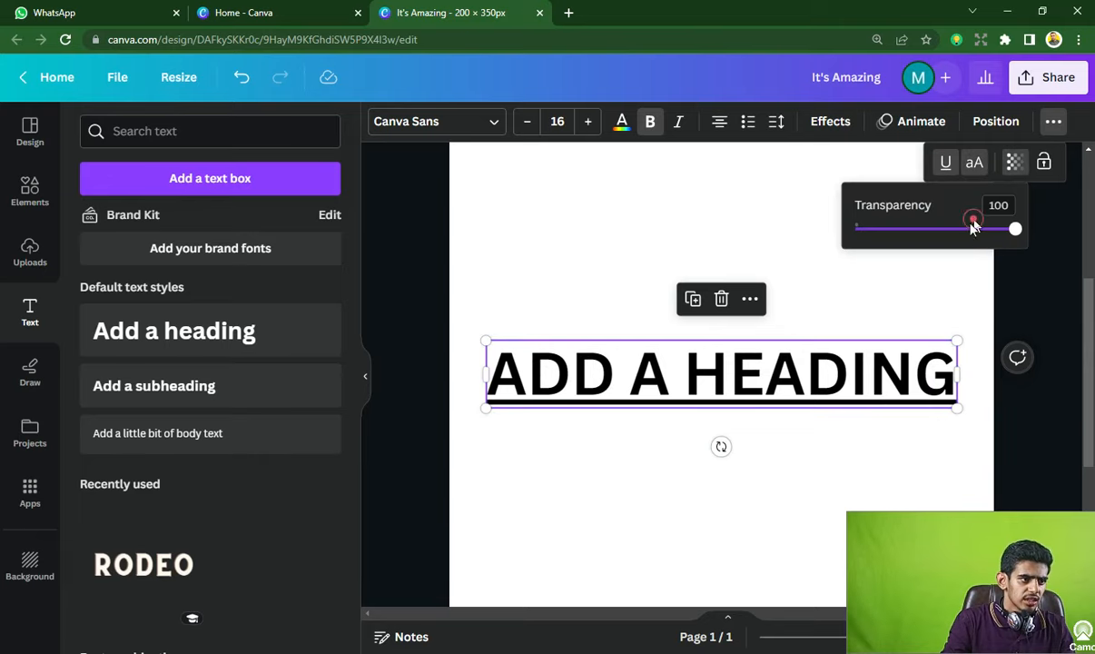
mouse_move(965, 229)
mouse_down()
mouse_move(870, 234)
mouse_move(963, 245)
mouse_up()
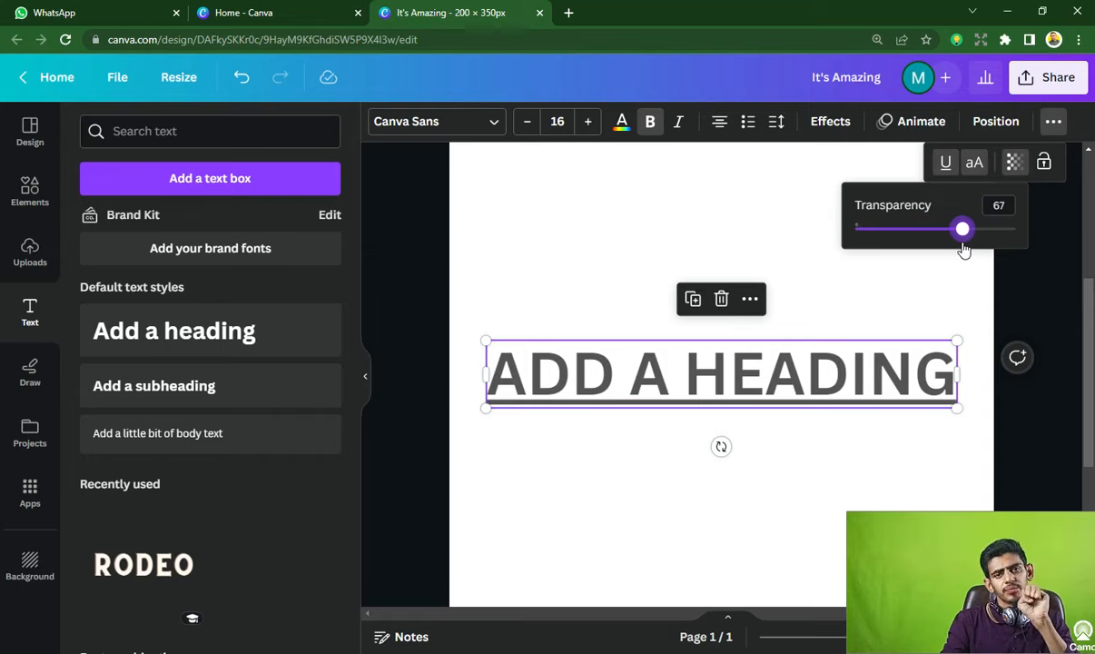
click(716, 245)
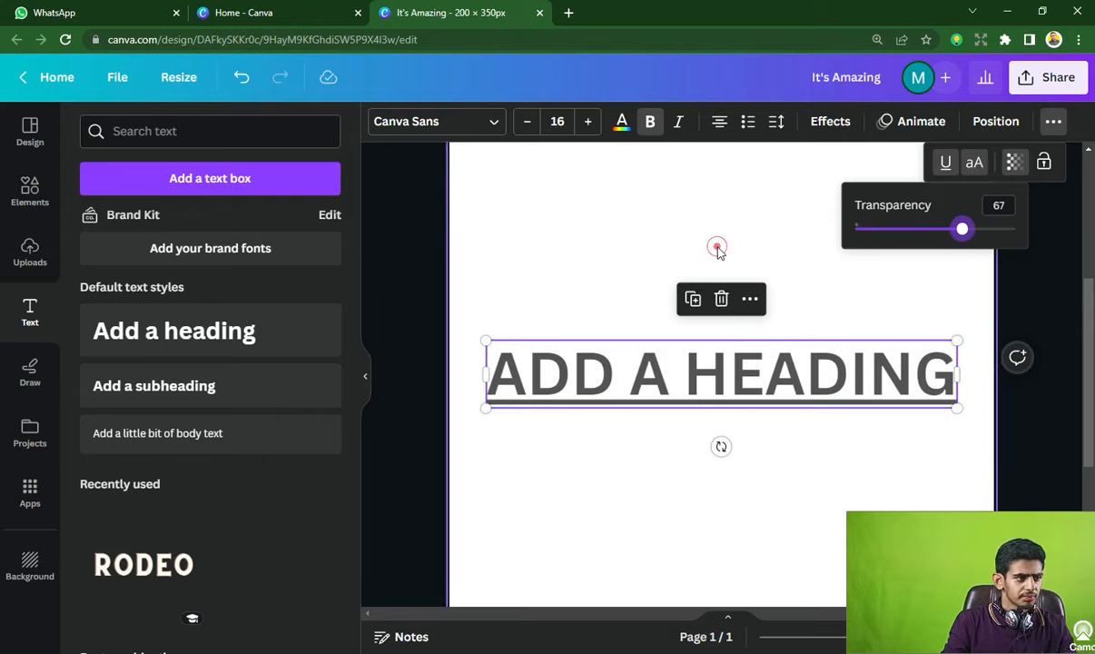
drag(567, 246, 758, 392)
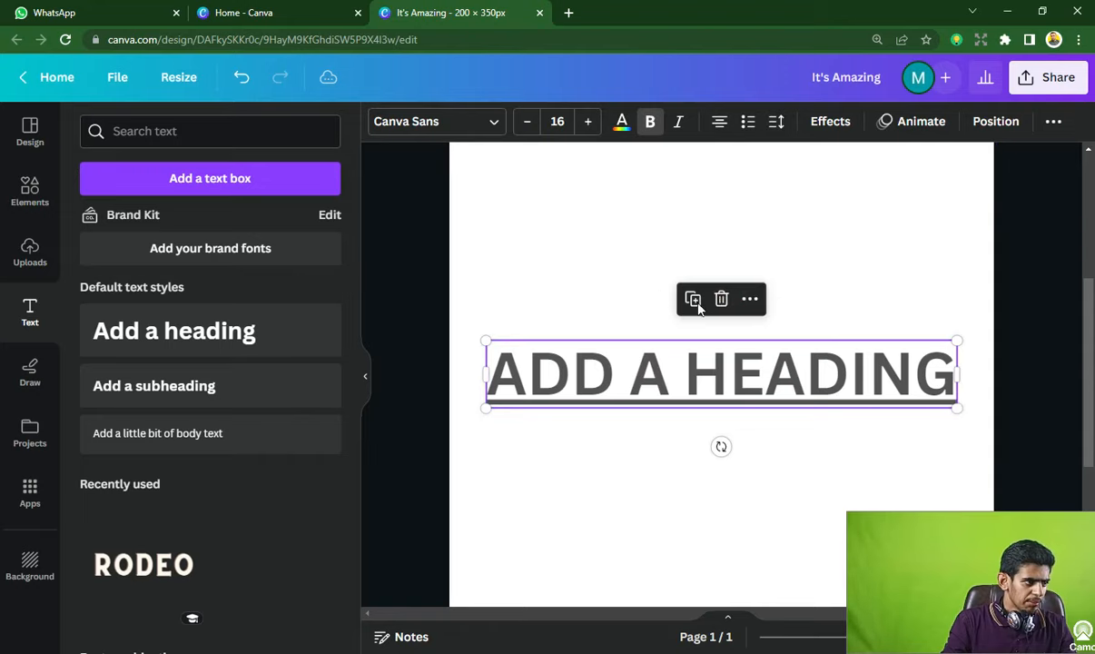
key(Delete)
- Place the uploaded photo of the man speaking at a podium on the page, and open its photo editing options
click(28, 180)
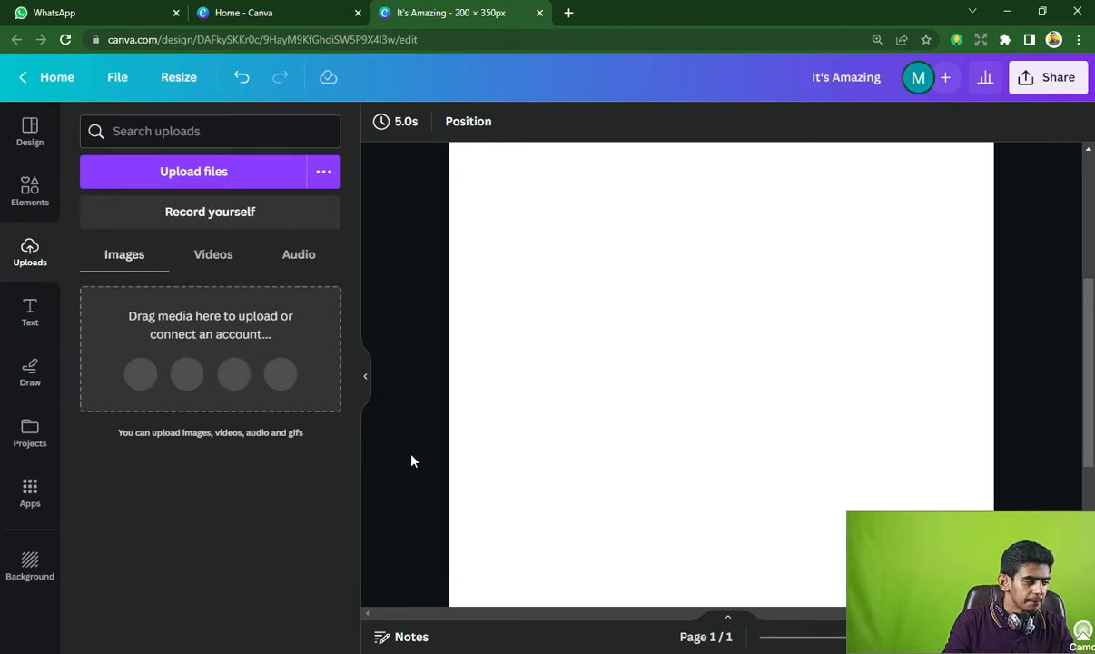
click(130, 259)
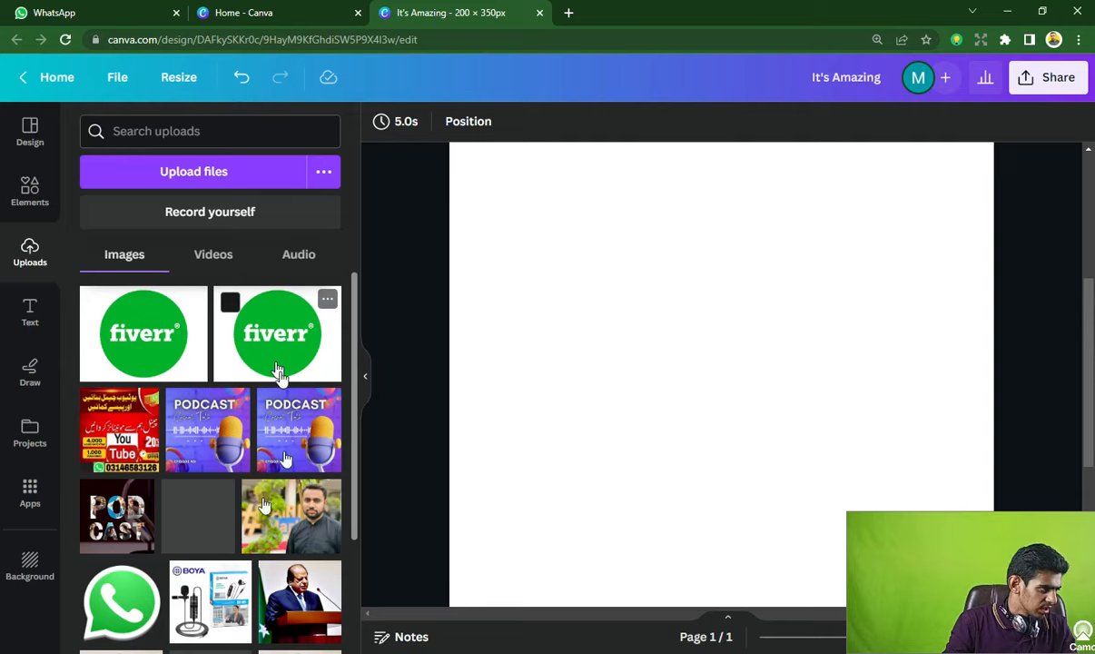
click(310, 598)
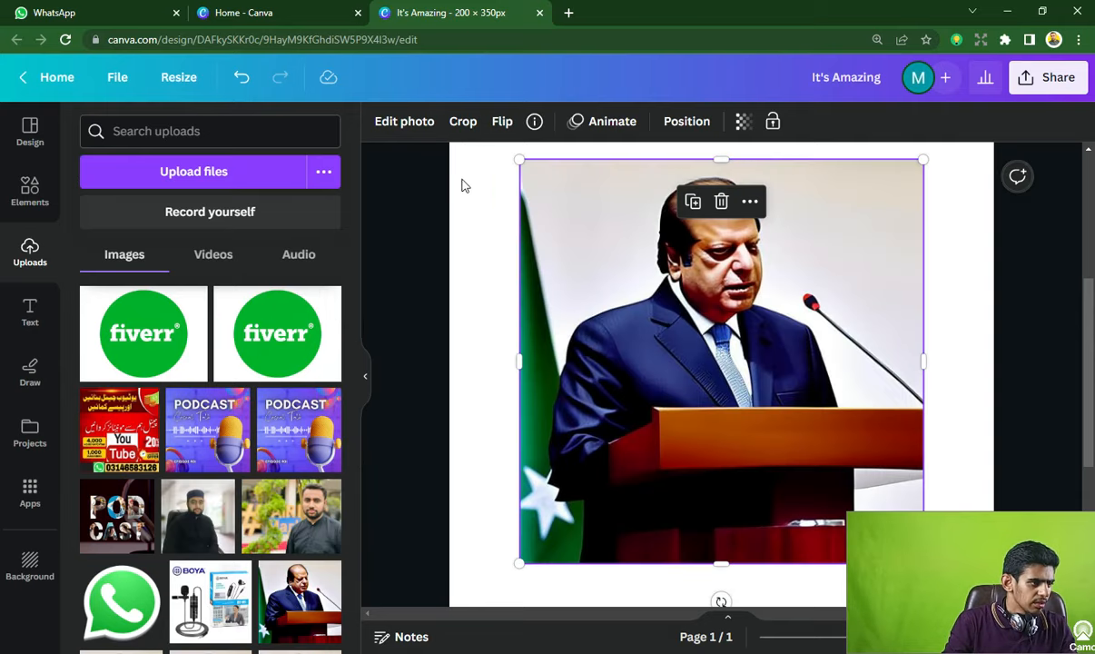
click(431, 129)
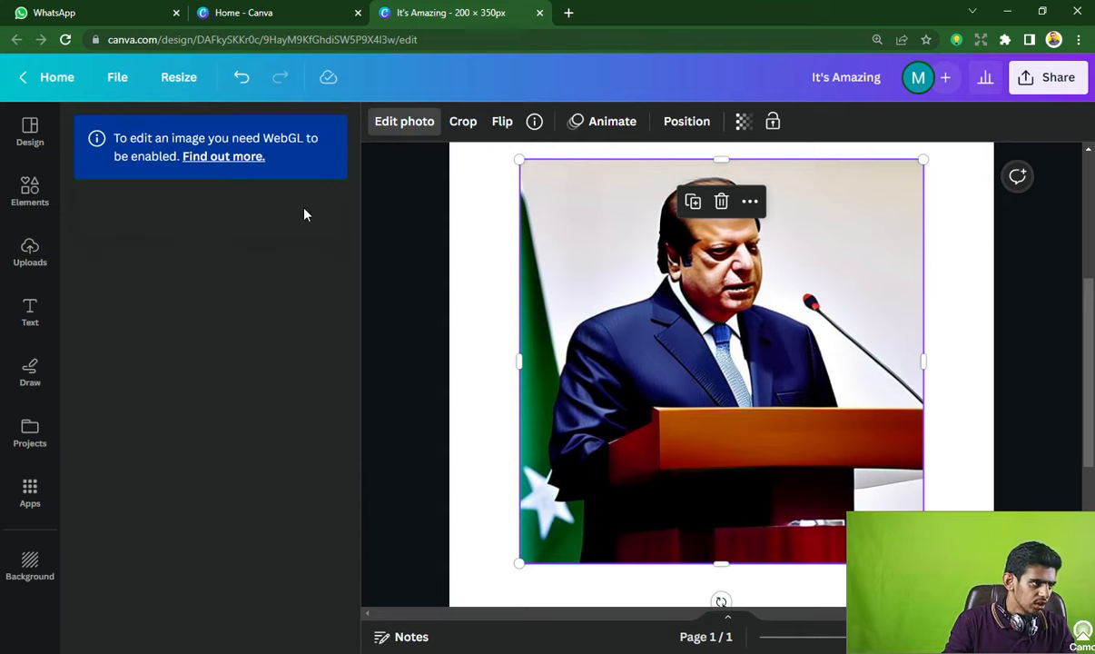
- Return to the home page and open the "Blue and Yellow Retro Burger Special" Instagram post from the recent designs
click(22, 80)
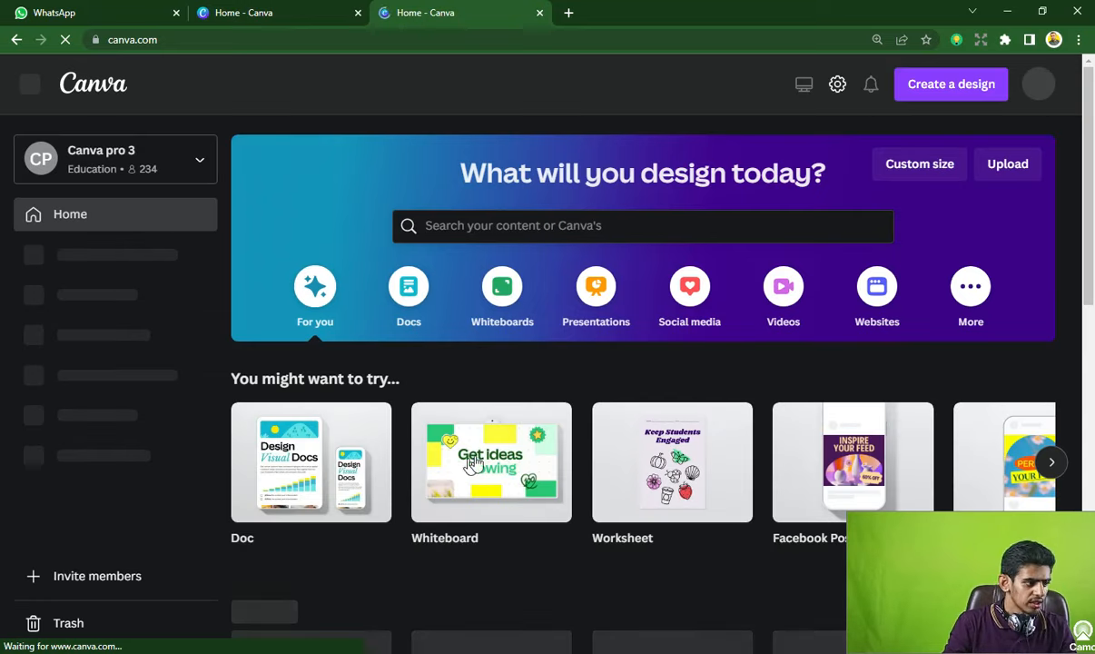
scroll(481, 445, down, 3)
scroll(486, 436, up, 2)
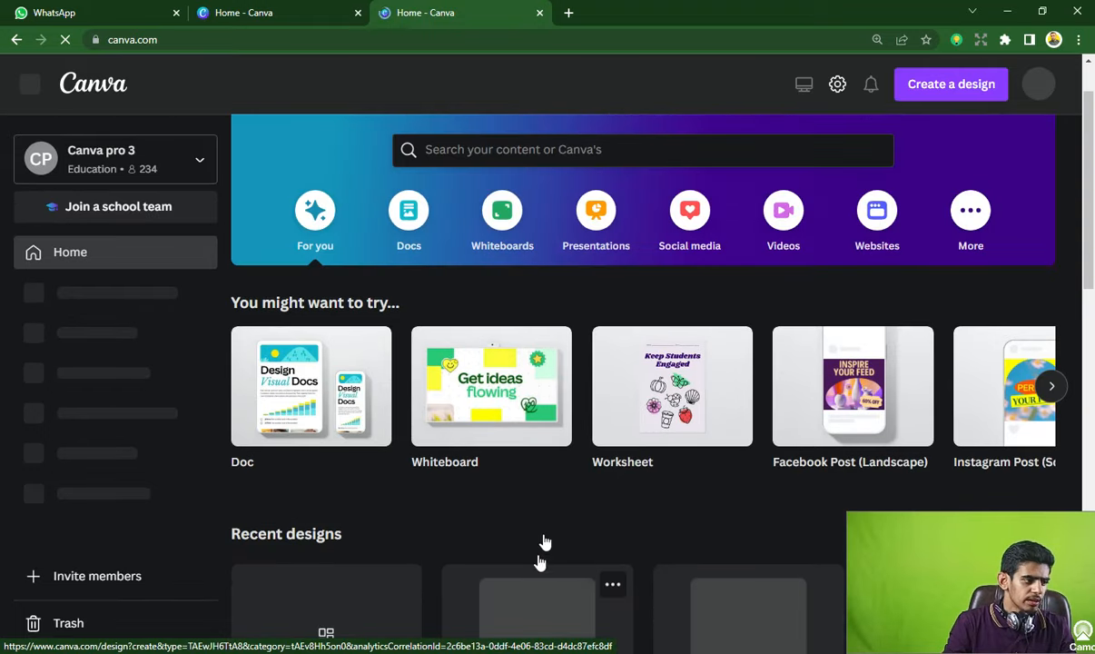
scroll(544, 535, down, 4)
scroll(542, 522, up, 2)
scroll(542, 518, up, 1)
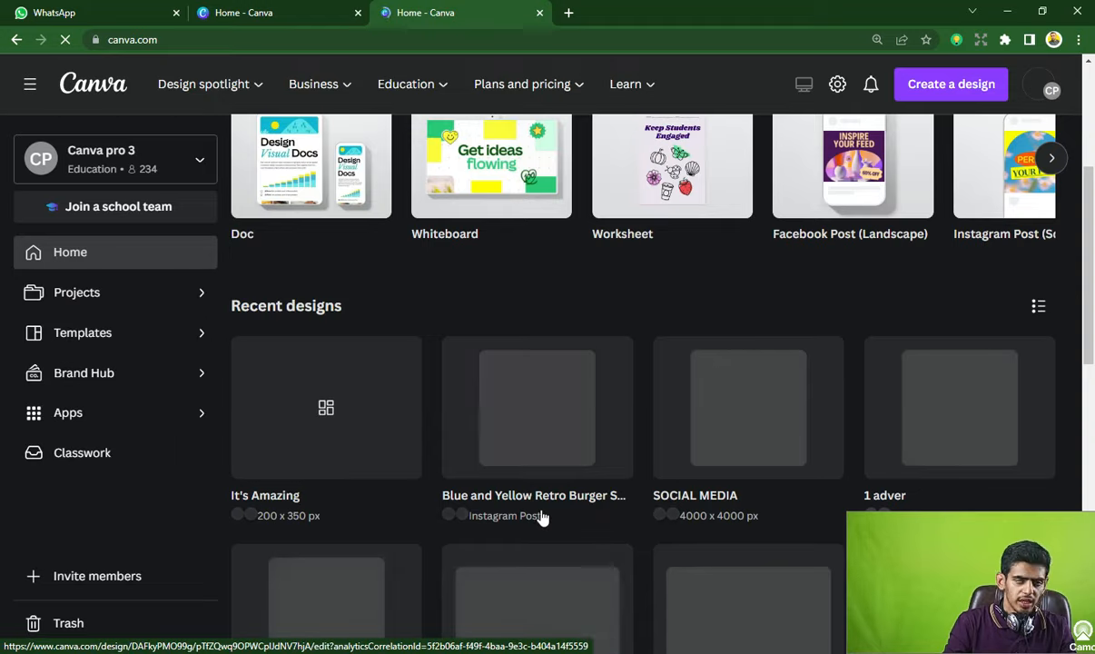
scroll(540, 516, up, 1)
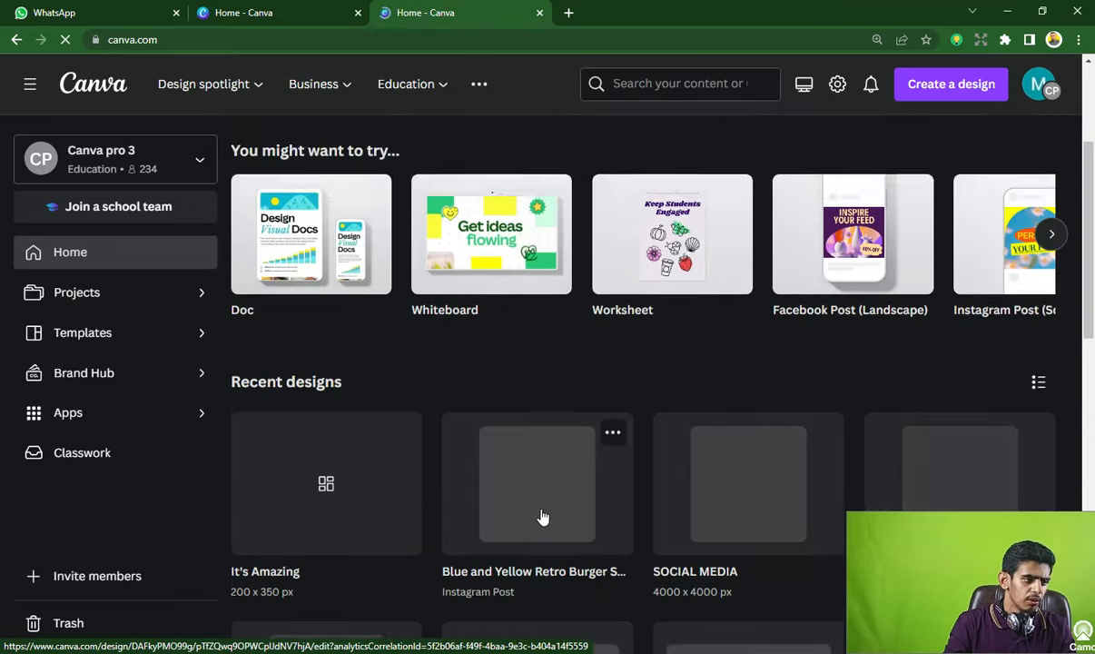
scroll(514, 458, up, 1)
scroll(515, 461, down, 2)
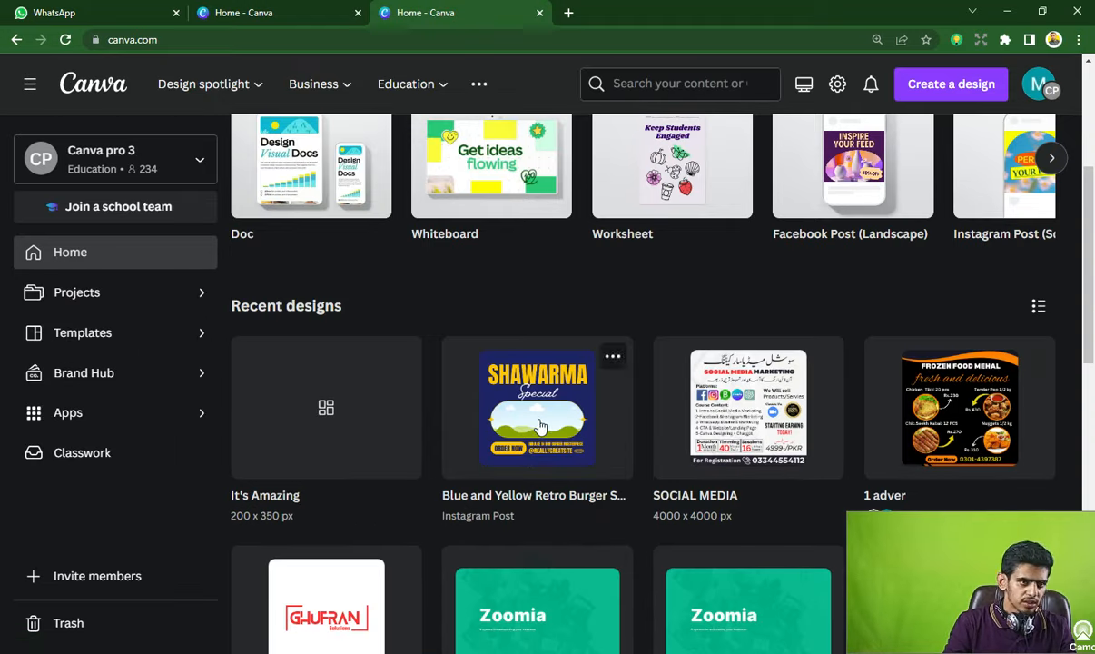
click(569, 428)
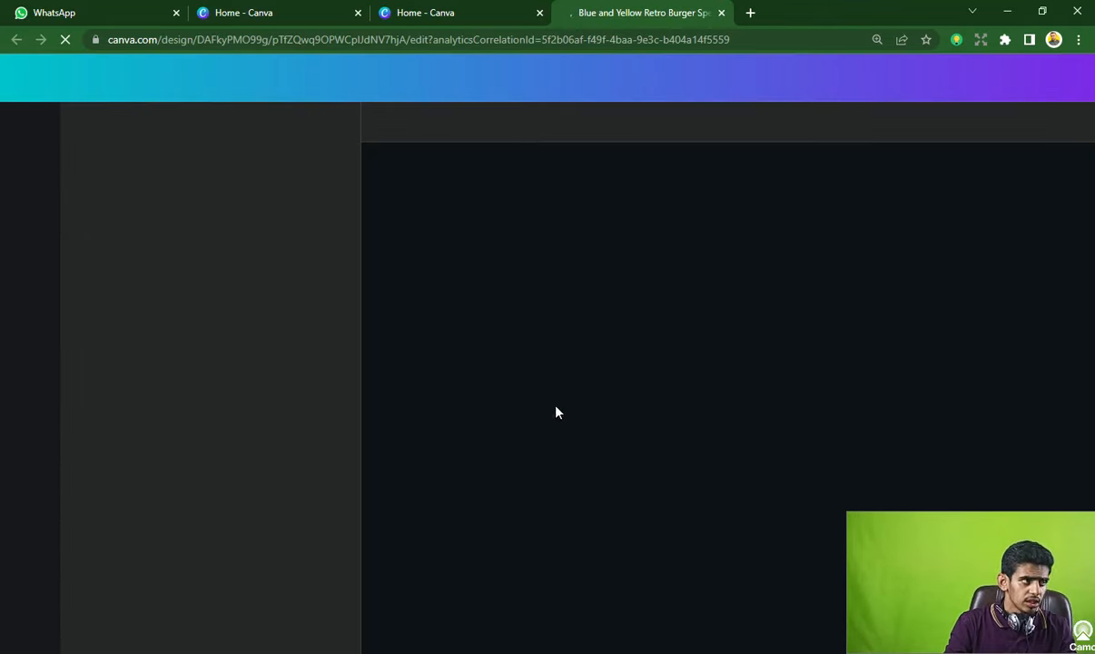
click(513, 10)
click(630, 12)
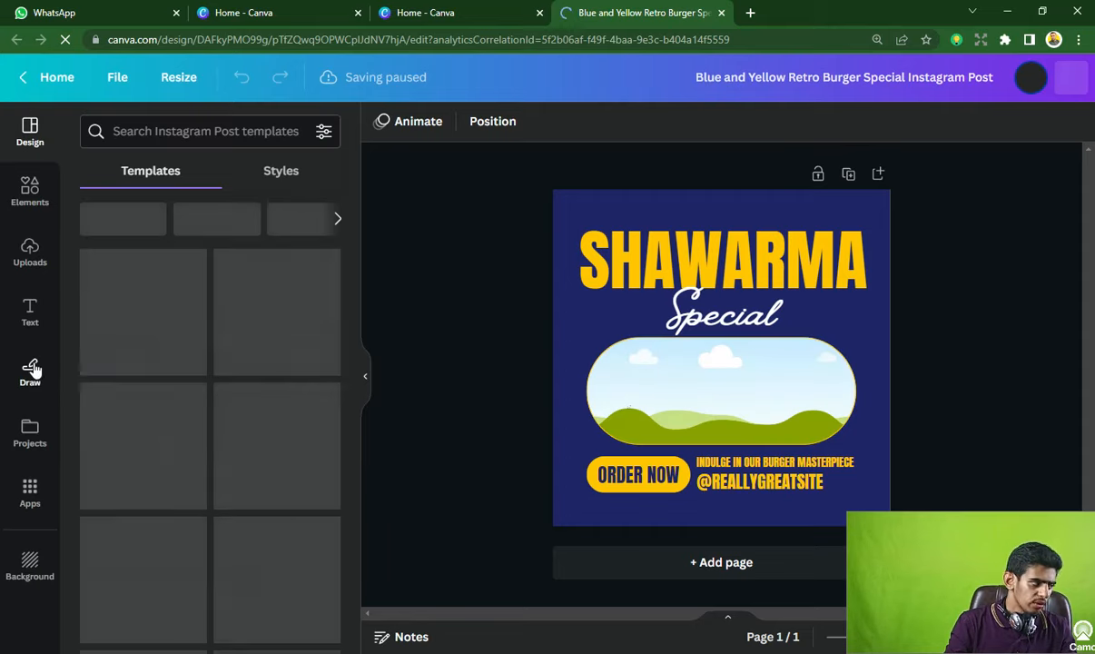
- Look over the design's Projects, Draw tools and Apps catalogue down to the More from Canva and Popular sections
click(27, 437)
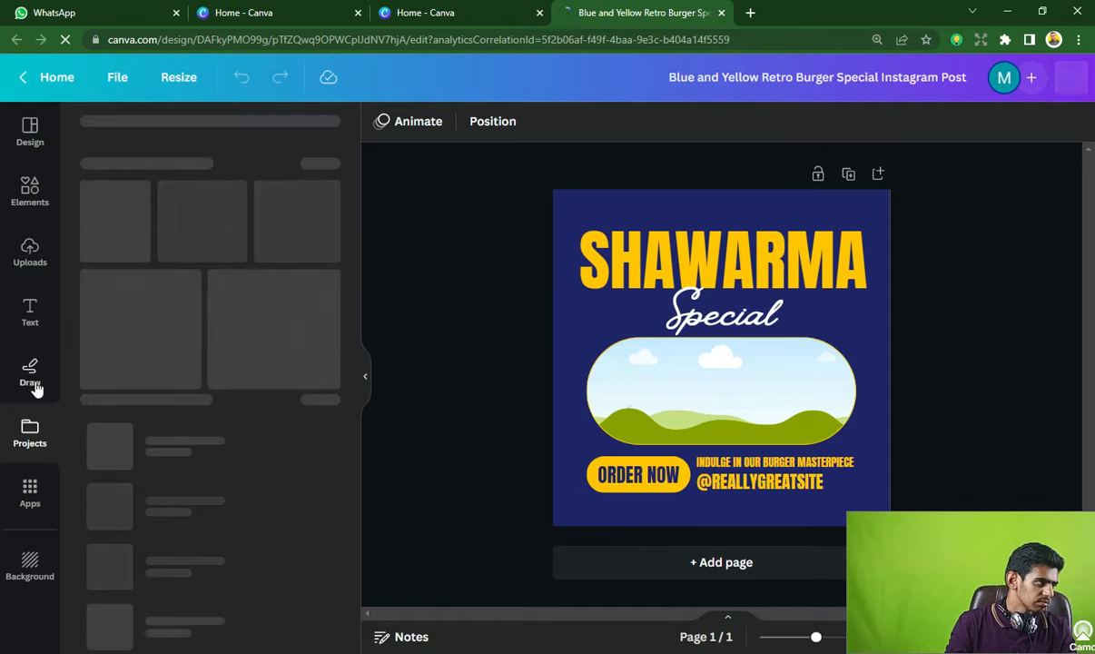
click(24, 354)
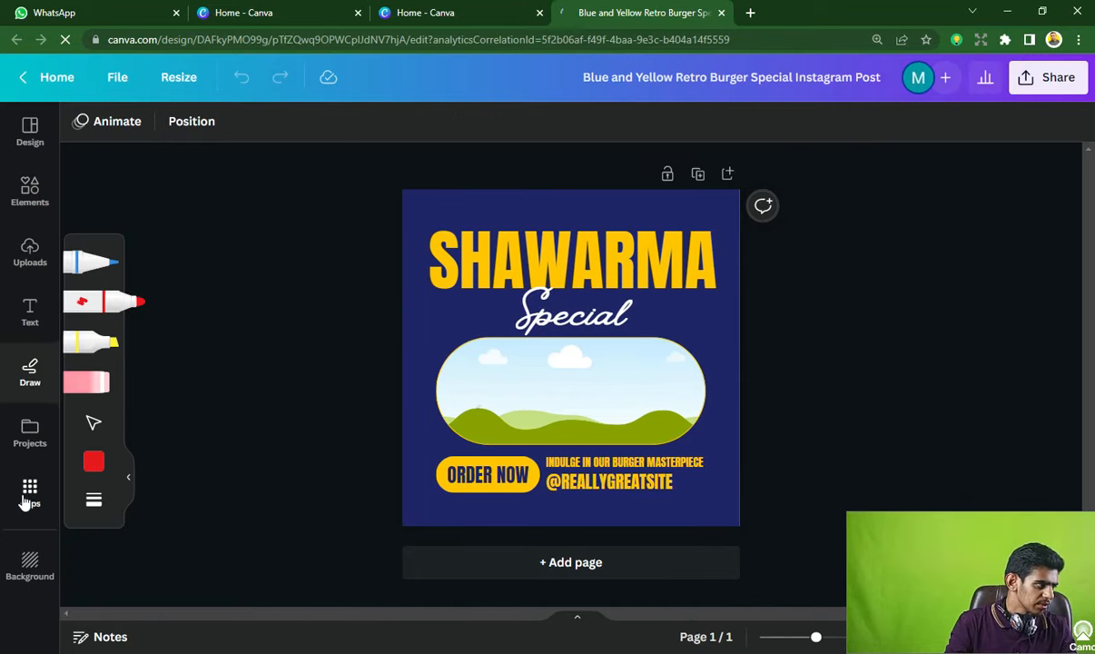
click(26, 494)
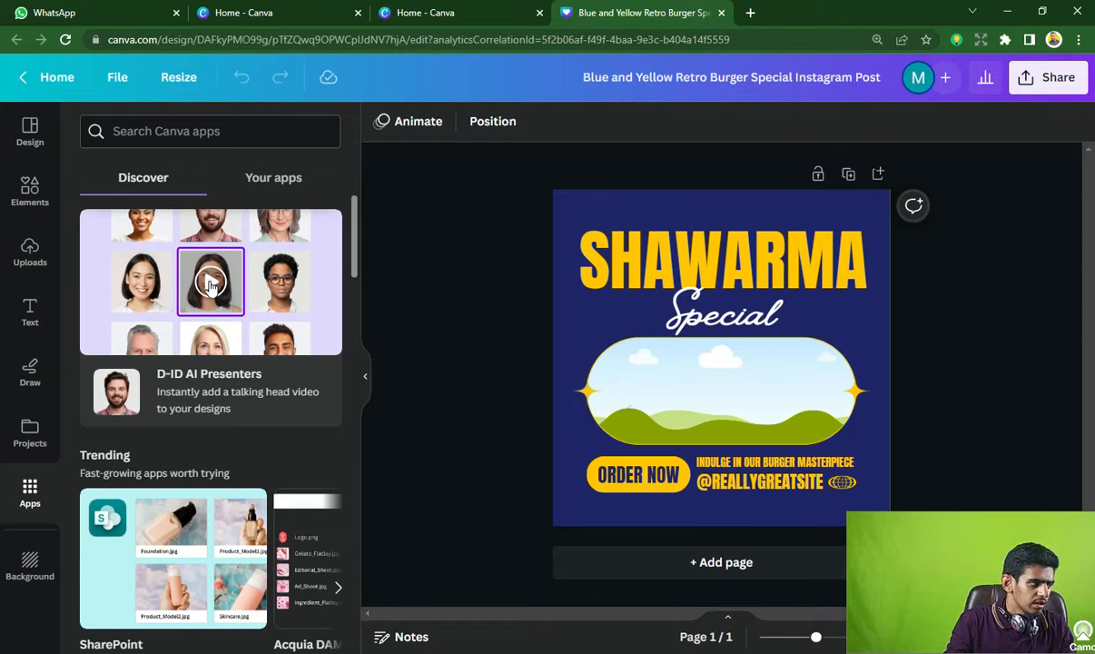
scroll(209, 297, down, 3)
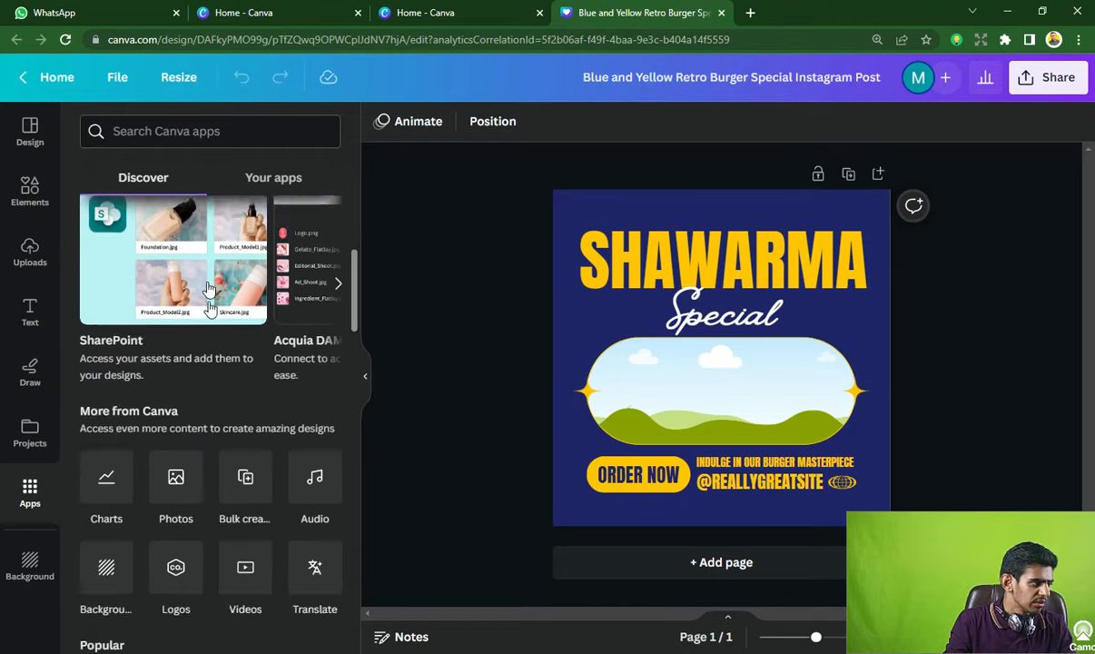
scroll(205, 337, down, 2)
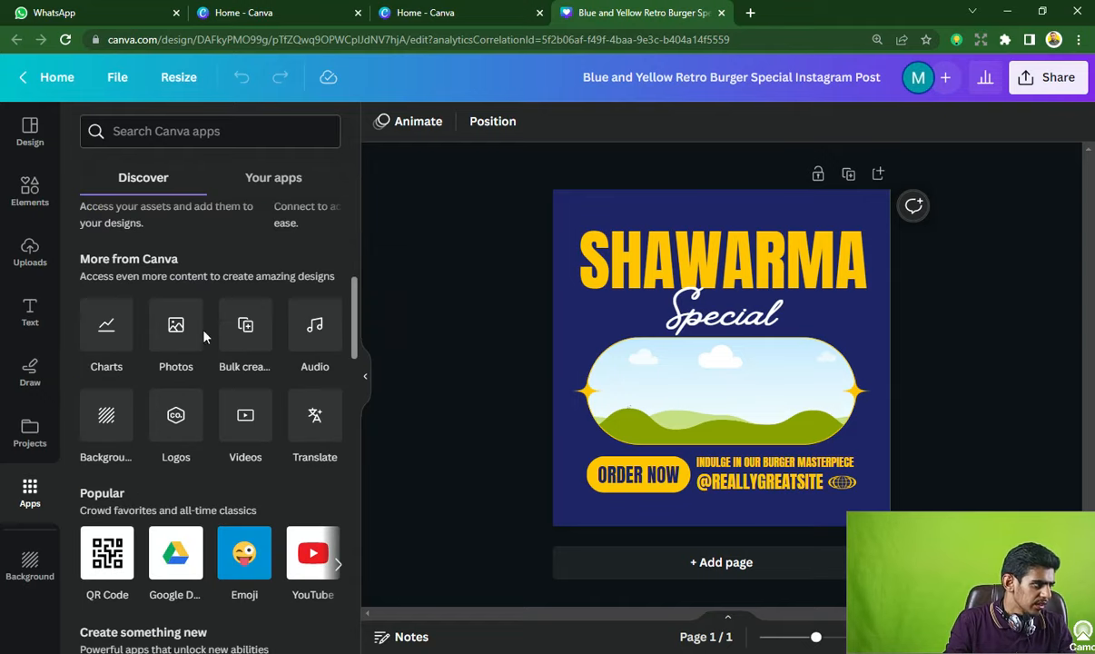
- Browse the chart types in the Charts app, and remove the Charts and Background shortcuts from the editor
click(109, 332)
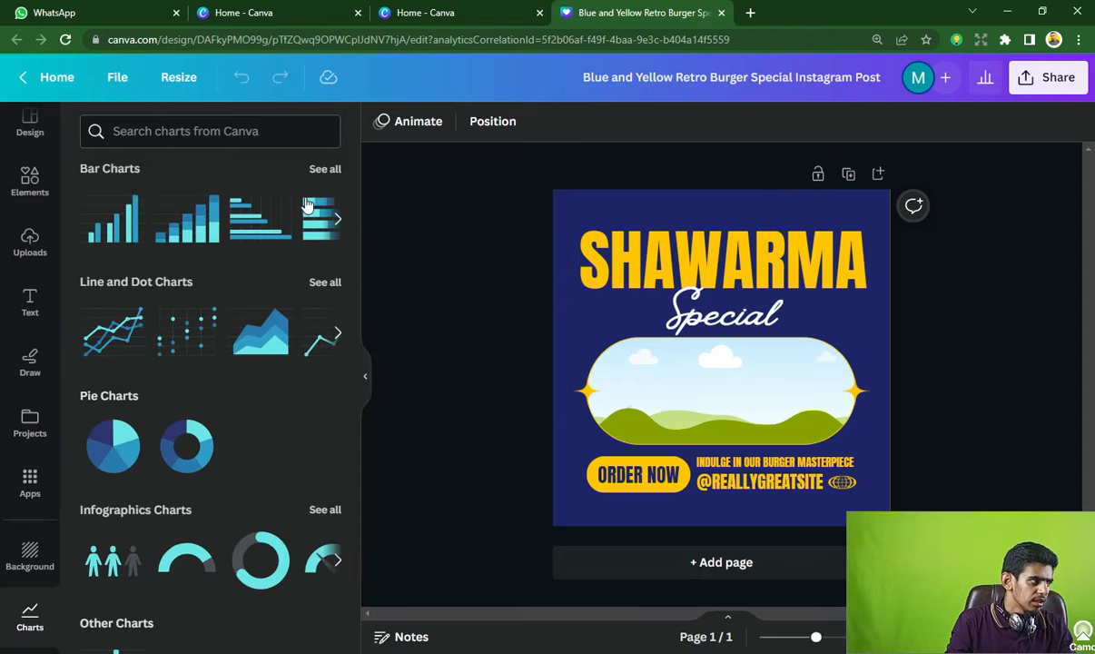
scroll(164, 376, down, 1)
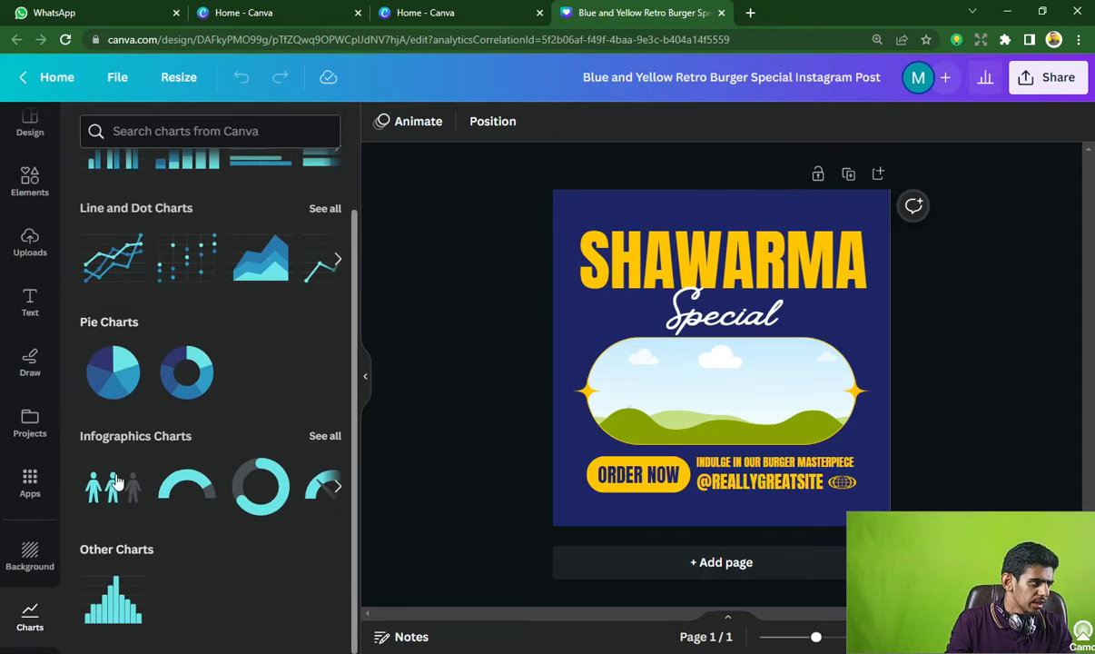
click(19, 592)
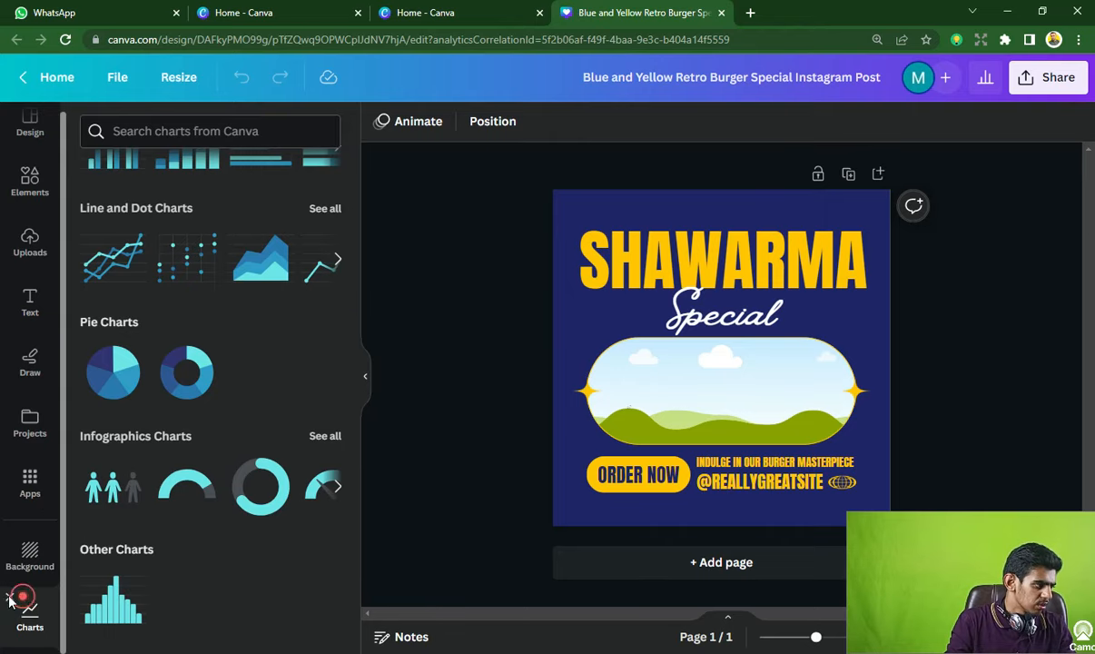
click(13, 543)
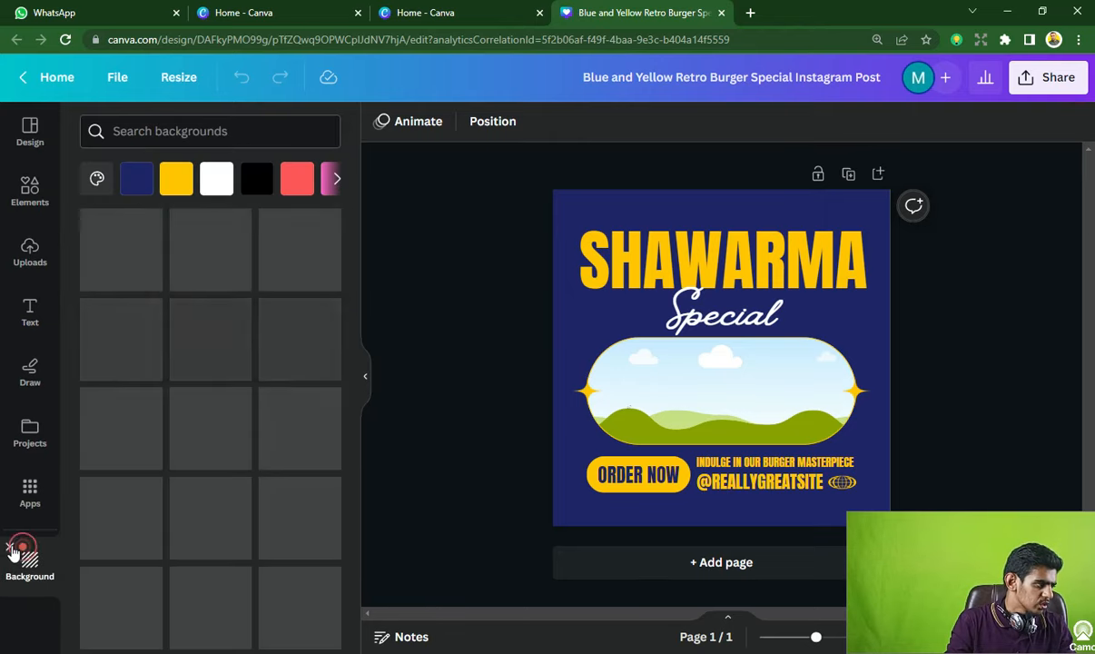
- Find the QR Code app among the popular apps, install it and activate its URL entry
click(30, 494)
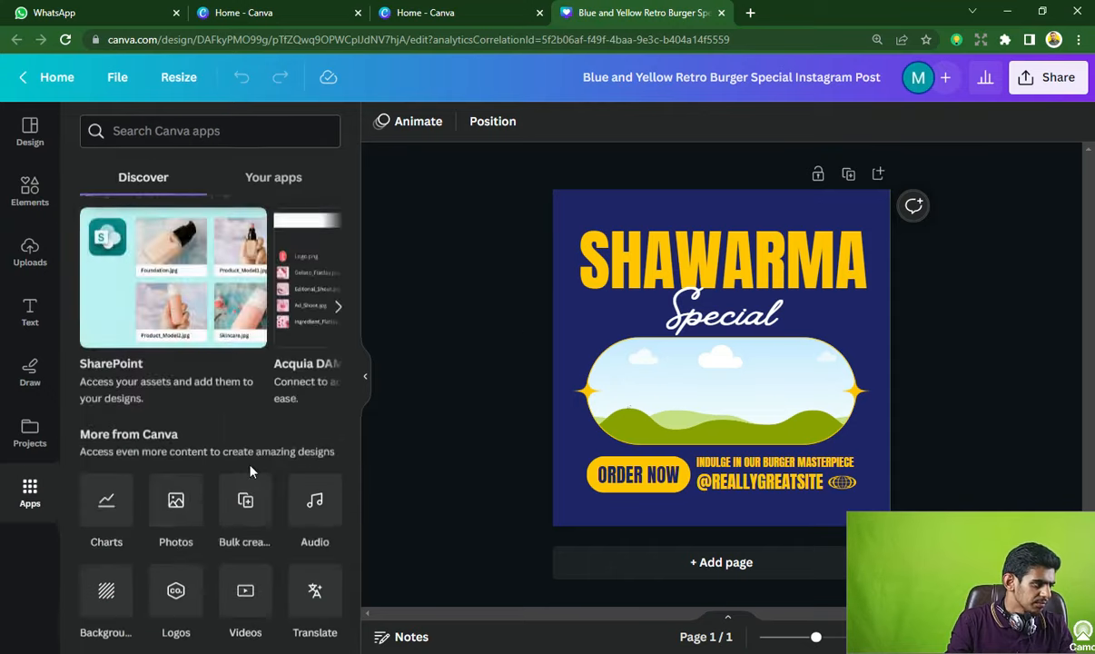
scroll(196, 500, down, 2)
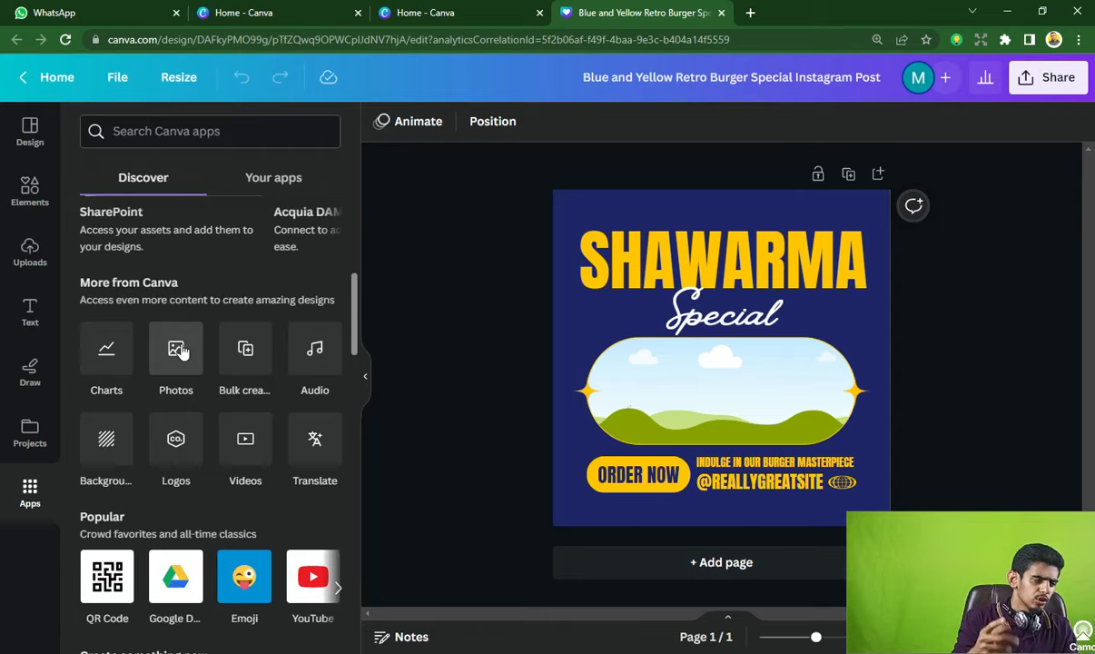
scroll(167, 372, down, 2)
scroll(167, 375, up, 2)
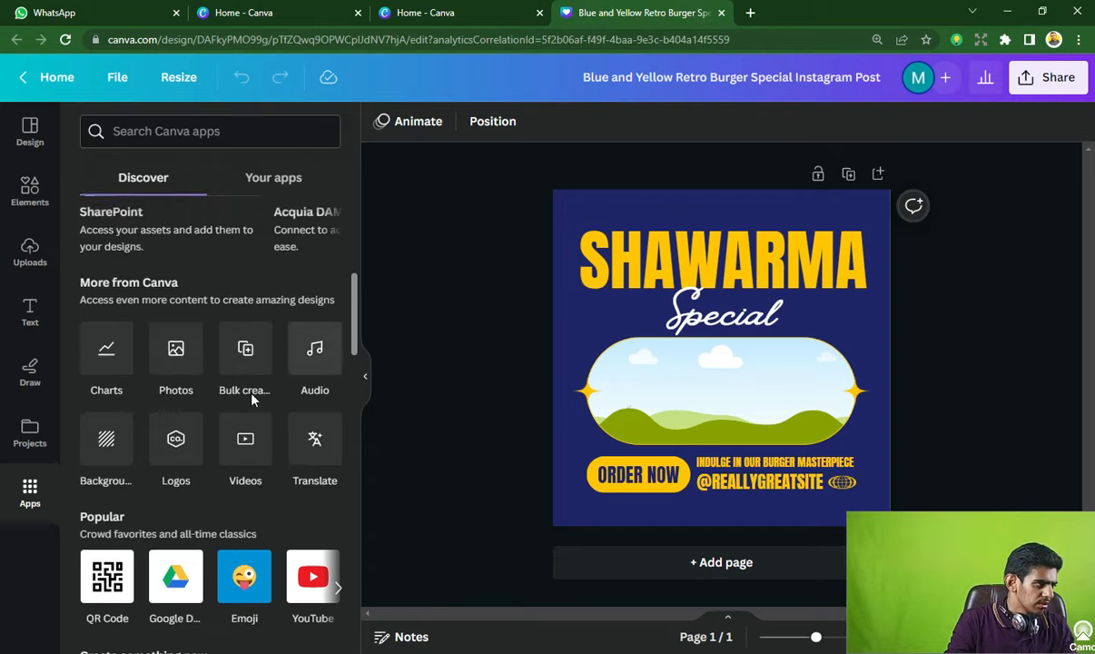
scroll(112, 360, down, 2)
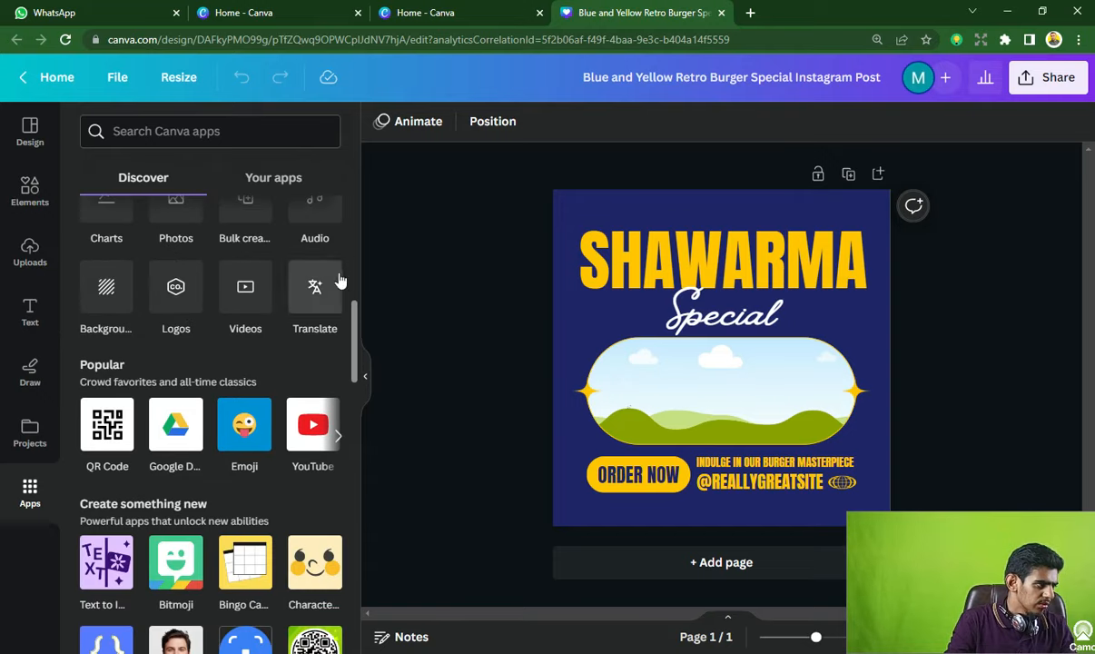
scroll(68, 324, down, 1)
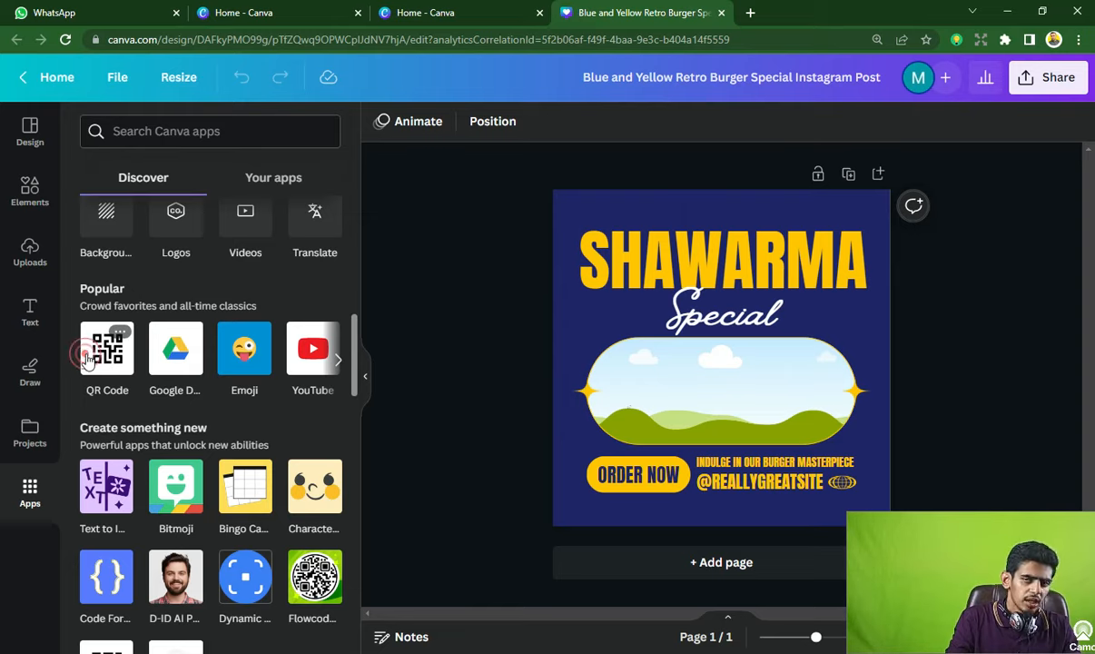
click(86, 360)
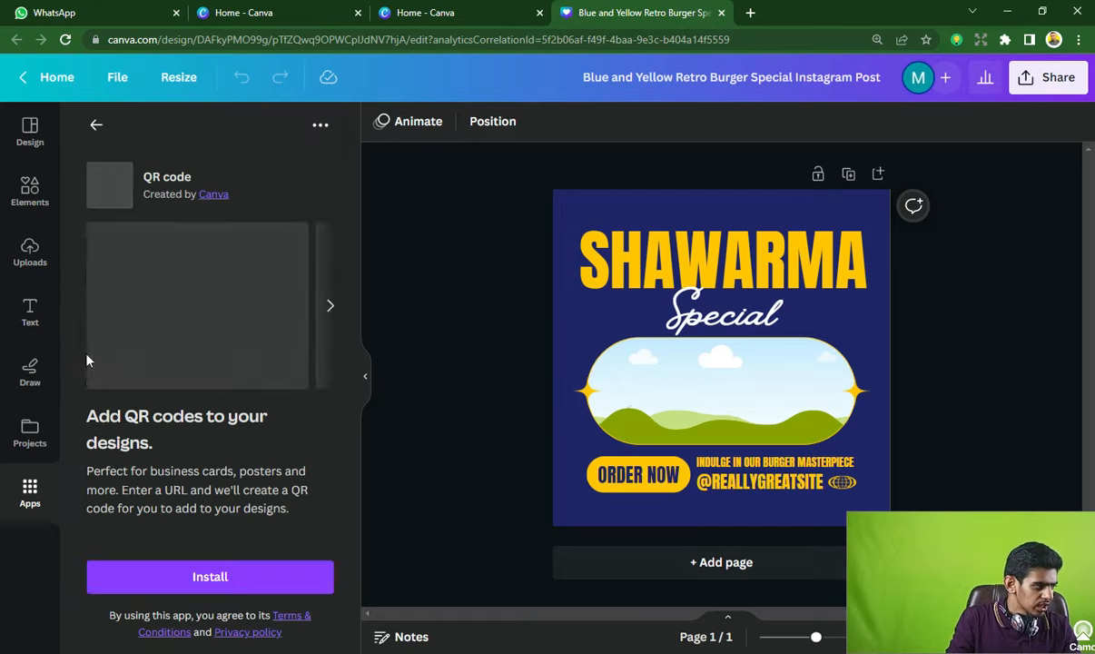
click(191, 576)
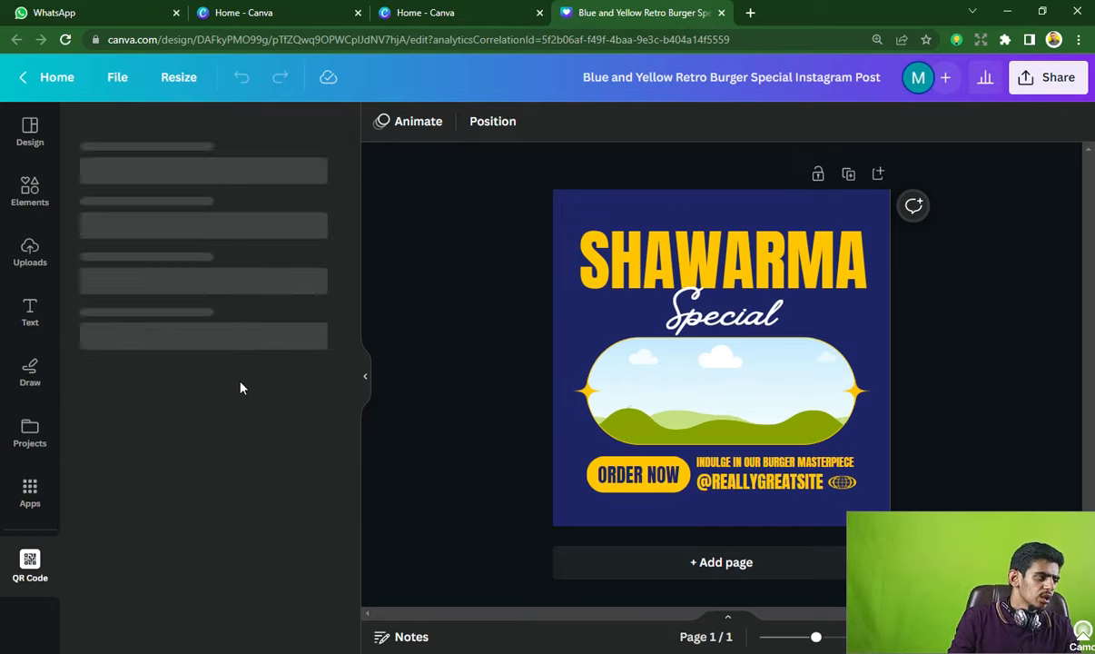
click(220, 250)
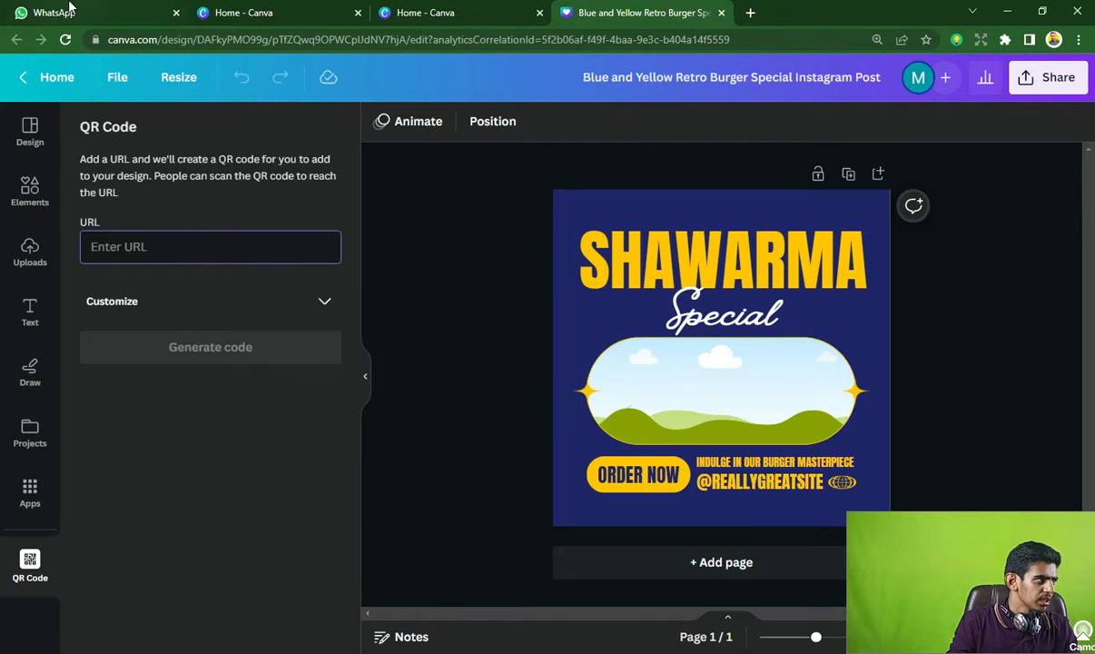
- Load the gadgetsspot.pk store website in a new browser tab
click(750, 12)
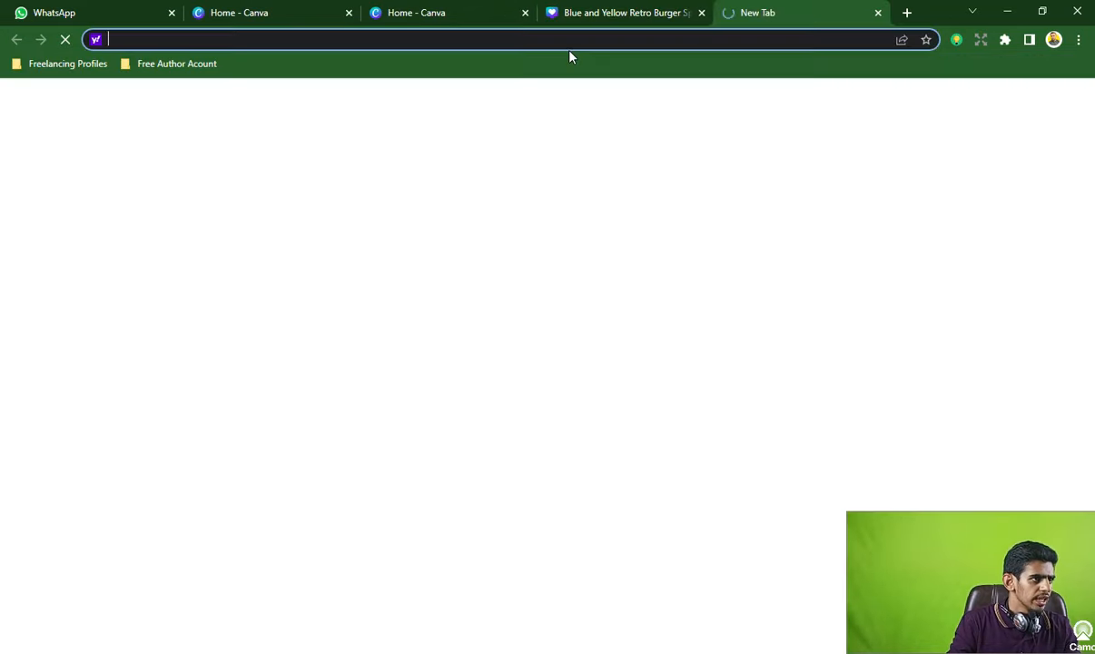
text(gadget)
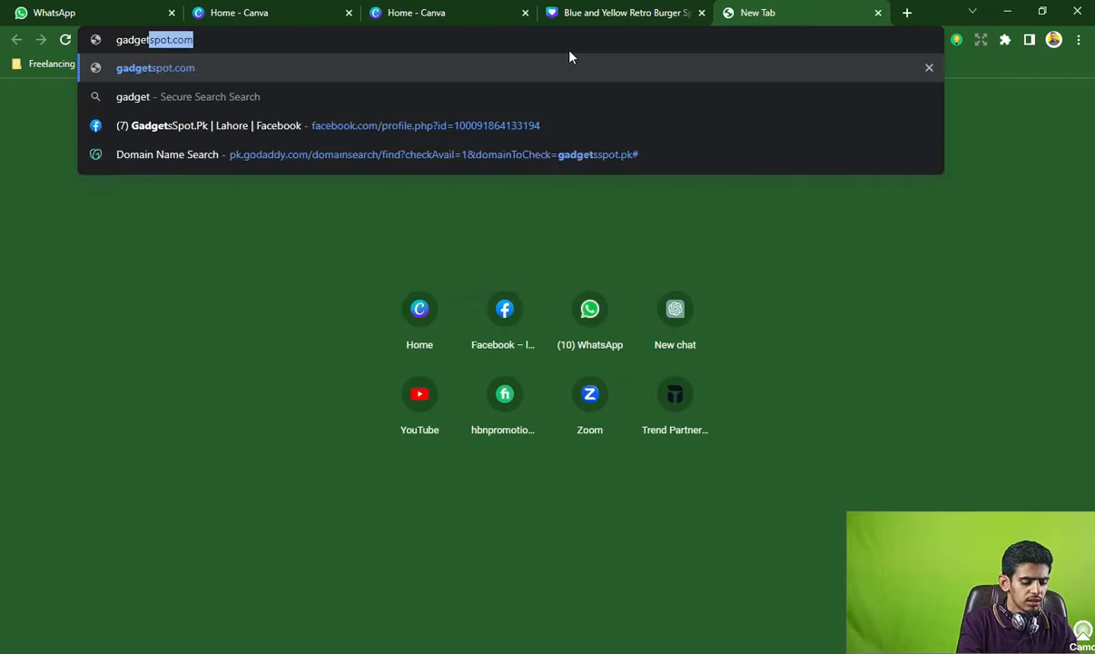
text(sspot.pk)
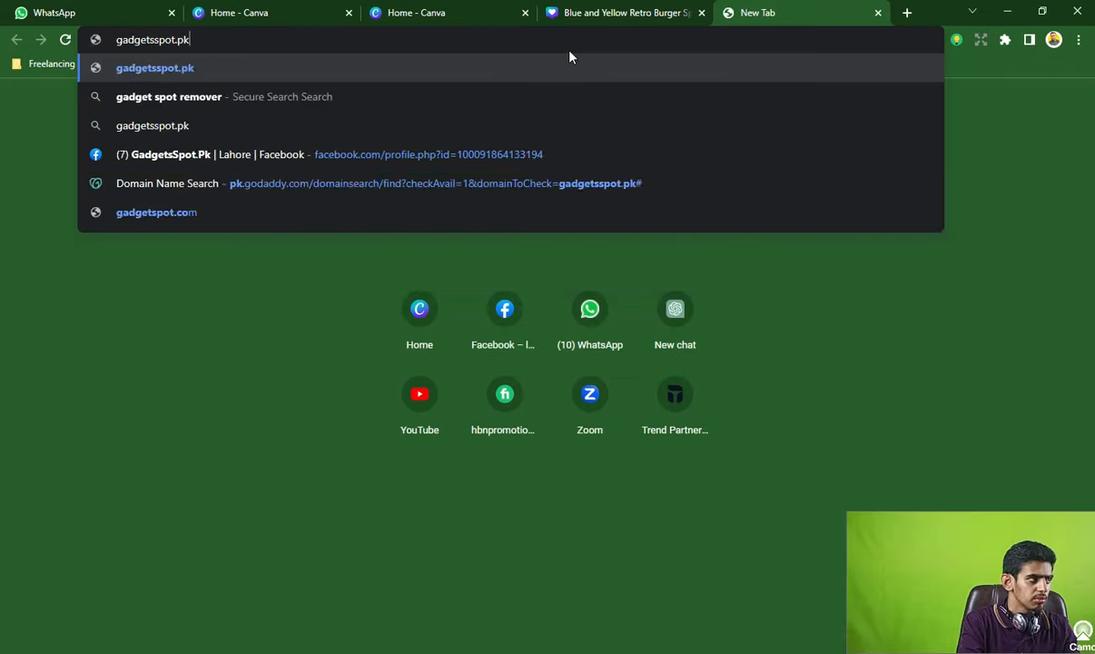
key(Return)
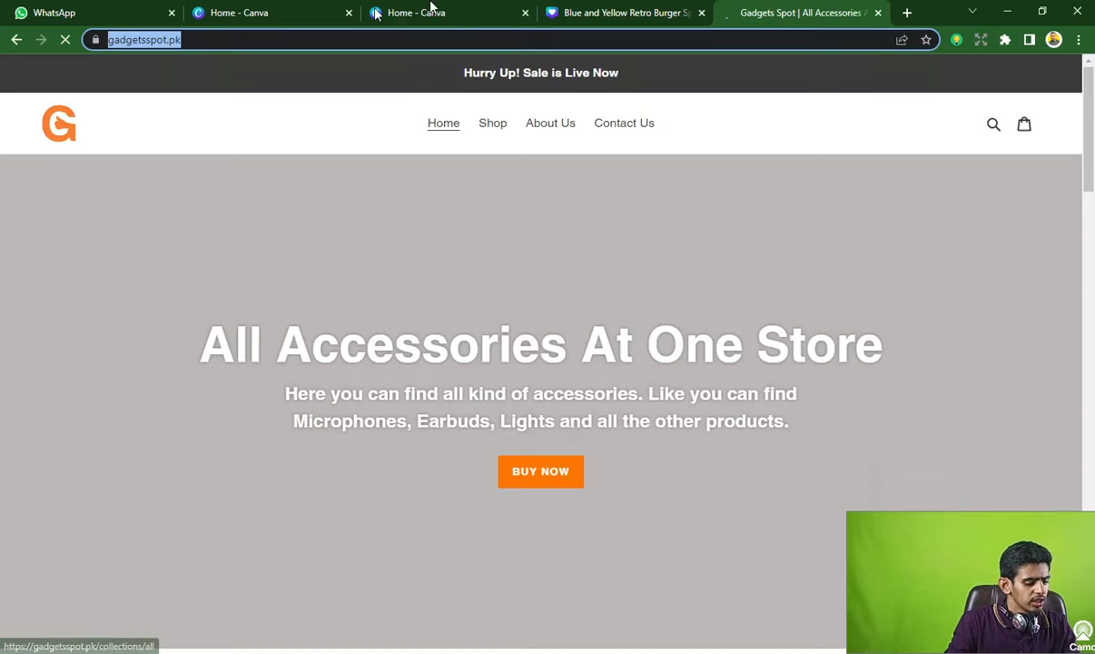
click(422, 13)
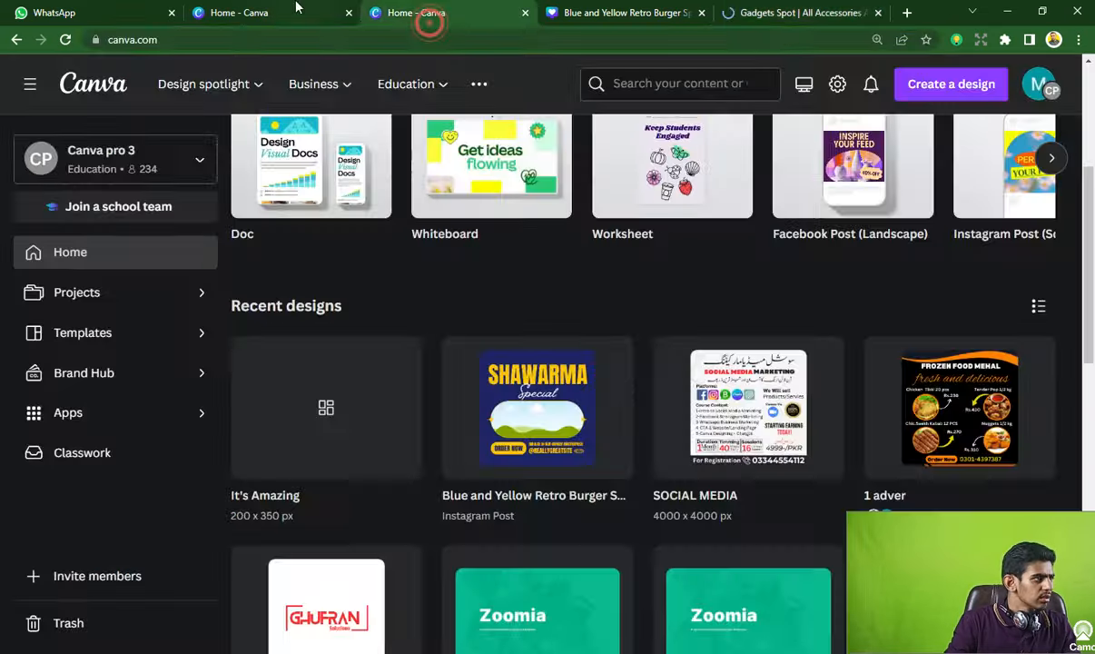
click(295, 11)
click(392, 11)
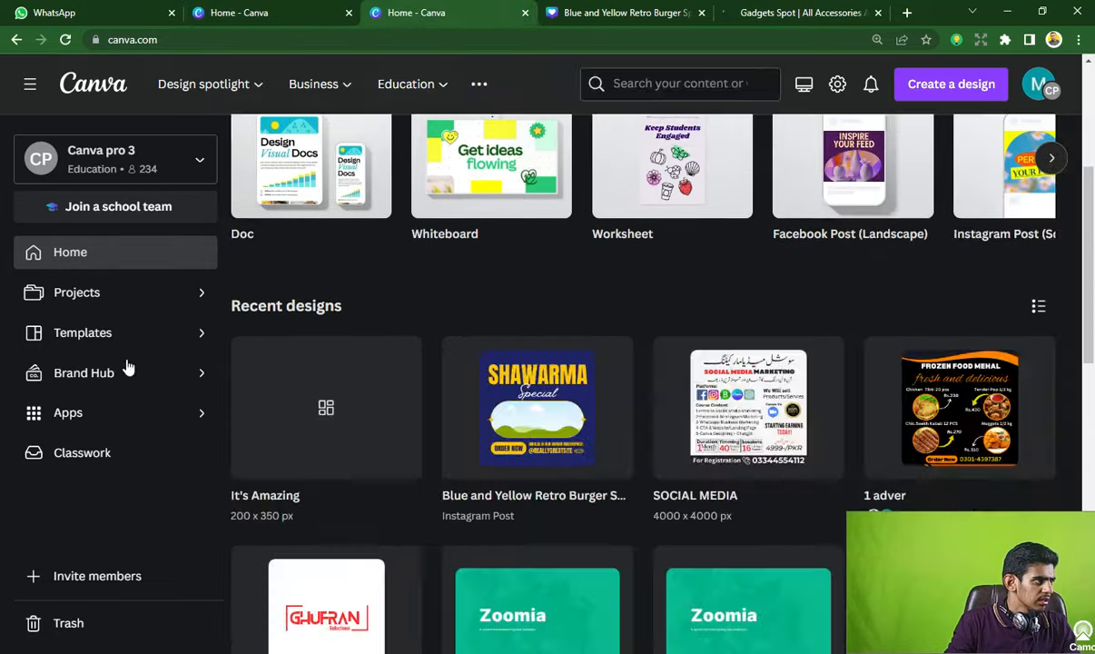
scroll(378, 488, down, 3)
click(257, 9)
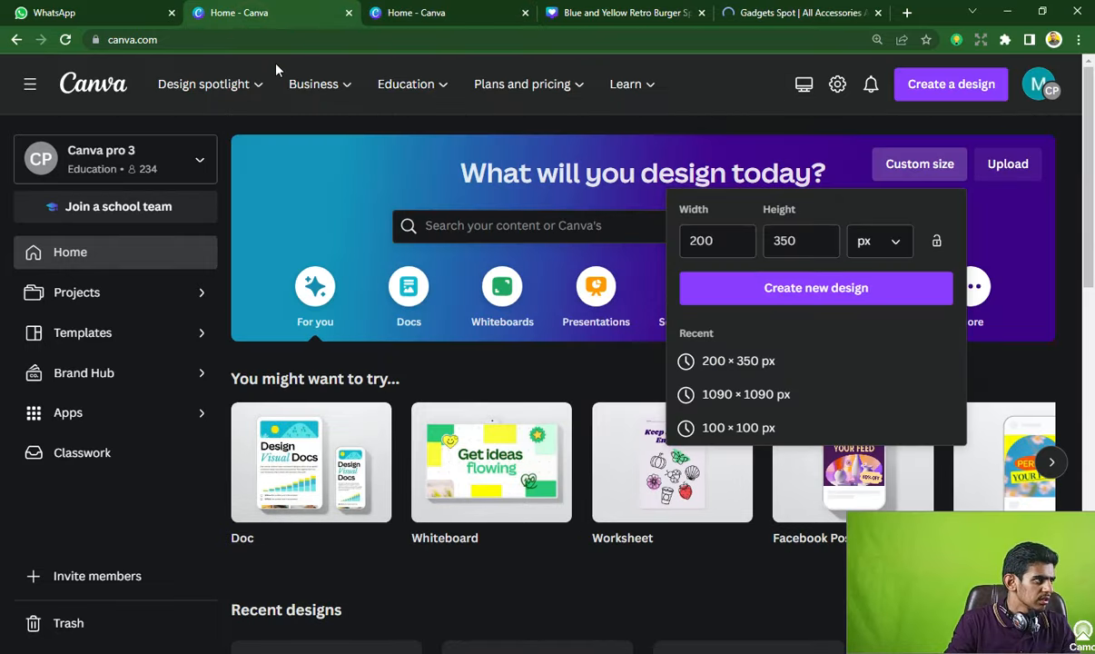
click(420, 12)
click(651, 20)
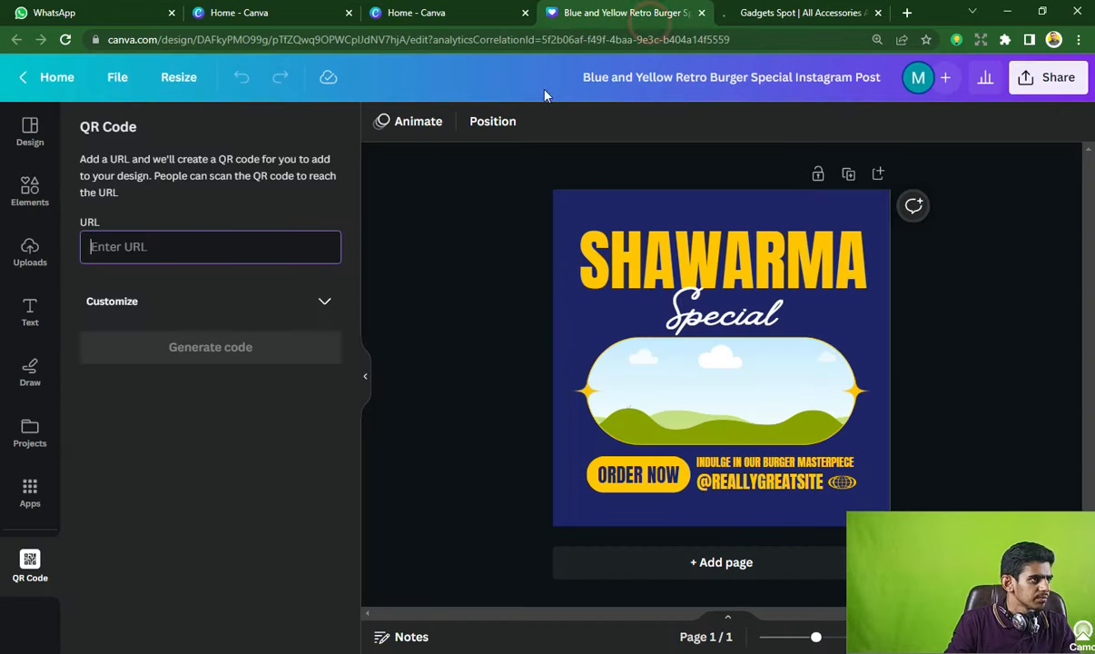
text(https://gadgetsspot.pk/)
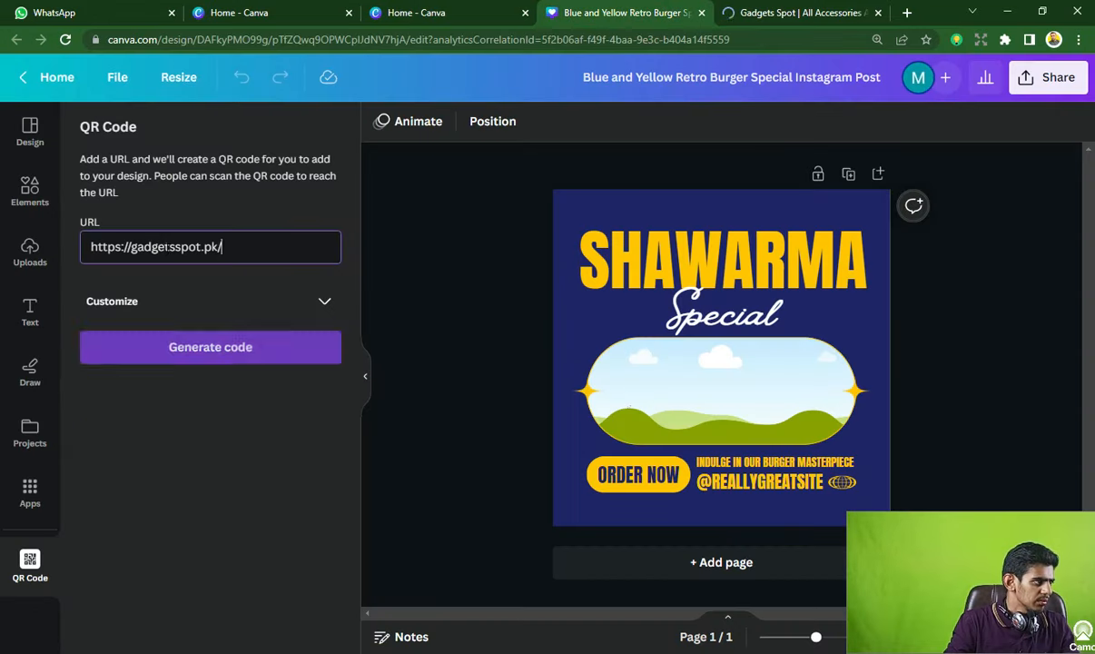
click(169, 308)
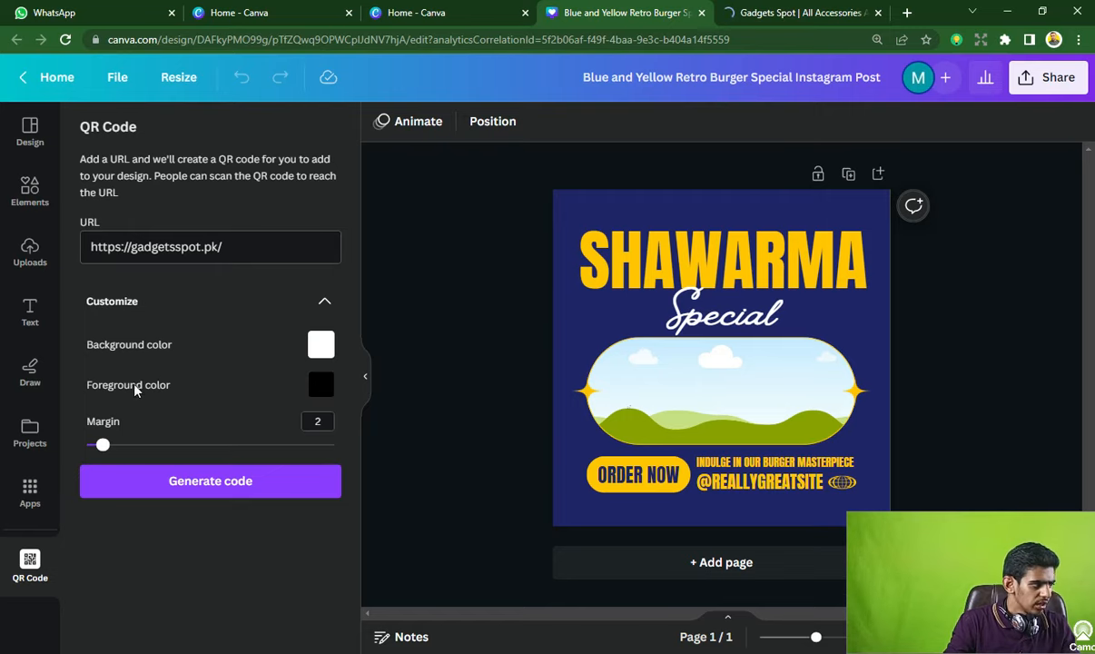
click(159, 474)
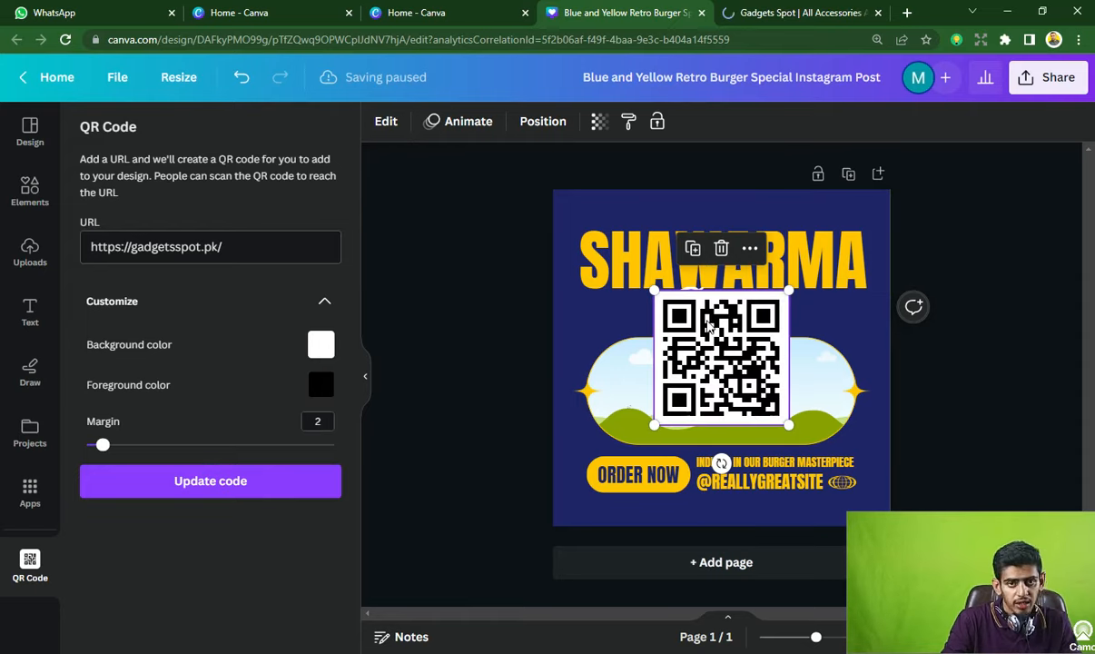
- Delete the QR code from the Shawarma design
click(459, 285)
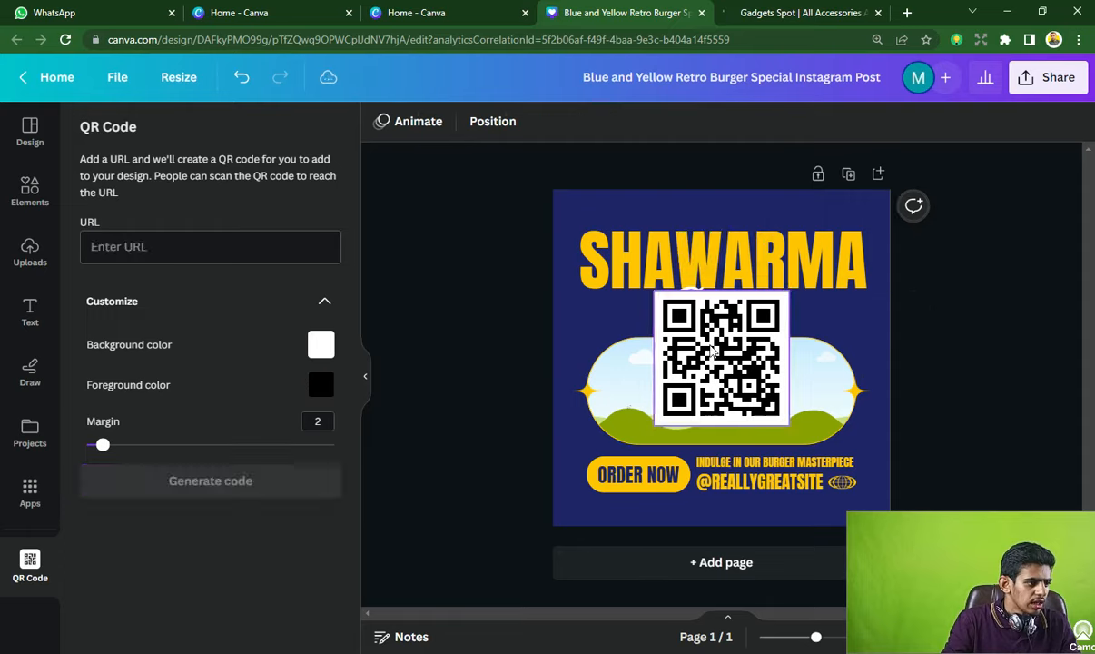
click(707, 343)
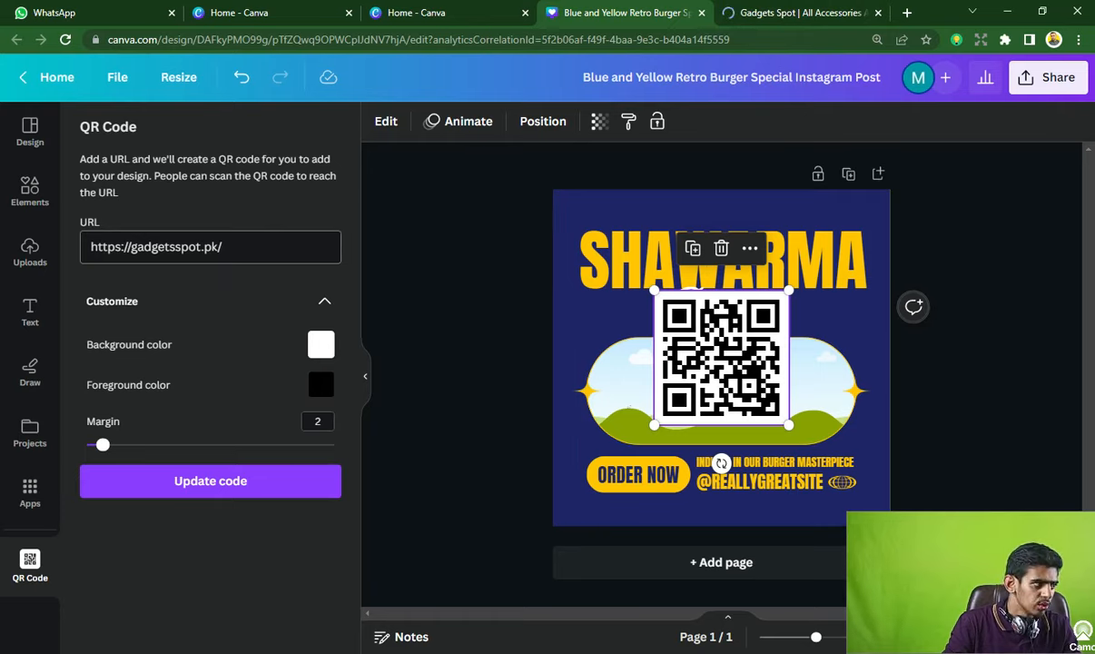
click(721, 247)
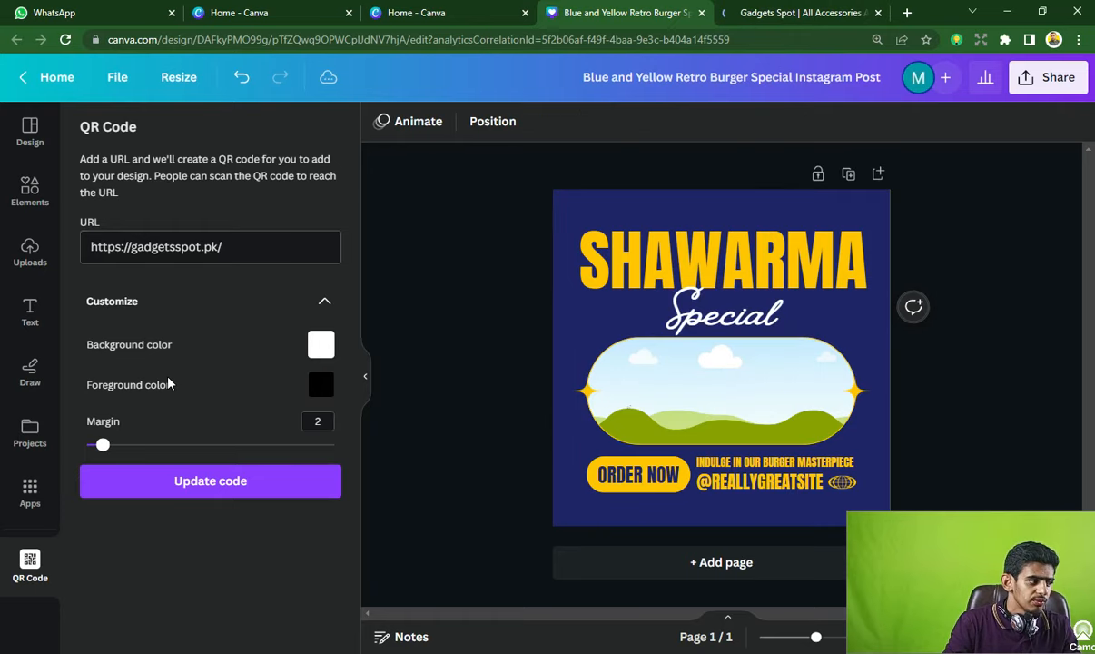
- Find the Text to Image app in the app directory's Create something new section and open it
click(23, 499)
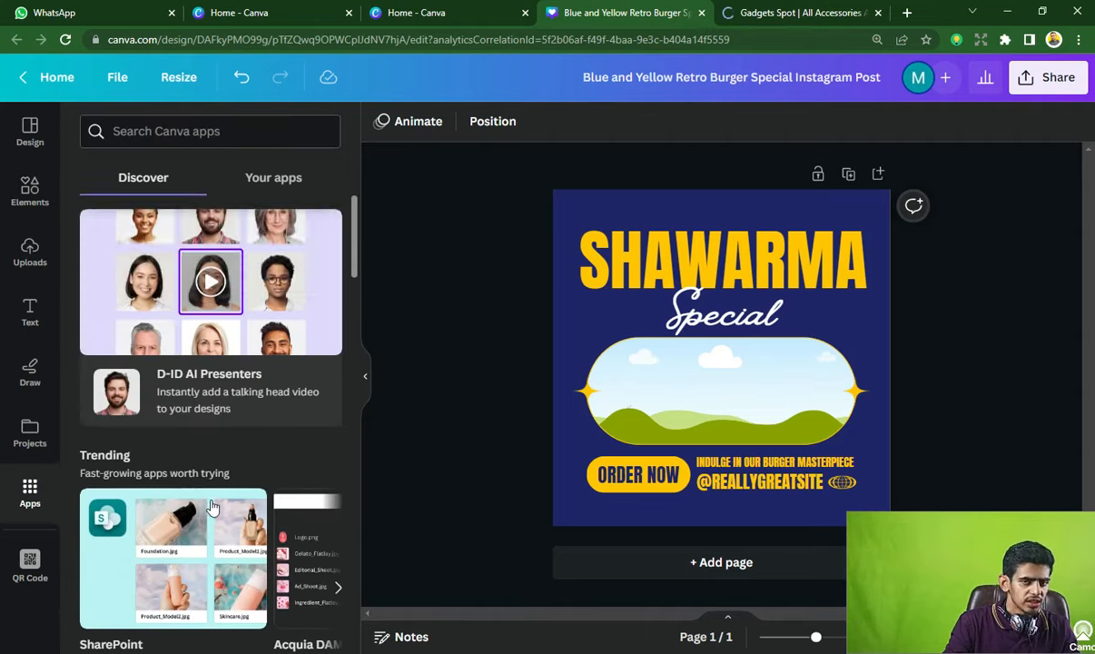
scroll(285, 455, down, 7)
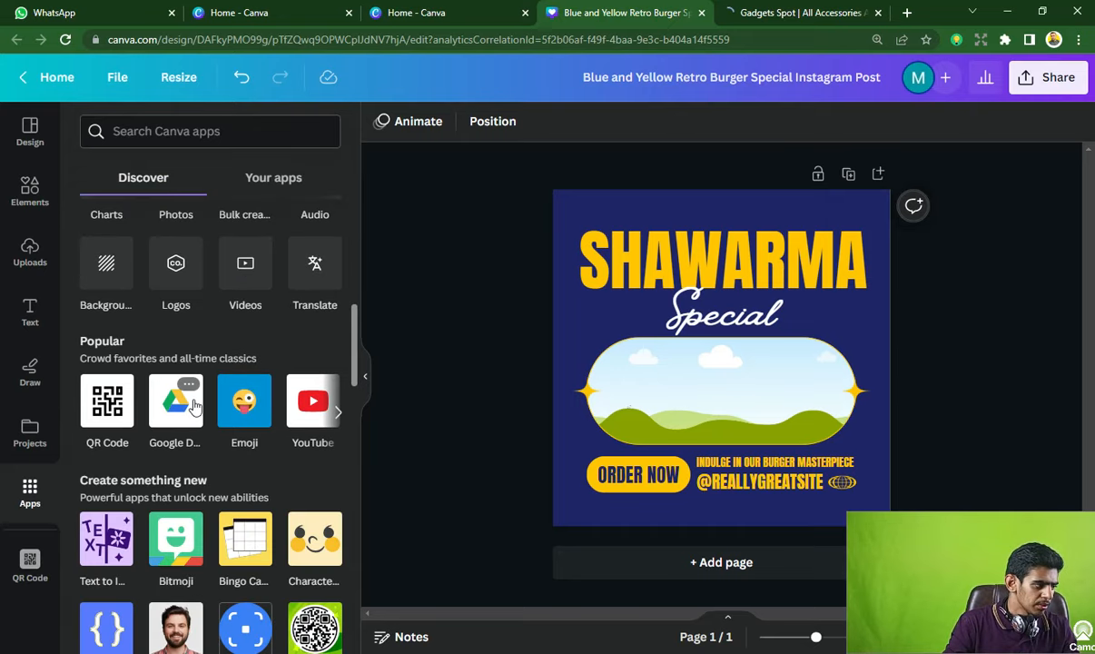
scroll(236, 399, down, 3)
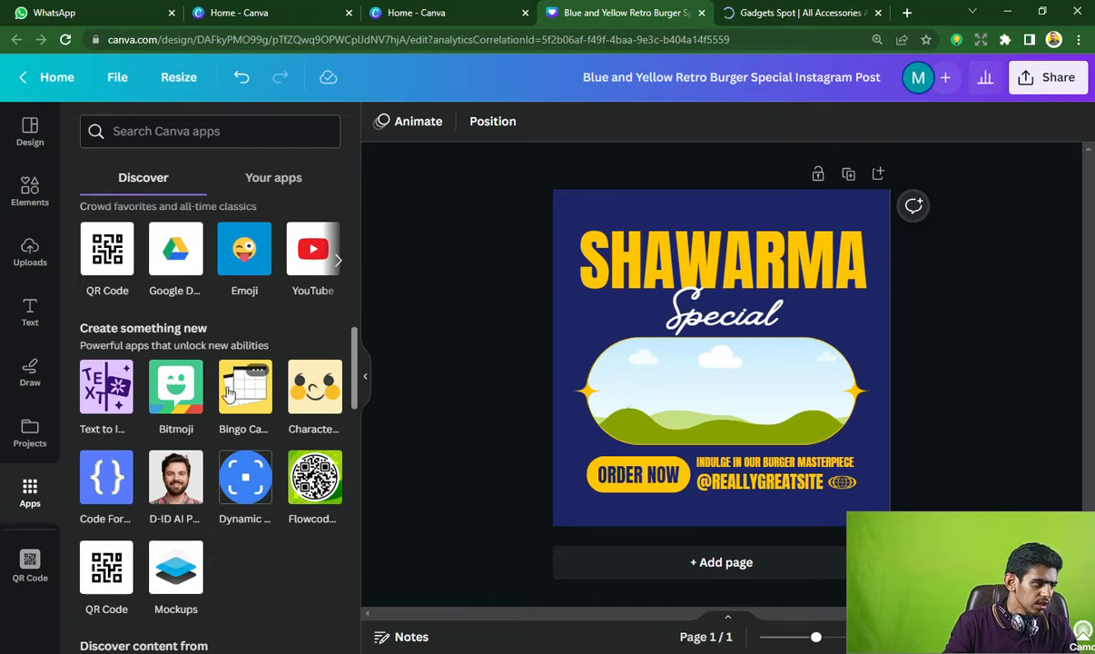
click(107, 390)
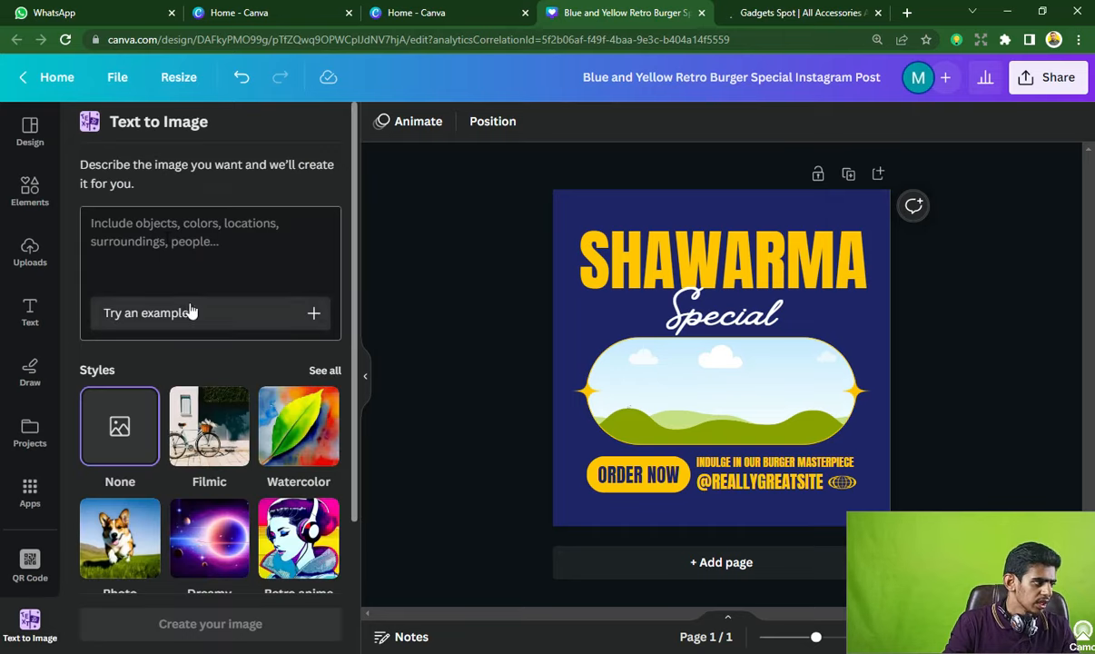
- Enter the image description "a dog running in the mud and there is sunny day and the sun is shinning behind the dog"
click(154, 223)
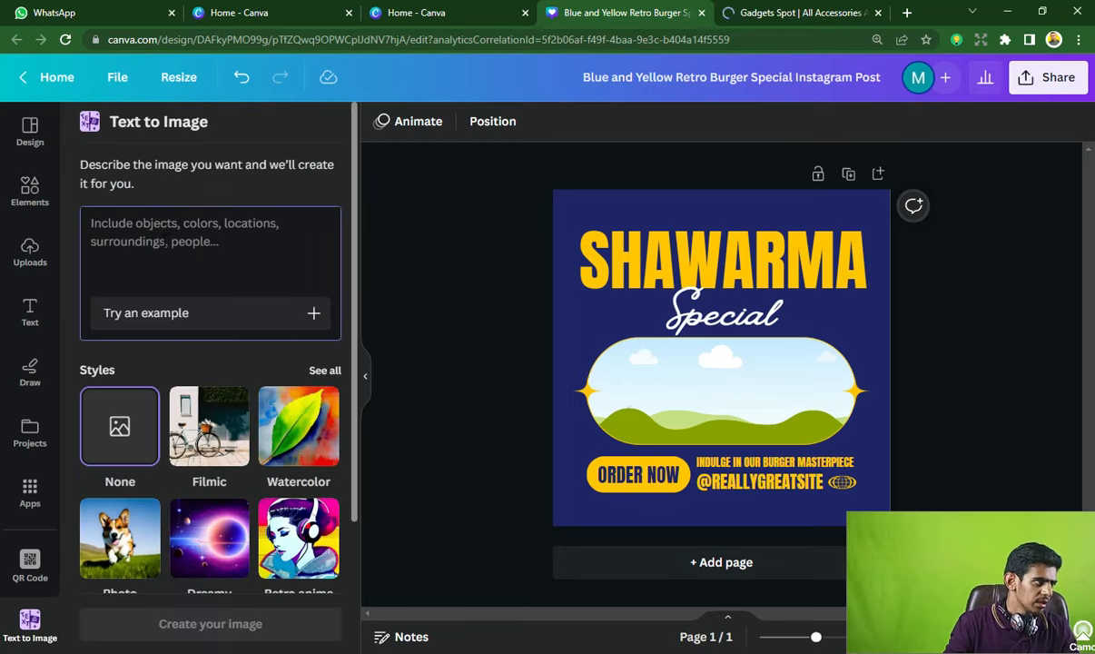
text(a do)
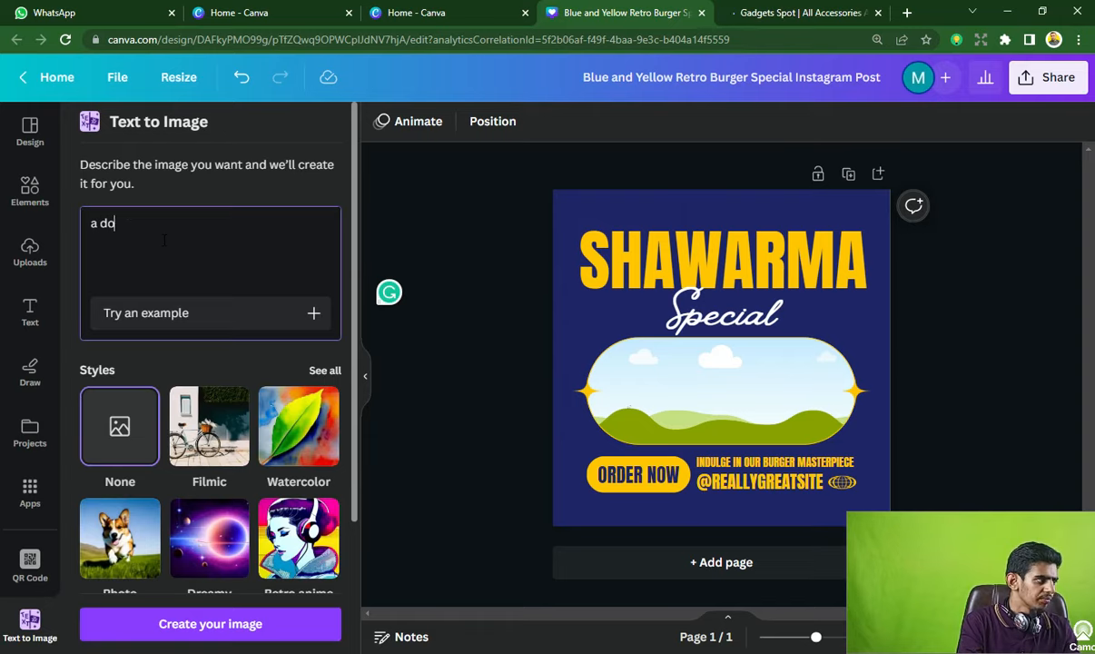
text(g running in)
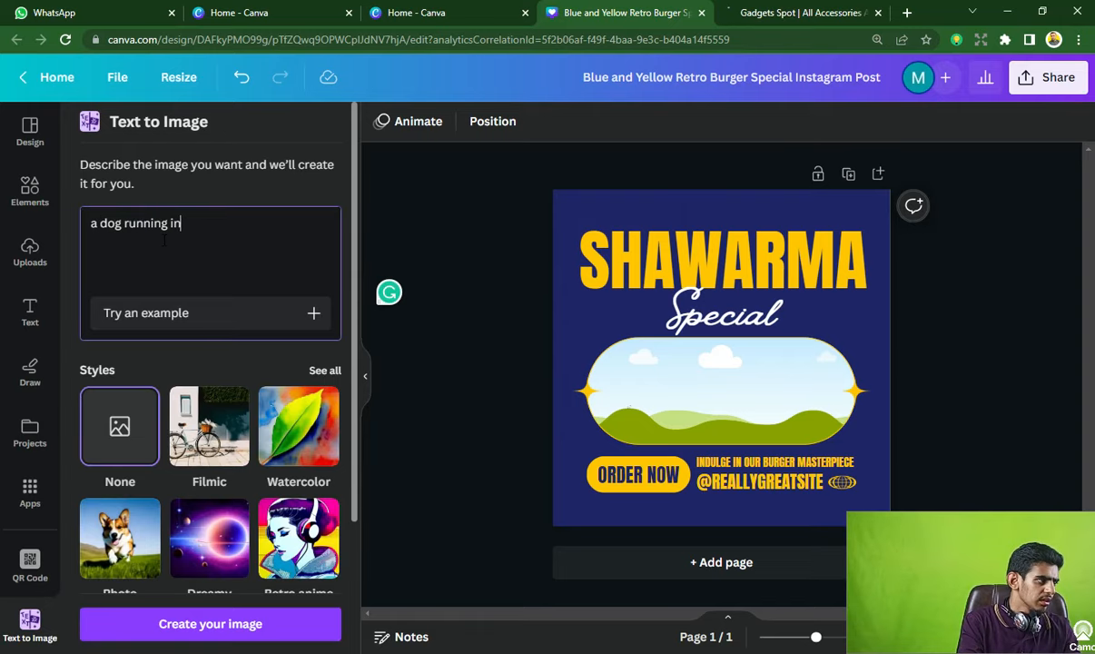
text( the m)
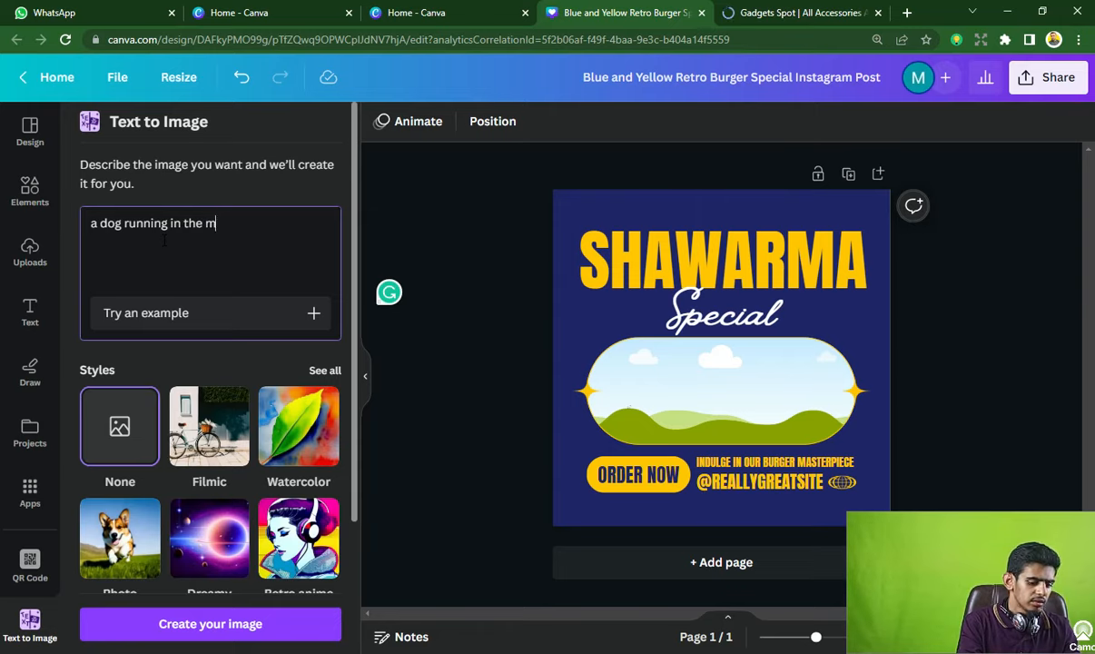
text(ud and th)
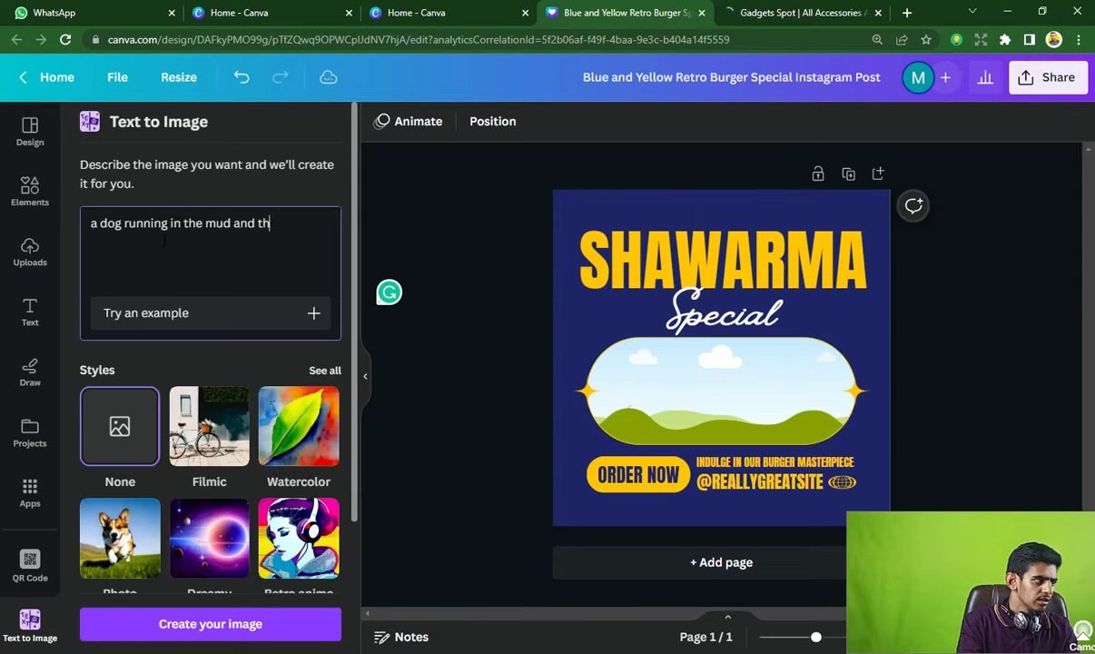
text(ere is su)
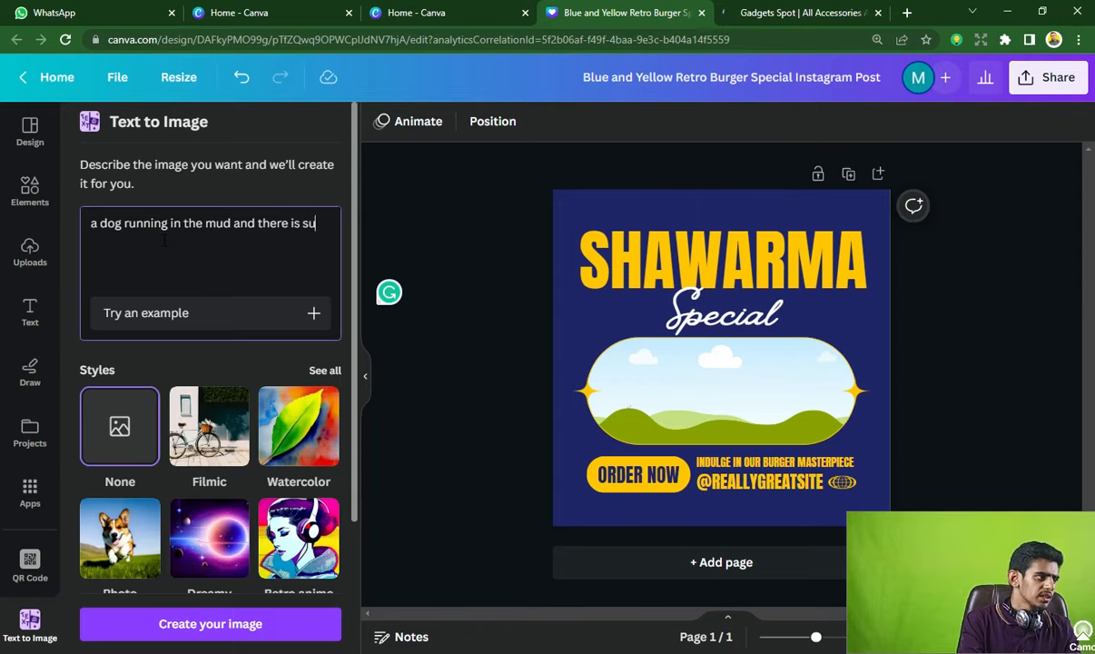
text(nny)
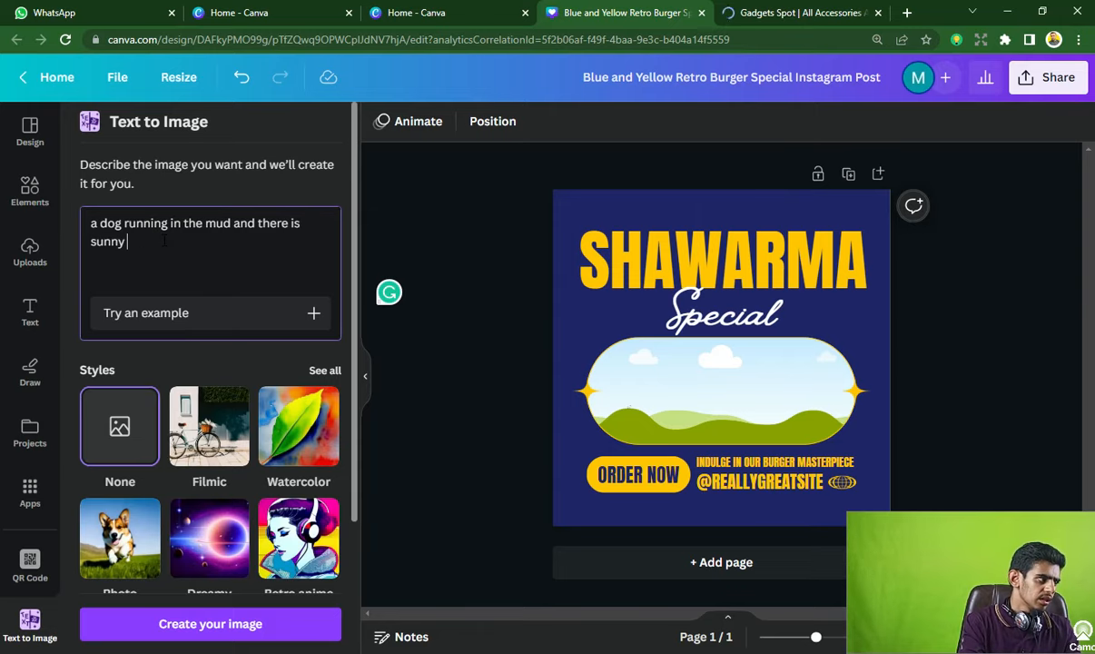
text( day and )
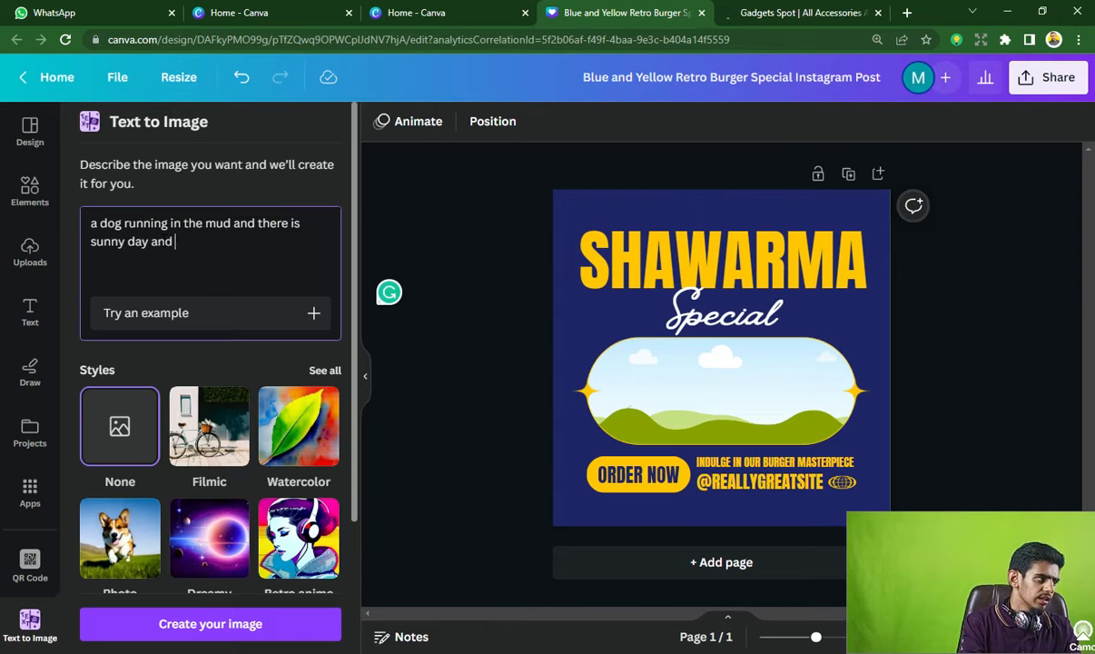
text(t)
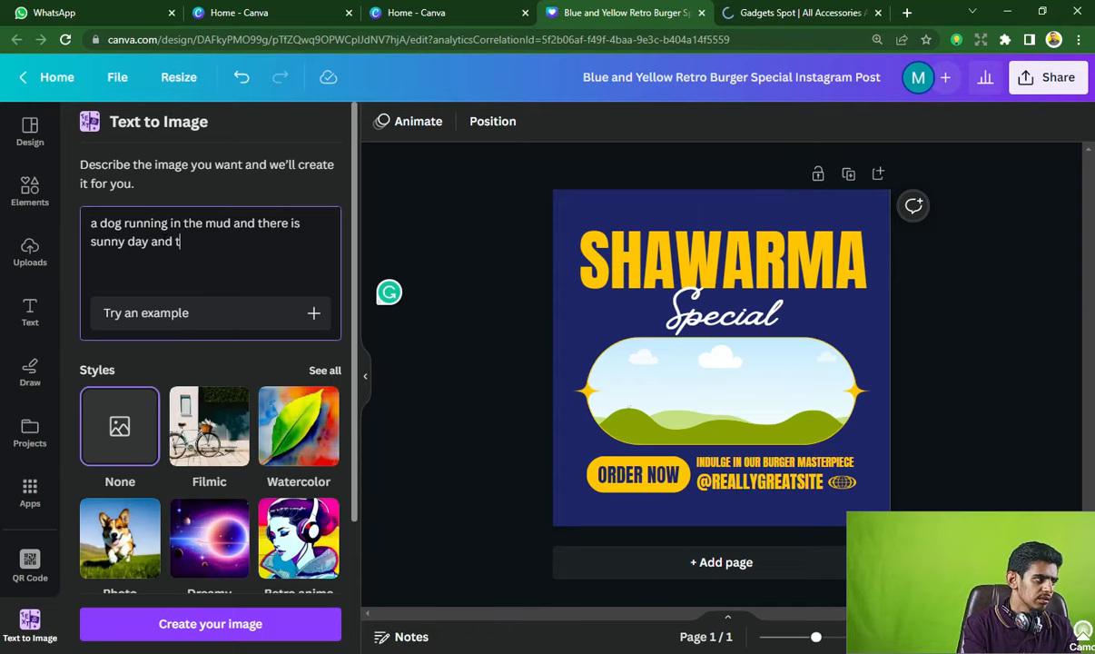
text(he )
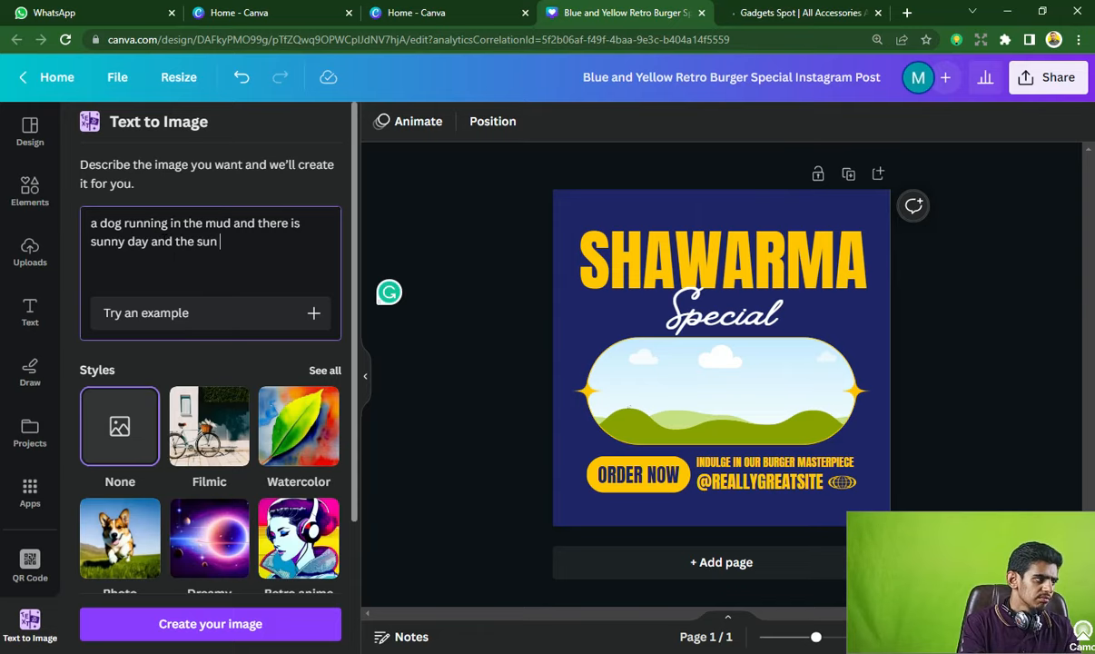
text(sun )
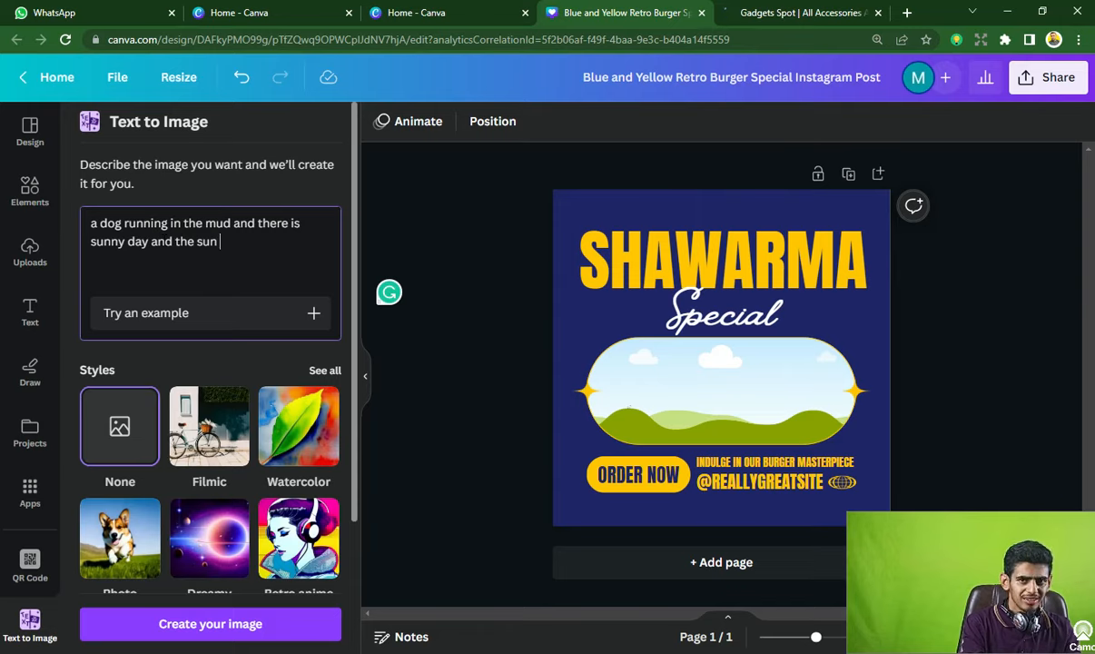
text(is )
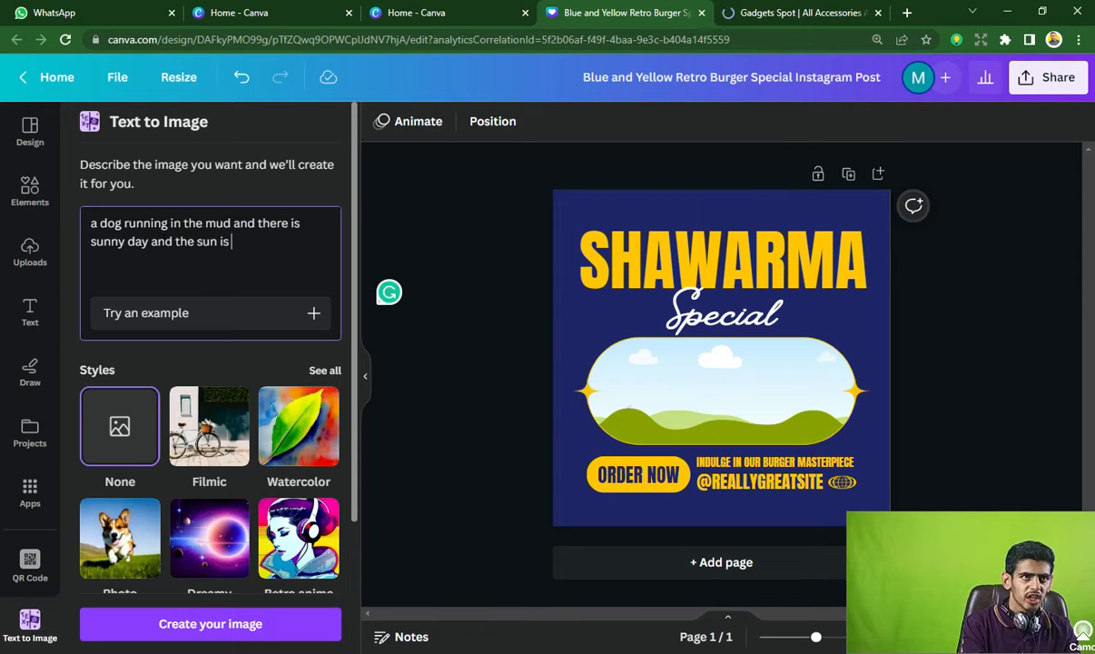
text(sh)
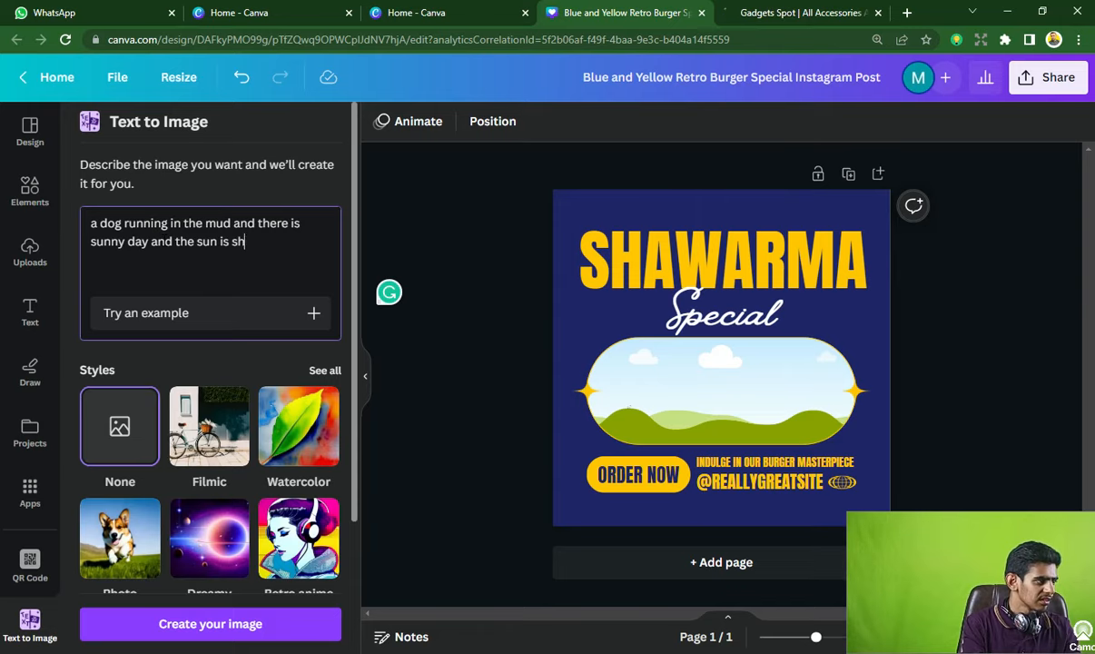
text(inning b)
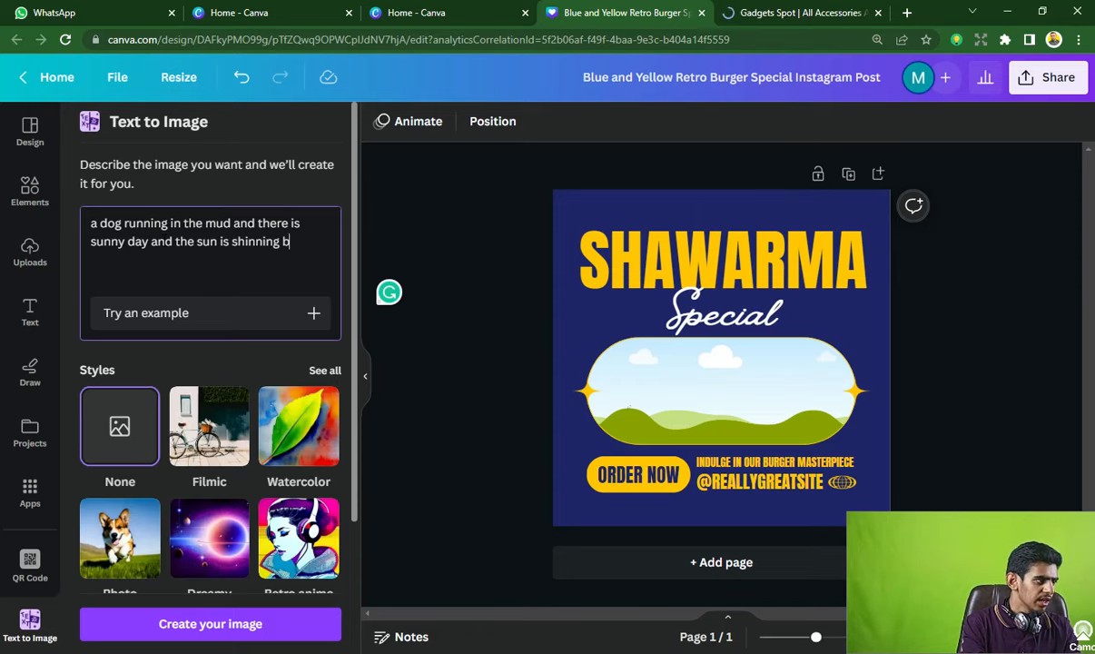
text(ehind th)
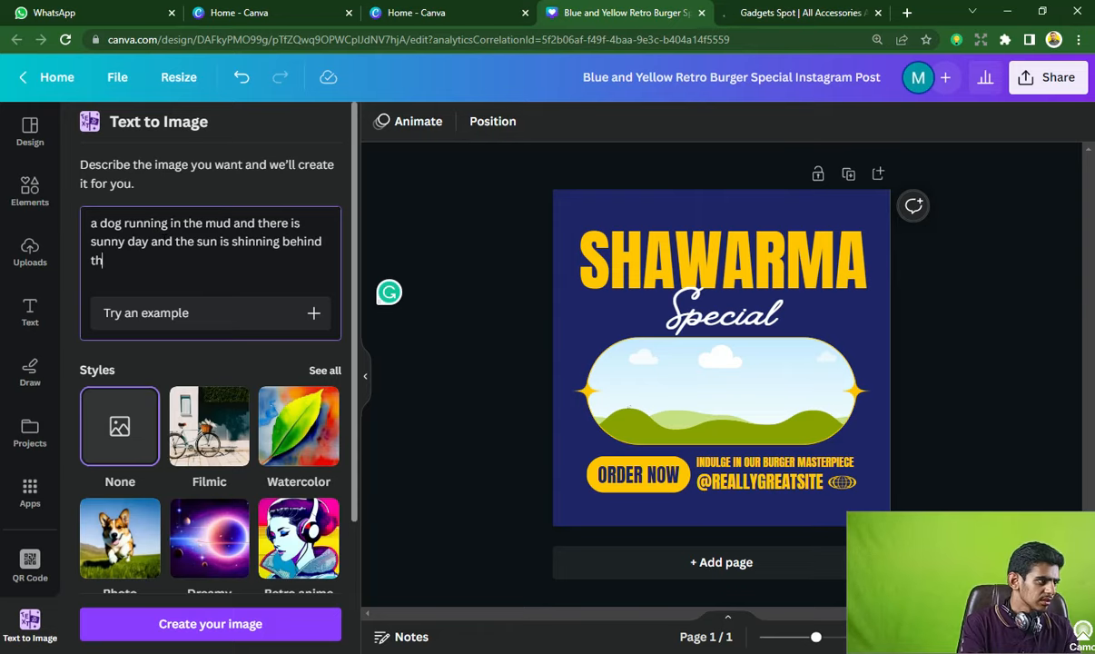
text(e dog)
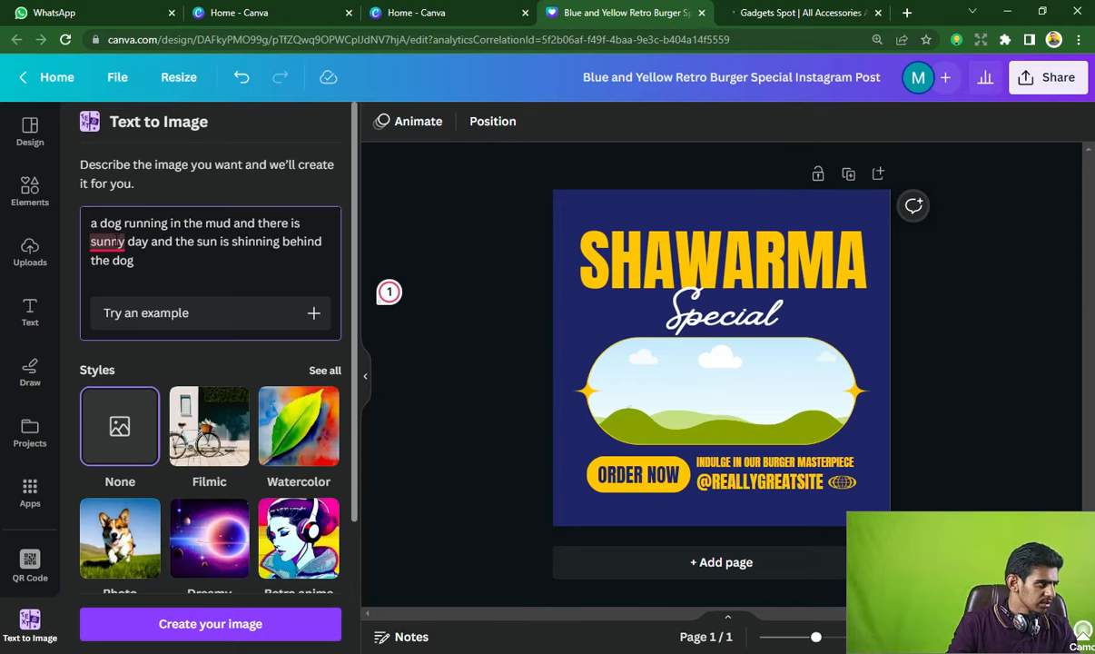
- Correct the description to "there is a sunny day" using the grammar suggestion and generate the images with style None
mouse_move(113, 241)
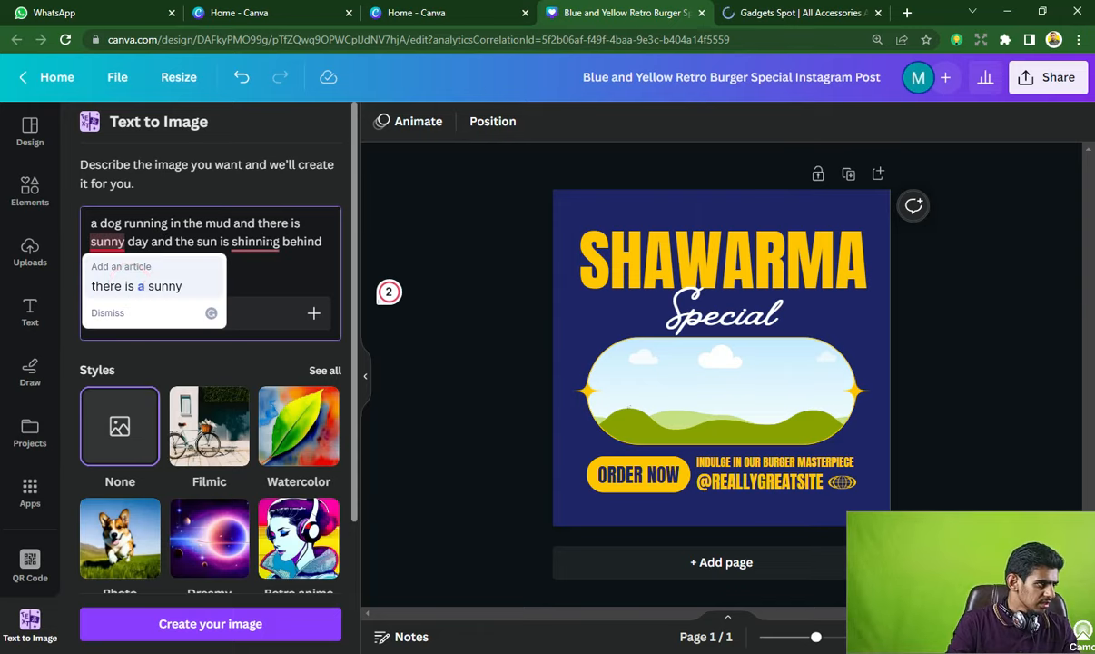
mouse_move(255, 241)
click(254, 286)
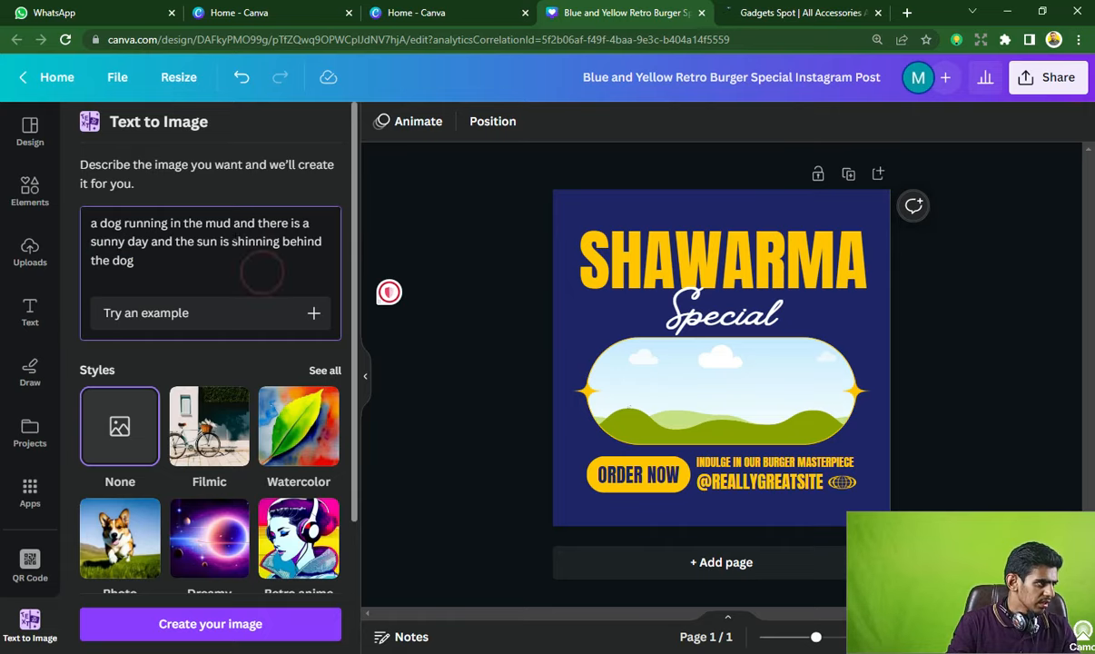
click(209, 625)
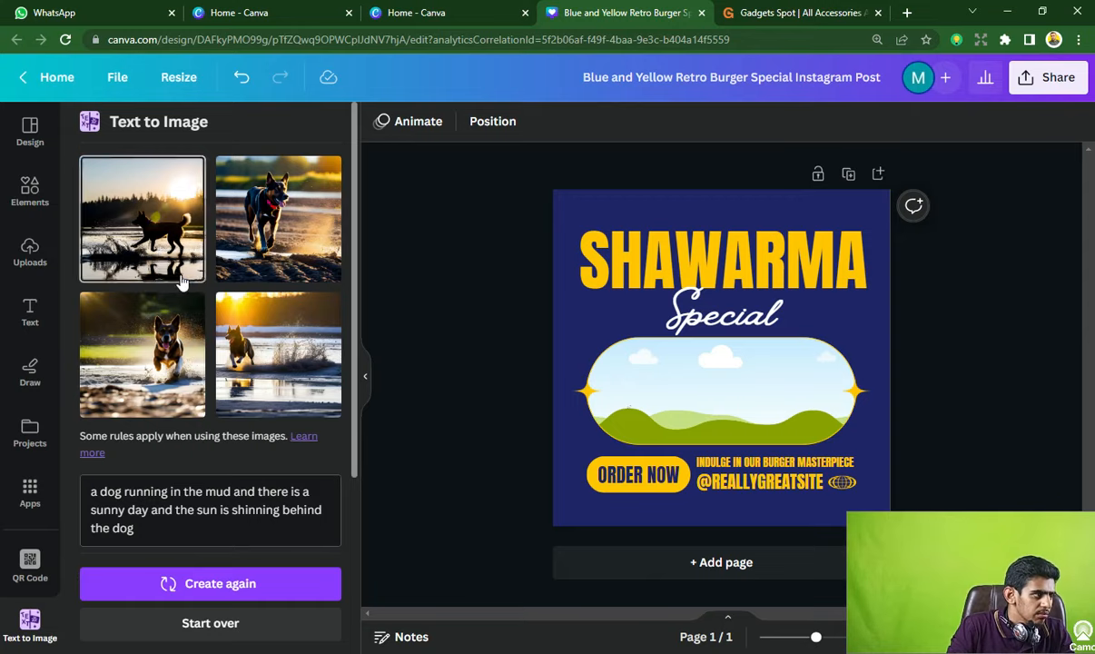
- Review the generated dog images and create a new set from the same description
scroll(182, 272, down, 3)
scroll(196, 295, up, 3)
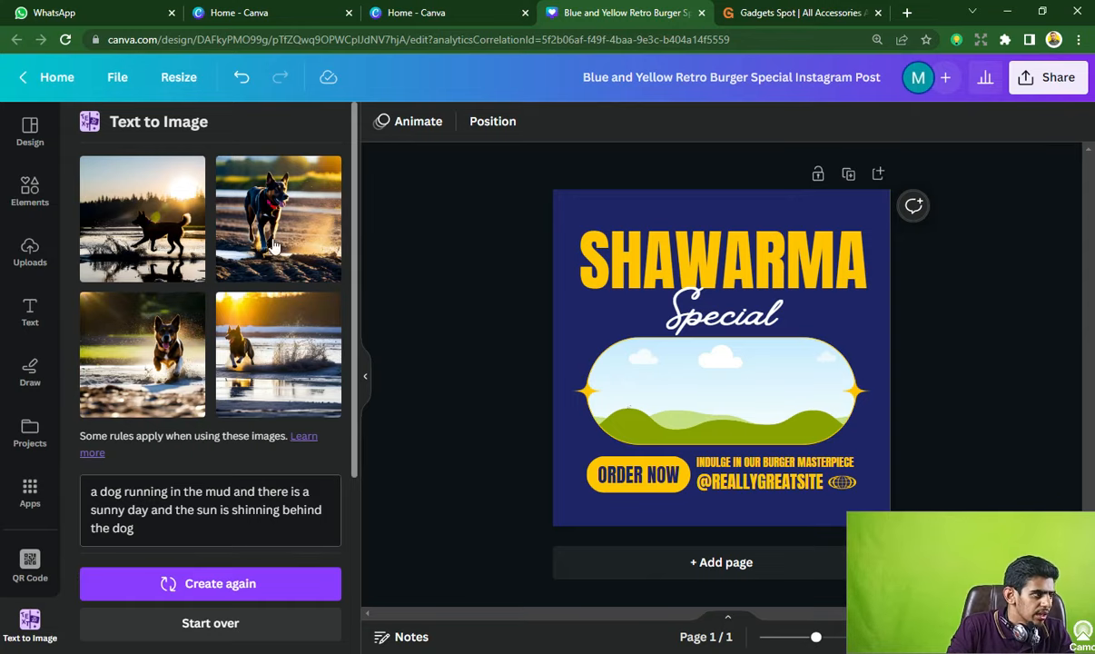
click(218, 592)
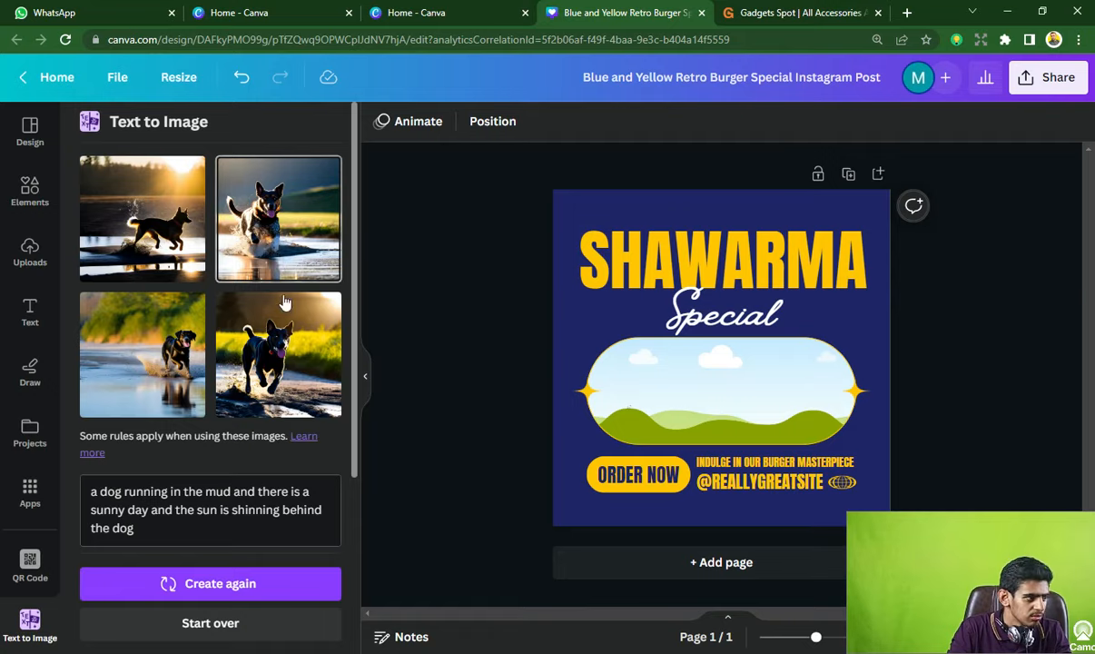
- Place the first dog image in the rounded photo frame and set the second one as the page background
scroll(280, 262, down, 3)
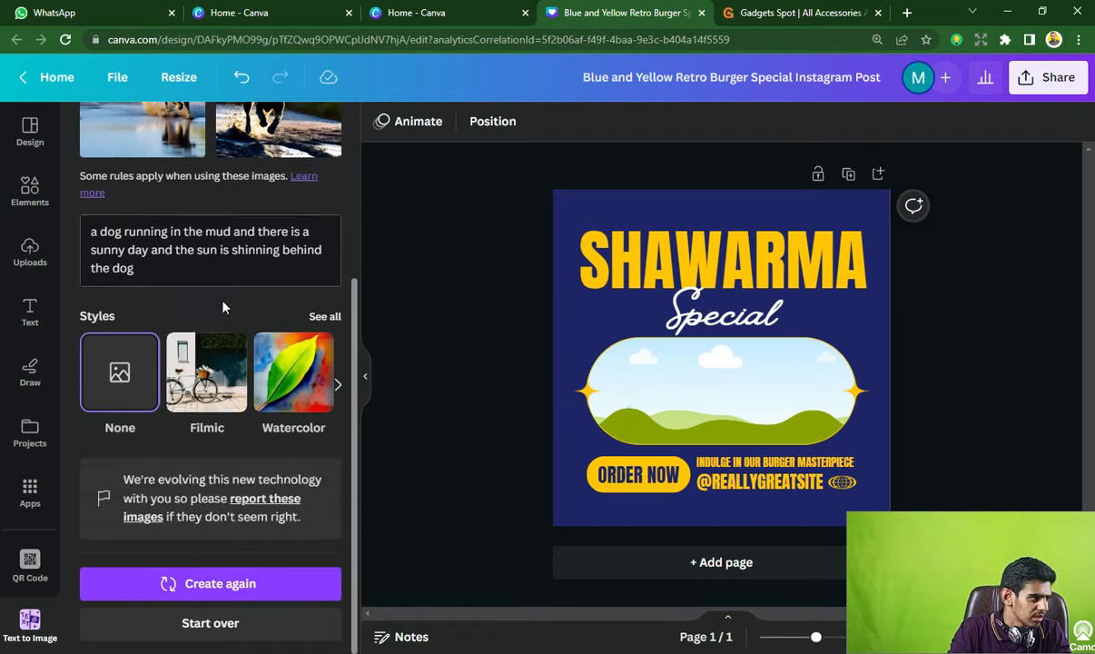
scroll(218, 300, up, 3)
drag(145, 247, 721, 391)
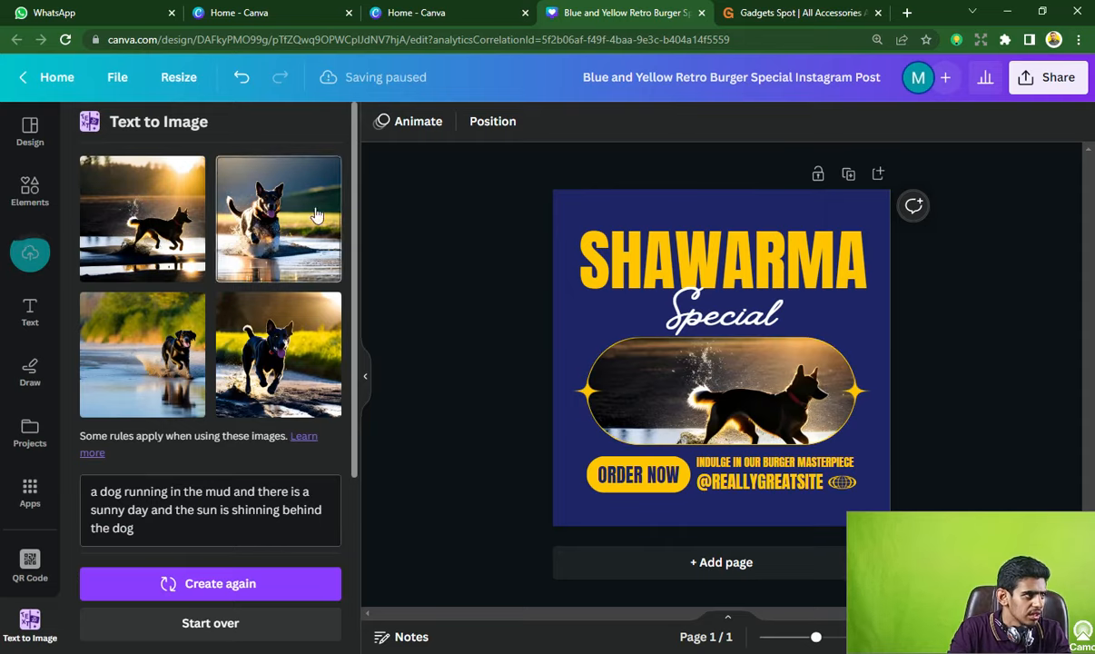
drag(251, 207, 614, 210)
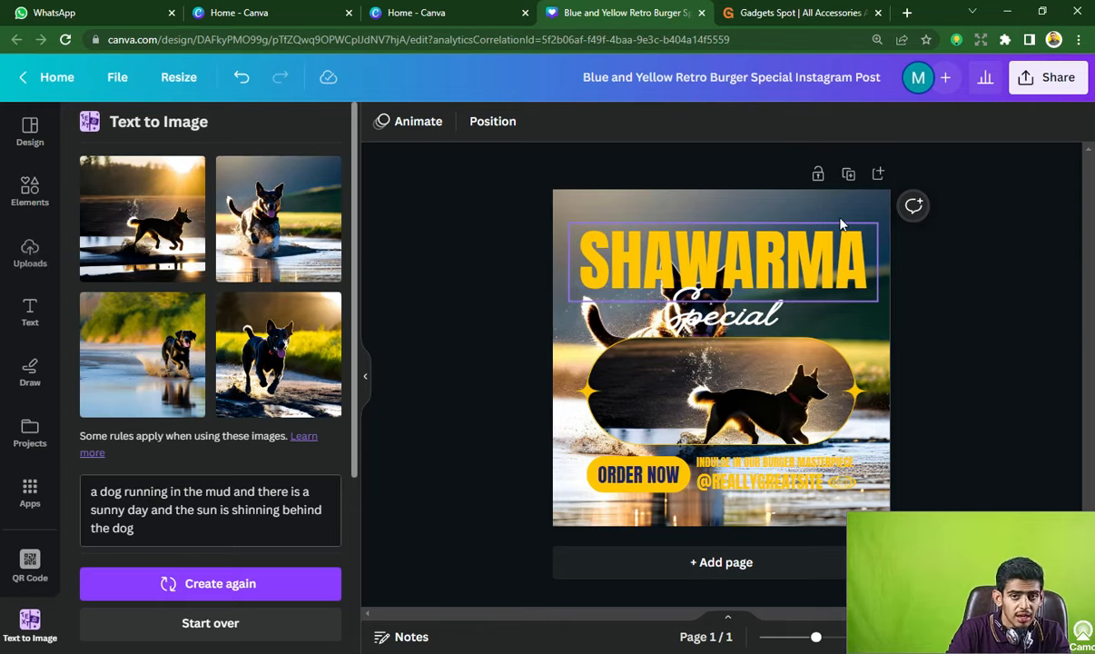
- Close the Text to Image app and browse the app catalogue, including its creation tools, content sources and third-party integrations
click(8, 606)
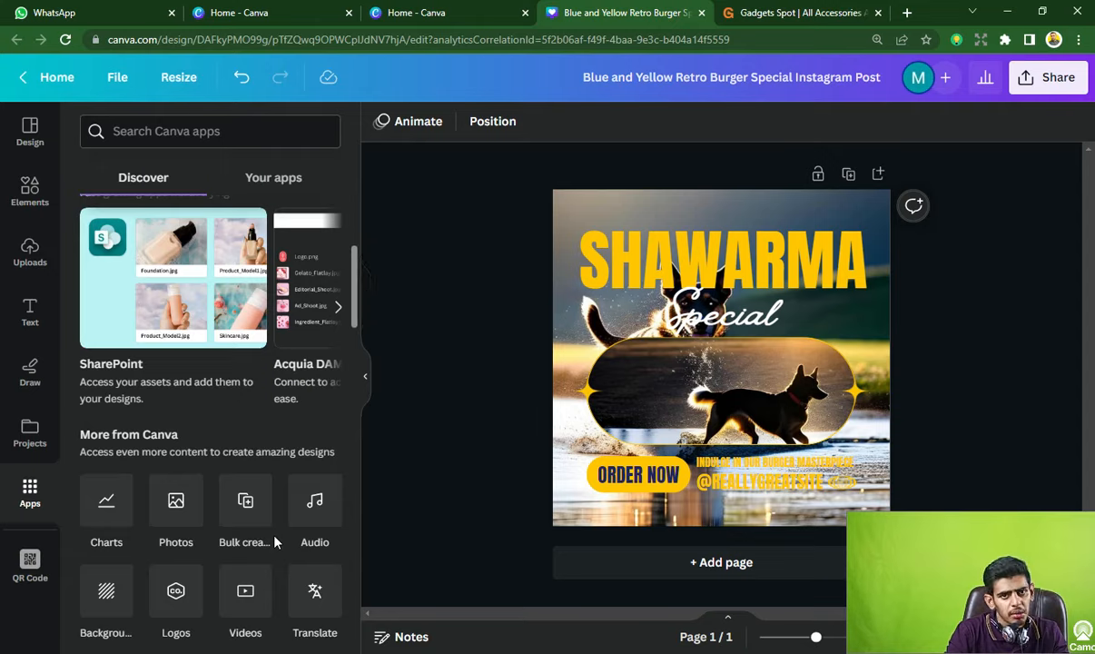
scroll(291, 518, down, 5)
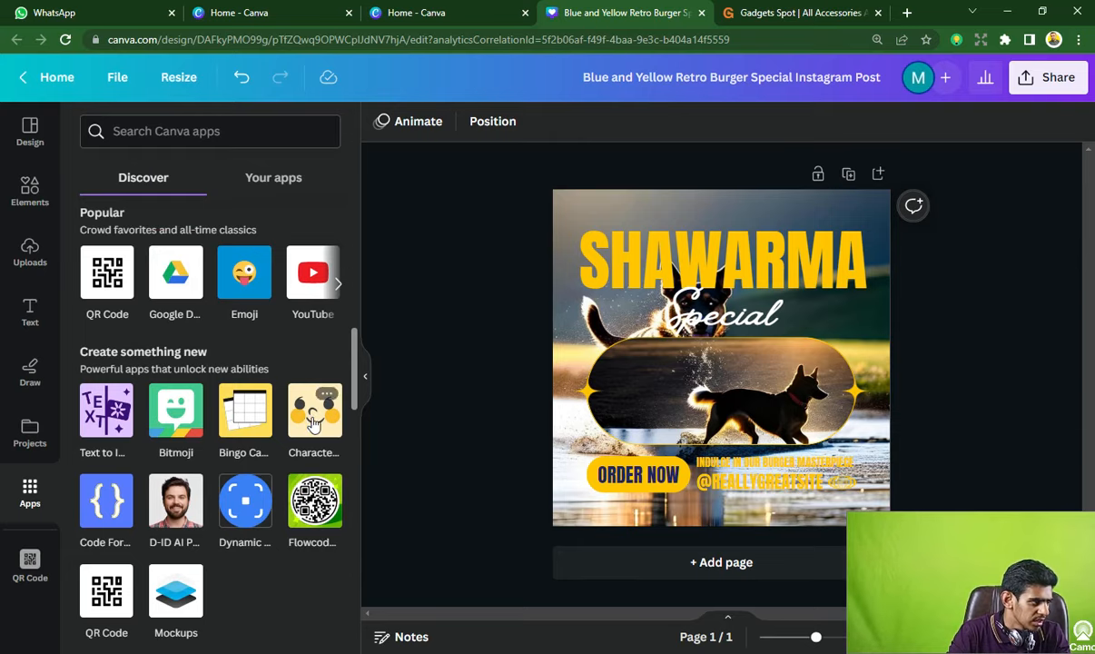
scroll(108, 442, down, 1)
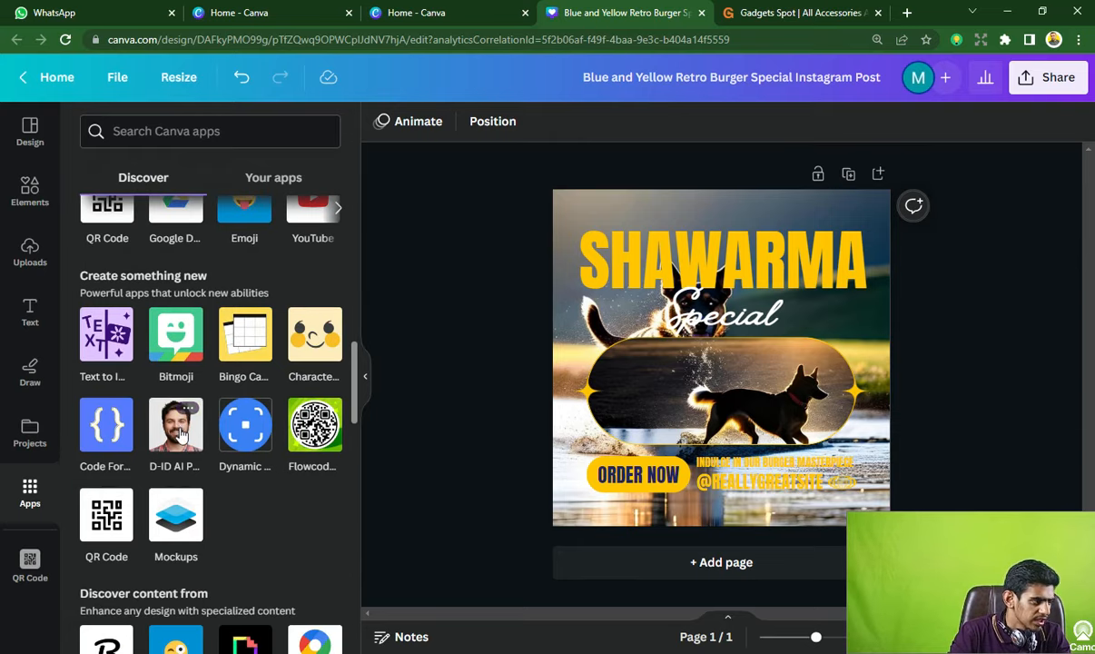
scroll(188, 430, down, 1)
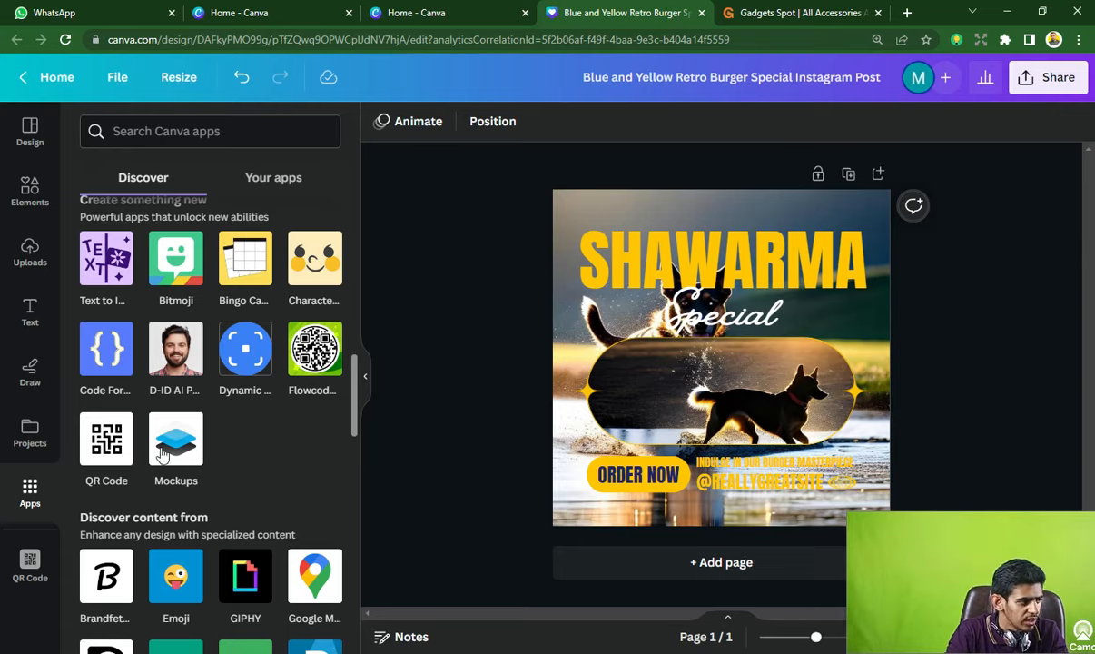
scroll(165, 456, down, 2)
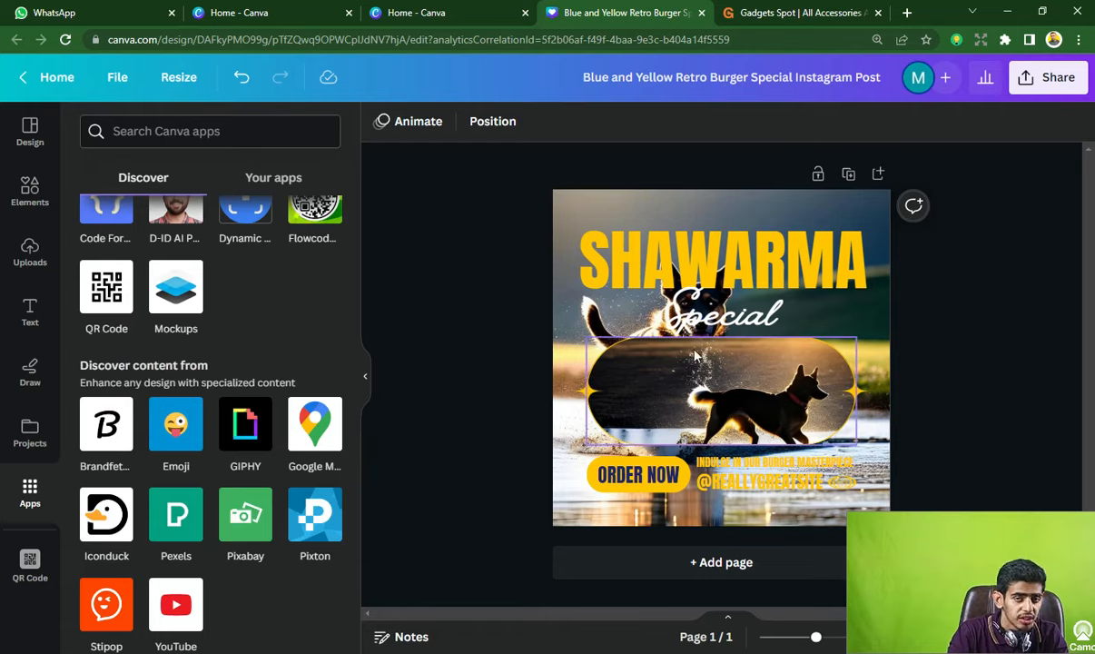
scroll(234, 414, down, 5)
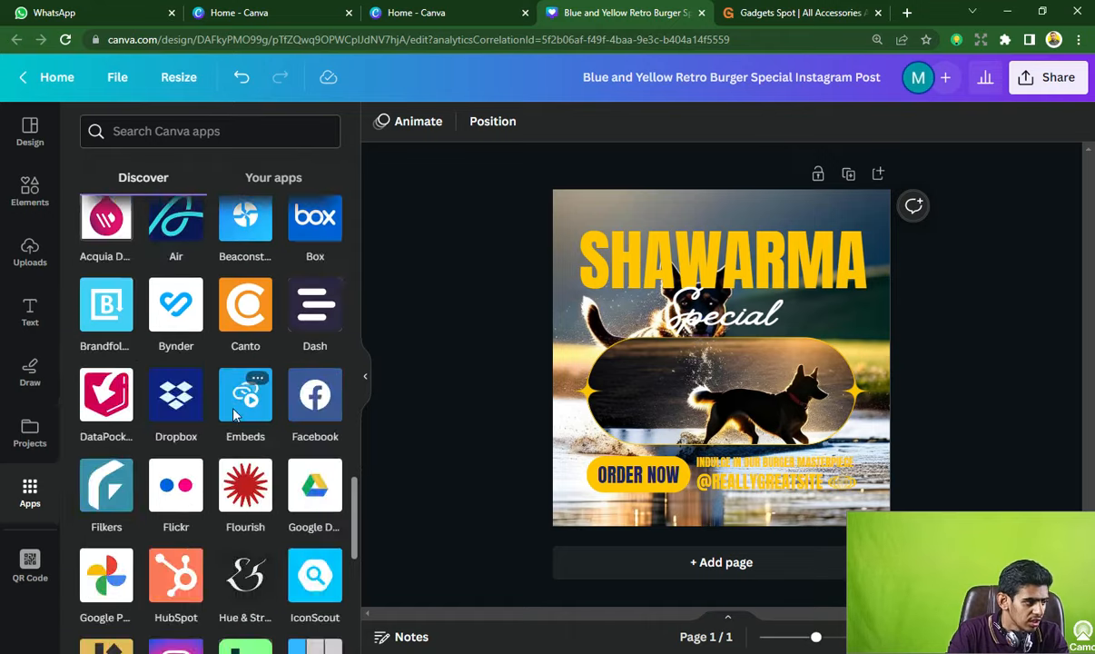
scroll(254, 399, up, 3)
scroll(178, 343, down, 3)
scroll(236, 436, down, 4)
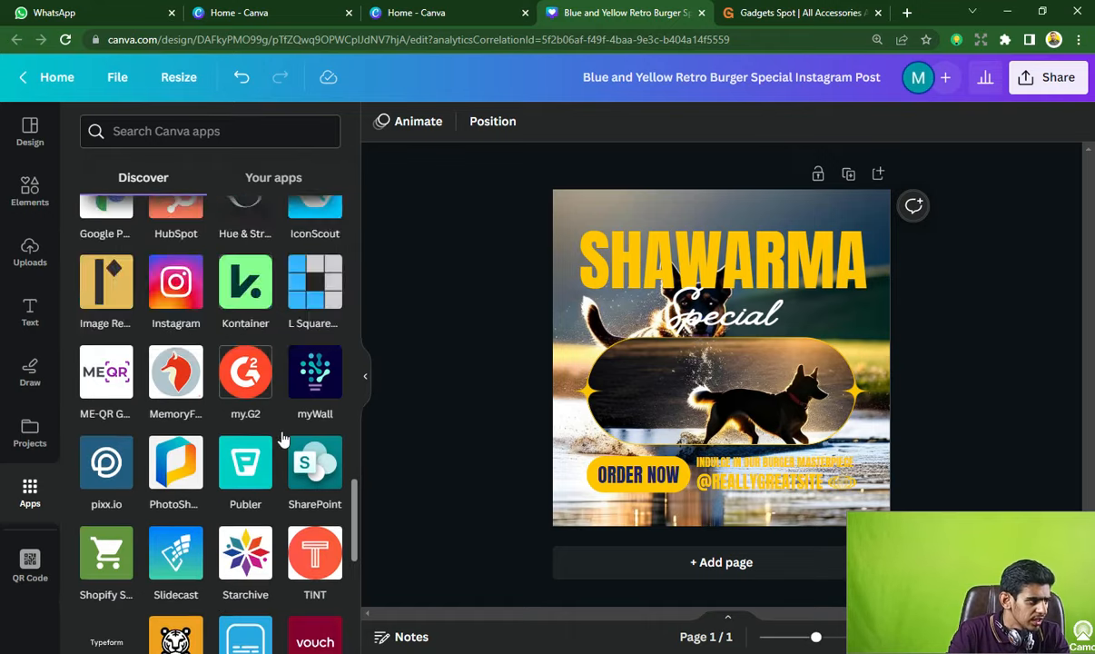
scroll(191, 509, up, 10)
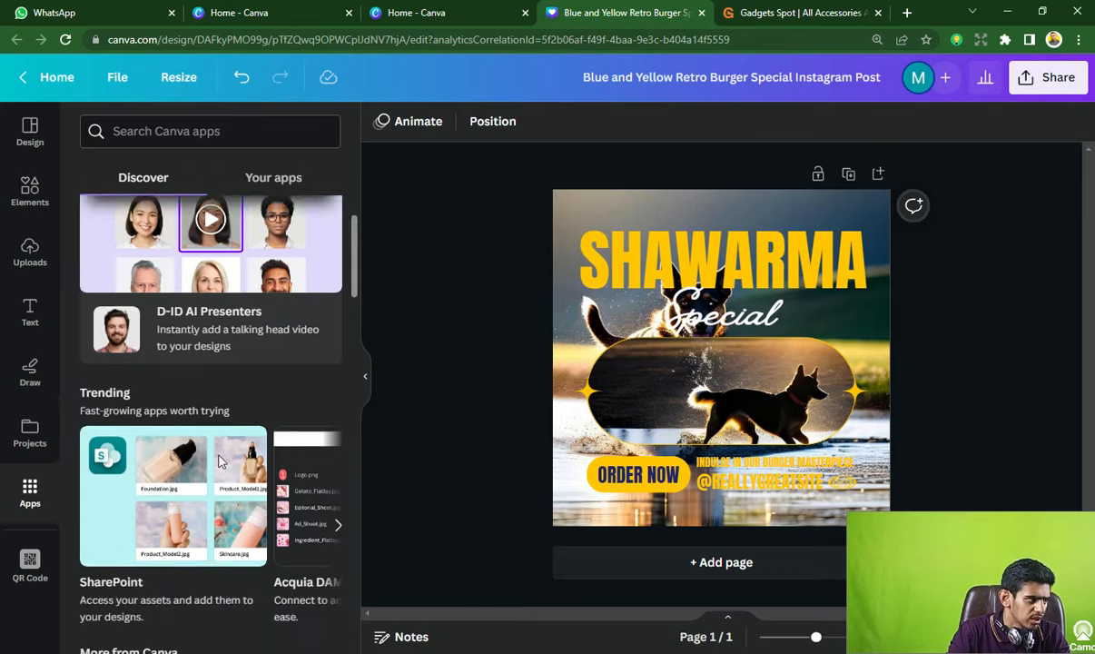
scroll(221, 461, up, 1)
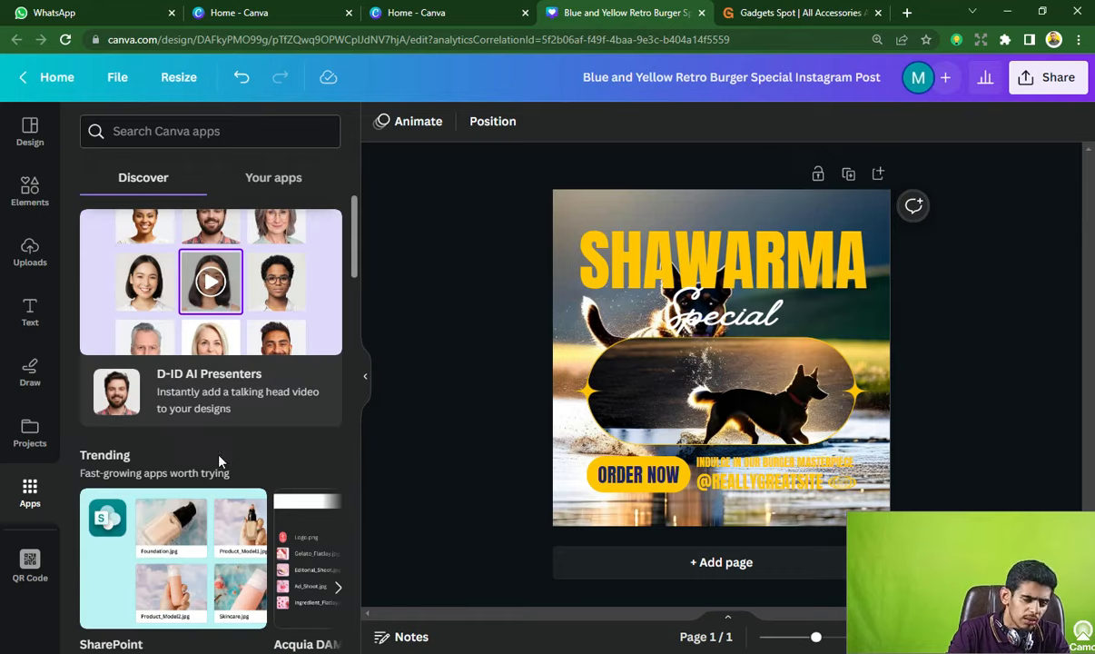
- Remove the QR Code app from the sidebar and bring up the Instagram Post templates
click(30, 561)
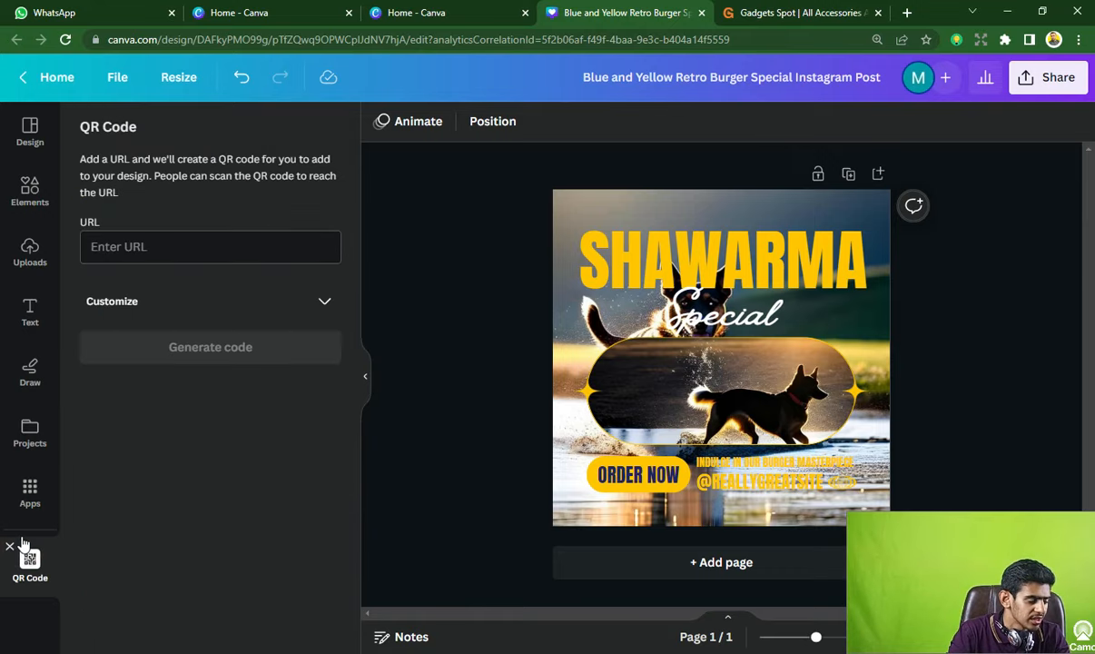
click(10, 546)
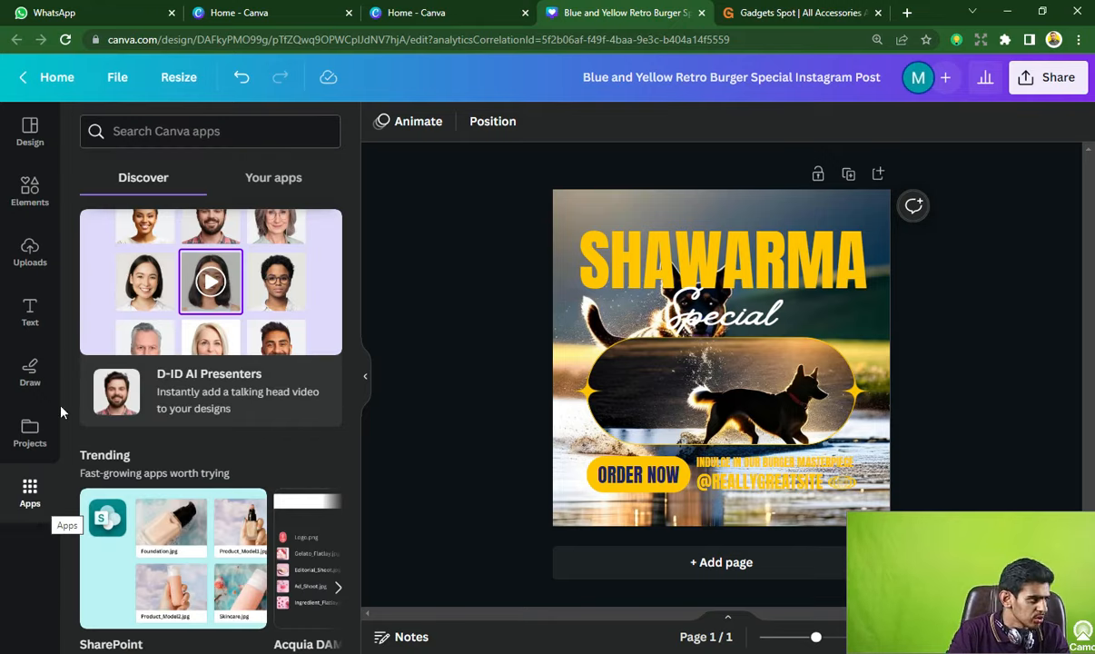
click(31, 132)
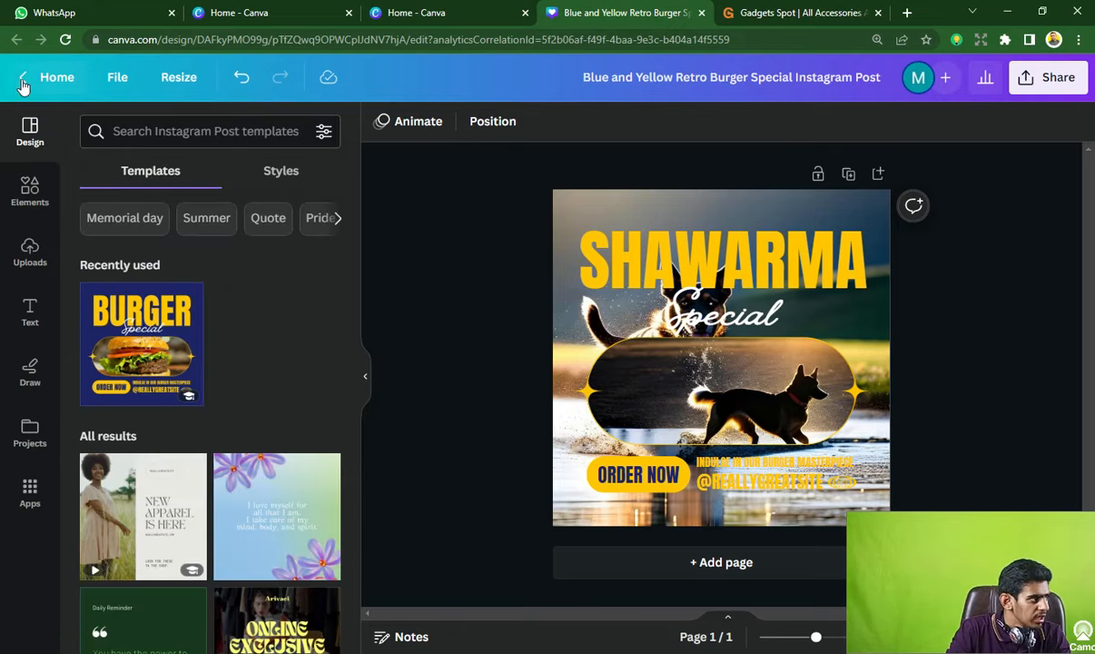
- Return to the home page and look through the video formats and the video and mobile video templates
click(20, 77)
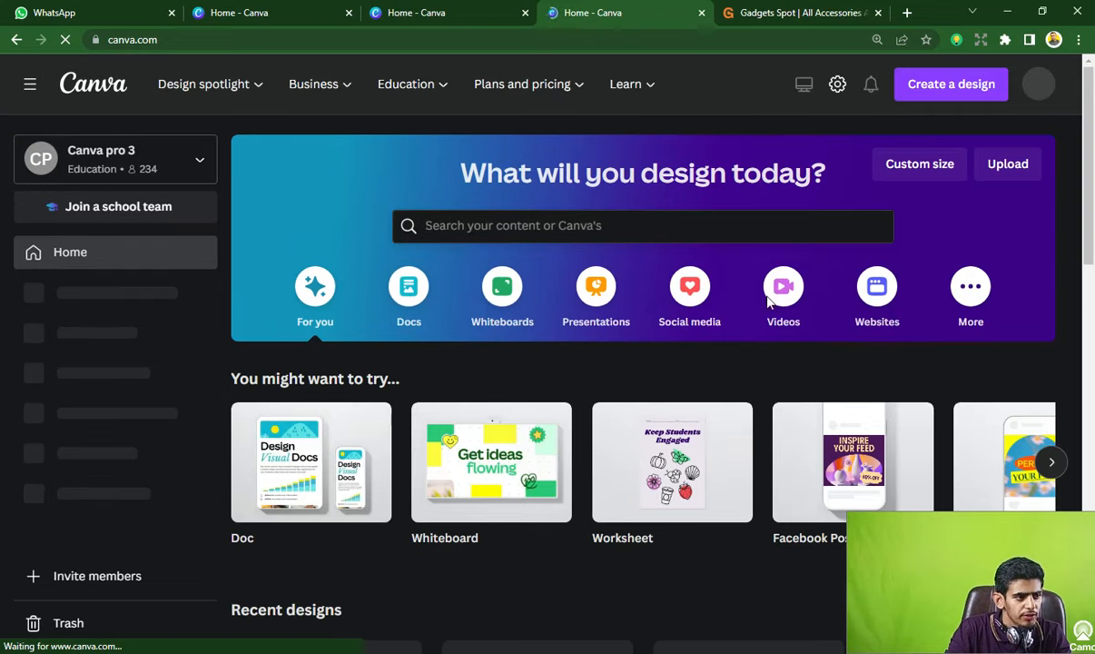
click(782, 287)
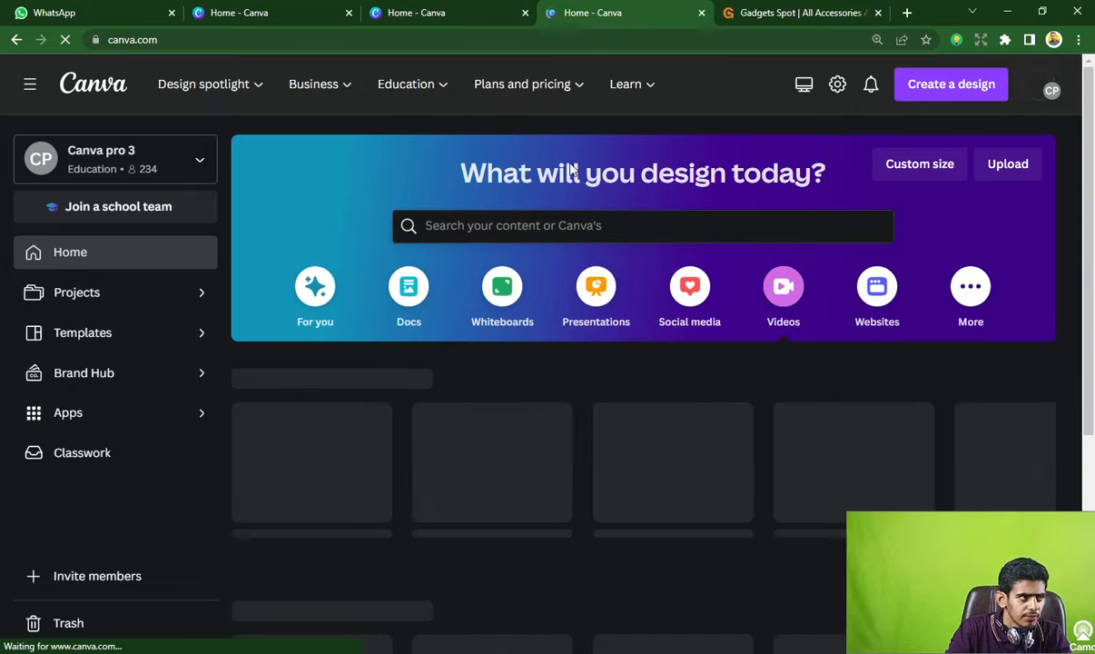
scroll(720, 390, down, 4)
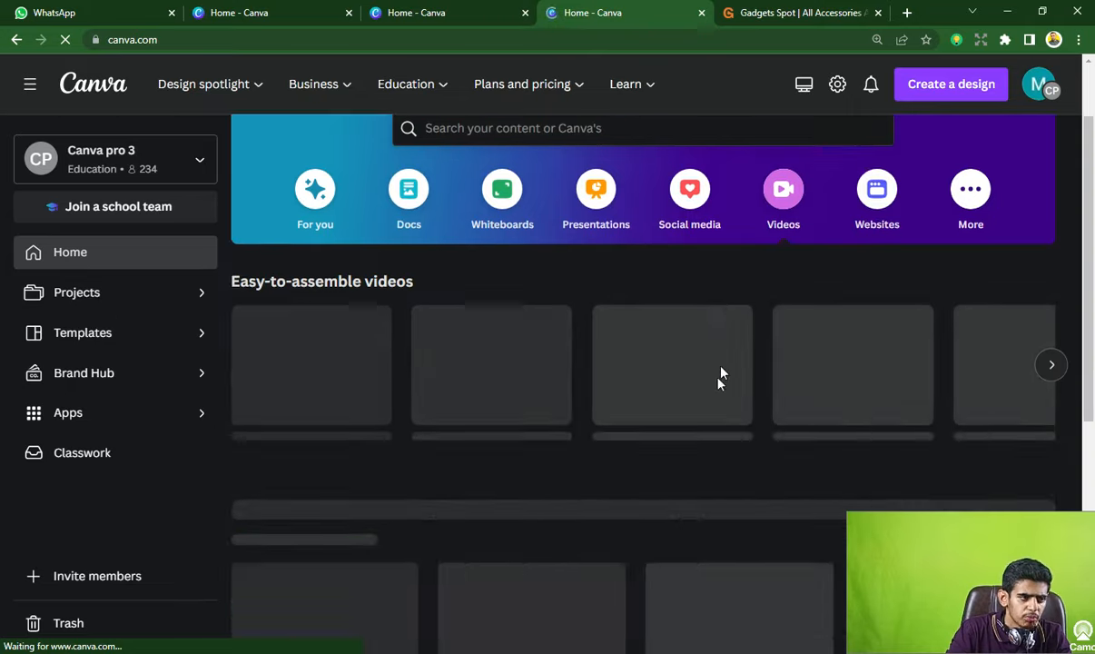
scroll(723, 348, up, 4)
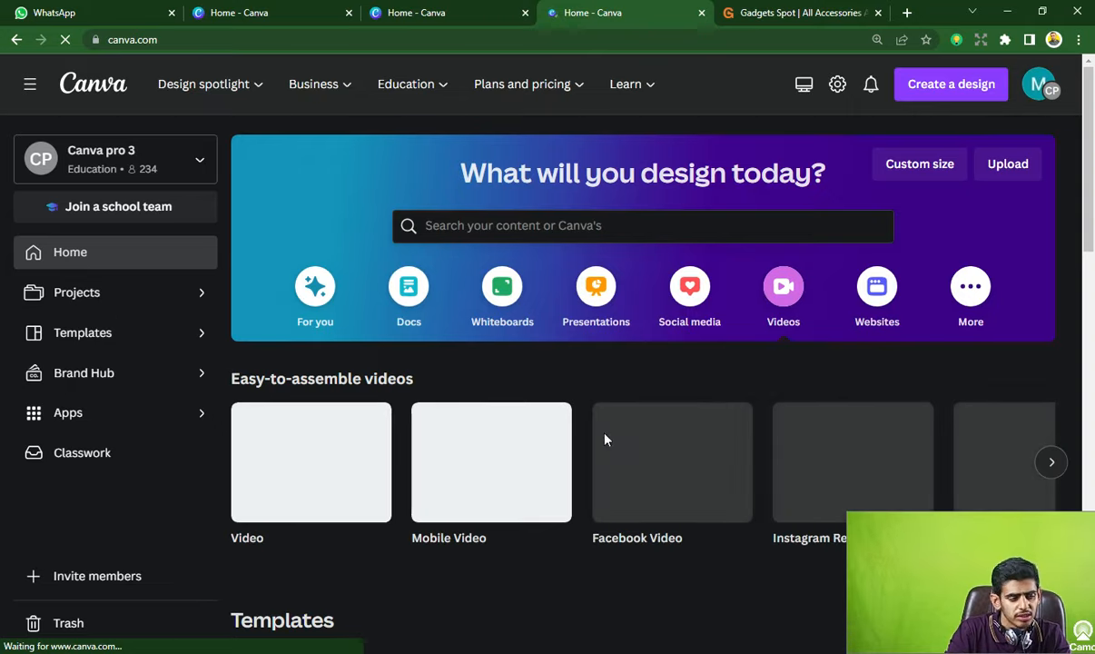
scroll(490, 376, down, 1)
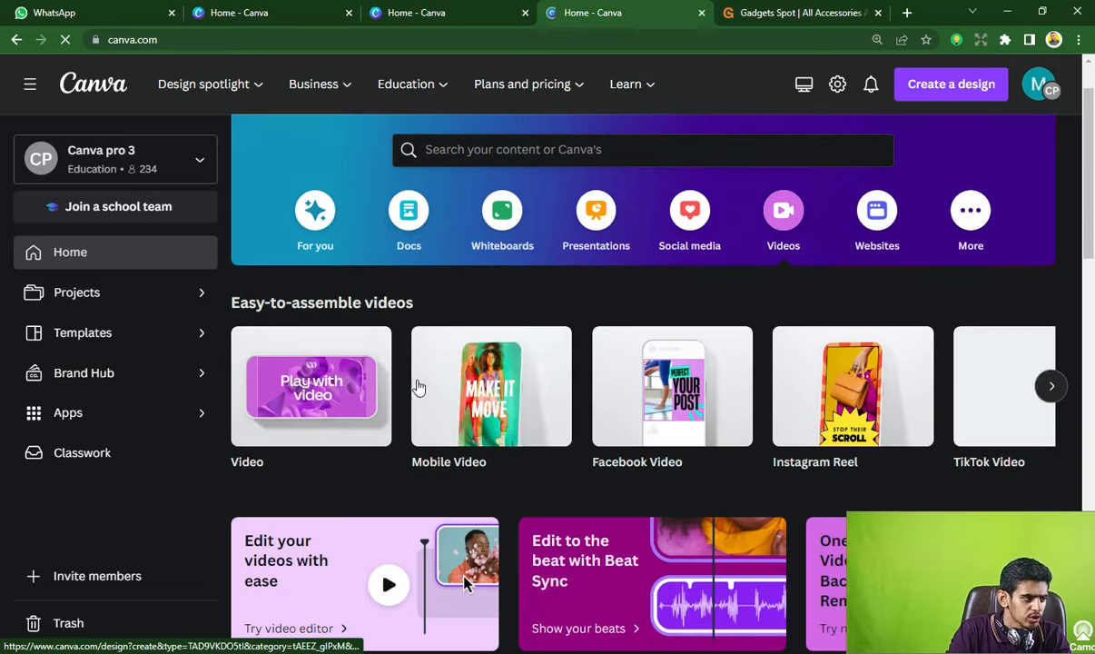
scroll(445, 390, down, 3)
scroll(459, 417, down, 2)
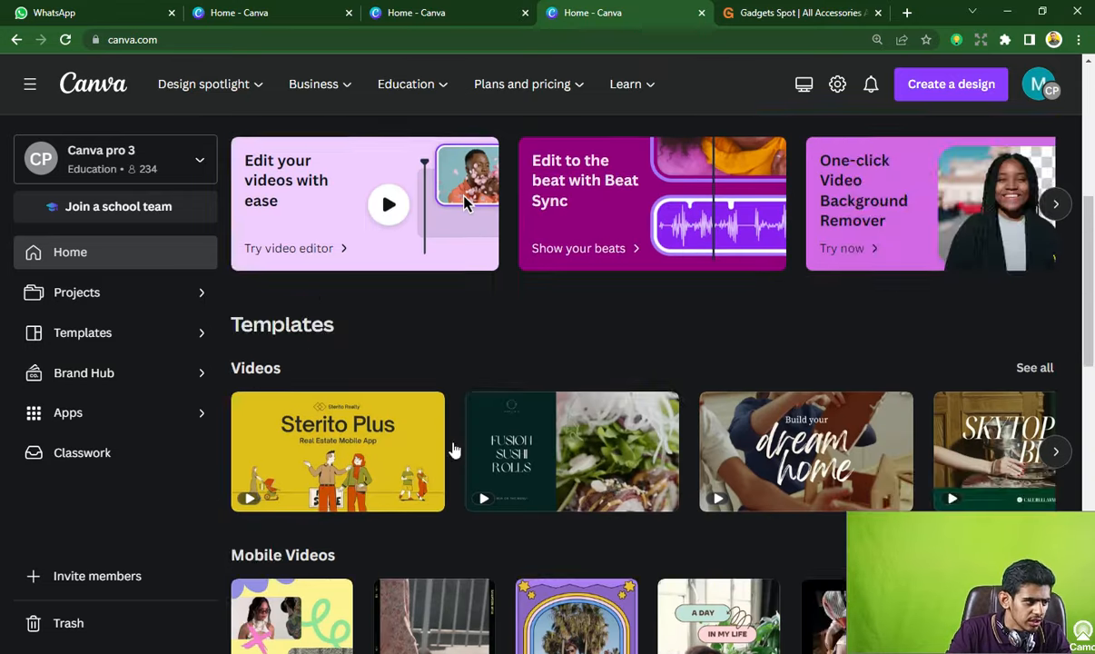
scroll(452, 448, down, 2)
scroll(495, 417, down, 1)
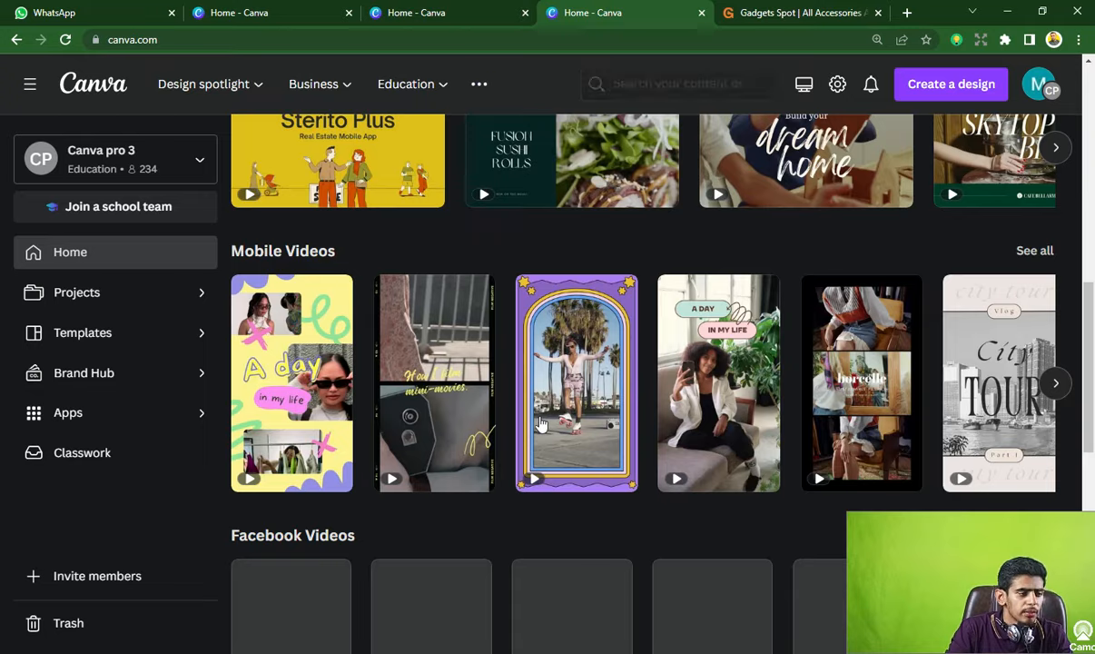
scroll(540, 419, up, 8)
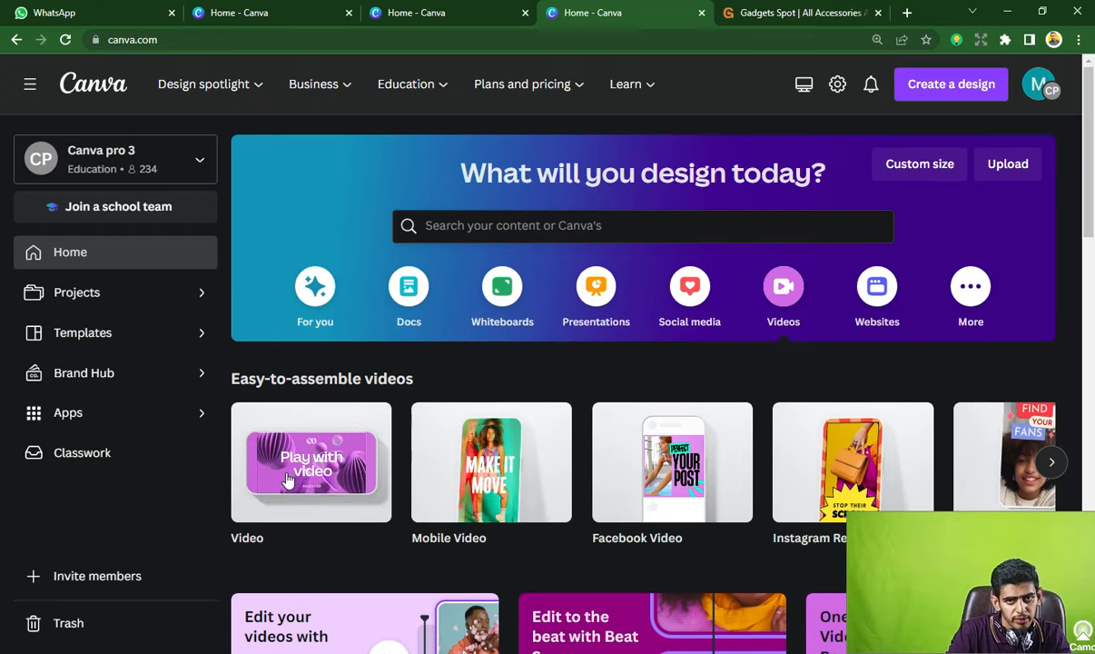
- Create a blank 1920 × 1080 px video and extend its first page to 8.1 seconds
mouse_move(306, 450)
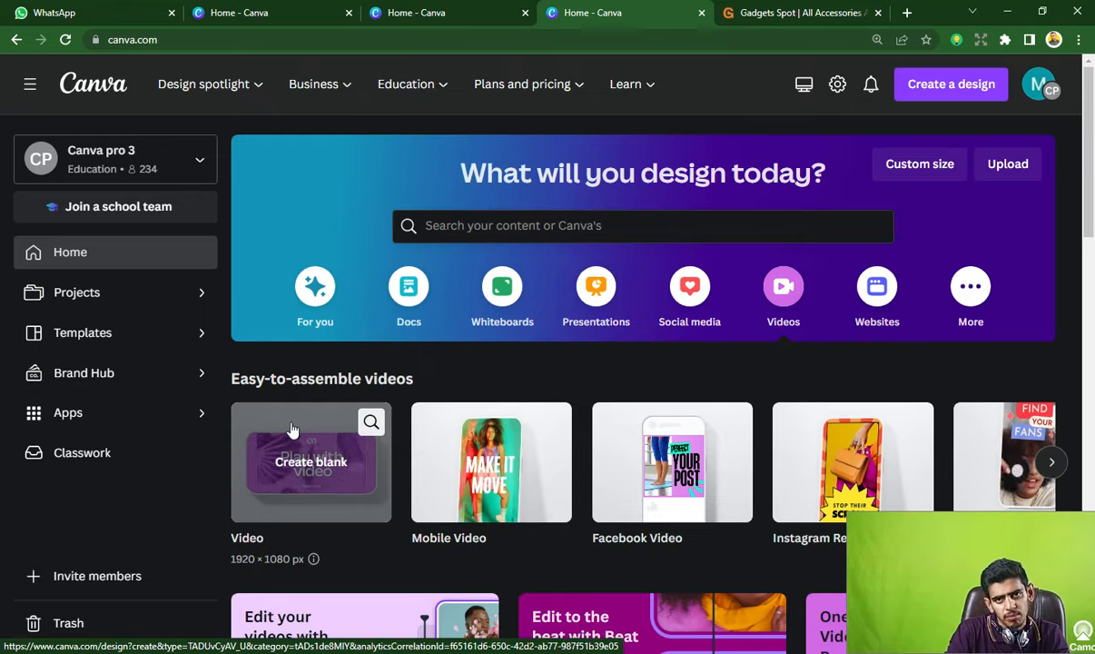
click(345, 495)
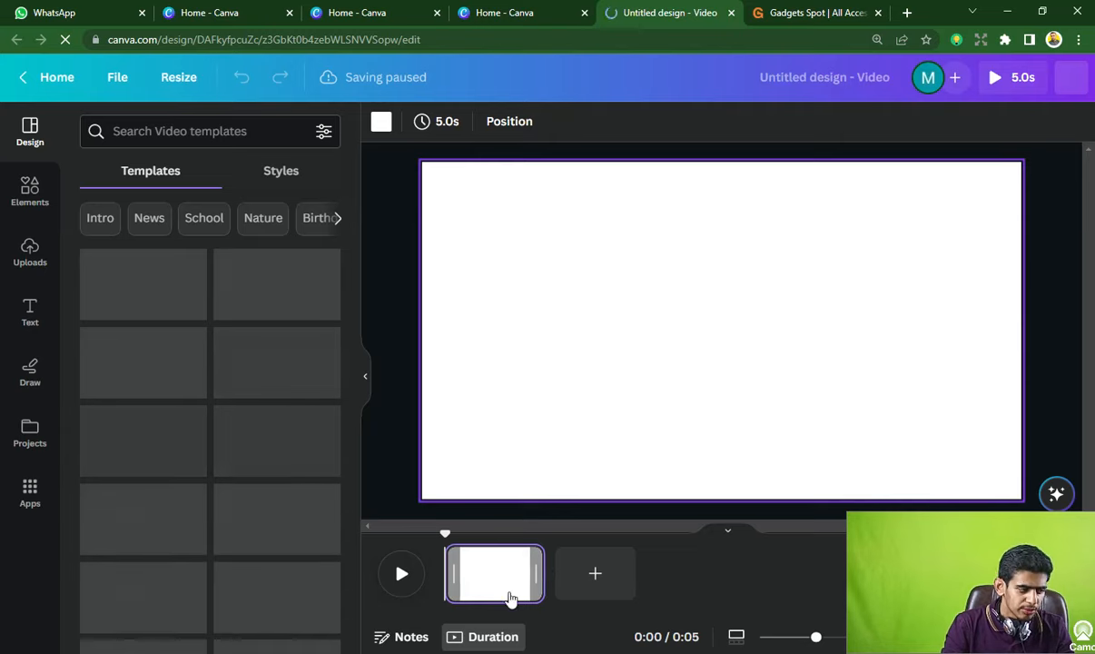
drag(541, 574, 603, 573)
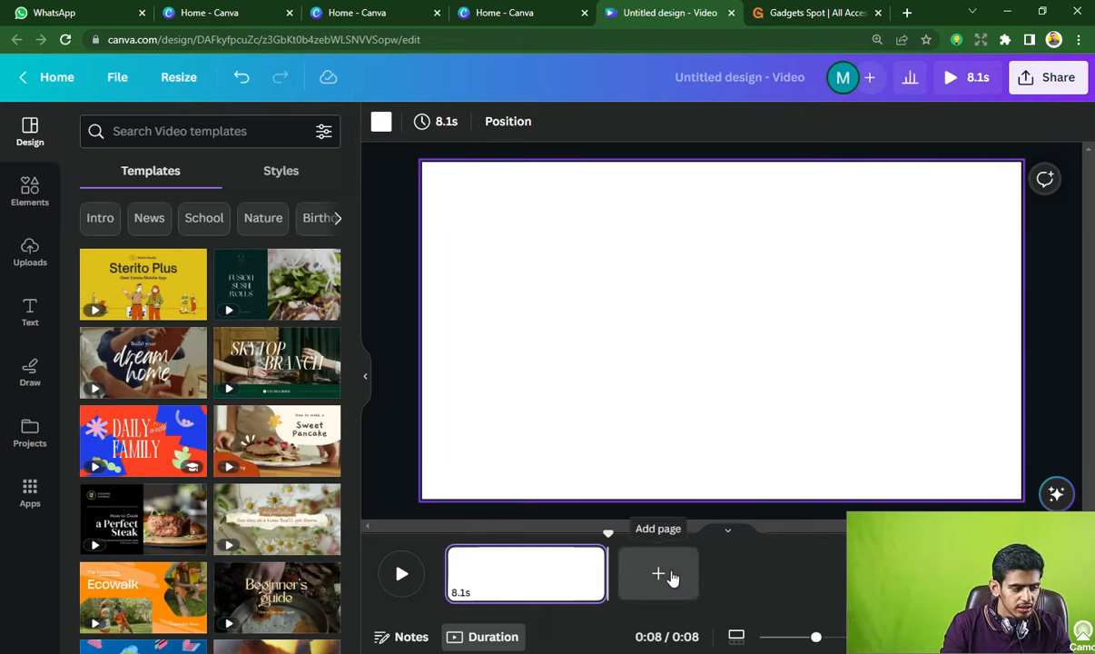
- Add a second page lasting 7.6 seconds and a third page lasting 8.6 seconds to the video timeline
click(672, 578)
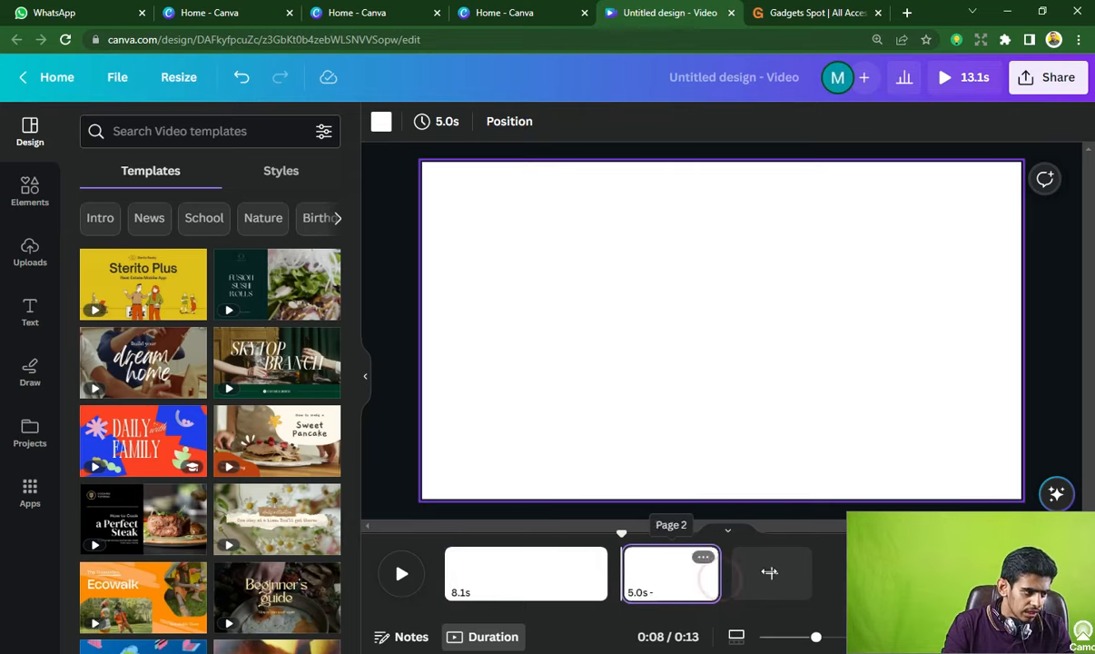
drag(726, 584, 773, 574)
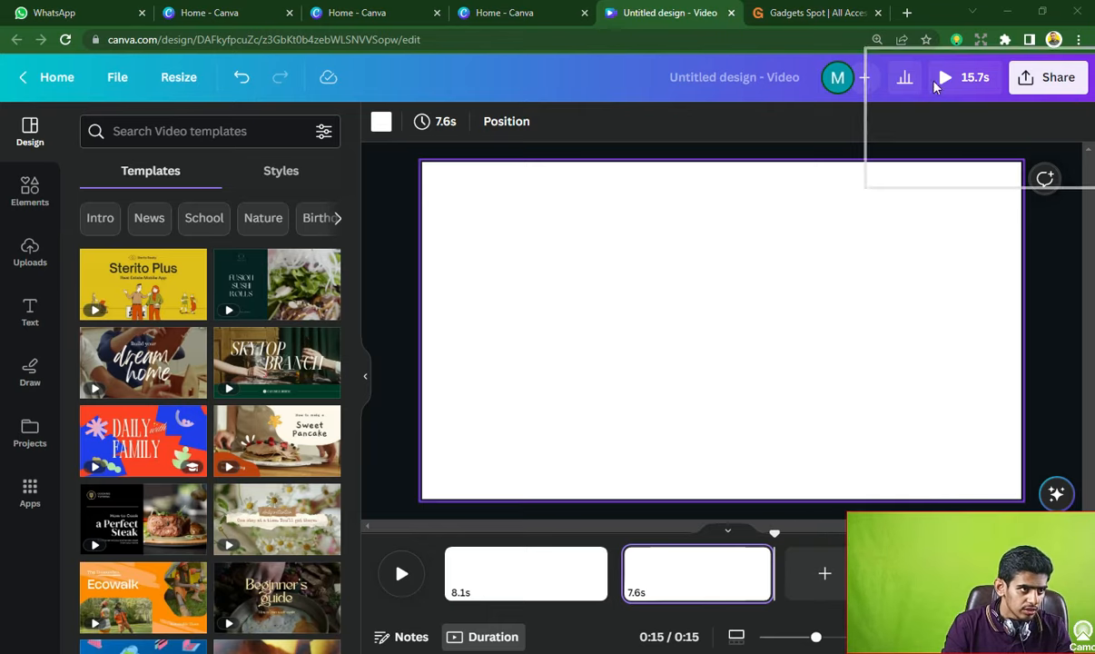
drag(908, 64, 914, 66)
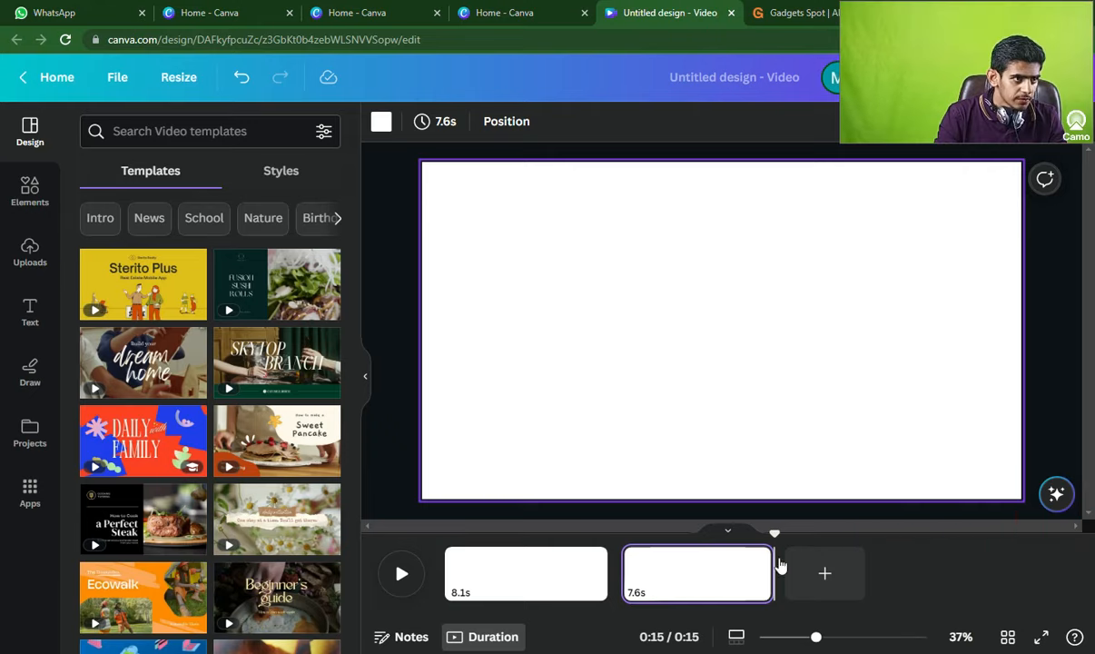
click(805, 580)
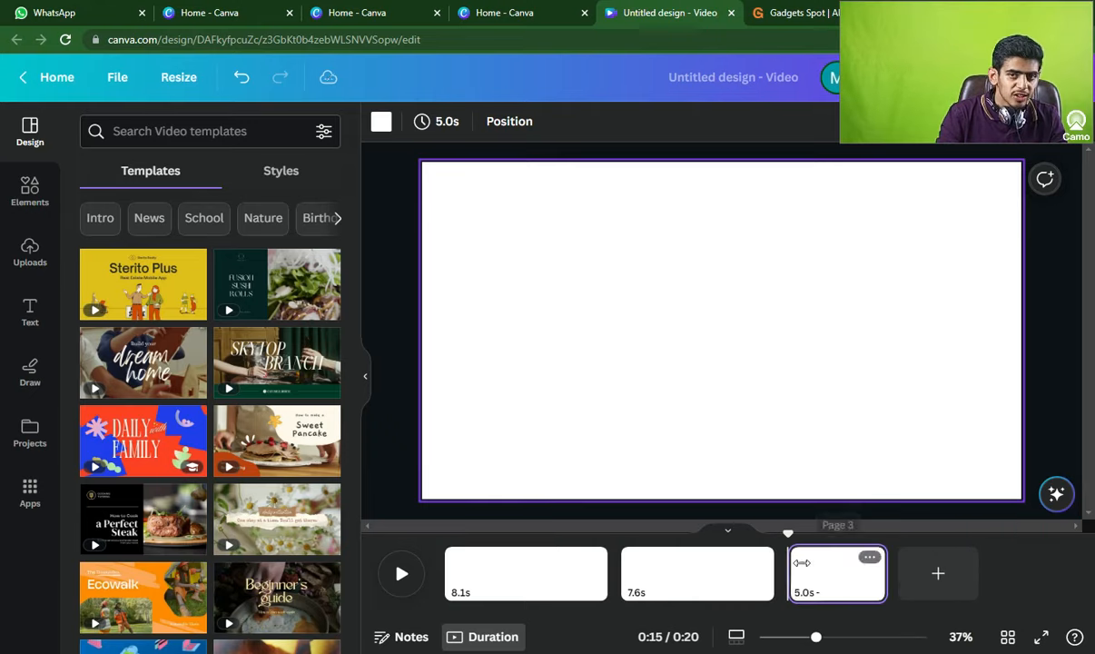
drag(883, 580, 960, 567)
- Duplicate the video's second page and apply the Sterito Plus real estate title design to the copy
click(695, 594)
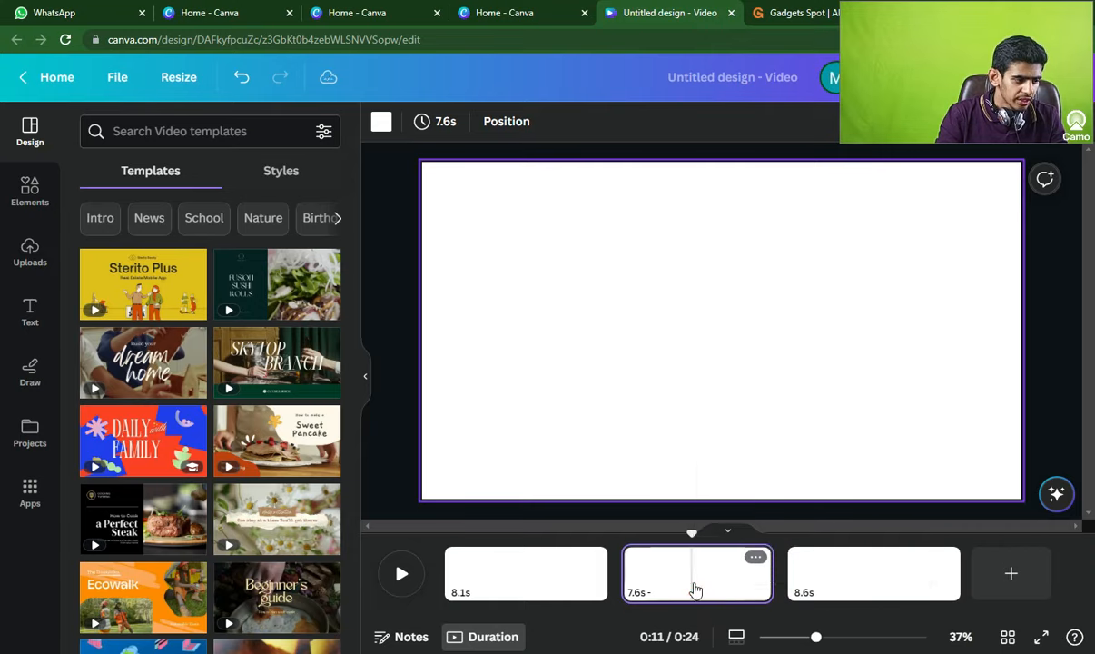
right_click(693, 587)
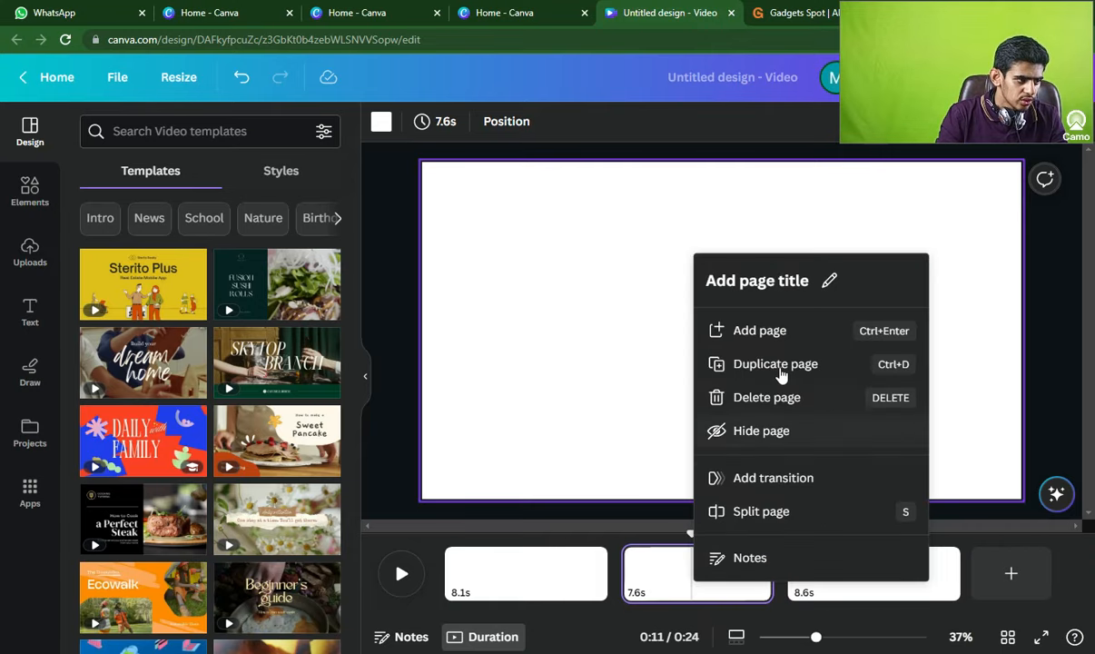
click(777, 363)
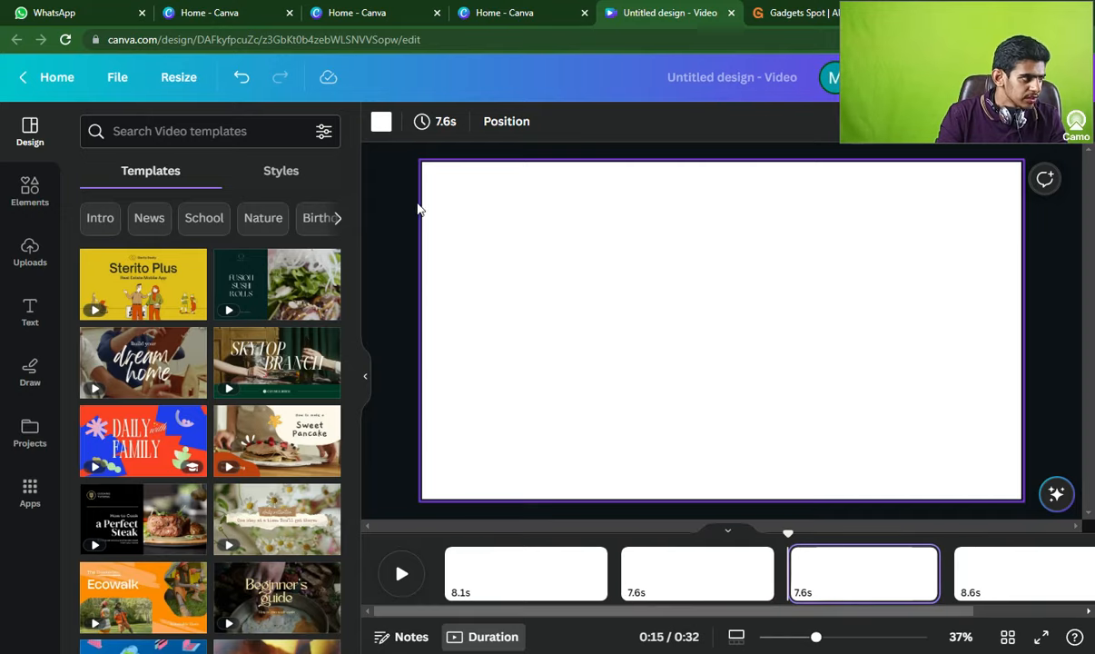
click(127, 297)
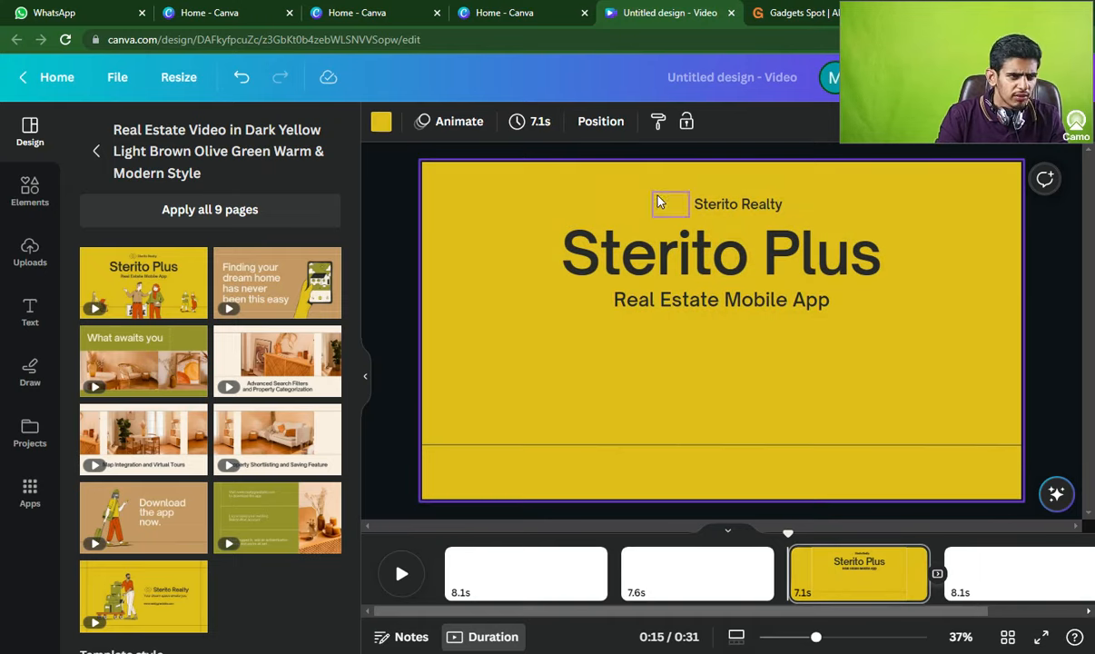
- Split the Sterito Plus page near its middle, making a 2.9-second part and a 4.1-second part
drag(786, 532, 855, 533)
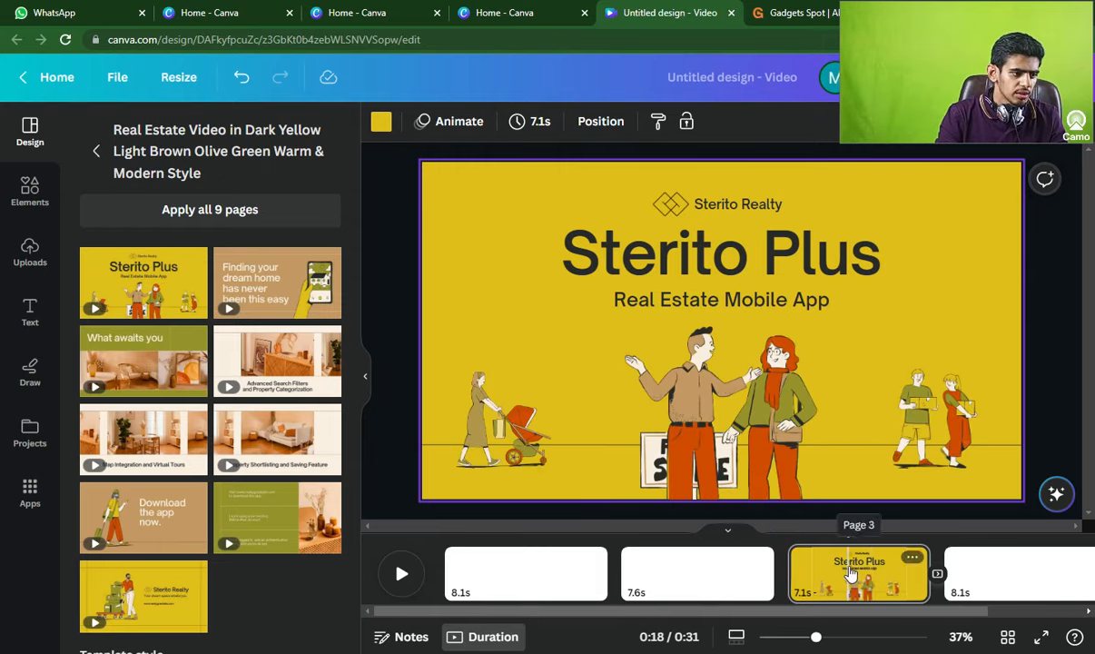
right_click(855, 555)
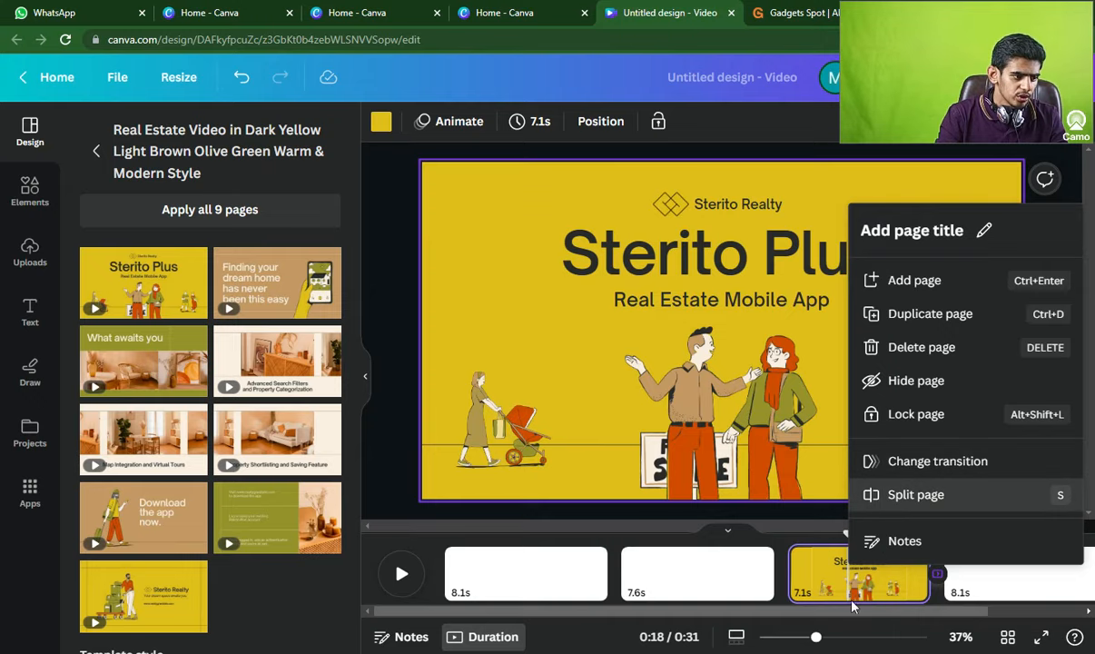
key(s)
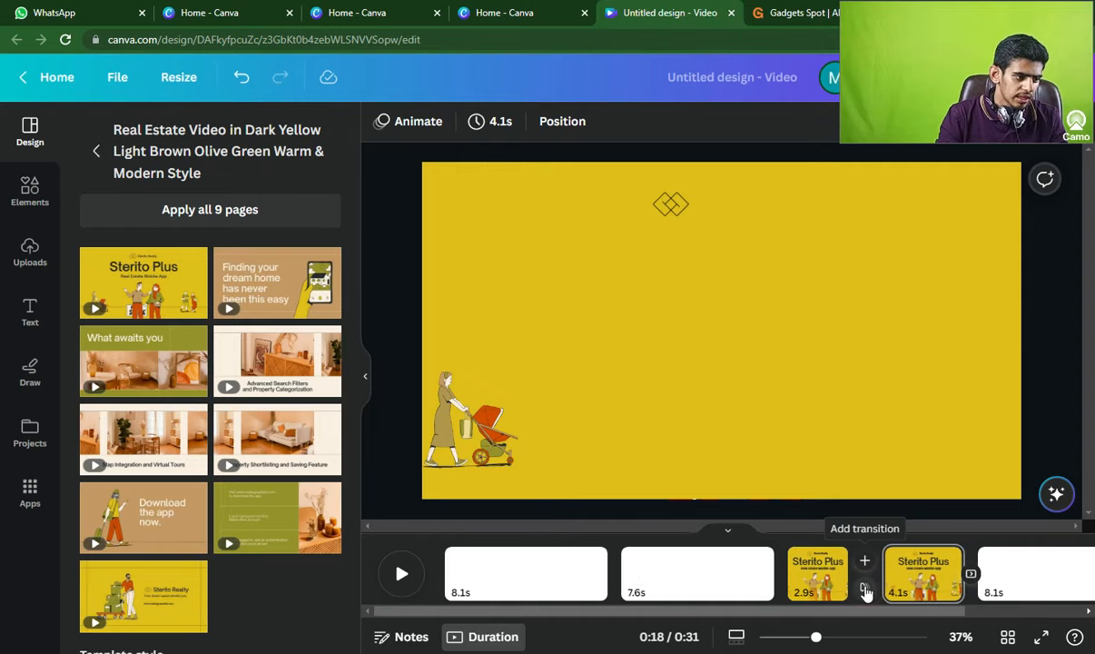
- Add a Dissolve transition between the two parts of the split Sterito Plus page
click(831, 580)
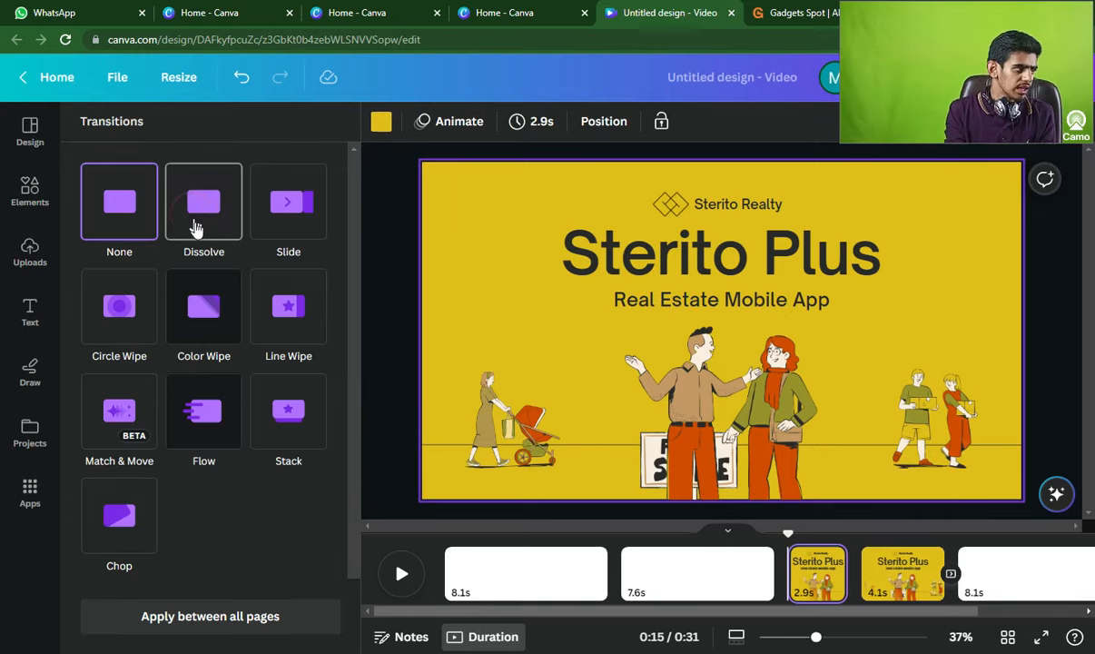
click(195, 227)
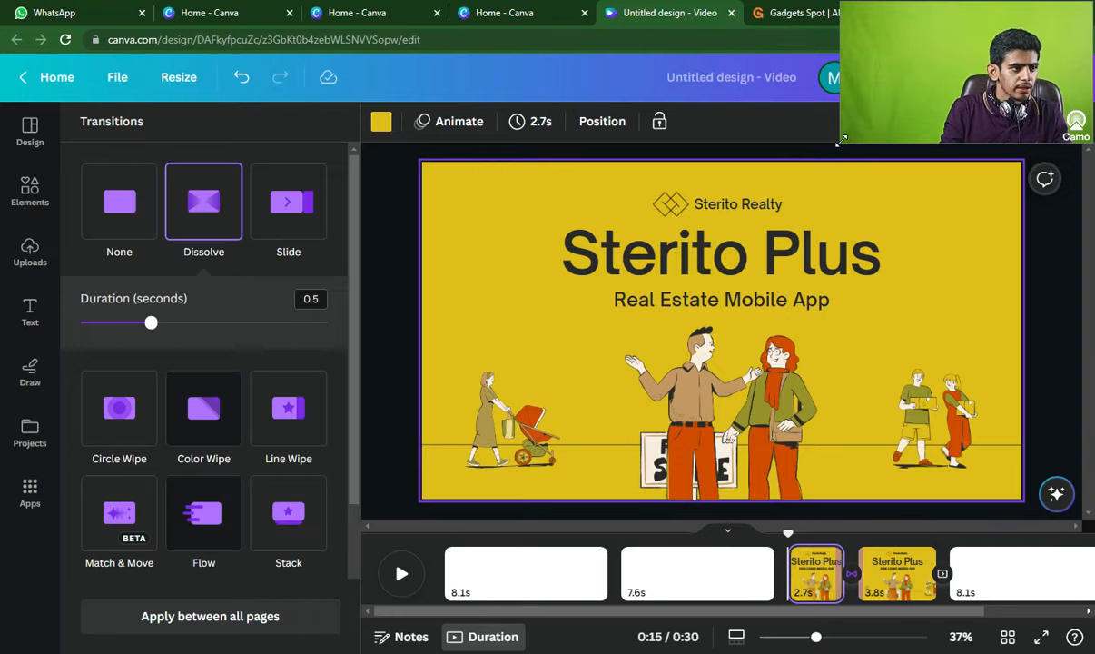
drag(842, 139, 7, 599)
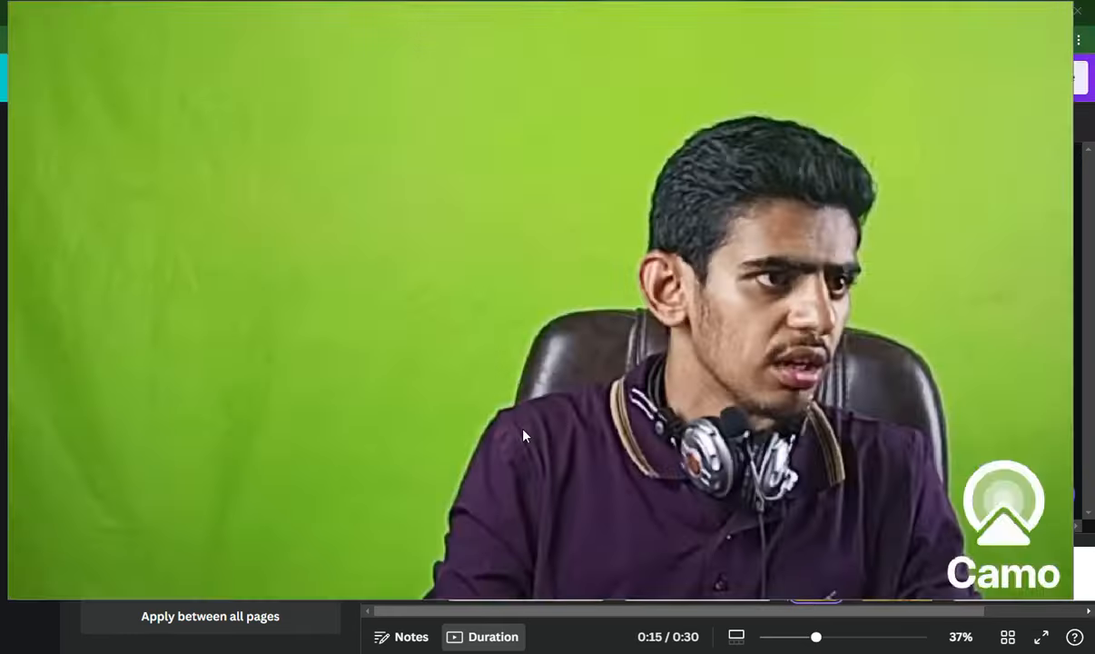